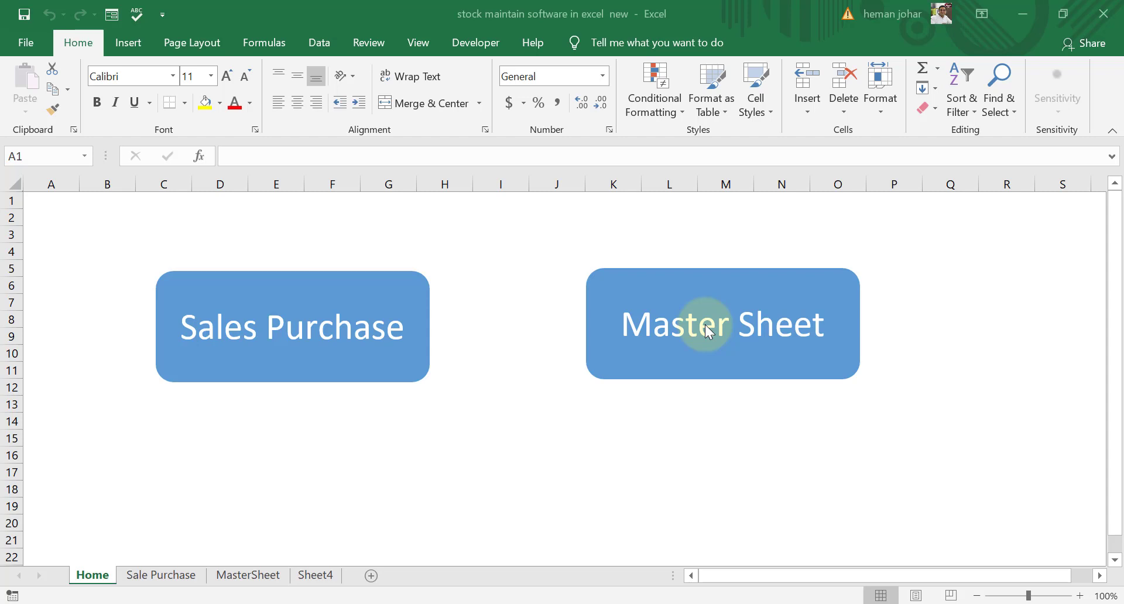
Open the Sales Purchase sheet from the home page links, and view the stock table on MasterSheet
click(378, 326)
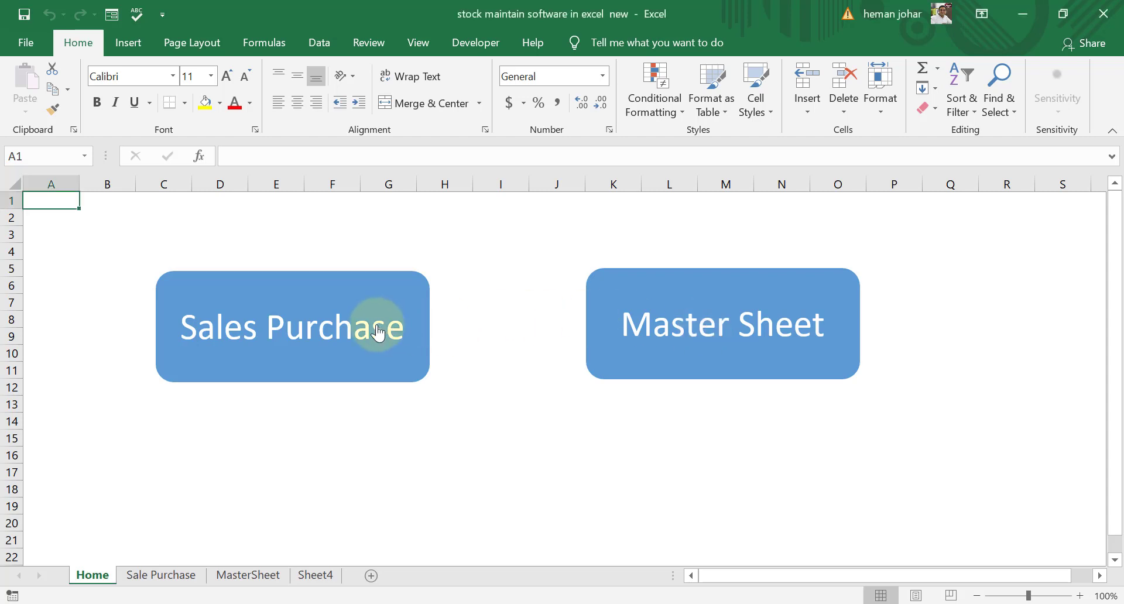
click(291, 330)
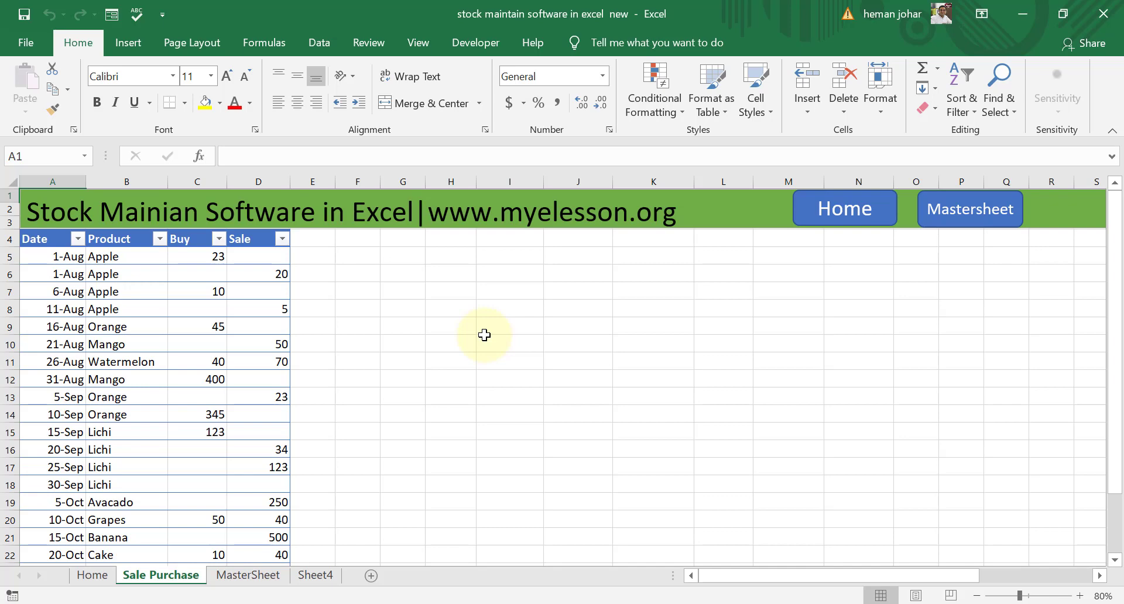
click(257, 574)
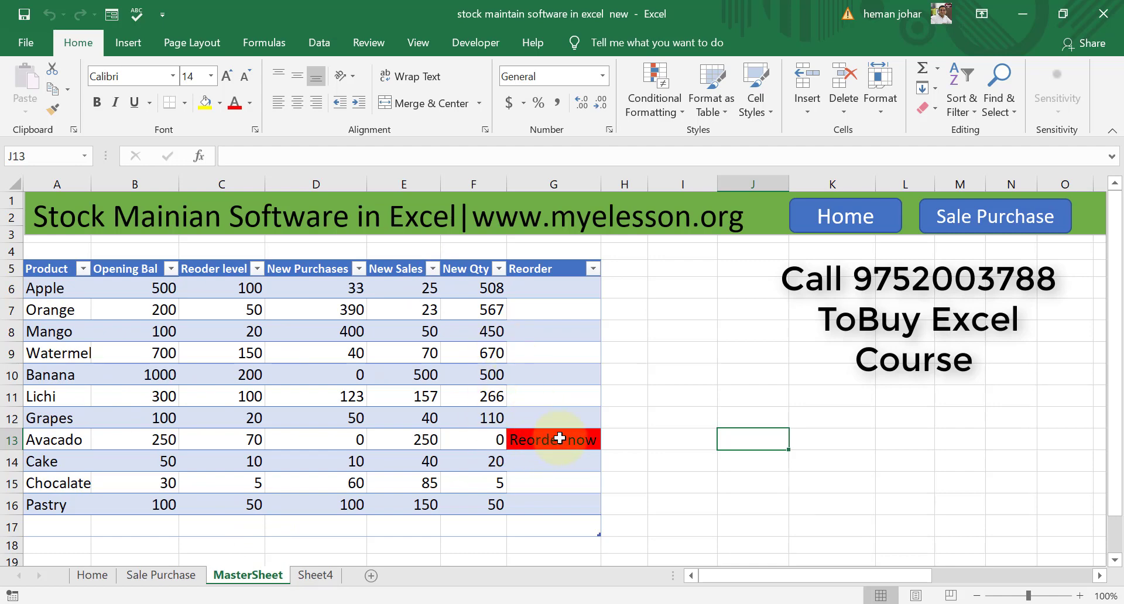
Examine the Date, Product, Buy and Sale entries of the table on the Sale Purchase sheet
click(171, 574)
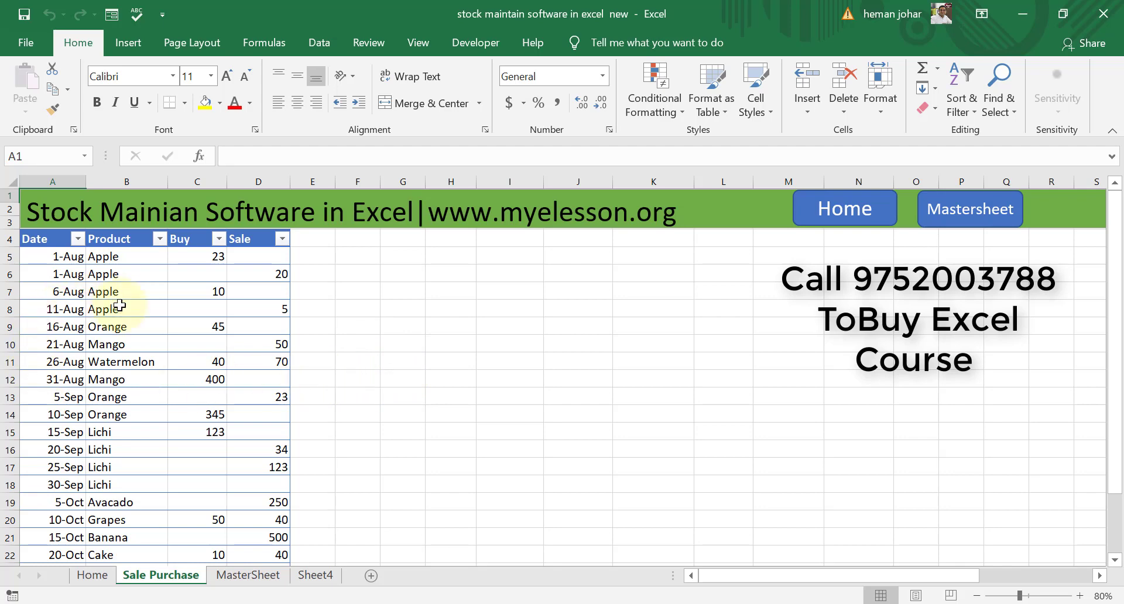
scroll(126, 343, down, 4)
scroll(114, 356, up, 2)
scroll(113, 355, up, 2)
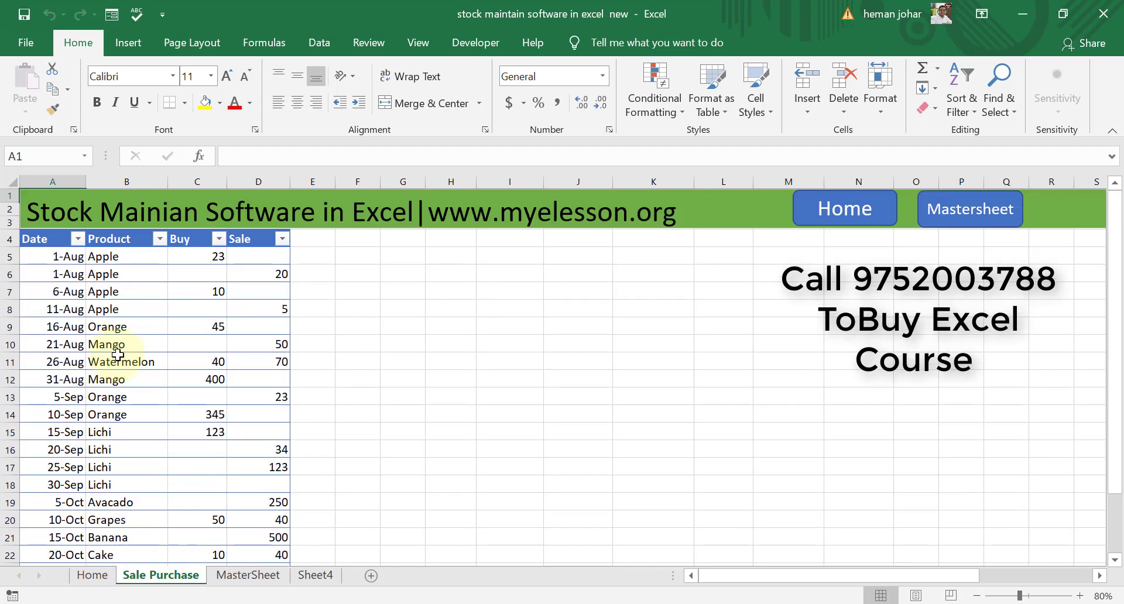
click(53, 257)
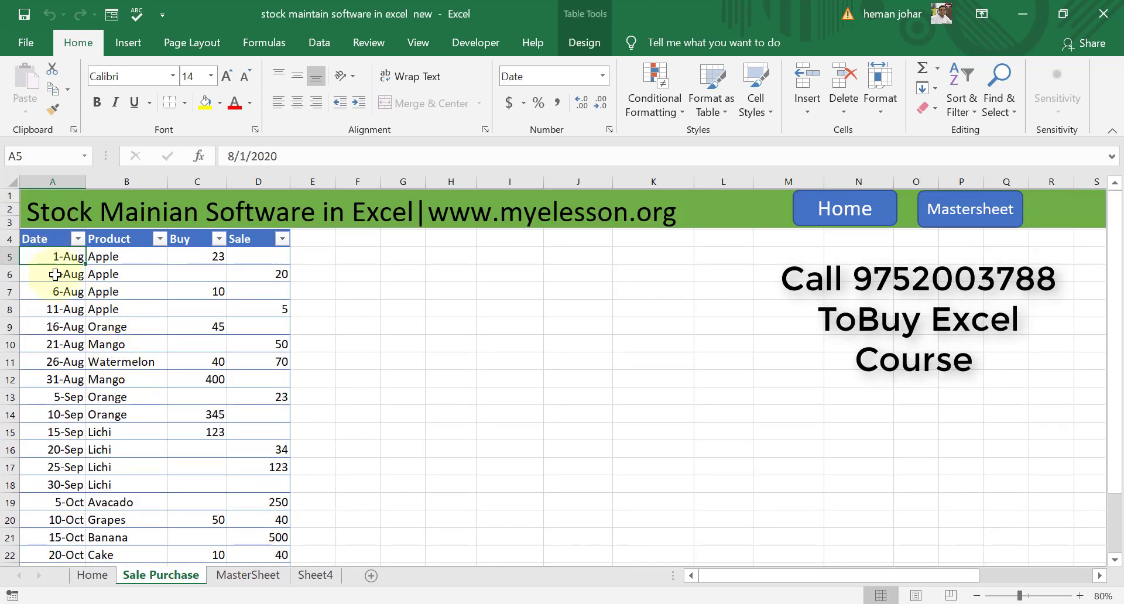
click(108, 257)
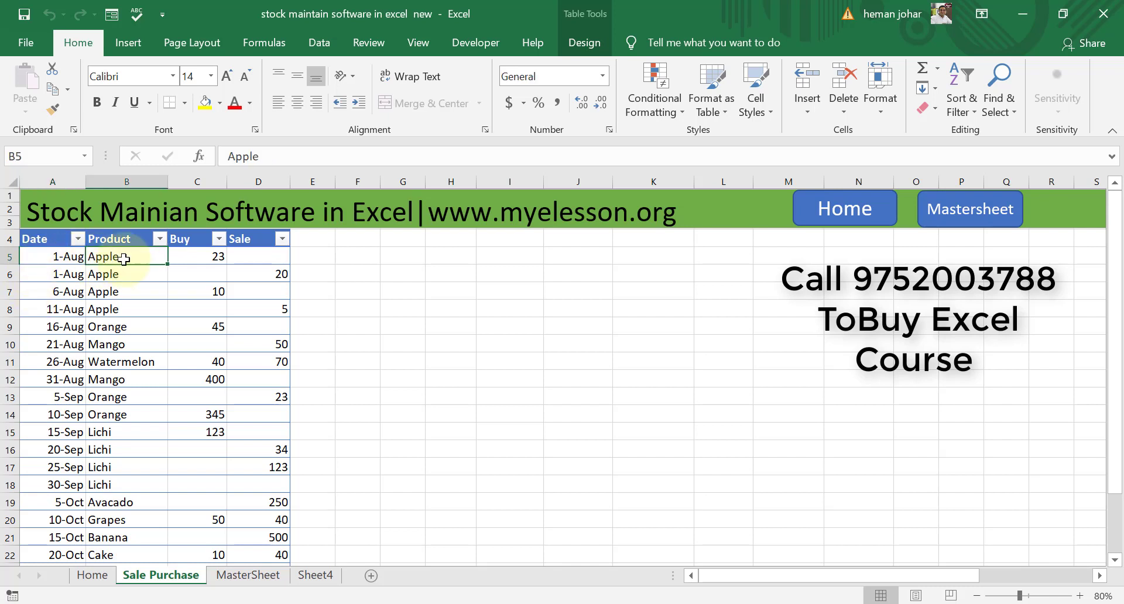
click(213, 256)
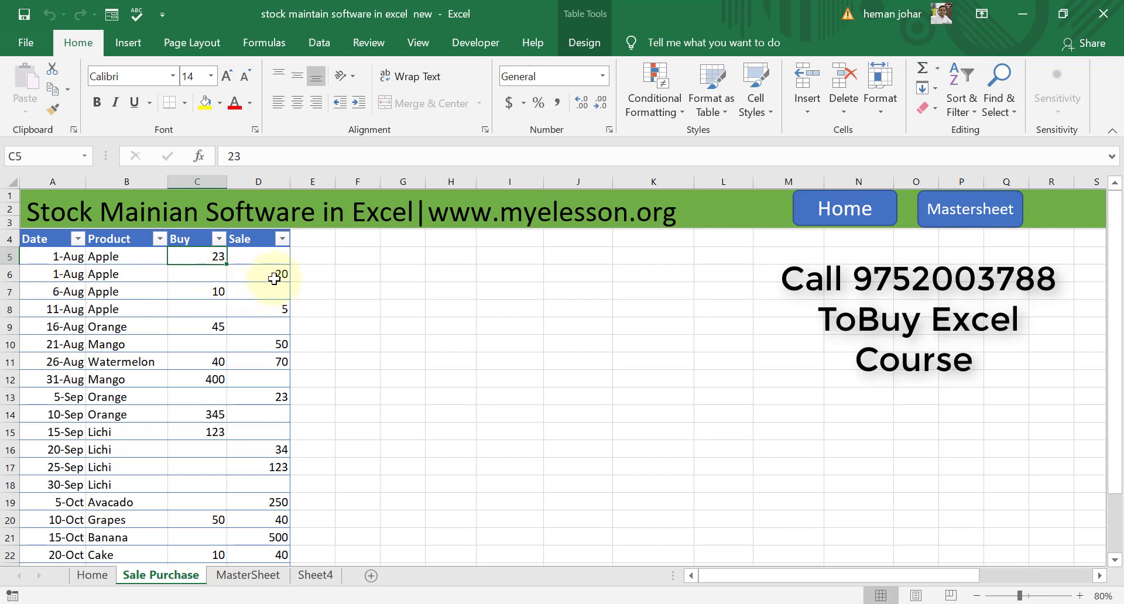
click(259, 256)
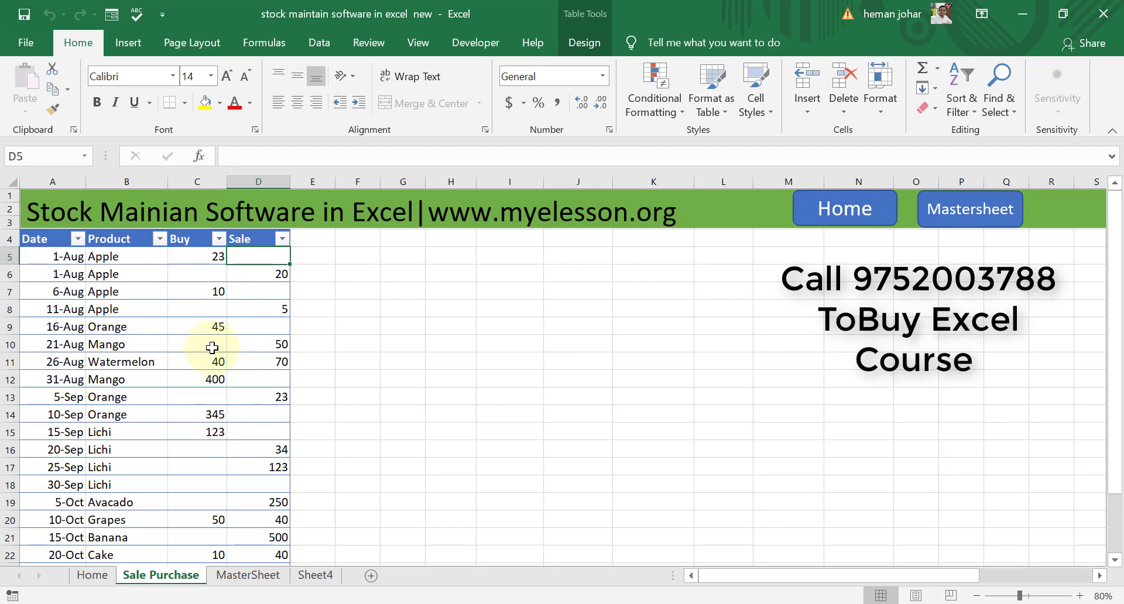
Widen the Product column and the reorder level column of the stock table on MasterSheet to fit their text
click(248, 576)
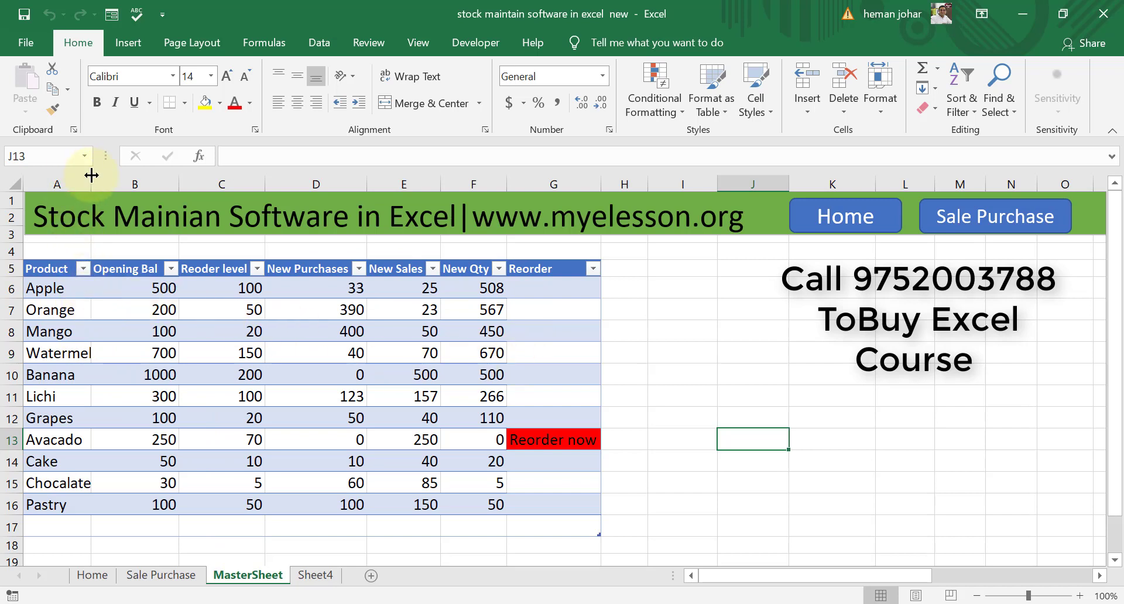
drag(91, 175, 128, 175)
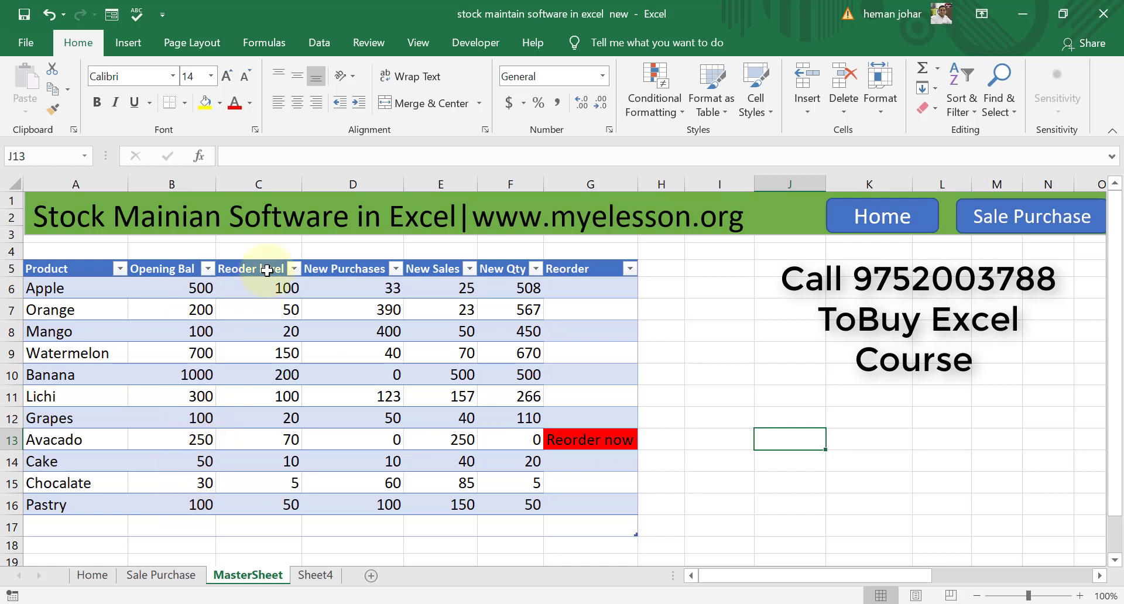
drag(300, 173, 321, 176)
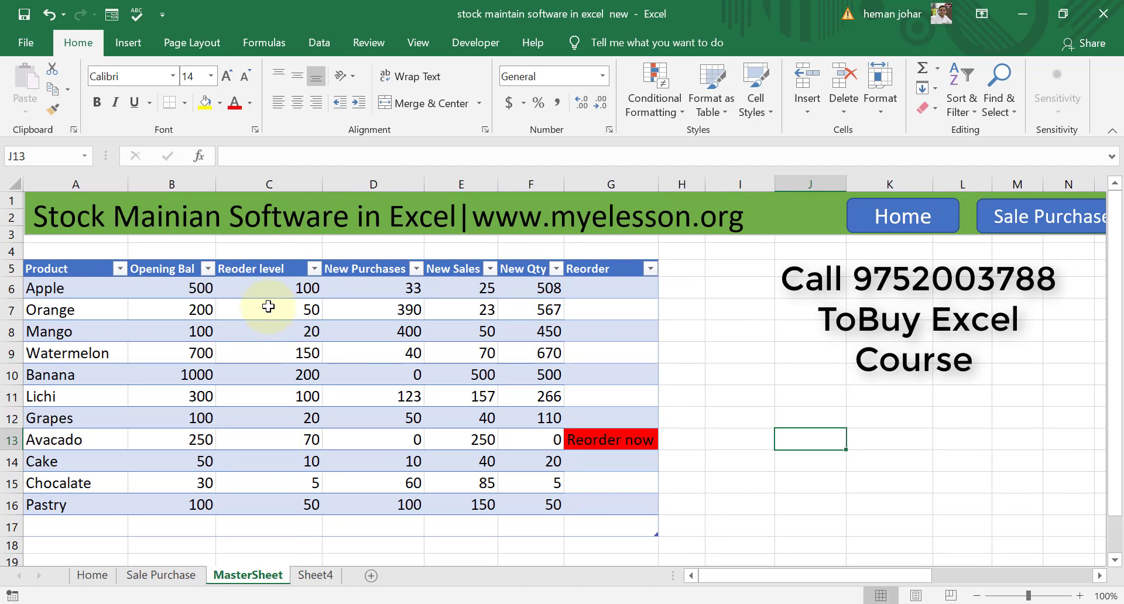
Correct the spelling of the column C header in the stock table to "Reorder level"
double_click(241, 271)
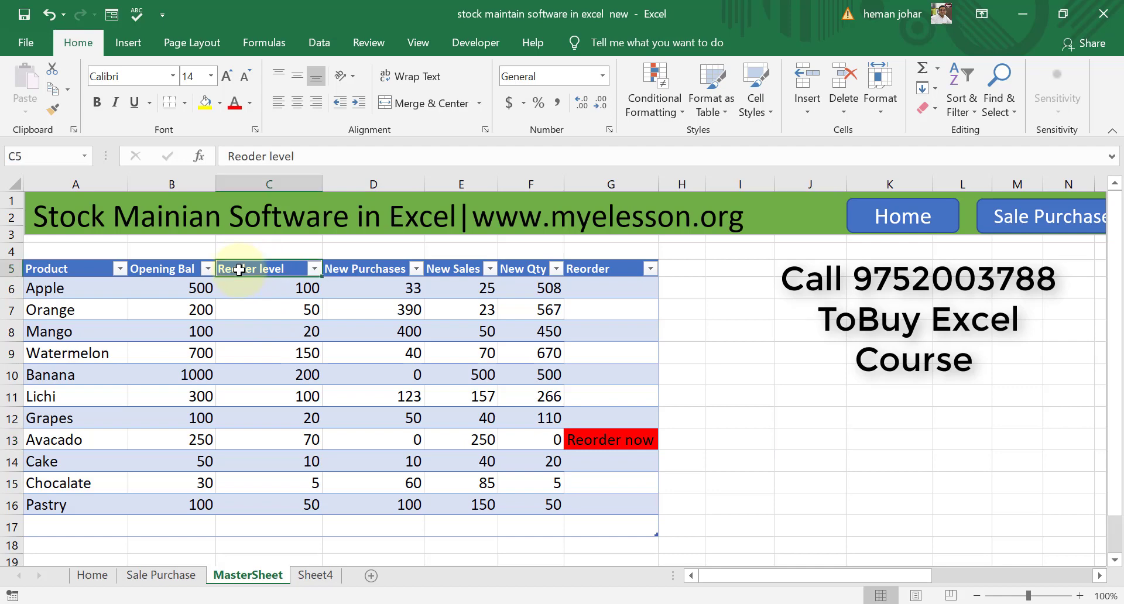
text(r)
key(Return)
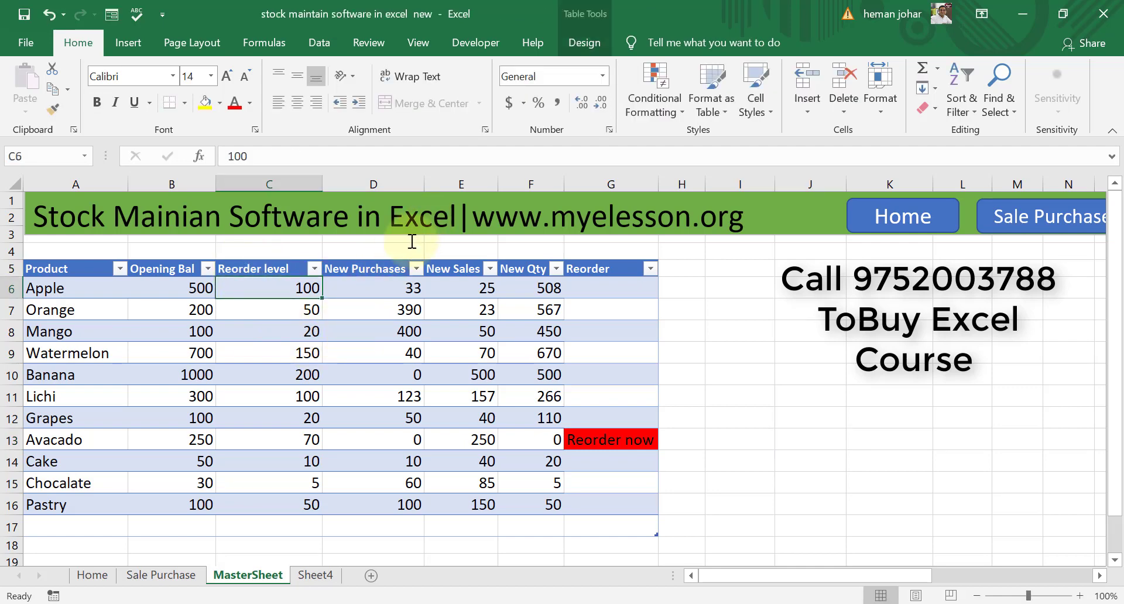
Compare the Buy and Sale entries on Sale Purchase with the New Purchases, New Sales and New Qty columns on MasterSheet
click(161, 575)
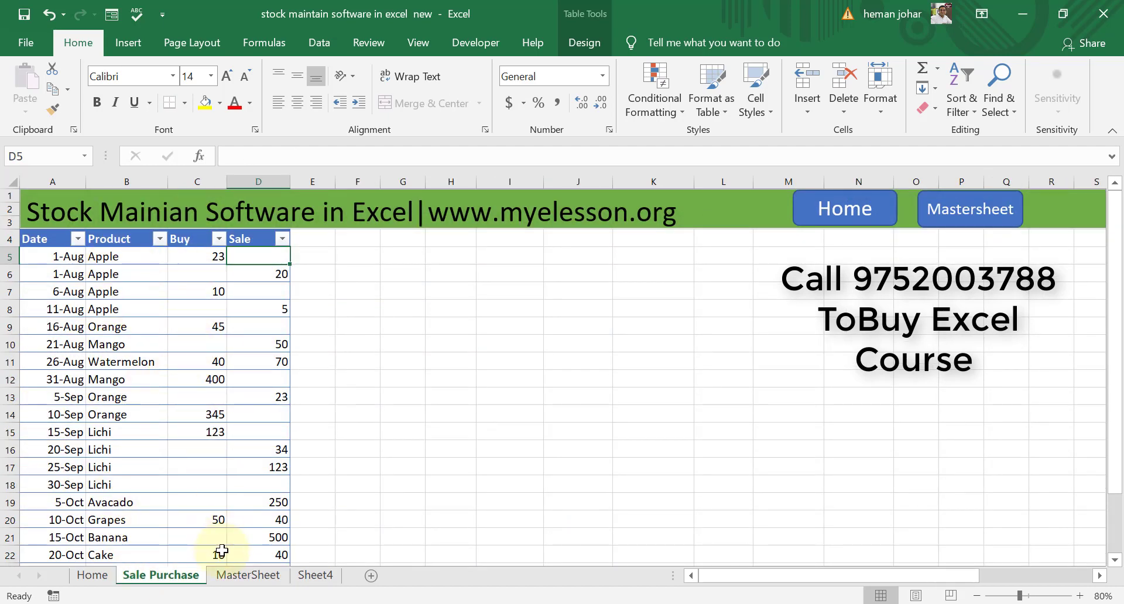
click(250, 575)
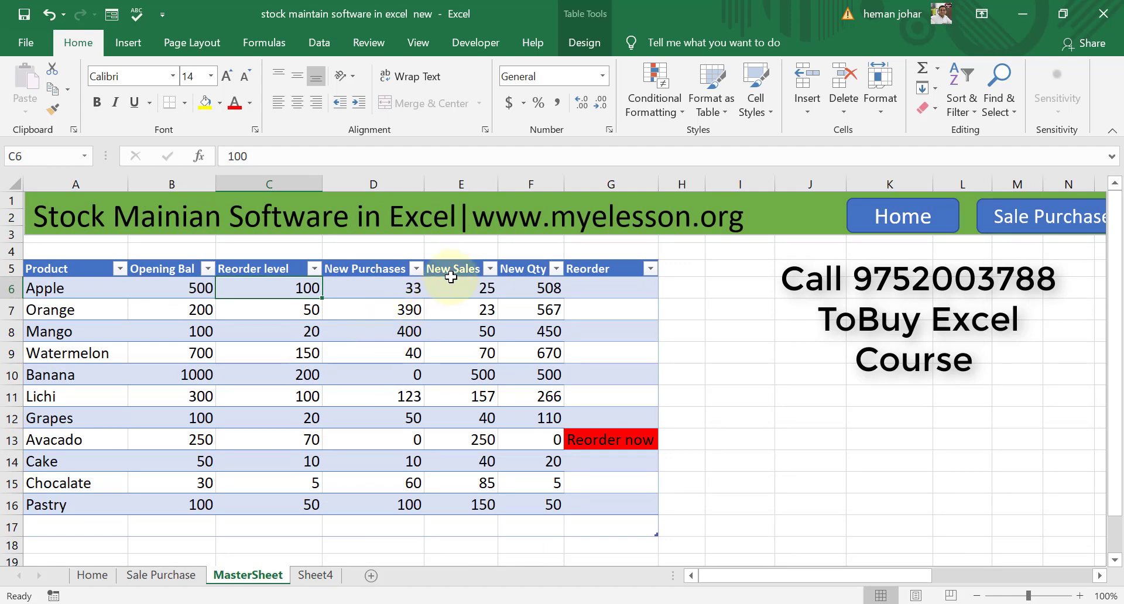
click(170, 575)
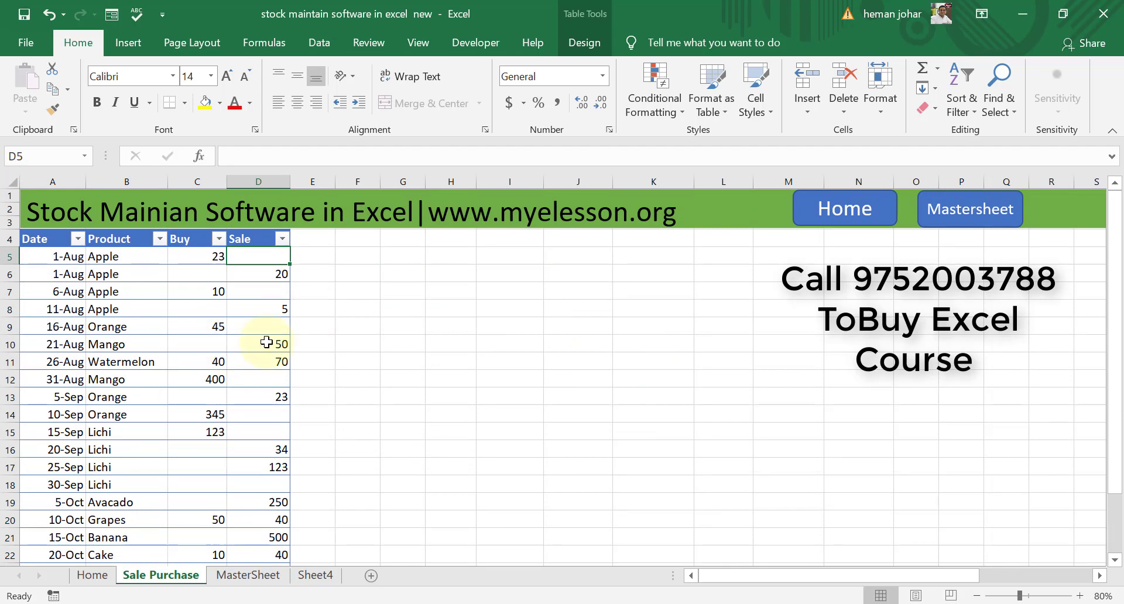
click(250, 576)
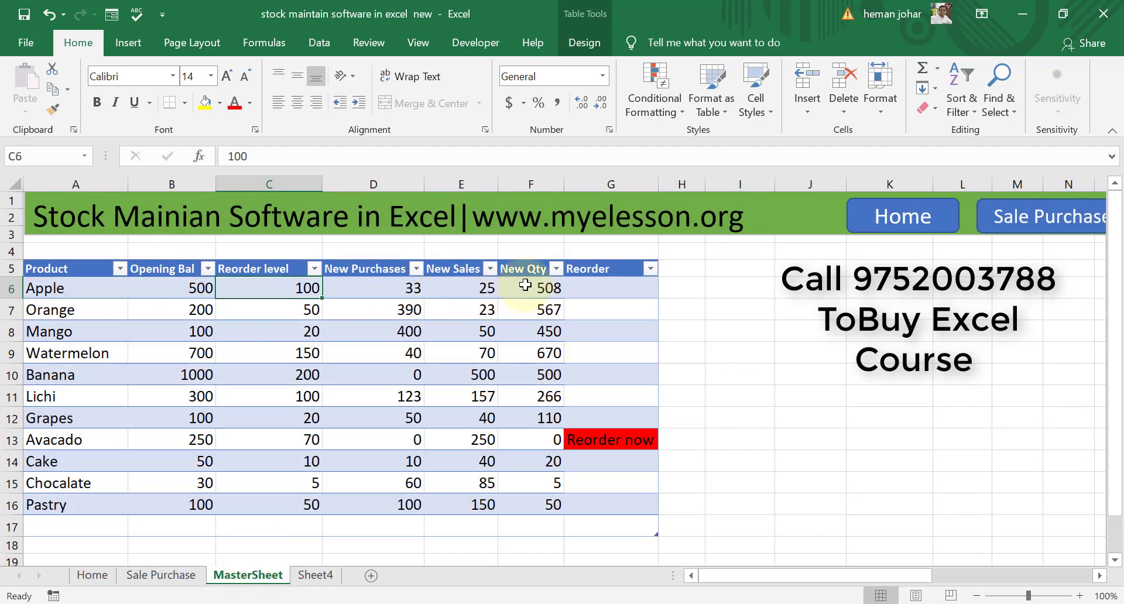
drag(529, 283, 530, 505)
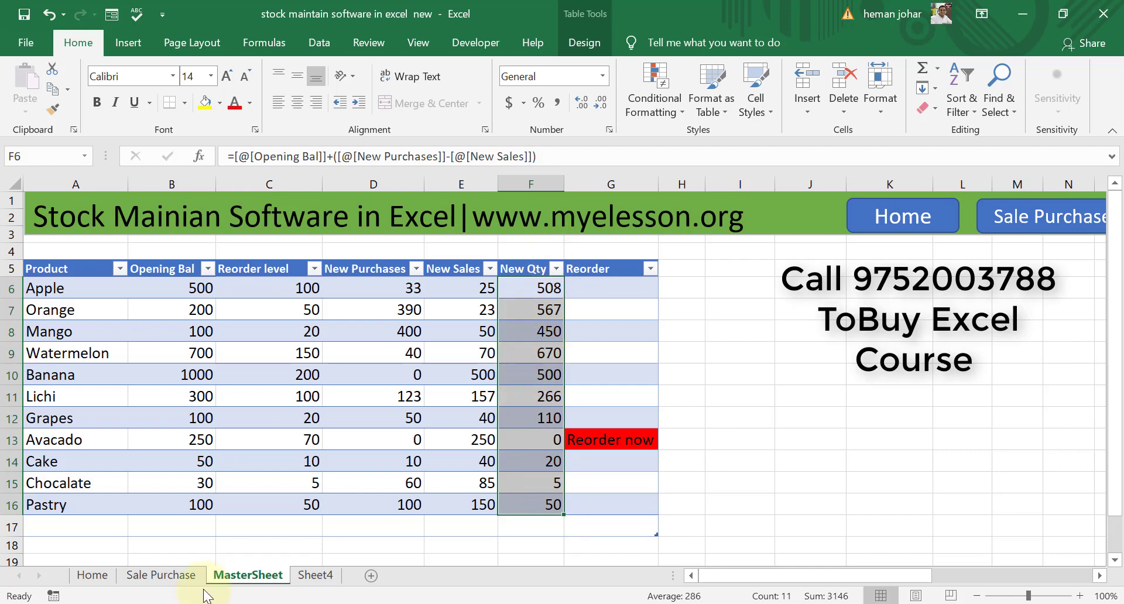
click(161, 576)
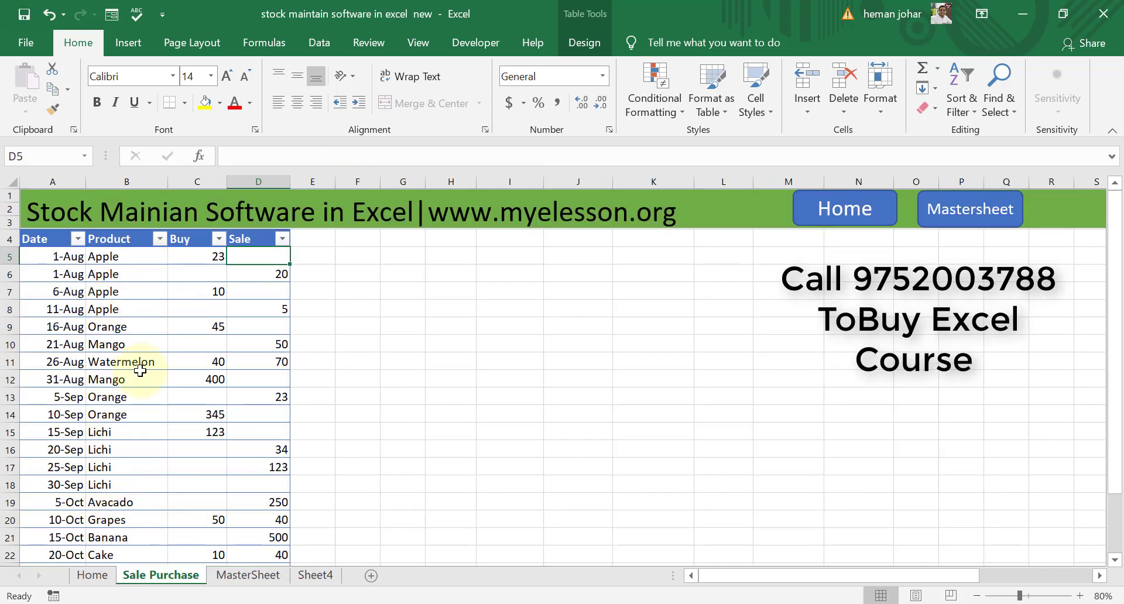
Narrow the empty column I on MasterSheet so the Home and Sale Purchase link shapes fit in view
click(250, 576)
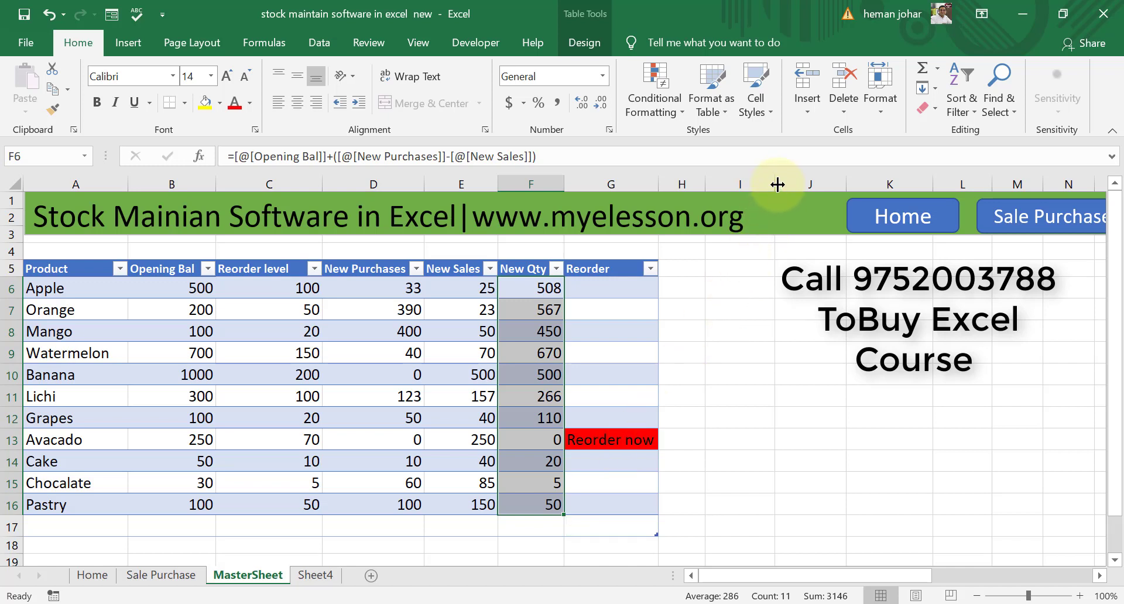
drag(775, 183, 743, 185)
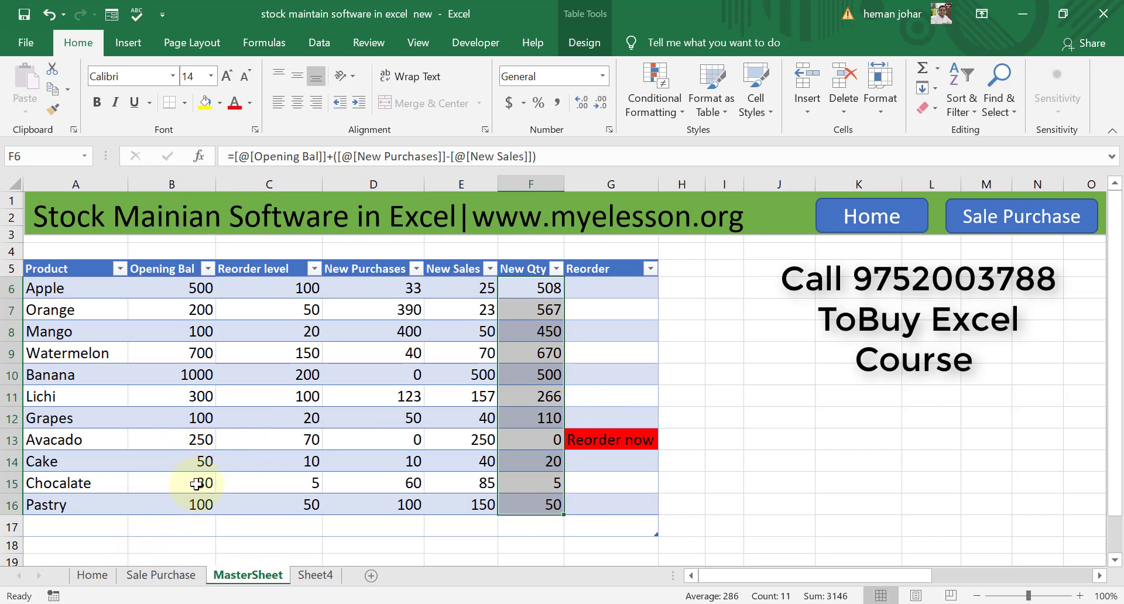
click(754, 419)
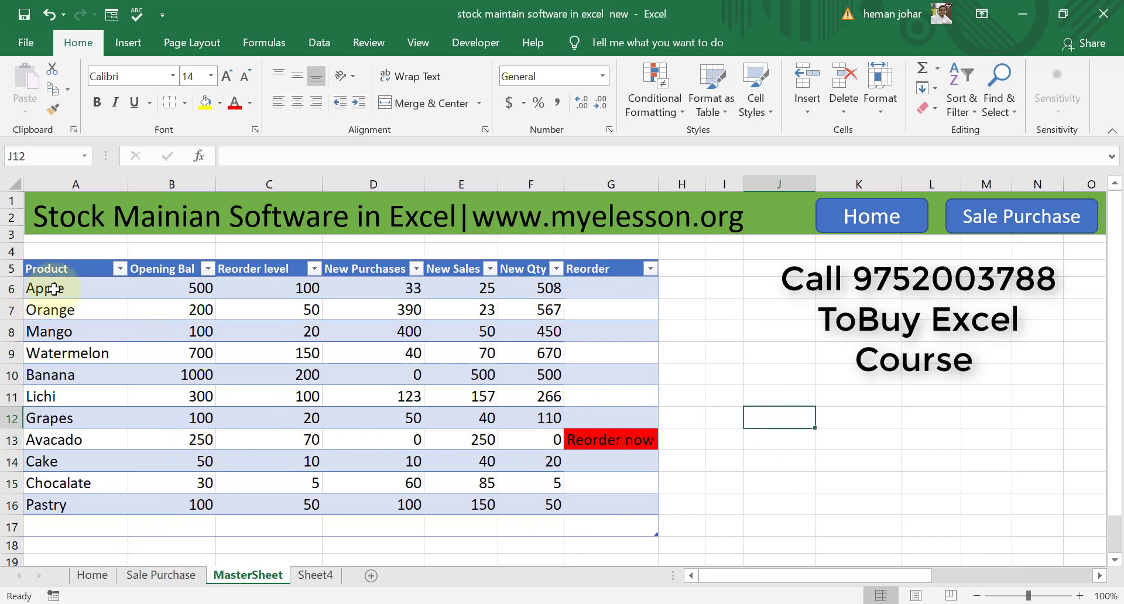
Inspect Apple's opening balance and the Pastry row's values and formulas from Product through New Qty on MasterSheet
click(179, 285)
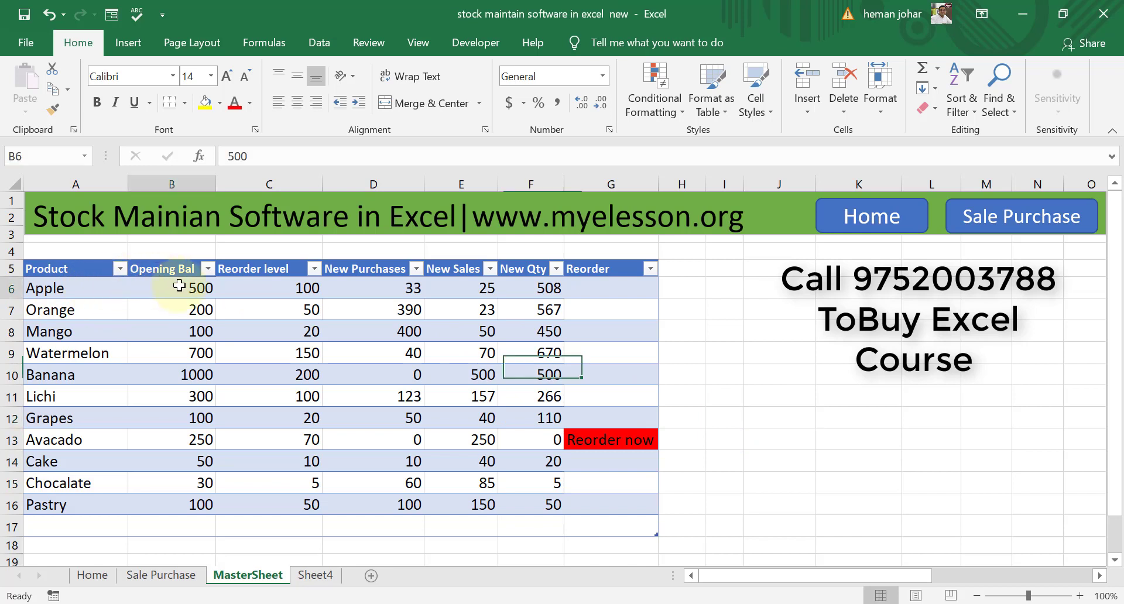
click(50, 504)
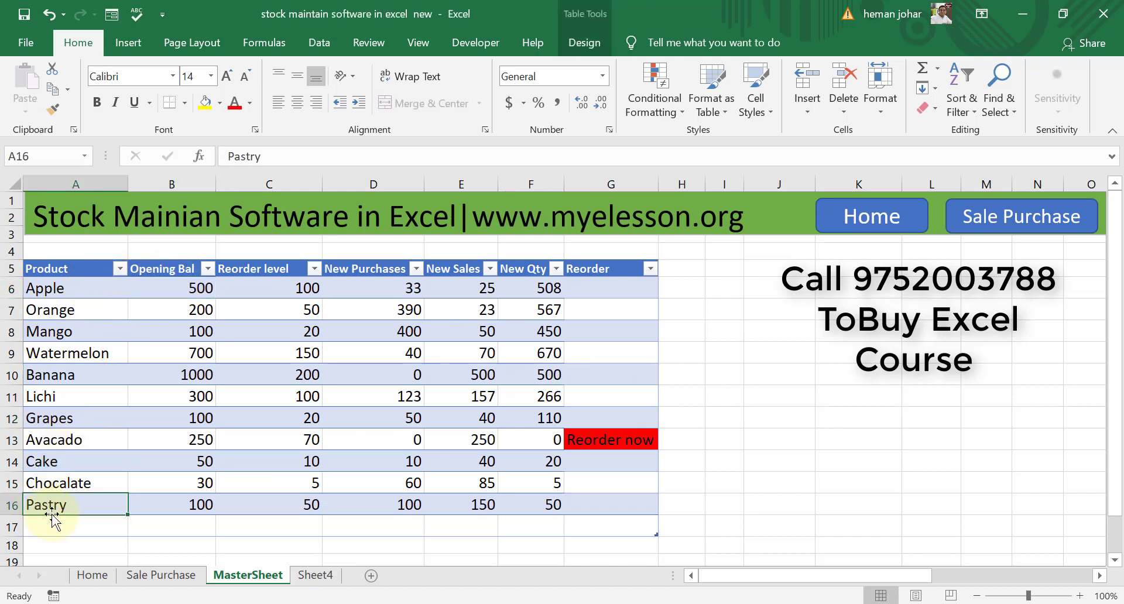
click(195, 502)
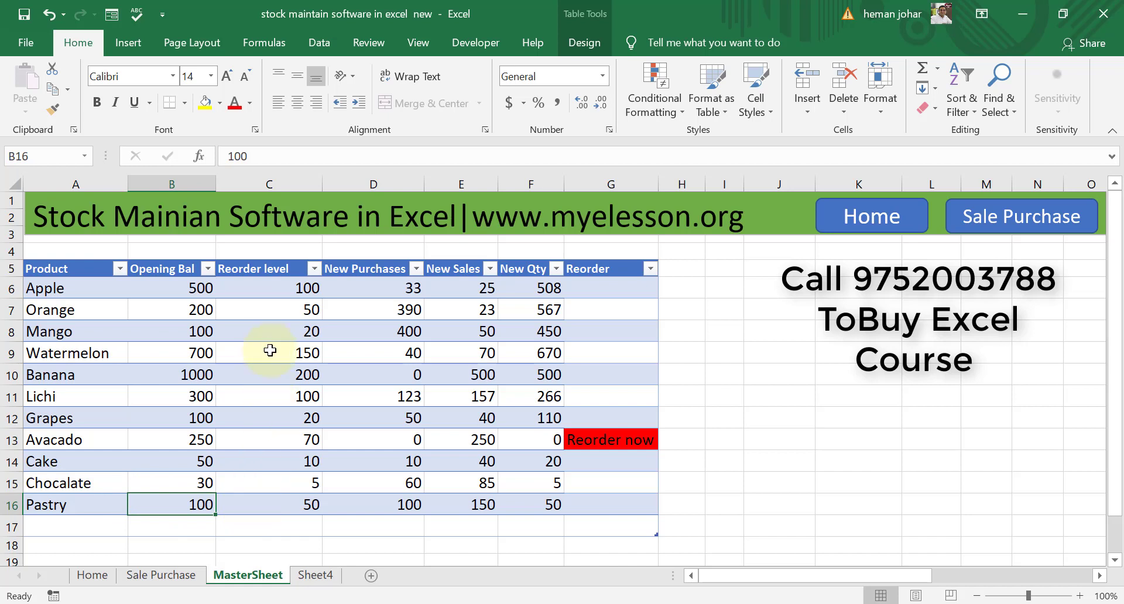
click(293, 502)
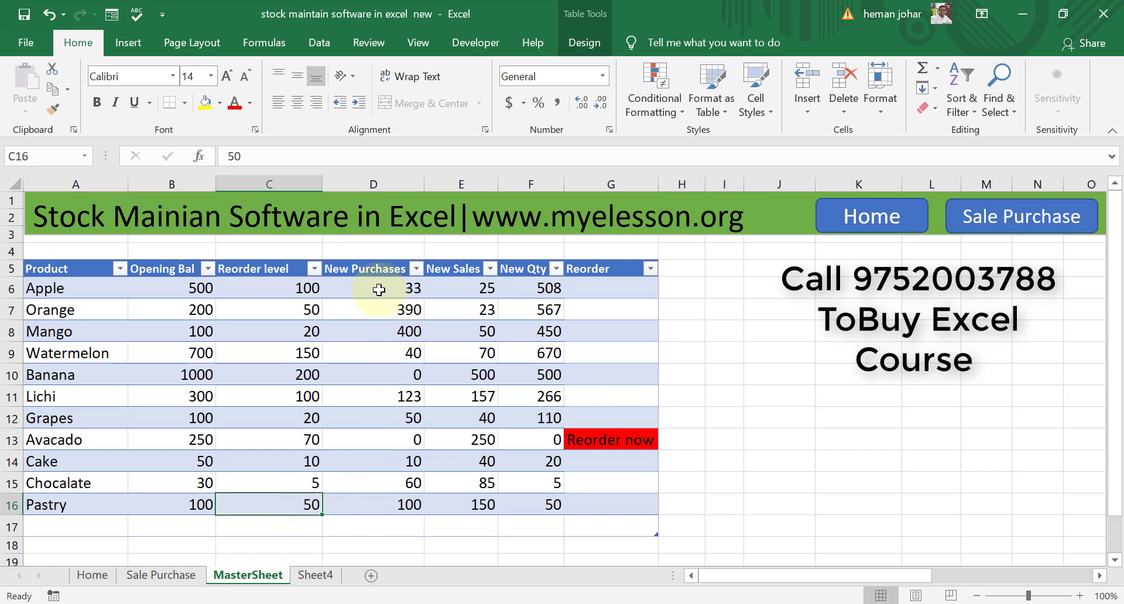
click(391, 505)
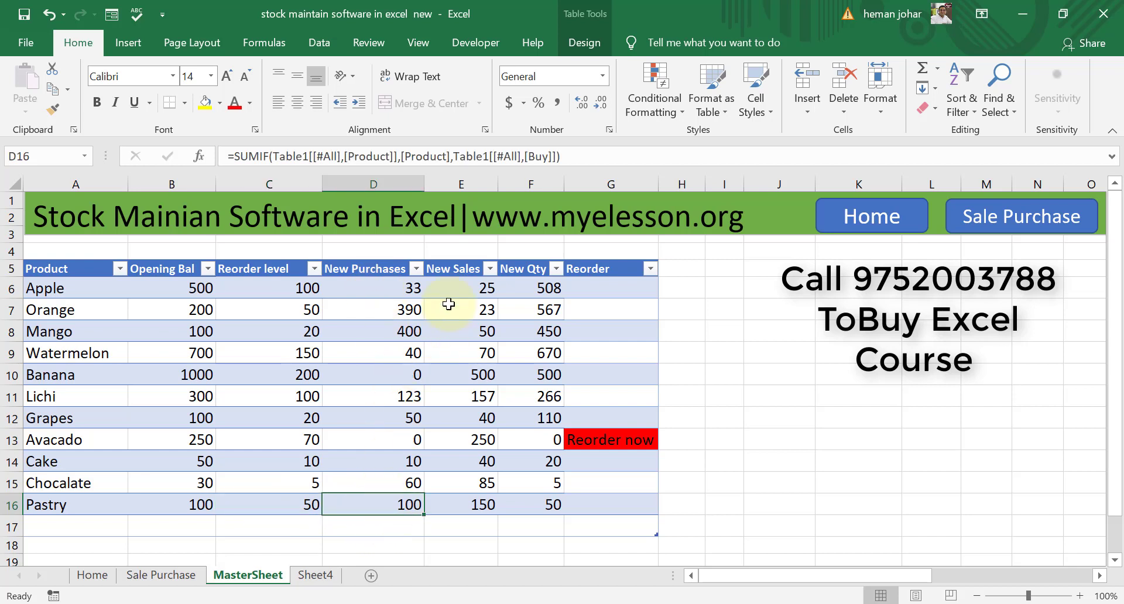
click(479, 503)
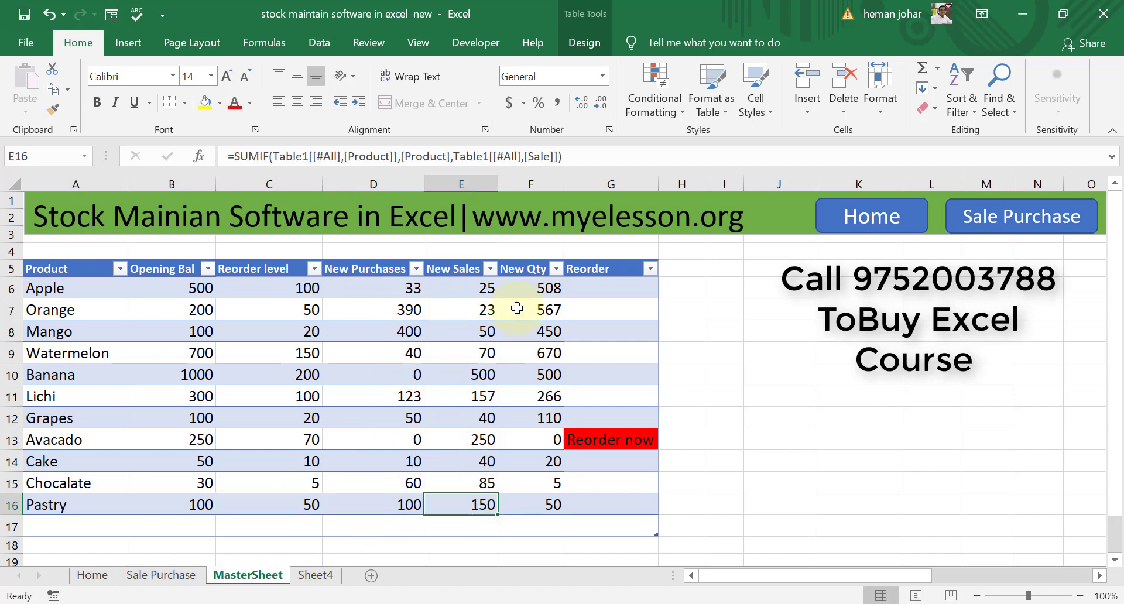
click(547, 509)
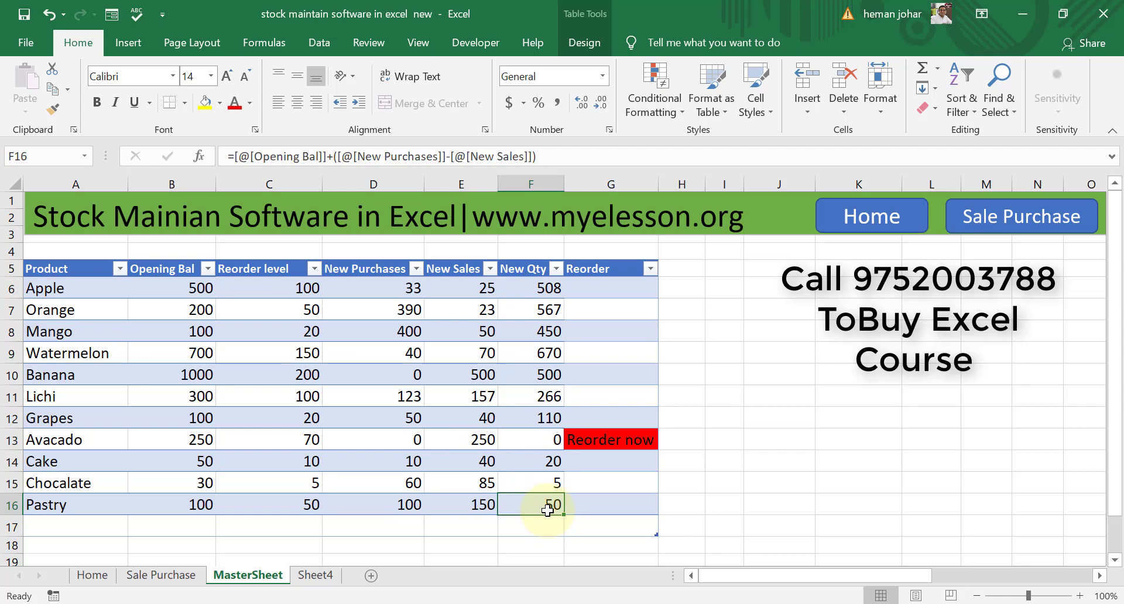
Replace the product name Burger in the last row of the Sale Purchase table with "pastry"
click(167, 577)
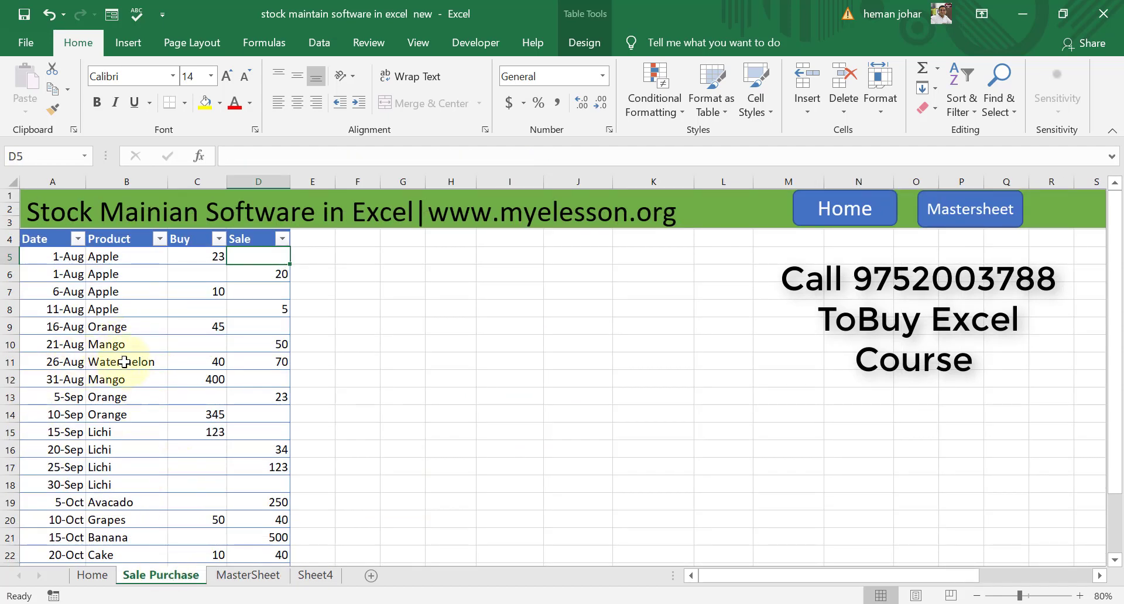
scroll(133, 373, down, 1)
scroll(132, 373, down, 2)
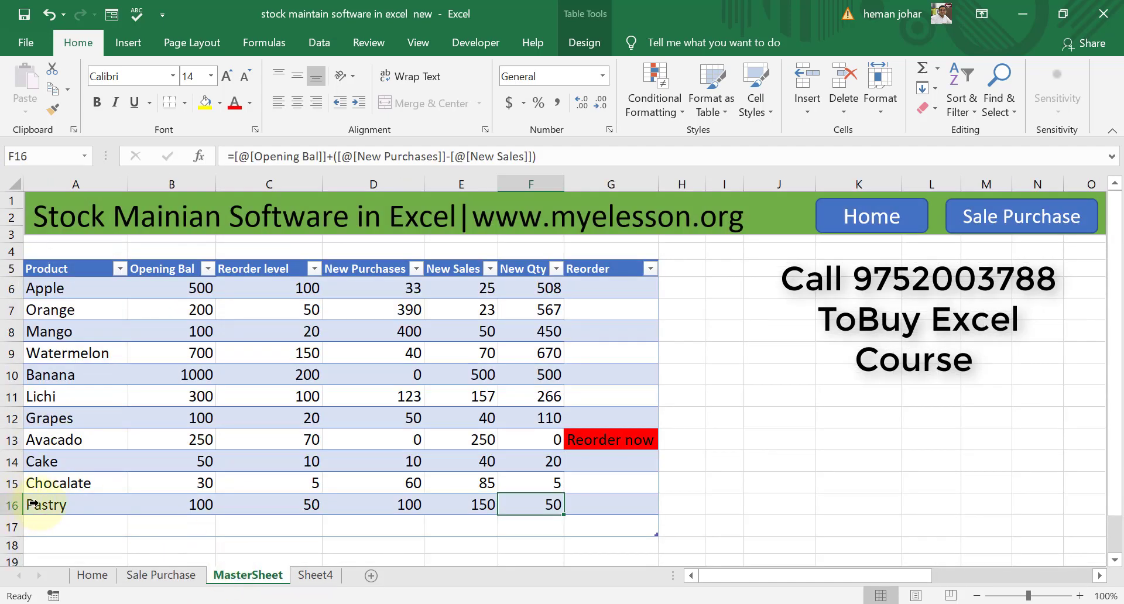
click(146, 575)
click(103, 515)
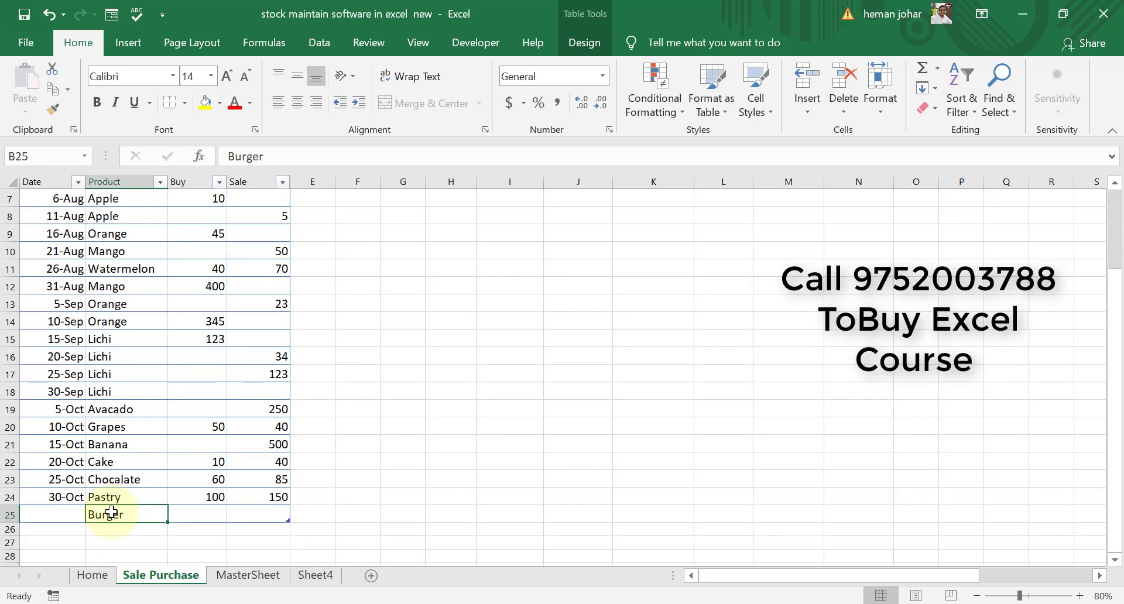
key(Delete)
text(pastry)
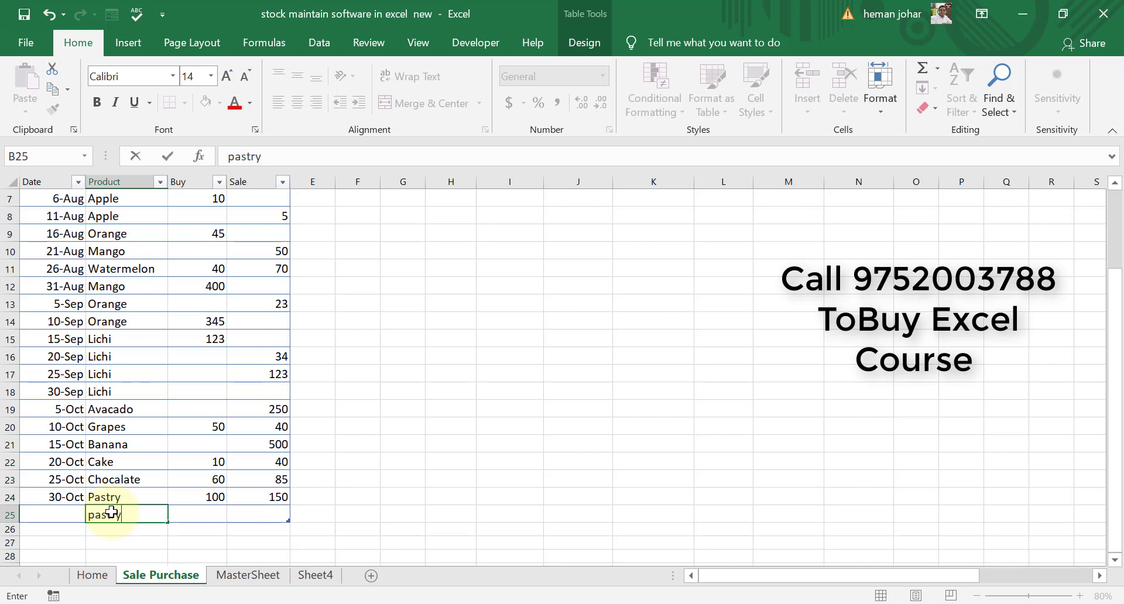
key(Return)
Enter today's date, 31-Aug, in the Date column of the new pastry row on Sale Purchase
key(Up)
key(Left)
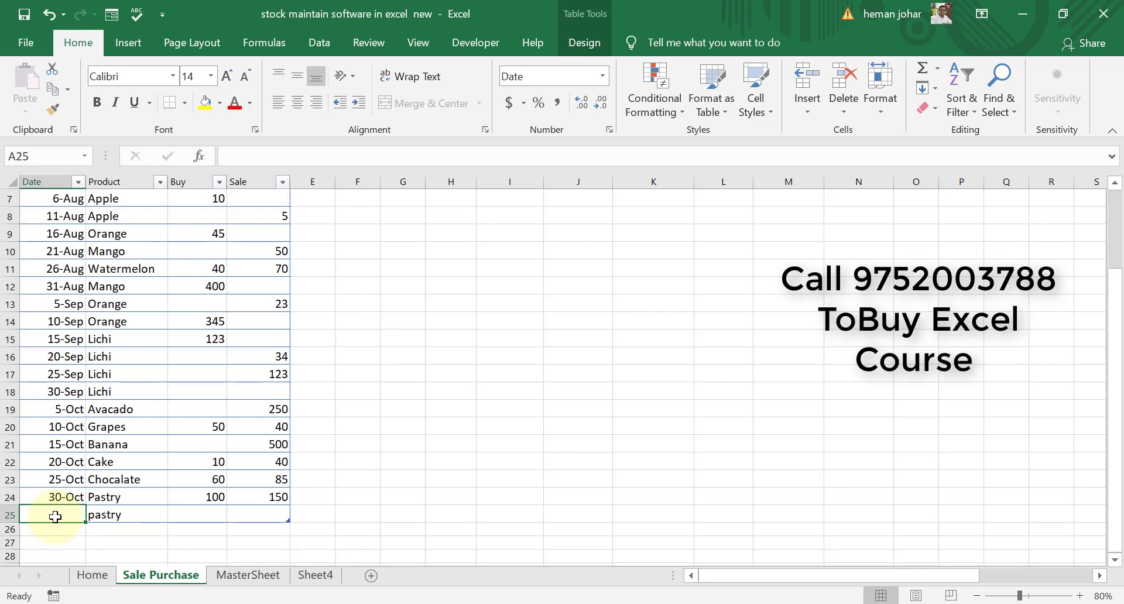
key(ctrl+semicolon)
key(Return)
key(Up)
key(Right)
key(Right)
text(pastry)
key(Right)
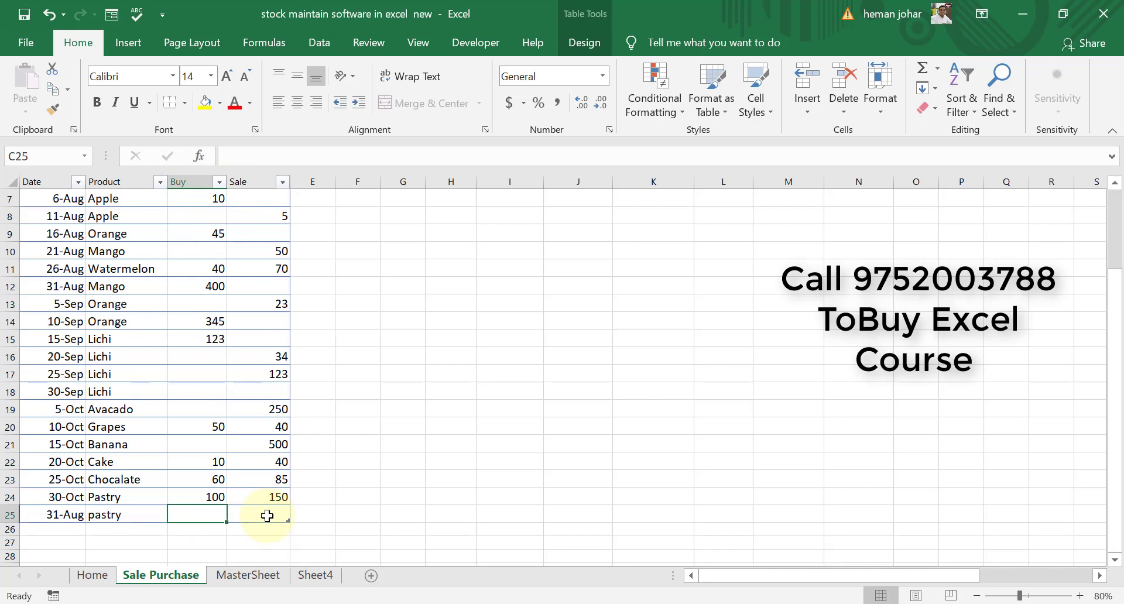
text(10)
key(BackSpace)
key(BackSpace)
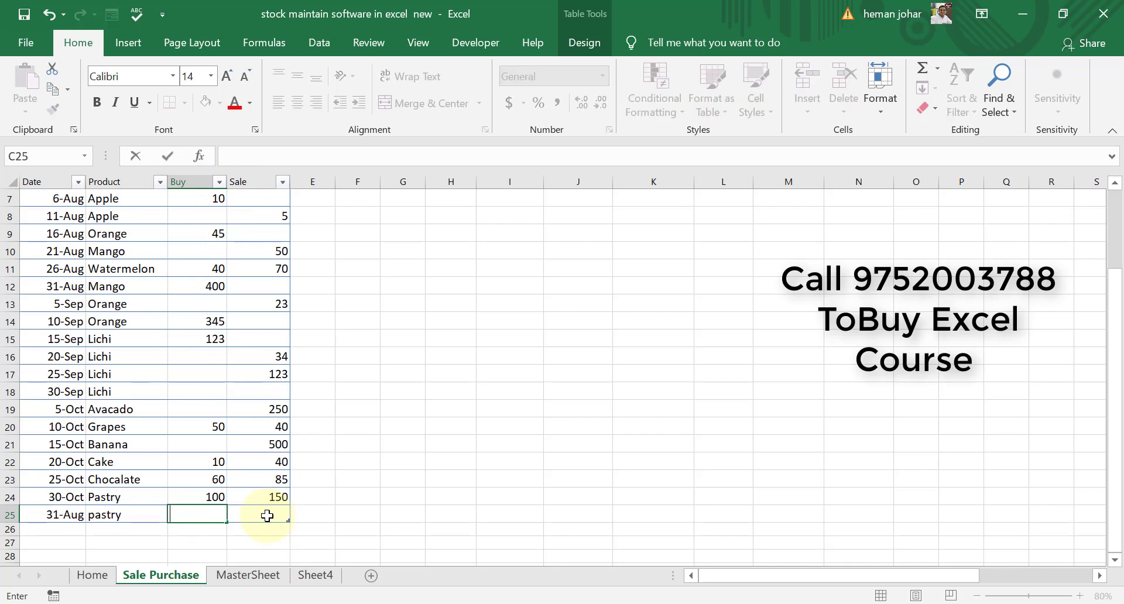
Record a sale of 10 in the new pastry row and check the Pastry stock on MasterSheet
click(267, 516)
text(10)
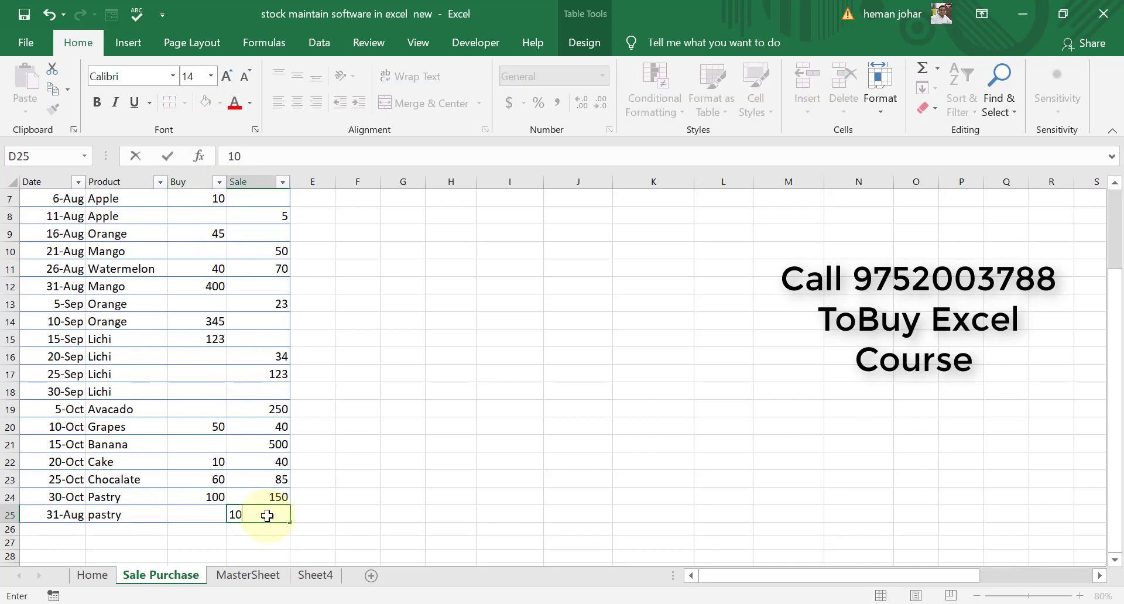
key(Return)
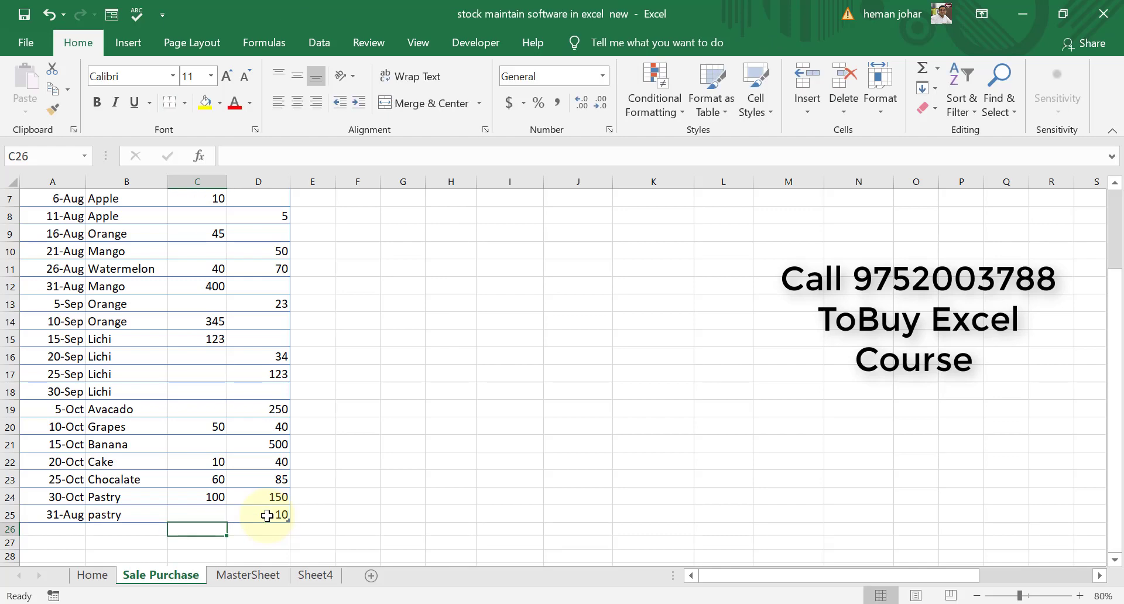
click(256, 574)
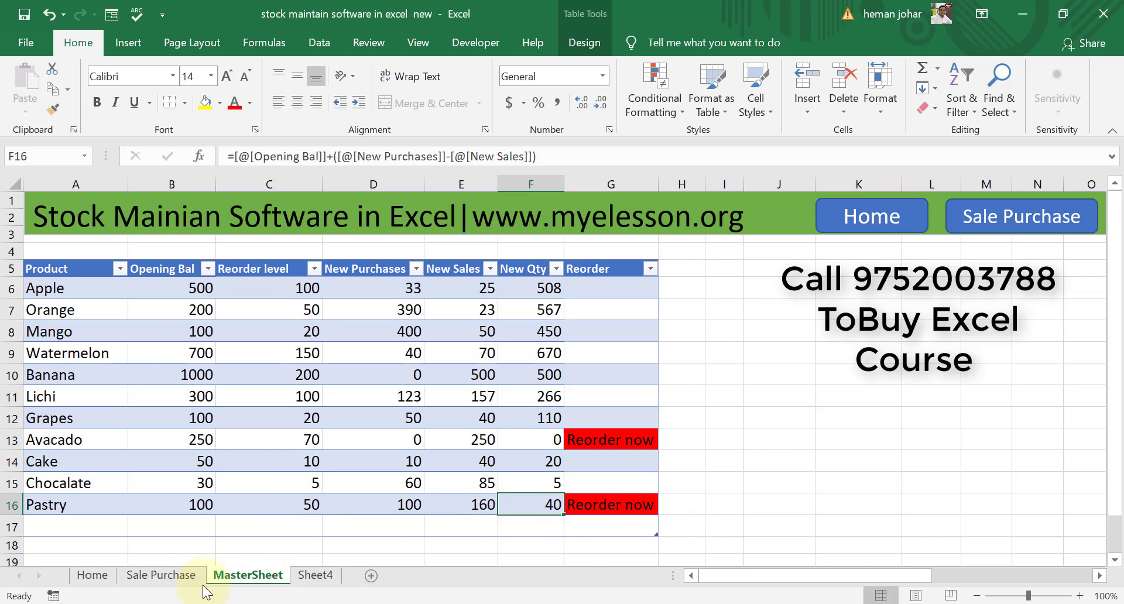
Add another row directly below the Sale Purchase table with the product name Pastry
click(162, 578)
click(117, 532)
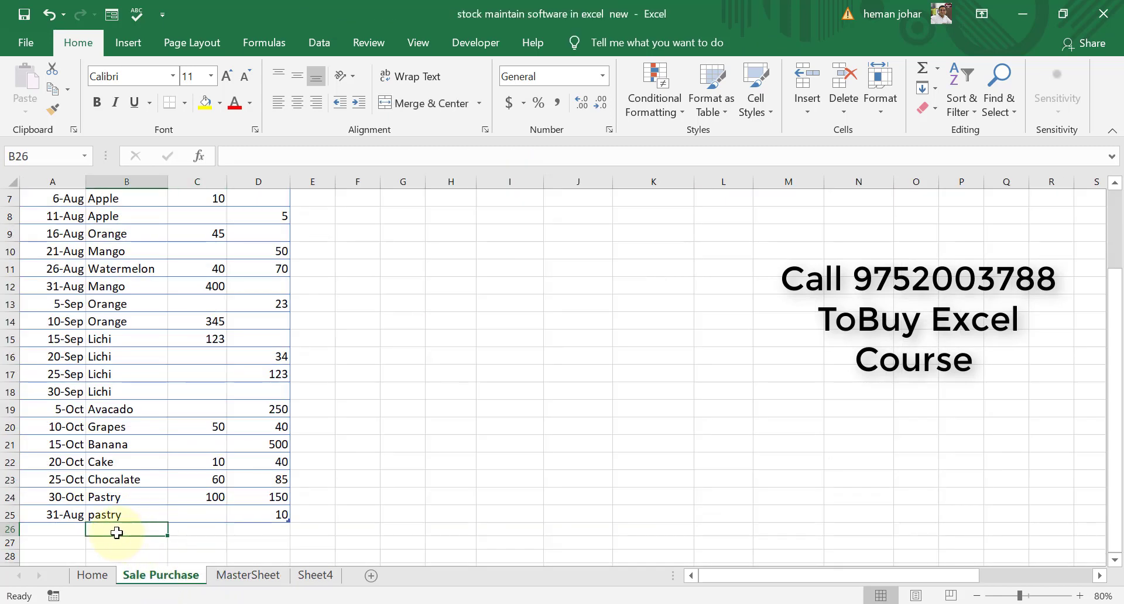
text(Pstry)
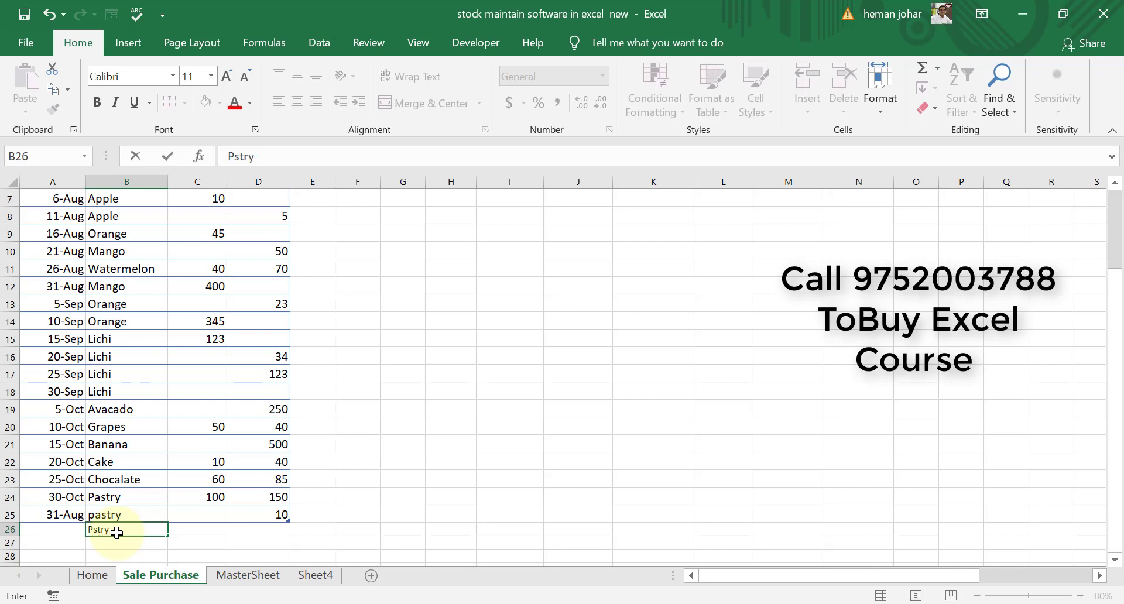
key(Tab)
click(117, 533)
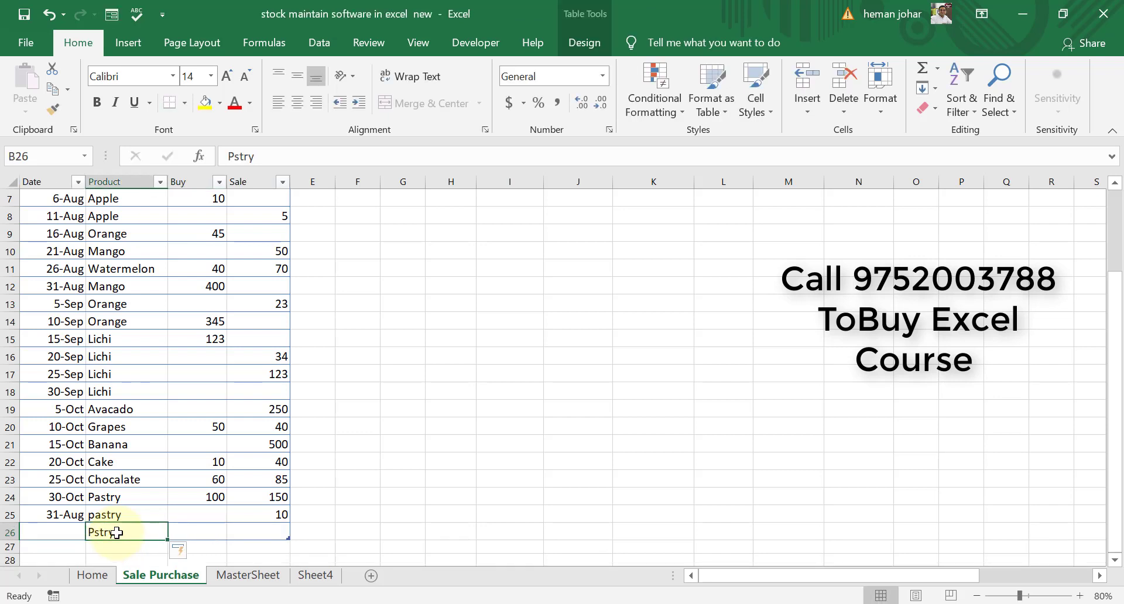
text(Pa)
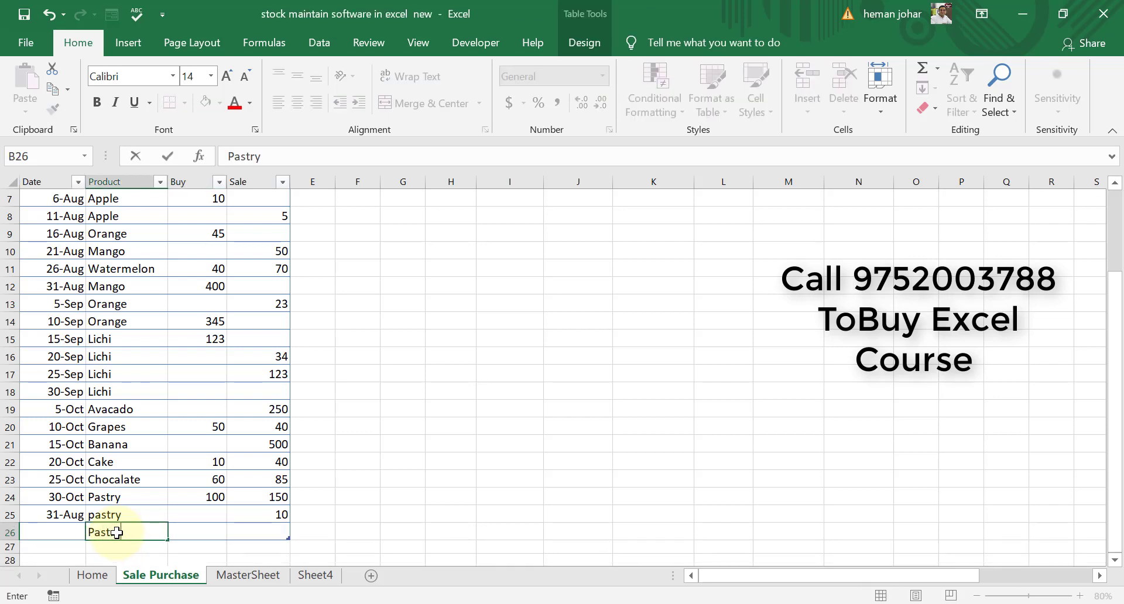
Date the newly added Pastry row in row 26 with today's date, 31-Aug
key(Left)
key(Right)
key(Left)
key(ctrl+;)
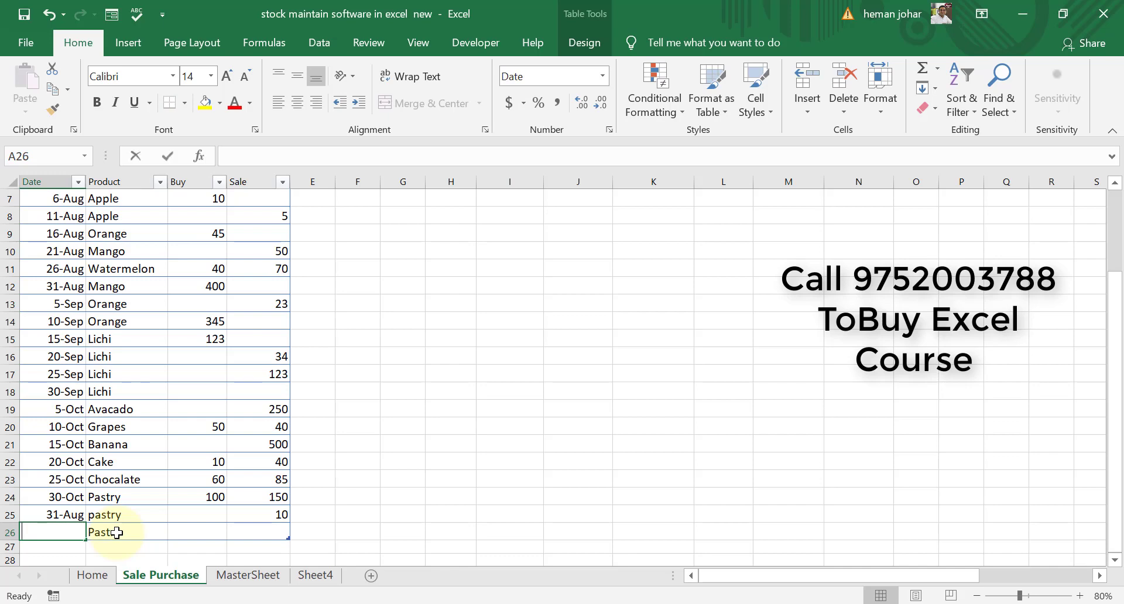
key(Return)
key(Return)
key(Up)
key(Up)
Record a purchase of 25 in row 26's Buy column and check the Pastry stock on MasterSheet
key(Right)
key(Right)
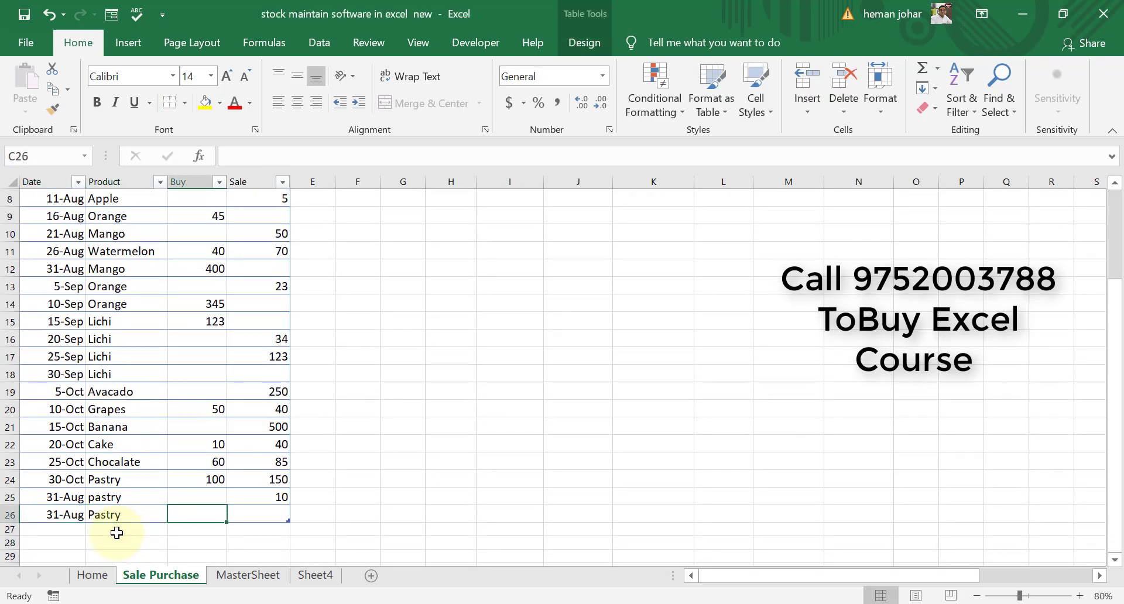
text(25)
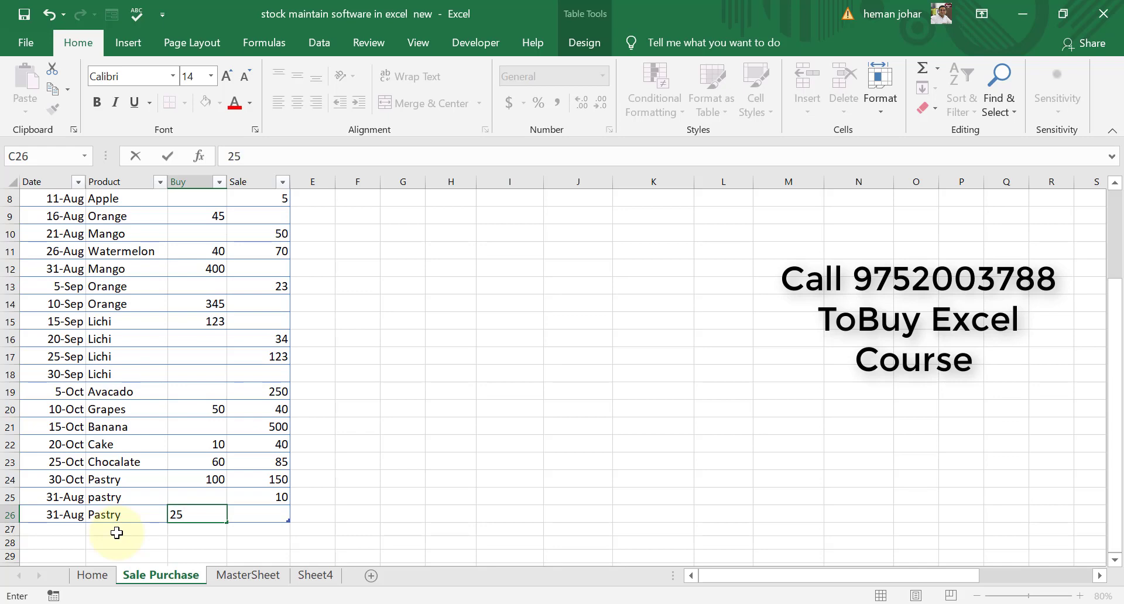
key(Return)
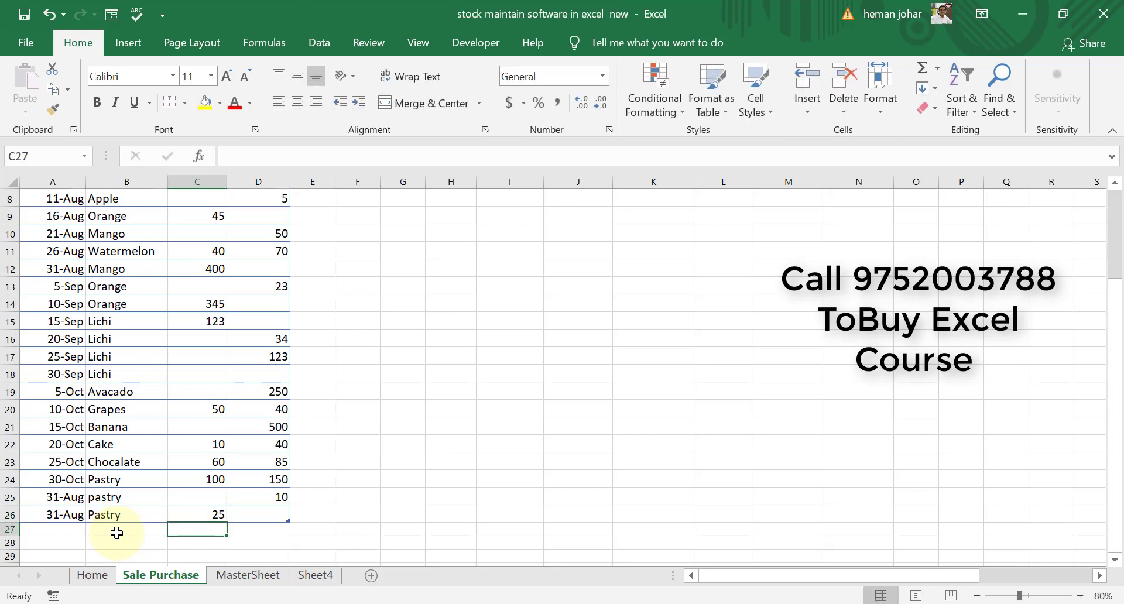
click(242, 574)
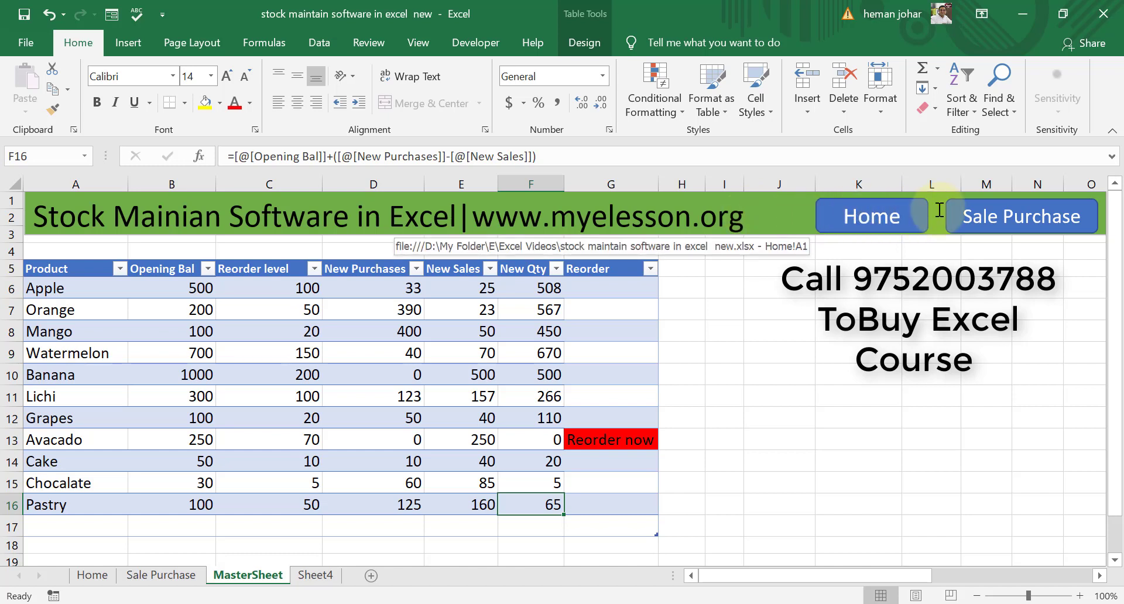
Test the link shapes that lead between the Home, Sale Purchase and MasterSheet sheets
click(883, 219)
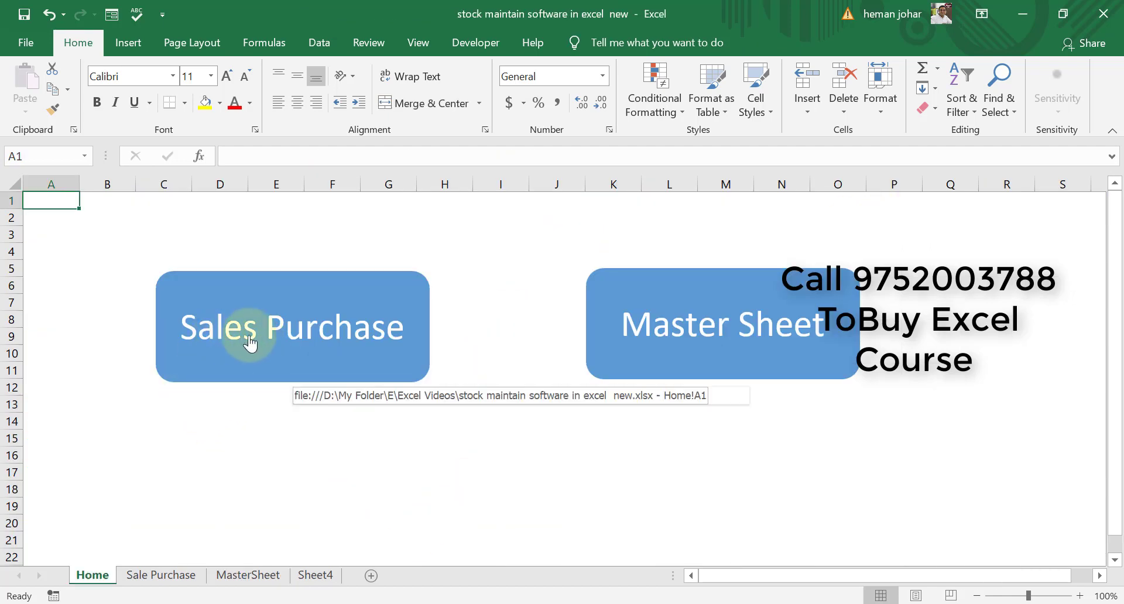
click(320, 338)
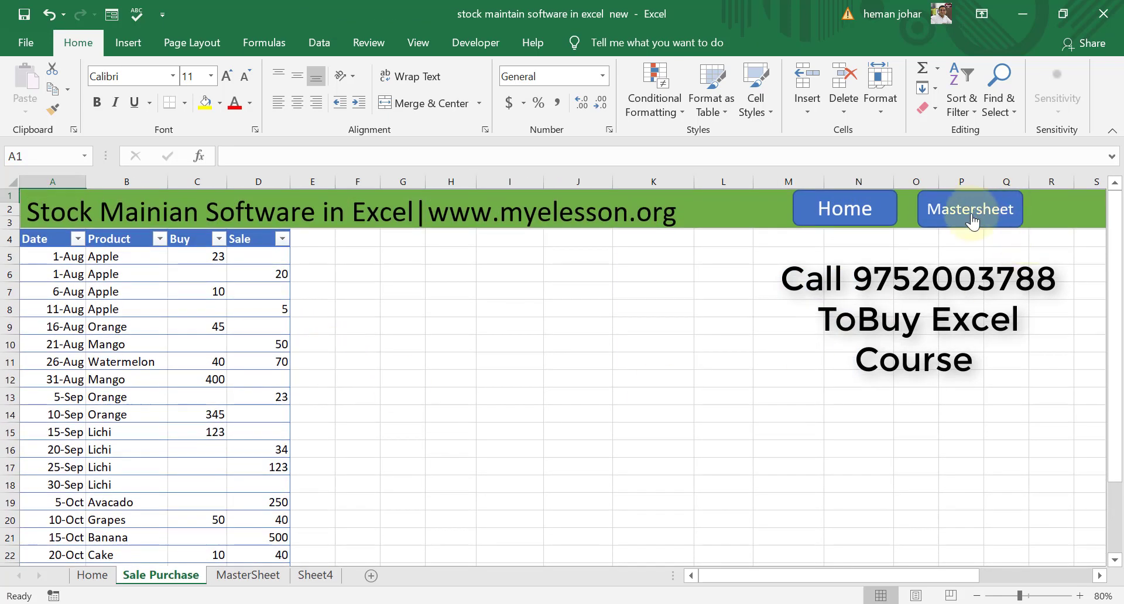
click(971, 209)
click(721, 326)
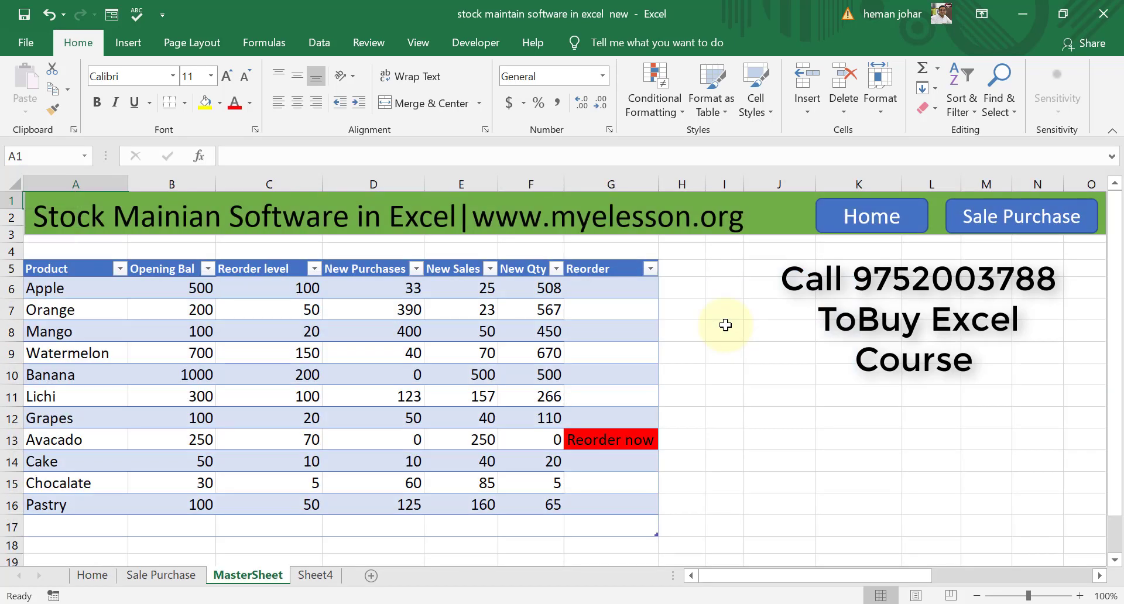
click(1006, 222)
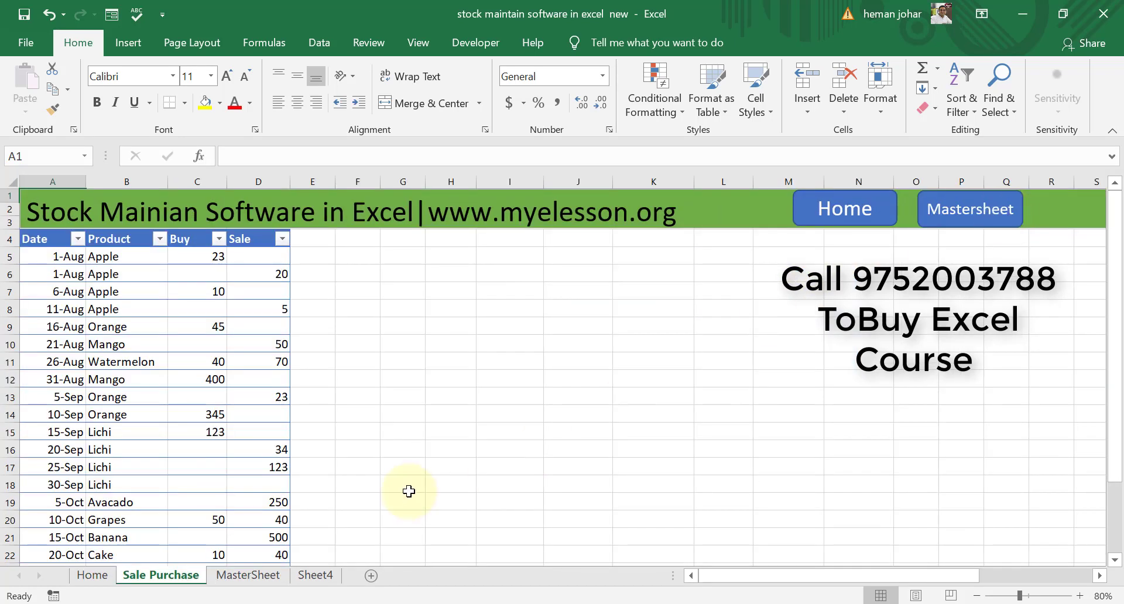
click(838, 220)
click(754, 309)
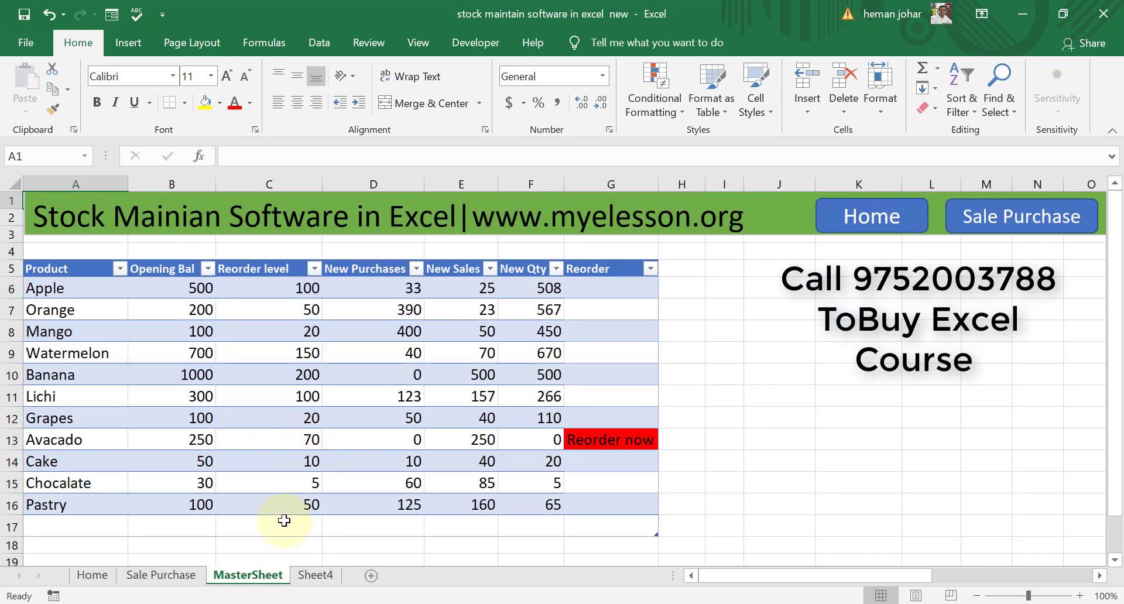
Review the Date, Product, Buy and Sale headers in A1 through D1 on Sheet4
click(315, 578)
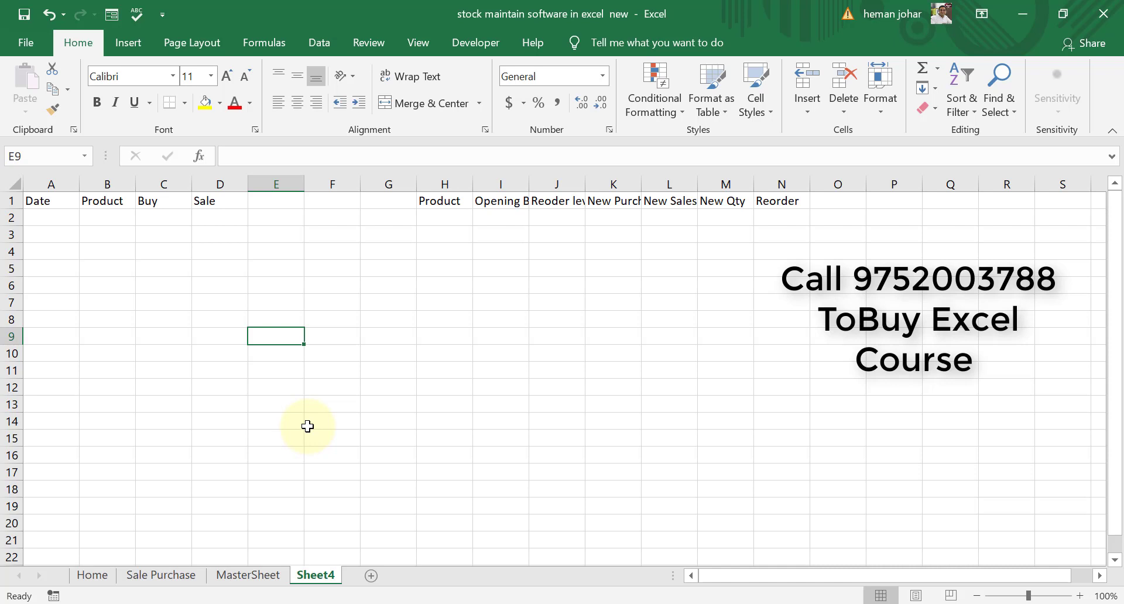
key(Left)
key(Left)
key(Left)
key(Left)
key(Up)
key(Up)
key(Up)
key(Up)
key(Up)
key(Up)
key(Up)
key(Up)
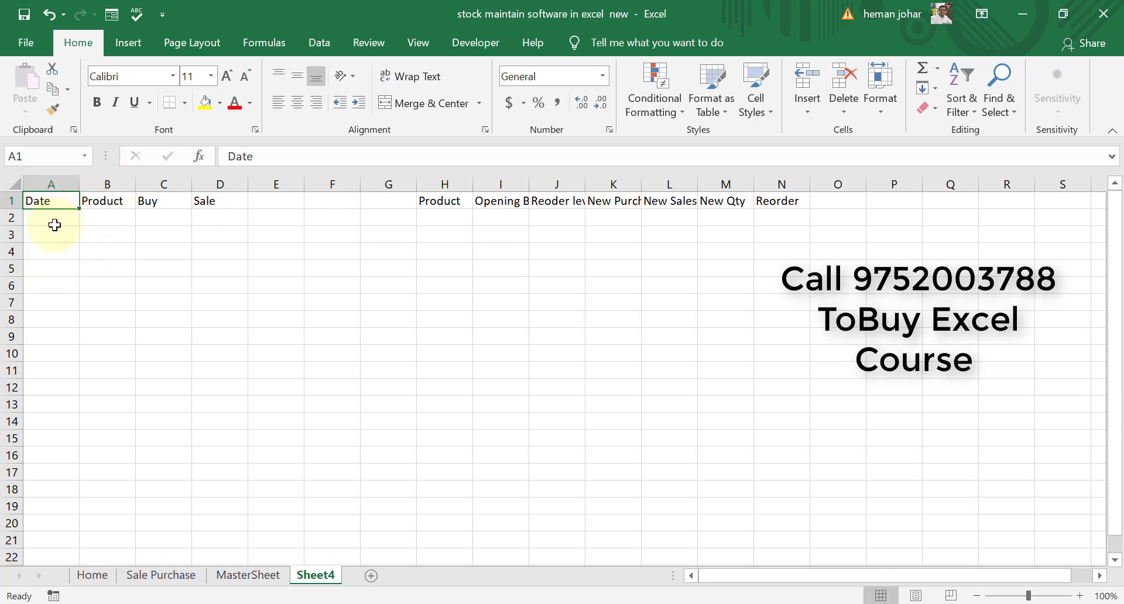
click(105, 202)
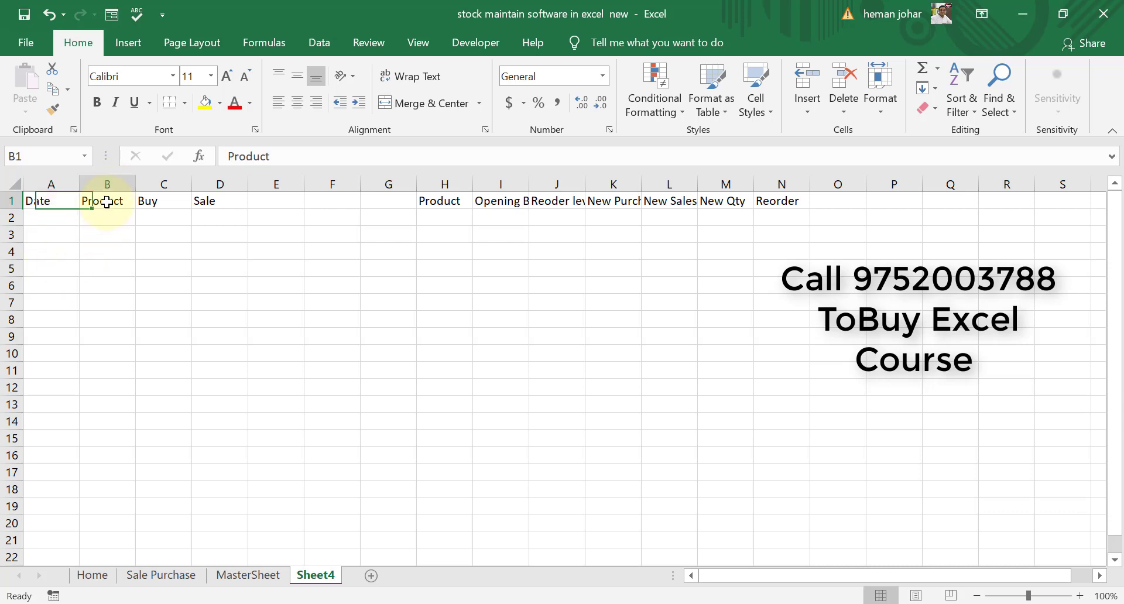
click(150, 202)
click(222, 201)
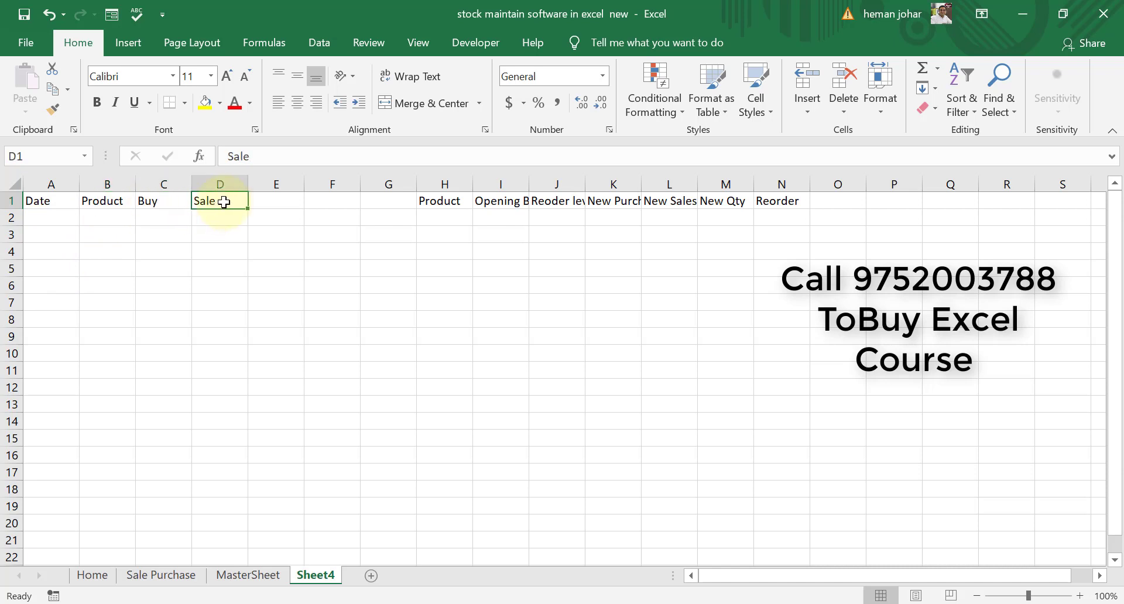
Adjust the widths of columns I through M on Sheet4 so the headers from Opening Bal to New Qty fit
key(Right)
key(Right)
key(Right)
key(Right)
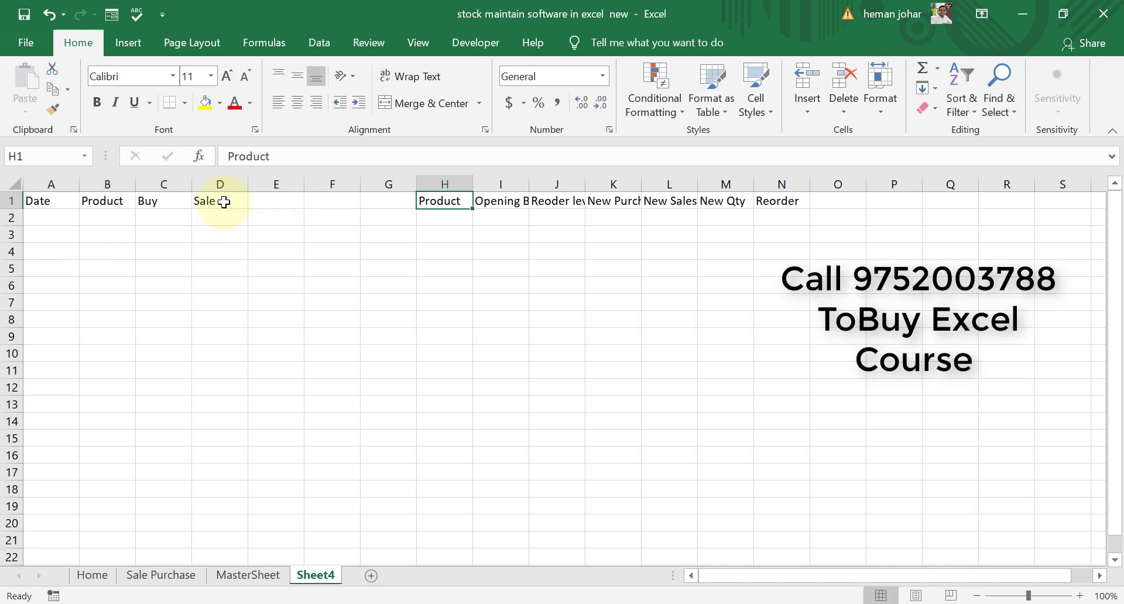
drag(529, 184, 542, 184)
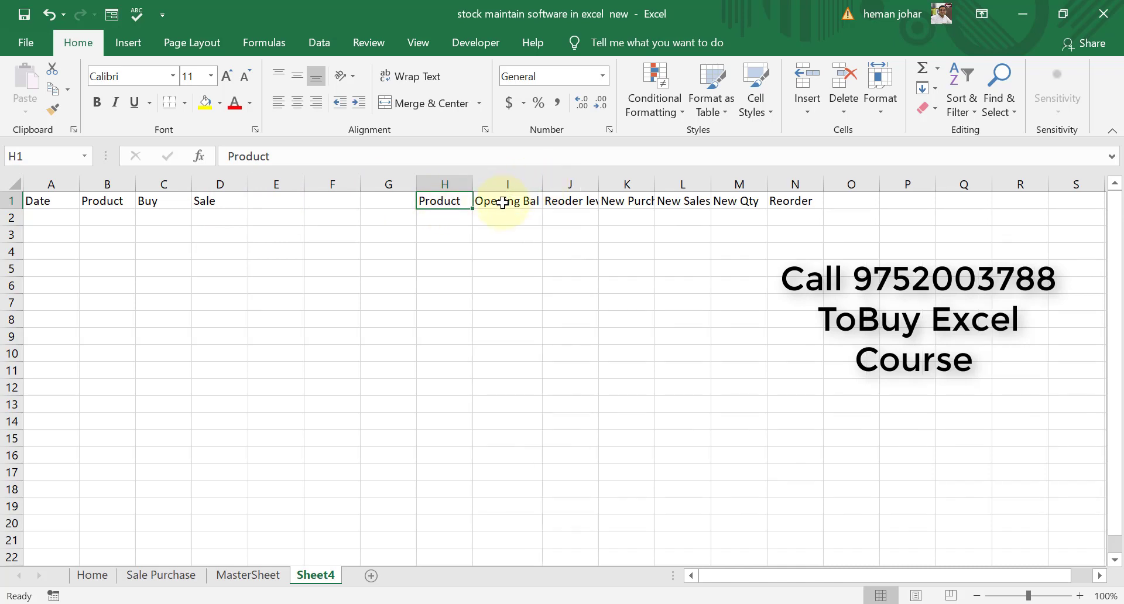
double_click(598, 184)
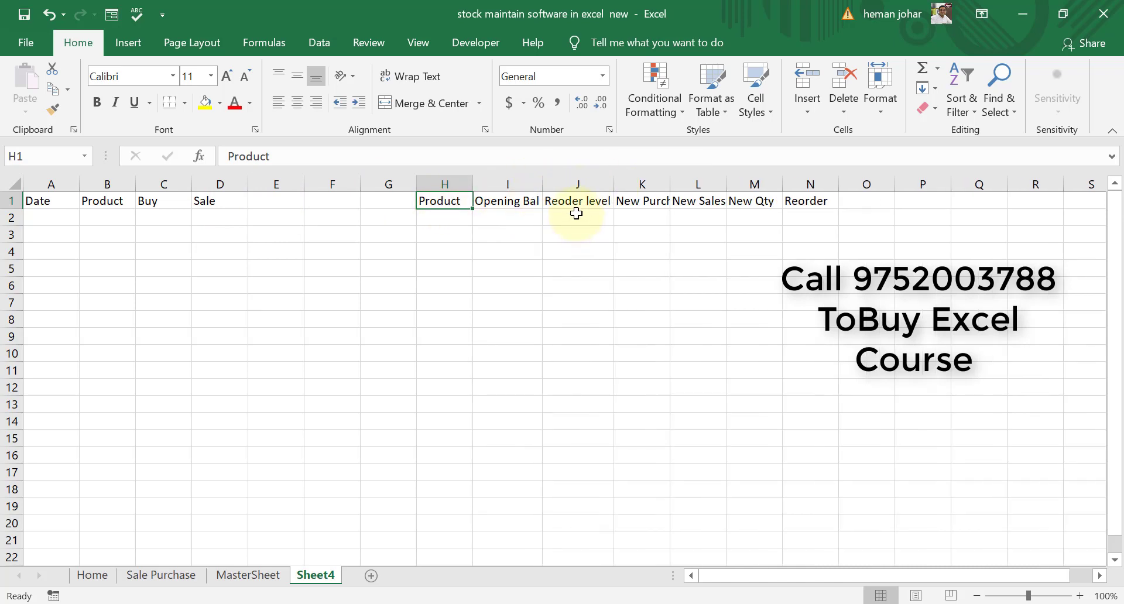
double_click(671, 178)
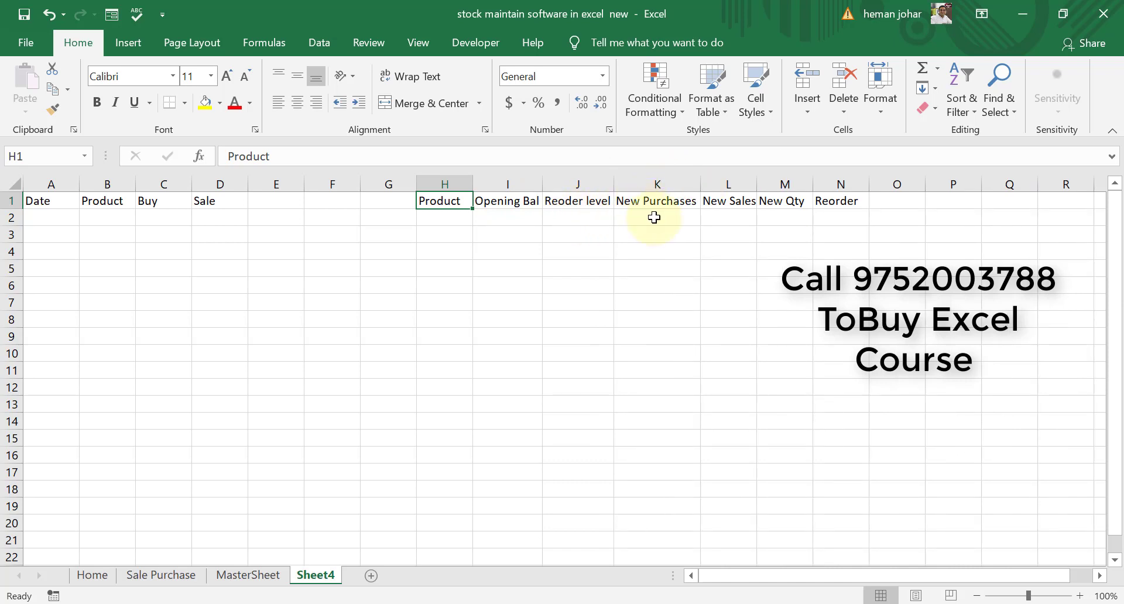
double_click(757, 179)
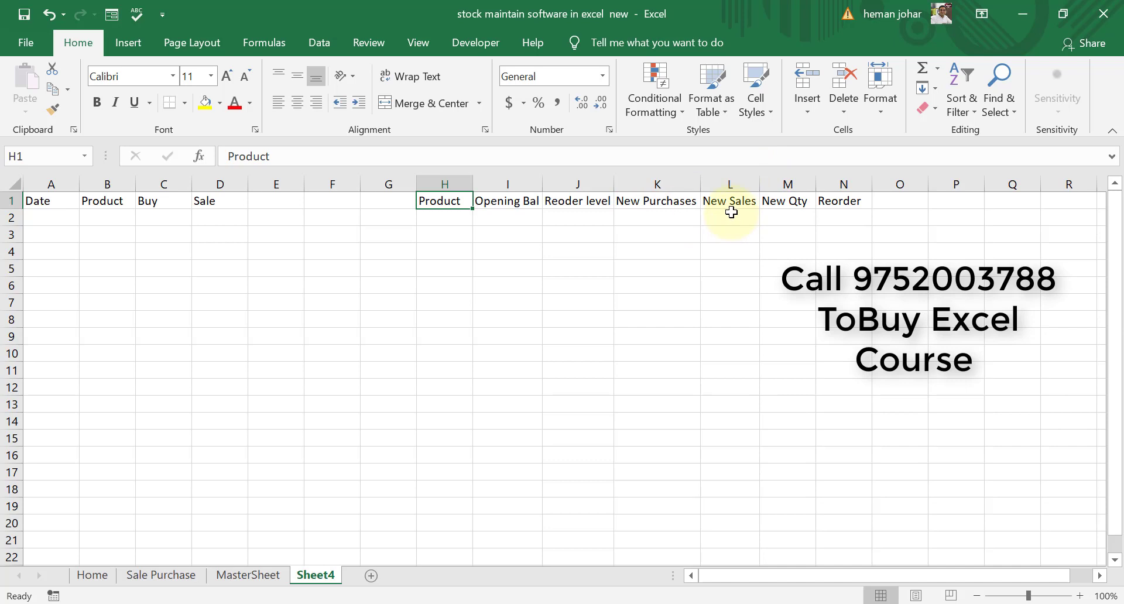
double_click(815, 179)
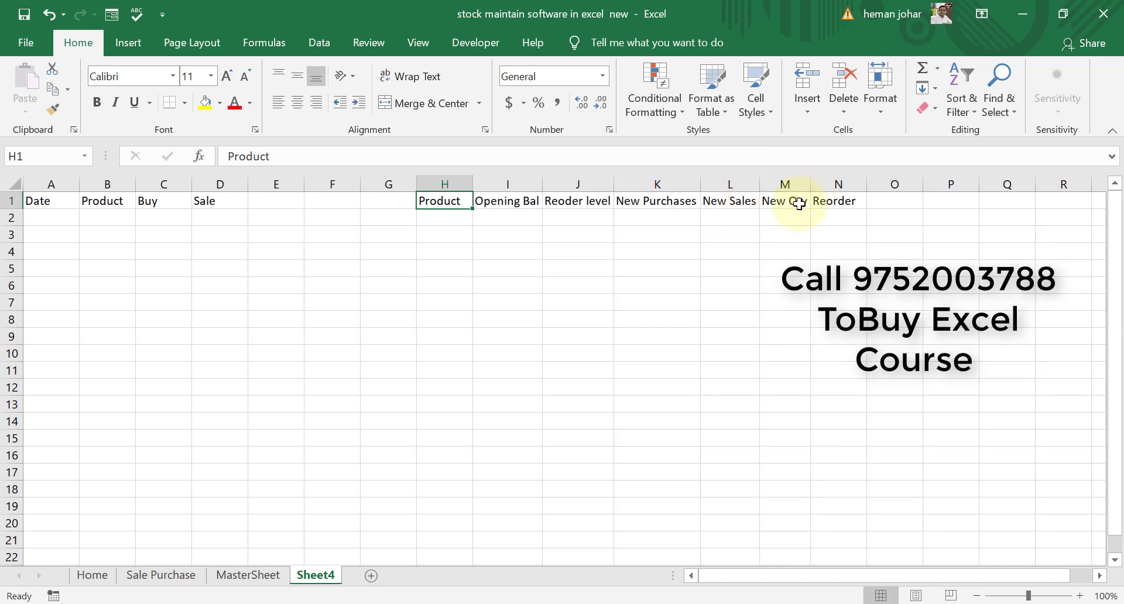
drag(810, 184, 819, 185)
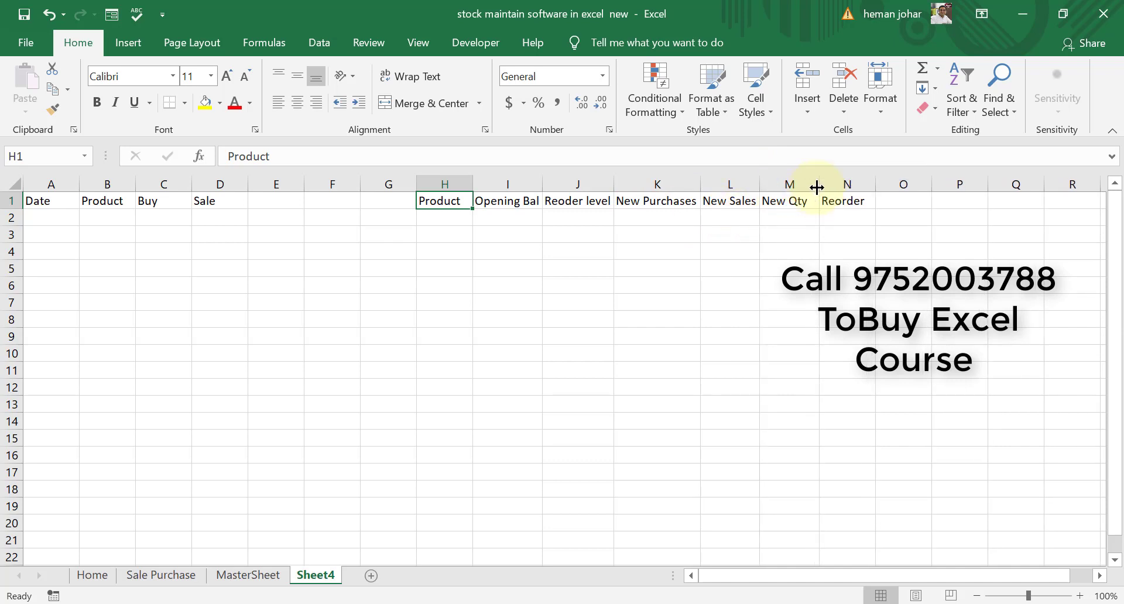
Select H1:N2 on Sheet4 and compare its Product through Reorder headers with the MasterSheet table
click(845, 217)
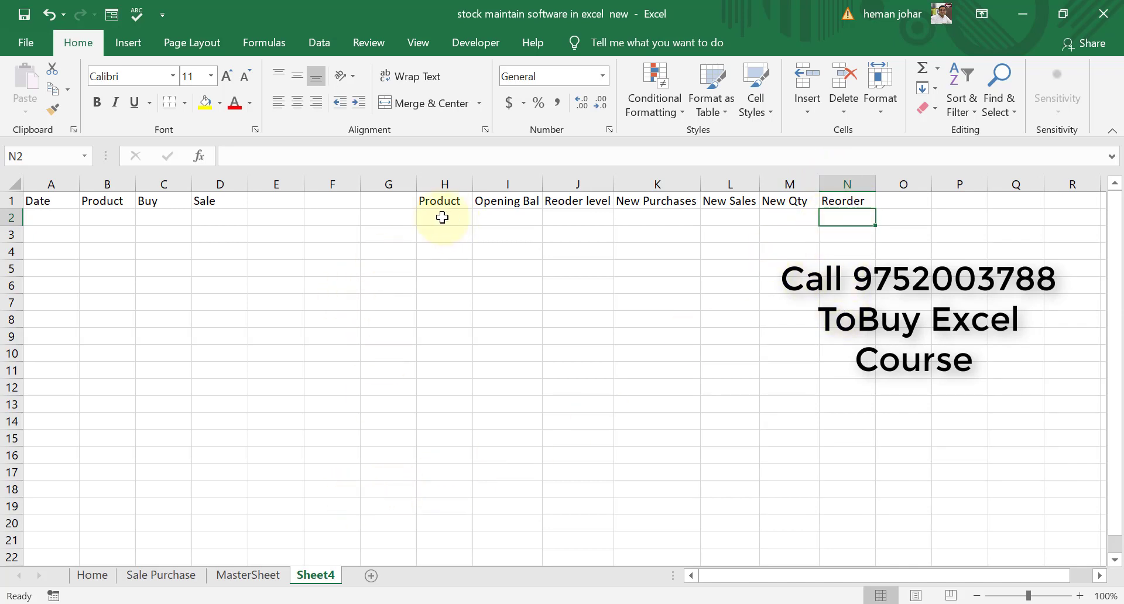
drag(440, 200, 843, 217)
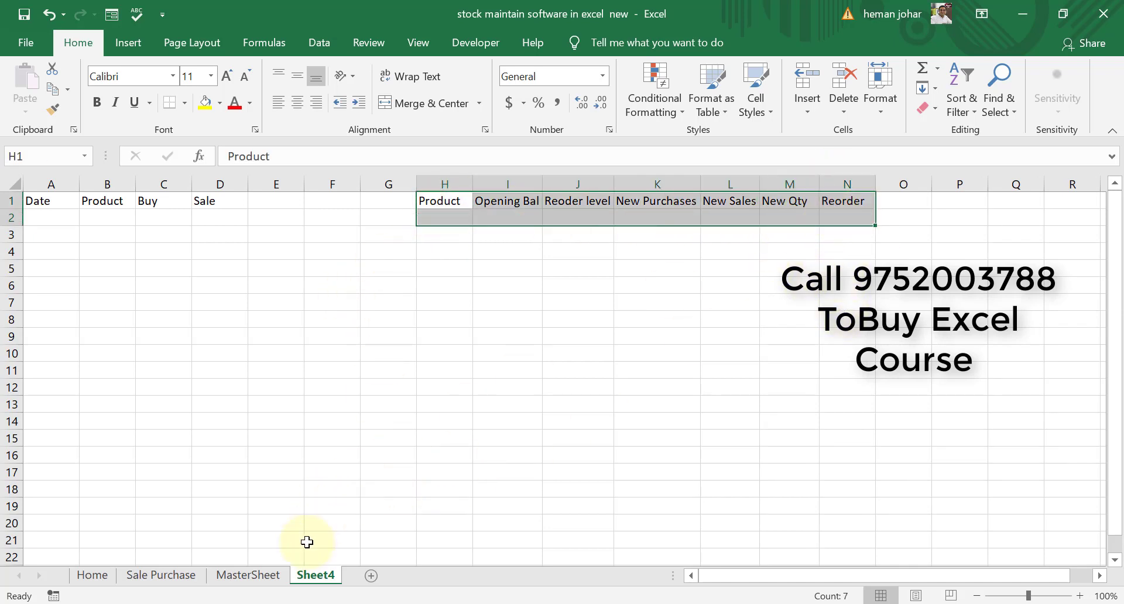
click(248, 575)
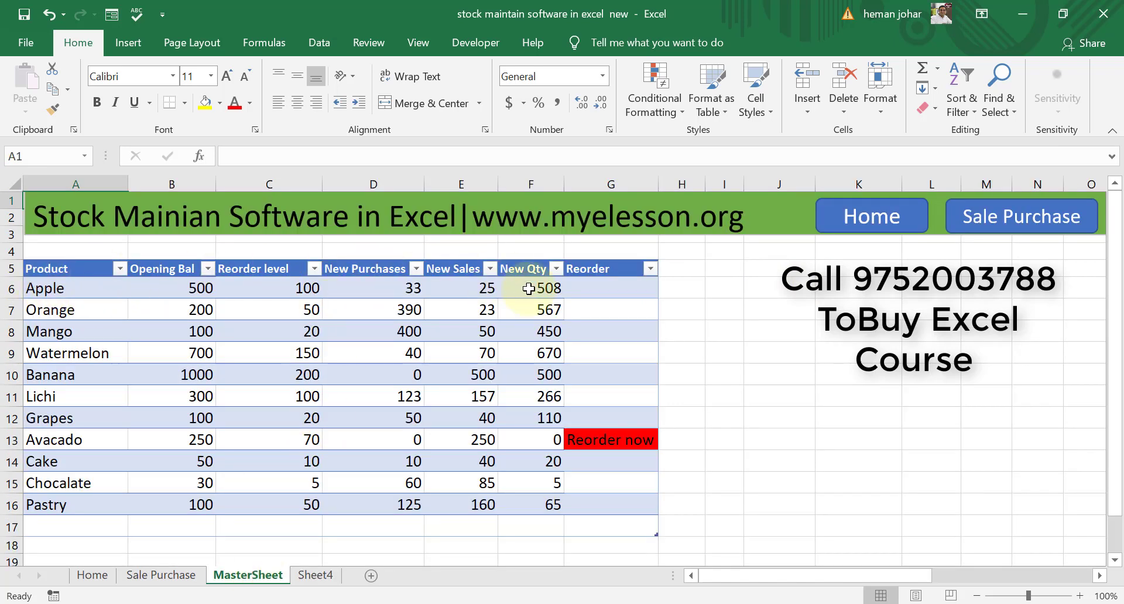
click(310, 575)
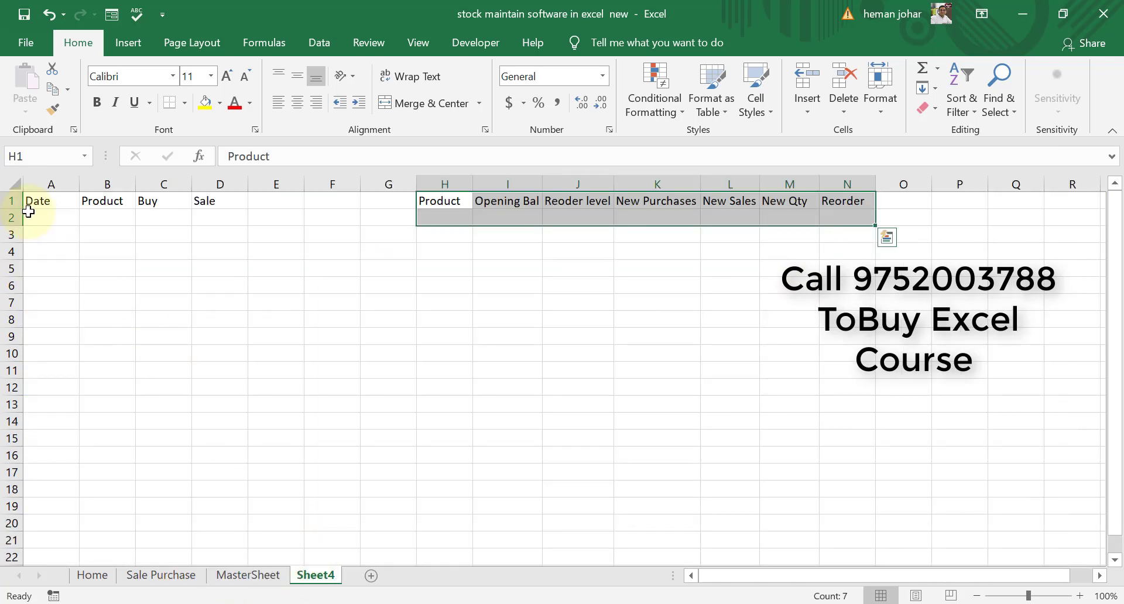
Compare the Date through Sale headers in A1:D1 on Sheet4 with the Sale Purchase table and check the MasterSheet
drag(38, 202, 220, 201)
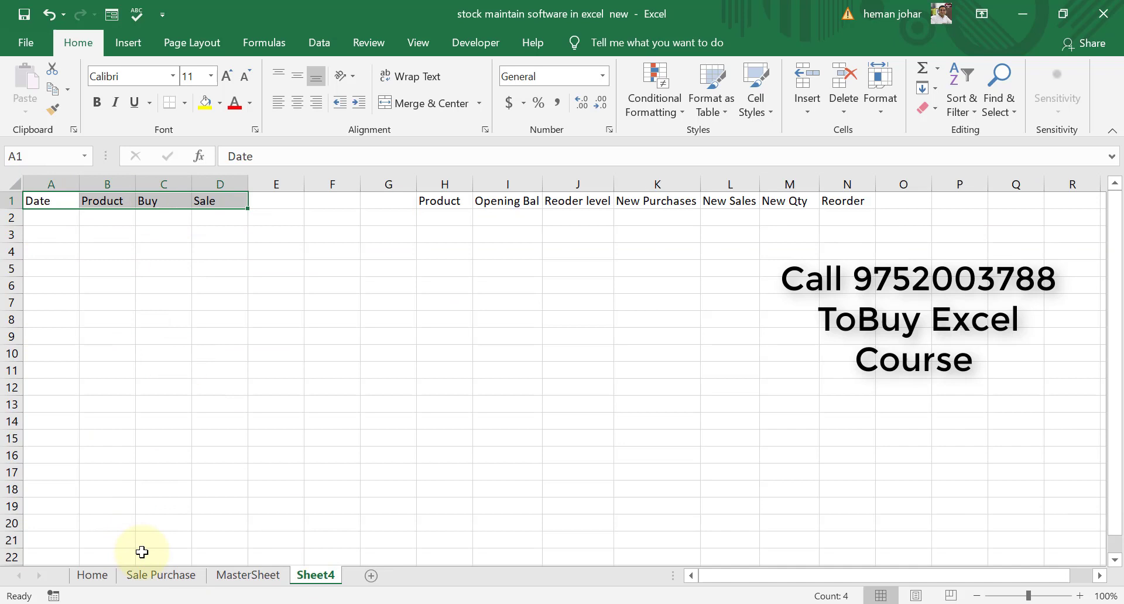
click(163, 577)
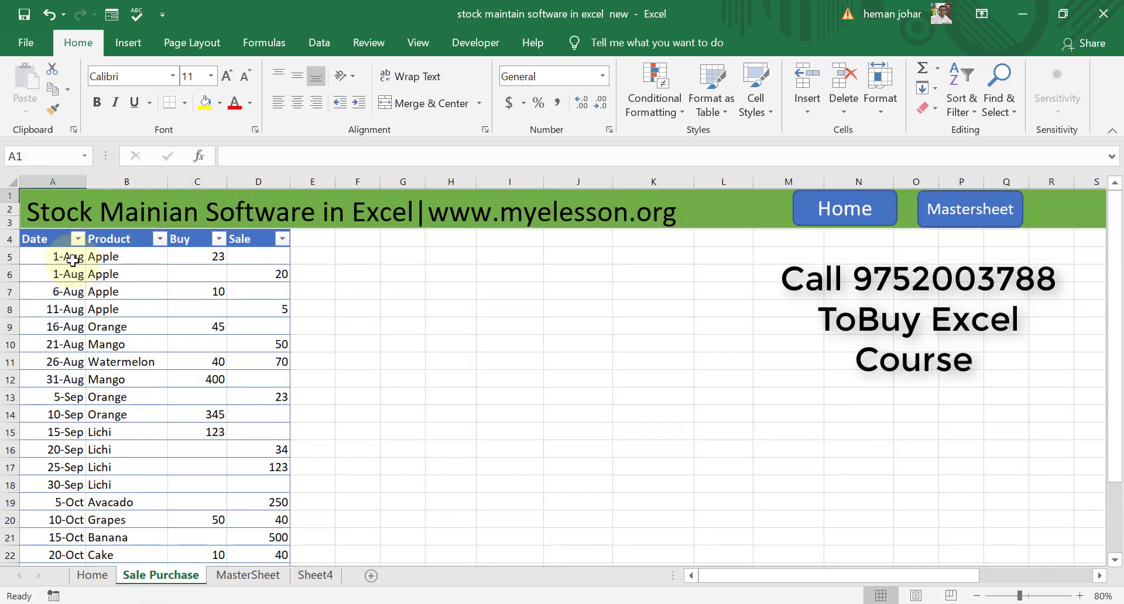
click(262, 574)
click(318, 575)
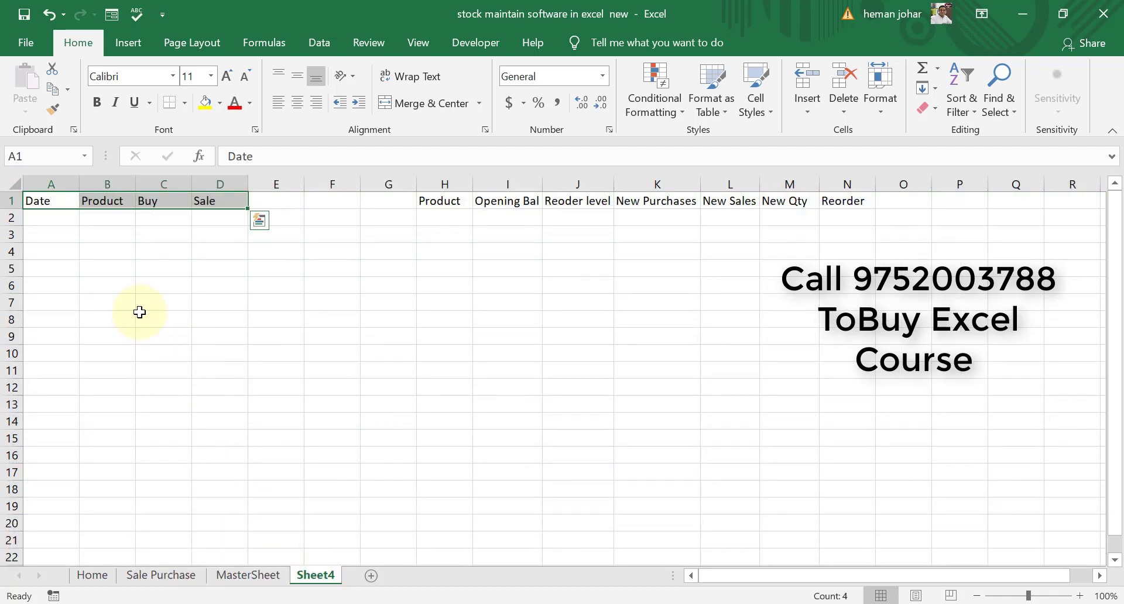
click(63, 221)
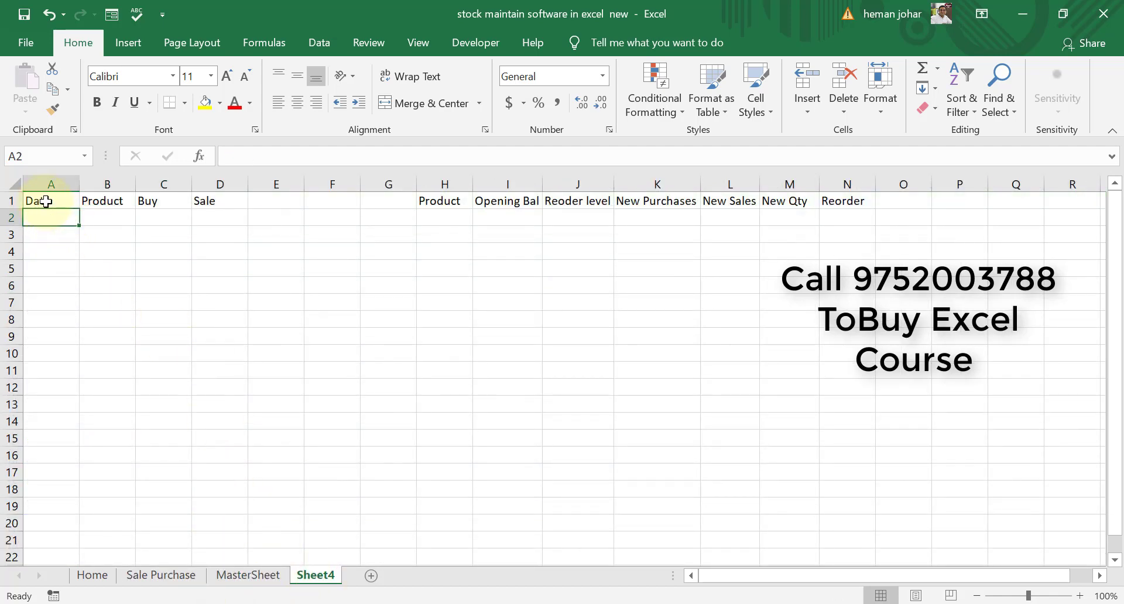
Increase the font size of all cells on Sheet4 to 16
click(13, 183)
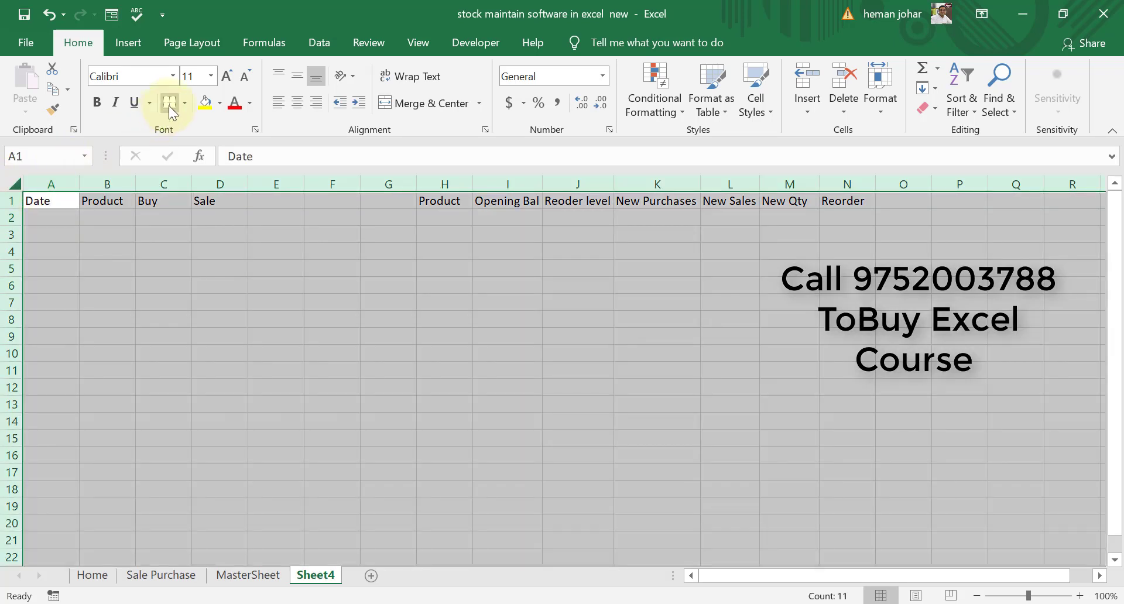
click(228, 79)
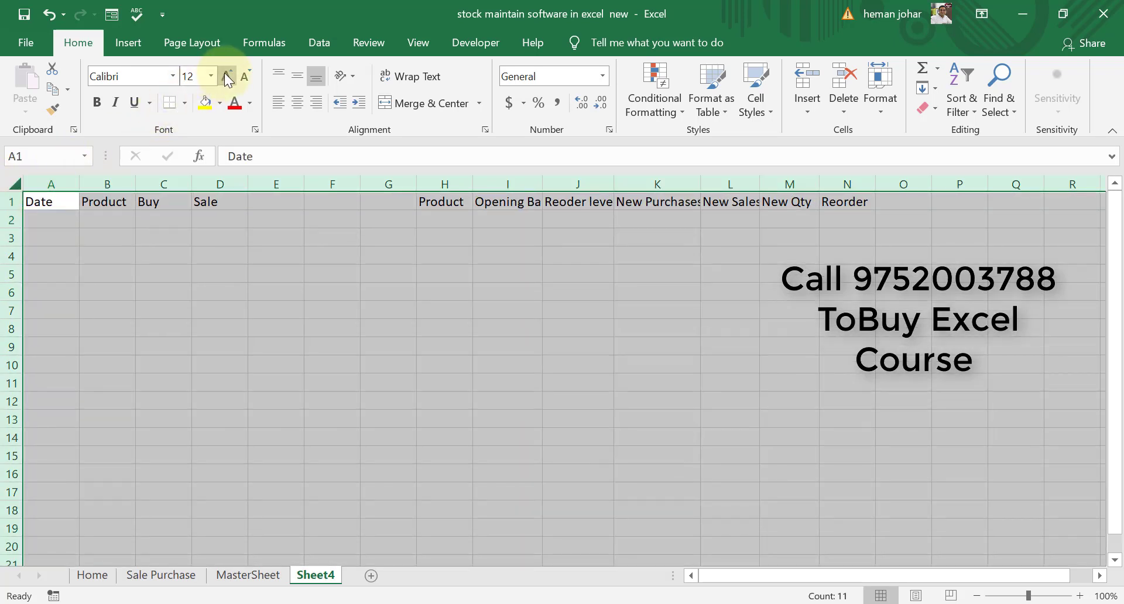
click(226, 75)
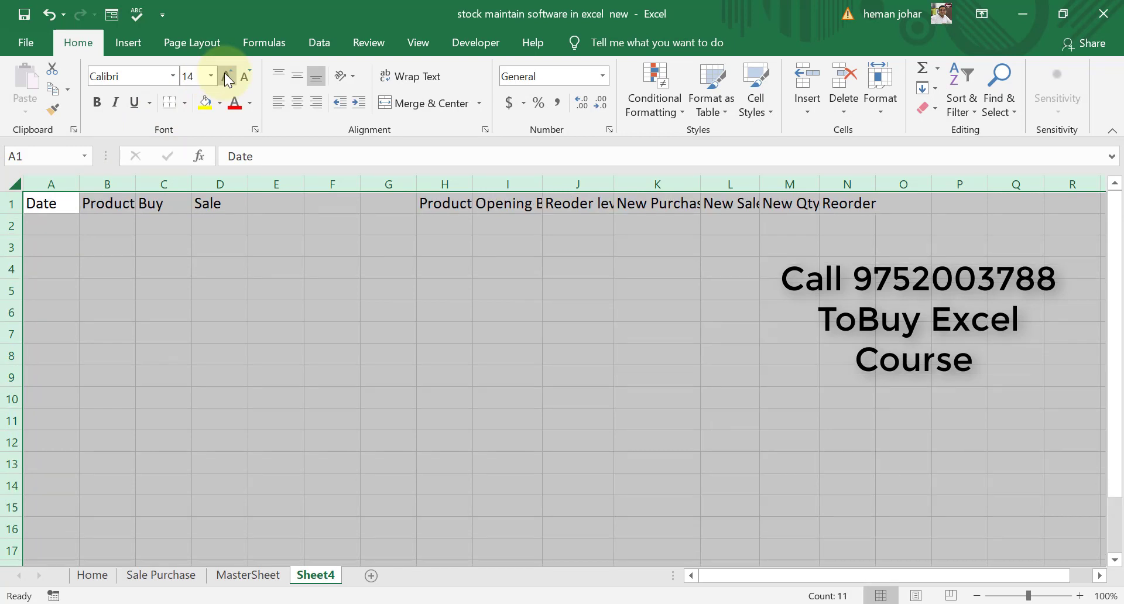
click(226, 76)
click(314, 299)
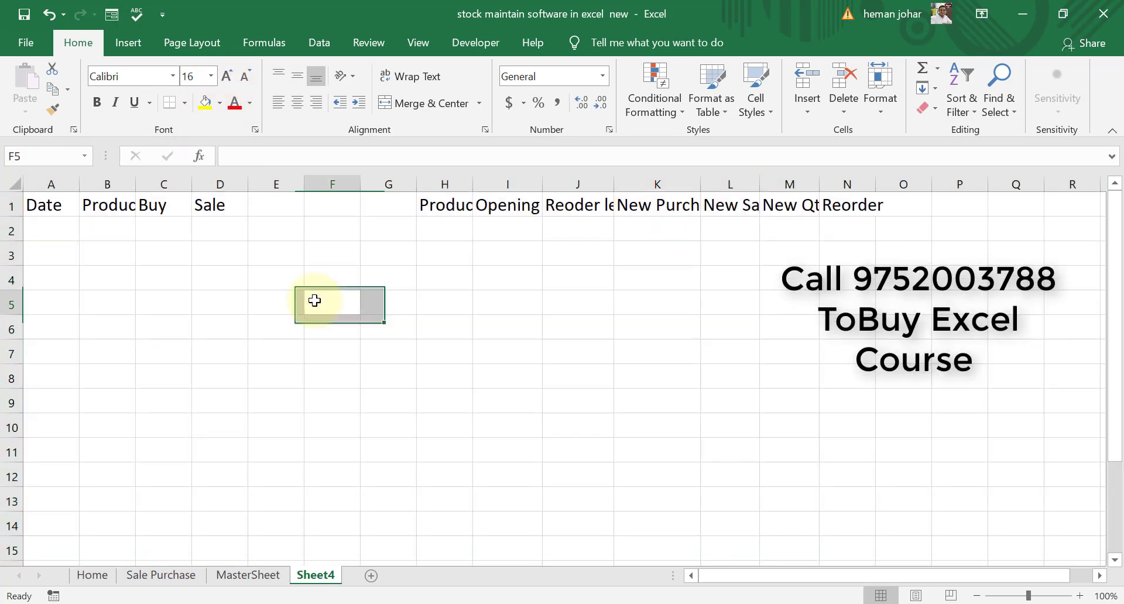
Widen columns B and H on Sheet4 so that both Product headers fit
double_click(135, 182)
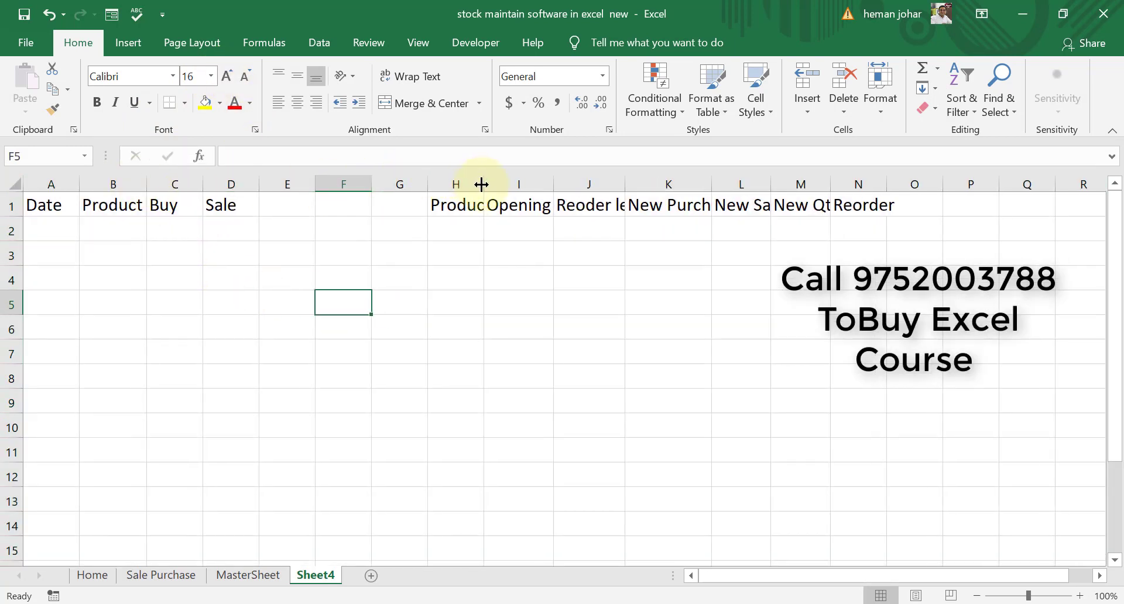
drag(483, 184, 495, 184)
click(296, 345)
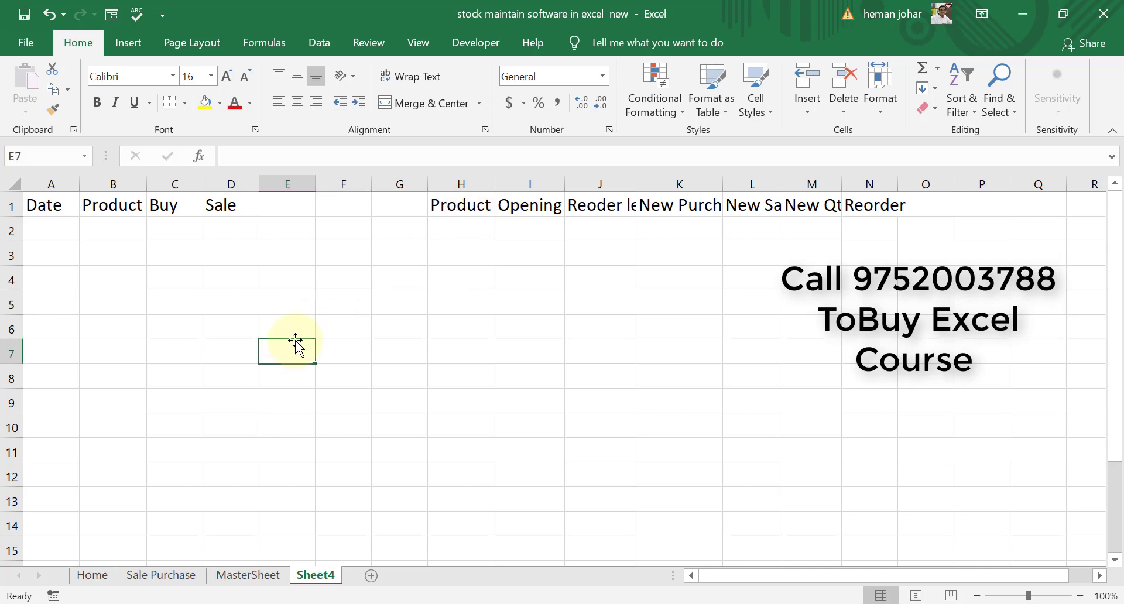
Enter the current date, 8/31/2020, in A2 and the product Apple in B2
key(Left)
key(Left)
key(Left)
key(Left)
key(Up)
key(Up)
key(Up)
key(Up)
key(Up)
key(Up)
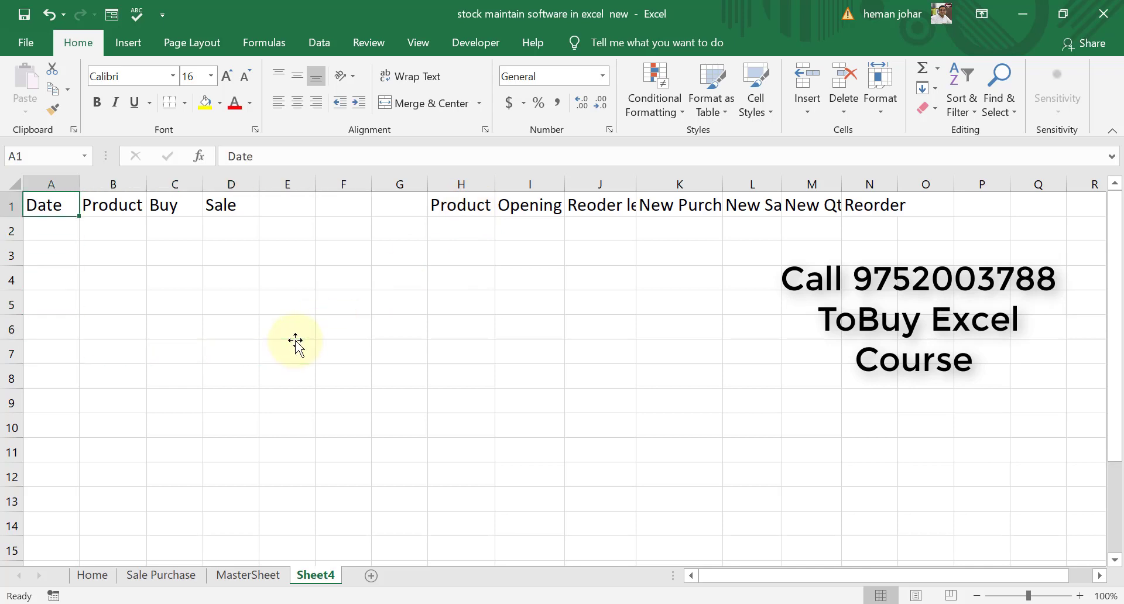
click(61, 235)
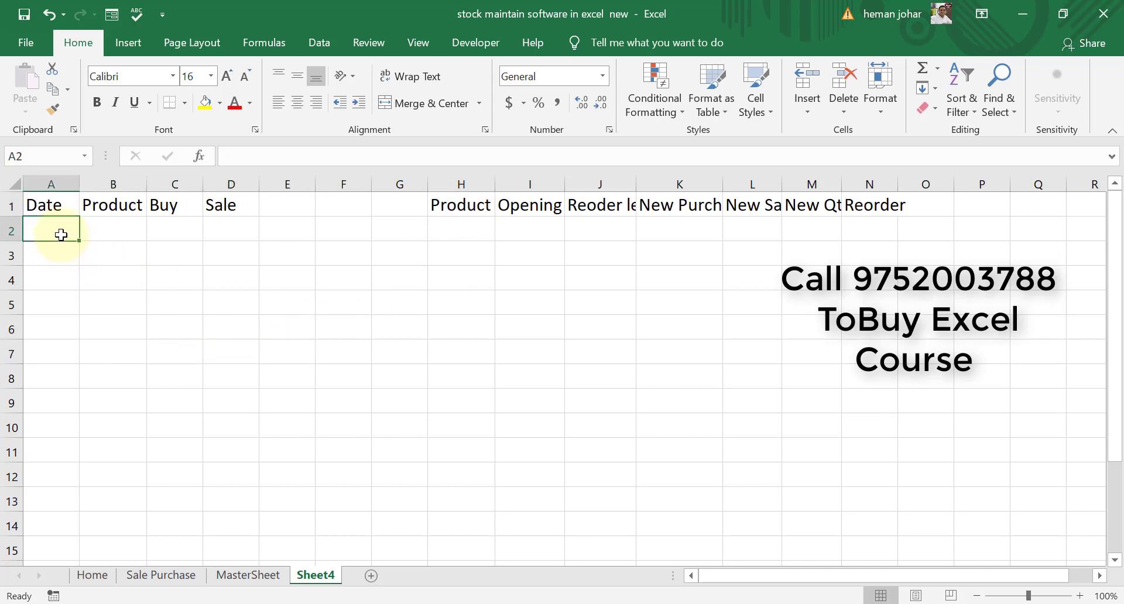
key(ctrl+semicolon)
key(Return)
key(Up)
key(Right)
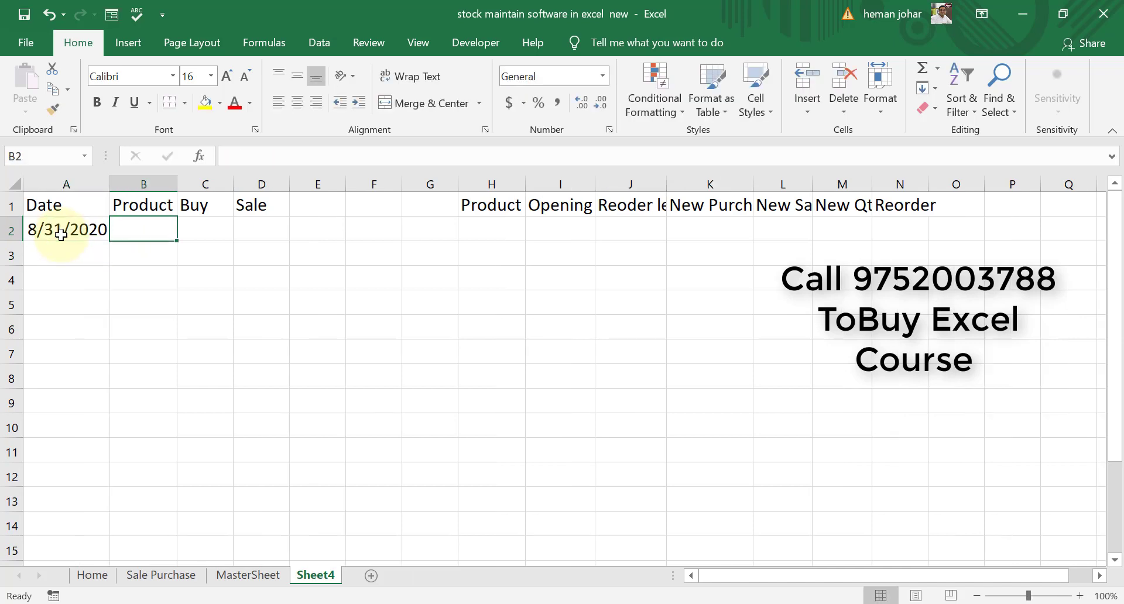
text(Apple)
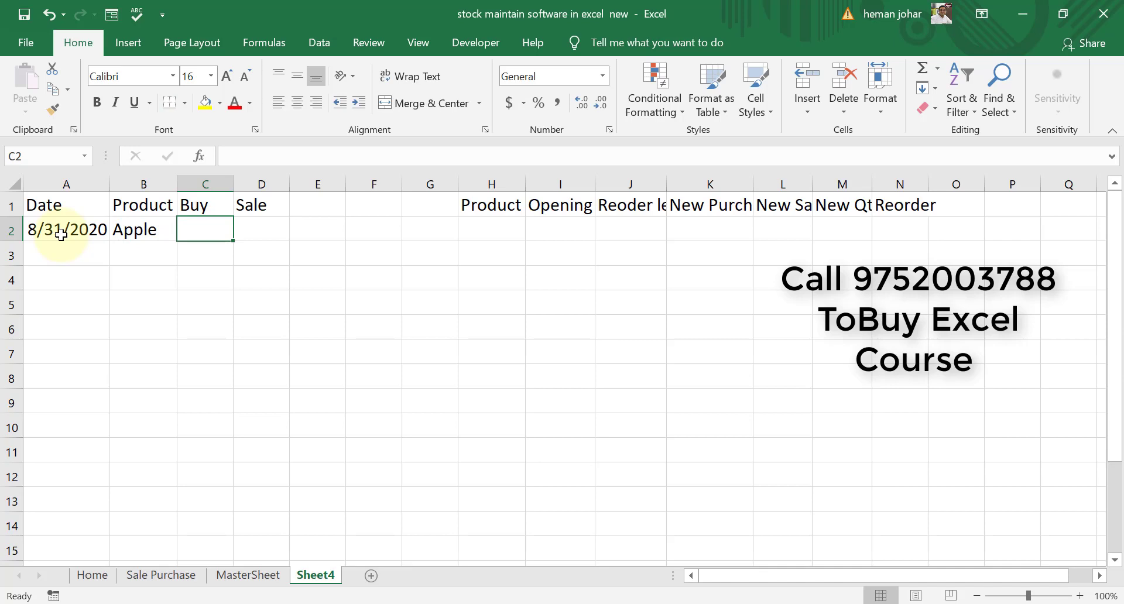
Complete the Apple entry in row 2 with a Buy quantity of 50 and a Sale quantity of 20
text(50)
key(Tab)
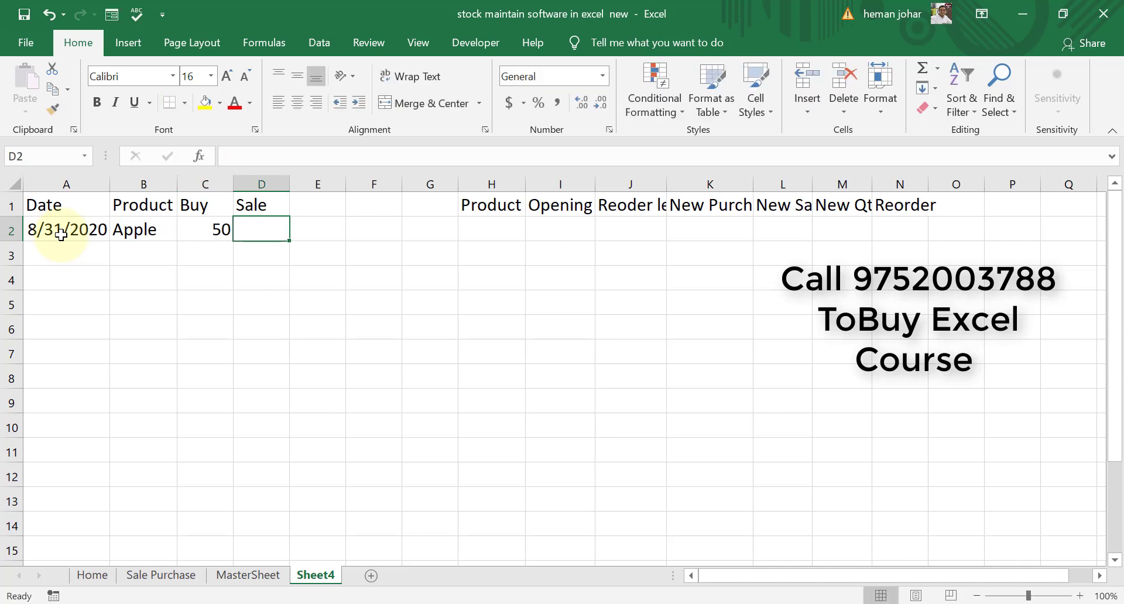
text(20)
key(Tab)
key(Left)
key(Left)
key(Left)
key(Left)
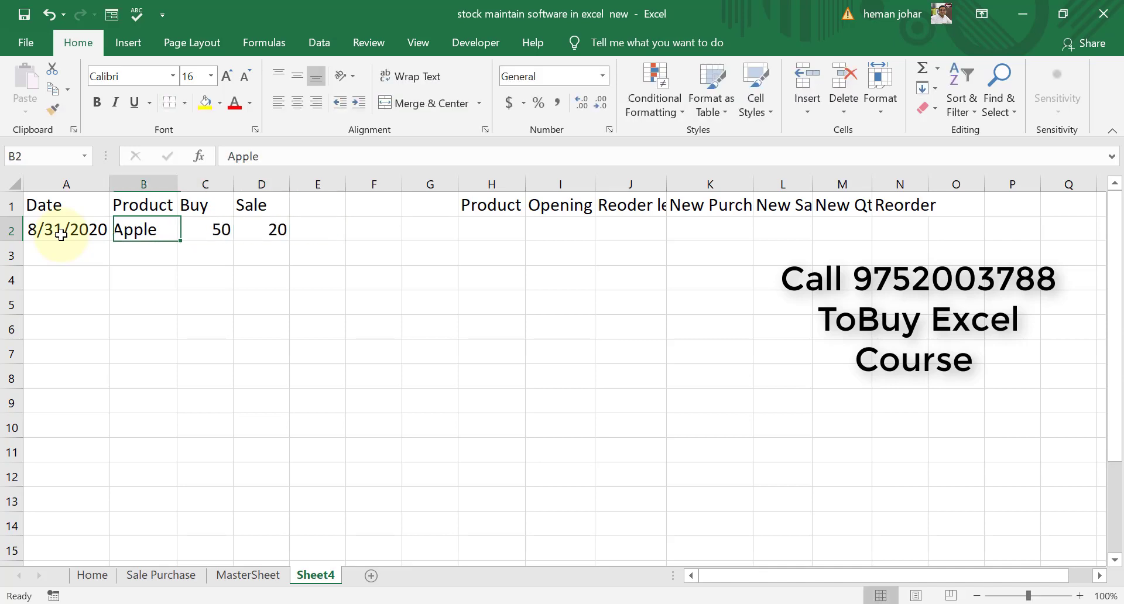
Start a second entry in row 3 with the current date, 8/31/2020, and the product Banana
key(Right)
key(Right)
key(Right)
key(Left)
key(Left)
key(Left)
key(Down)
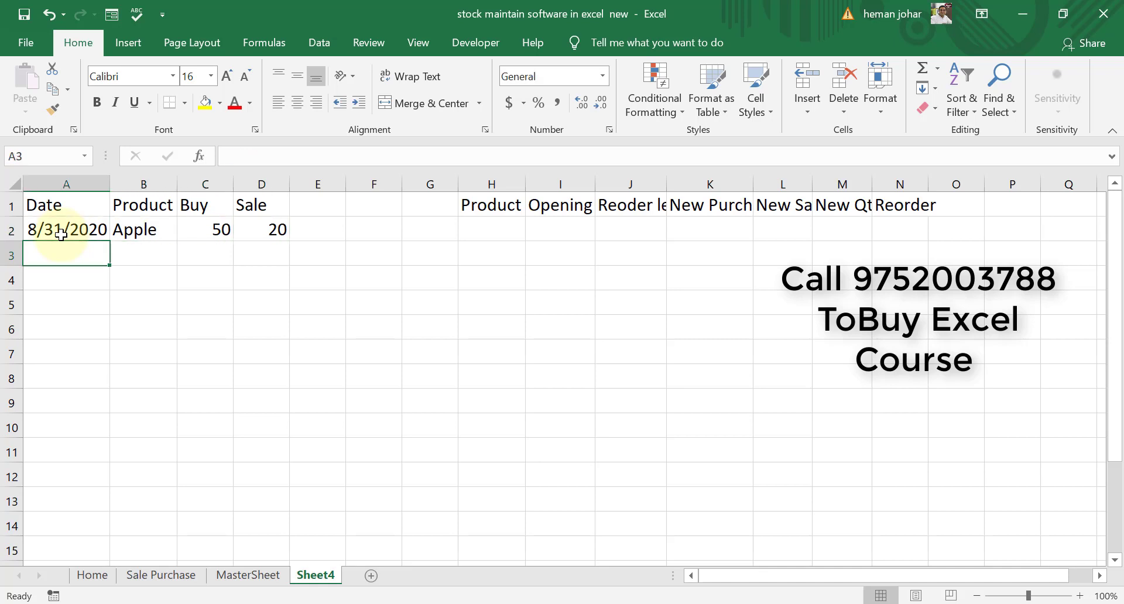
key(ctrl+semicolon)
key(Return)
key(Up)
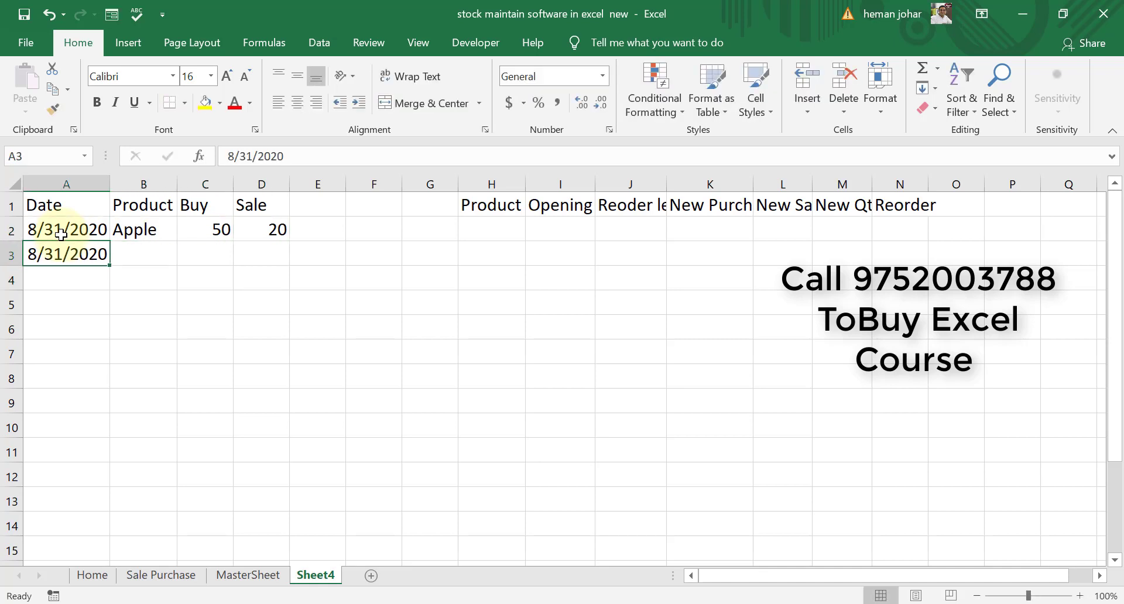
key(Right)
text(Bann)
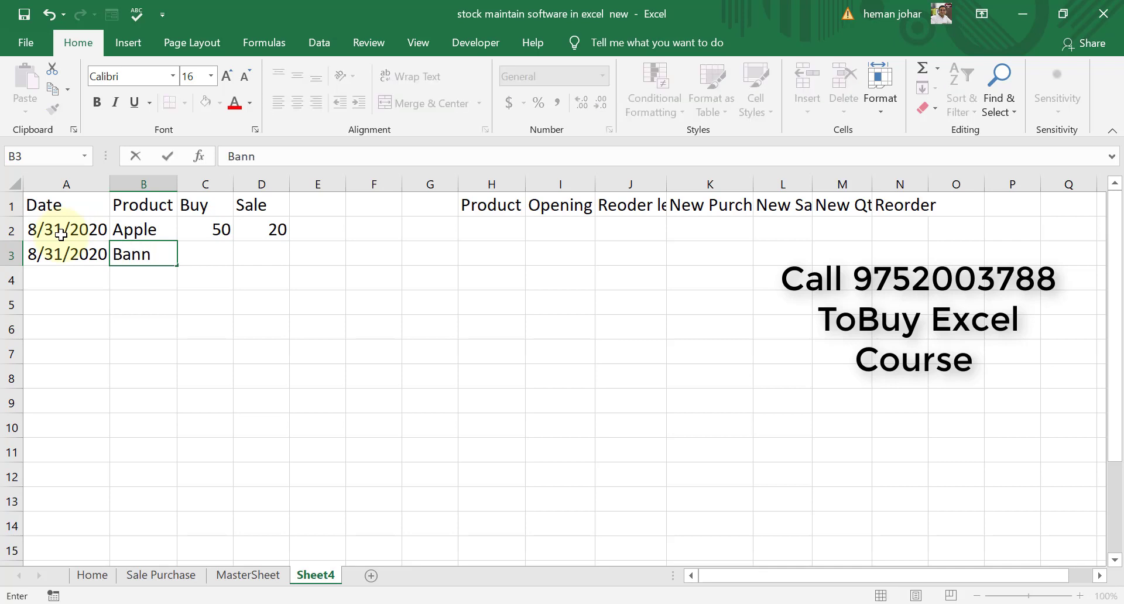
key(BackSpace)
text(ana)
key(Right)
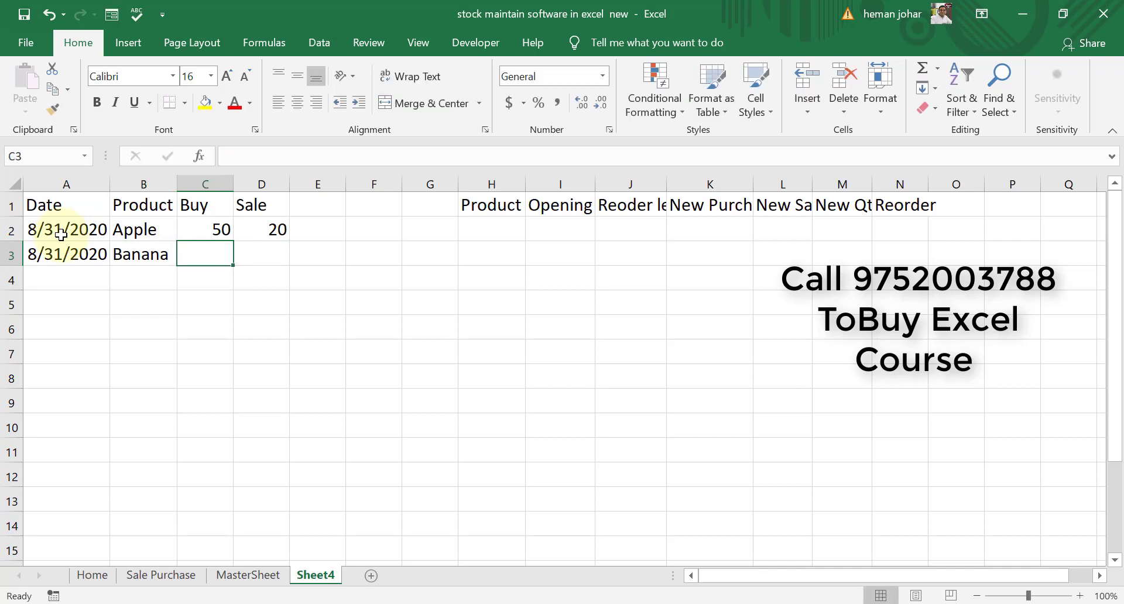
Complete the Banana entry in row 3 with a Buy quantity of 100 and a Sale quantity of 50
text(100)
key(Right)
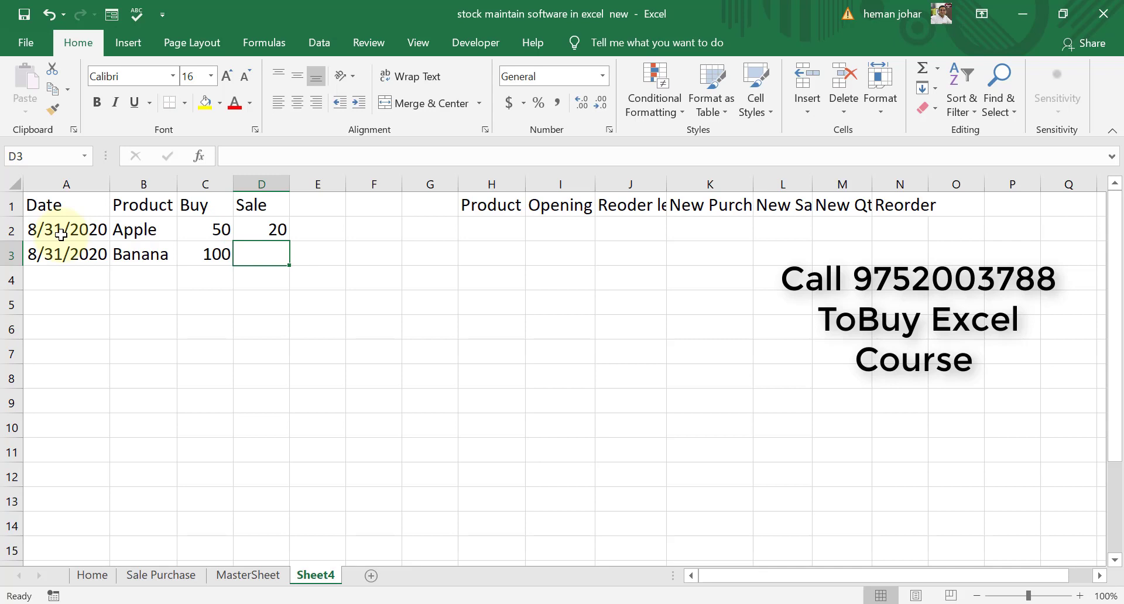
text(50)
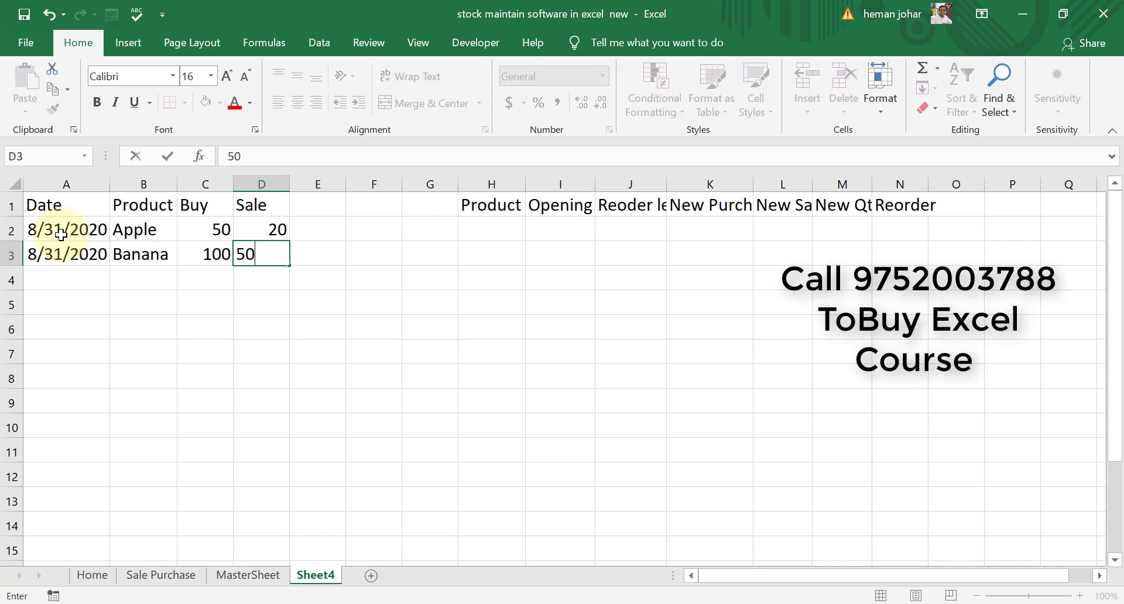
key(Right)
Add a third entry in row 4 dated 8/31/2020 for Apple with a Sale quantity of 10 and no Buy quantity
key(Left)
key(Left)
key(Left)
key(Down)
key(Left)
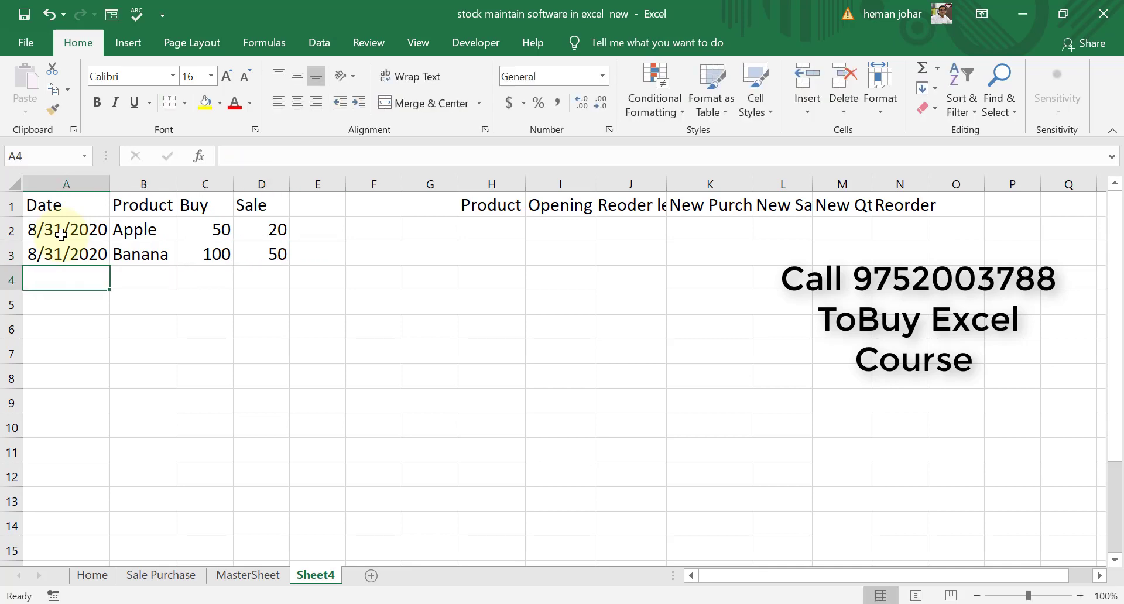
key(ctrl+semicolon)
key(Return)
key(Up)
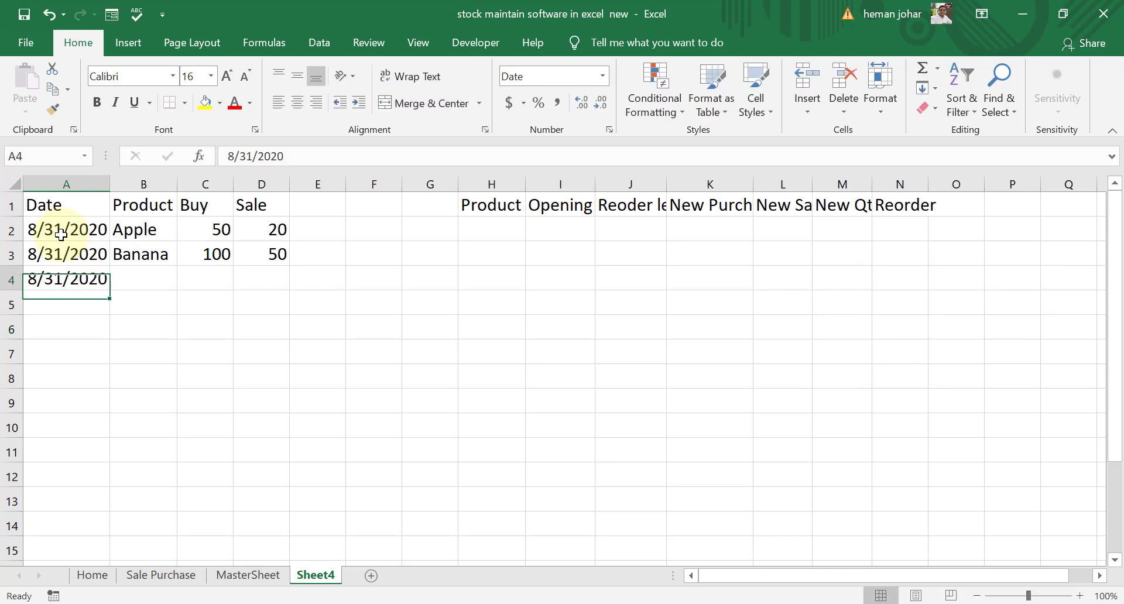
key(Right)
text(Apple)
key(Tab)
key(Tab)
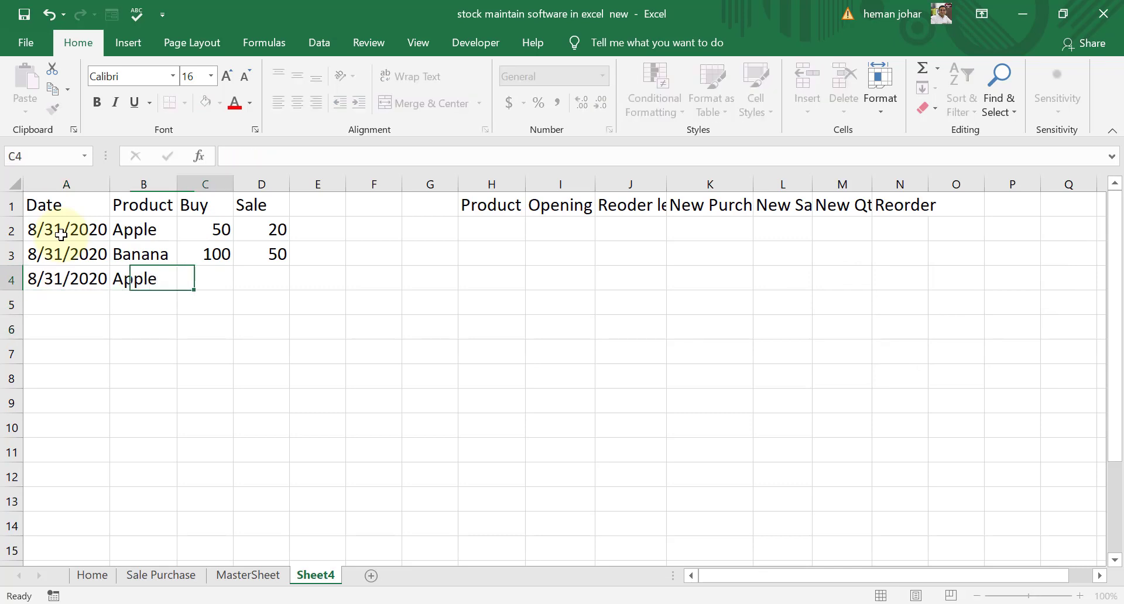
text(10)
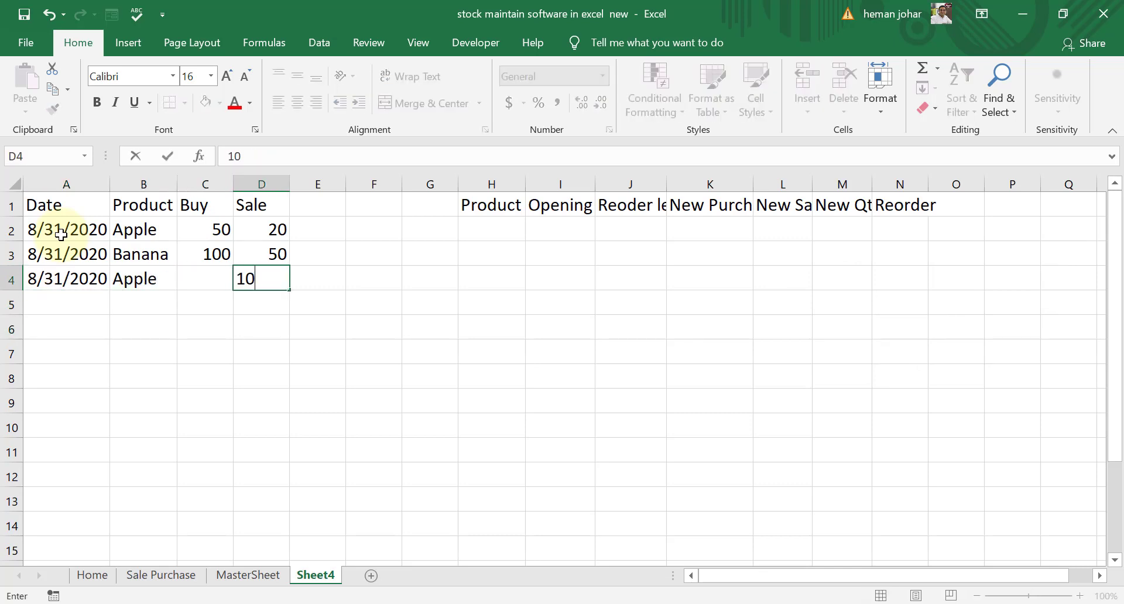
key(Return)
Review the Apple sale entry across row 4
key(Left)
key(Left)
key(Left)
key(Up)
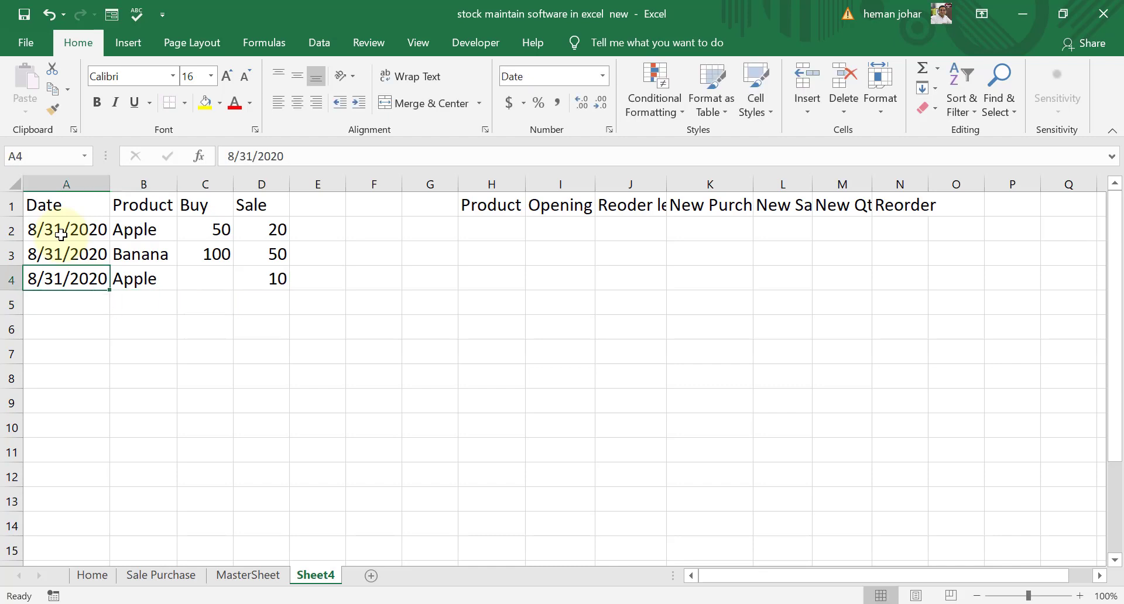
key(Right)
key(Right)
key(Right)
key(Right)
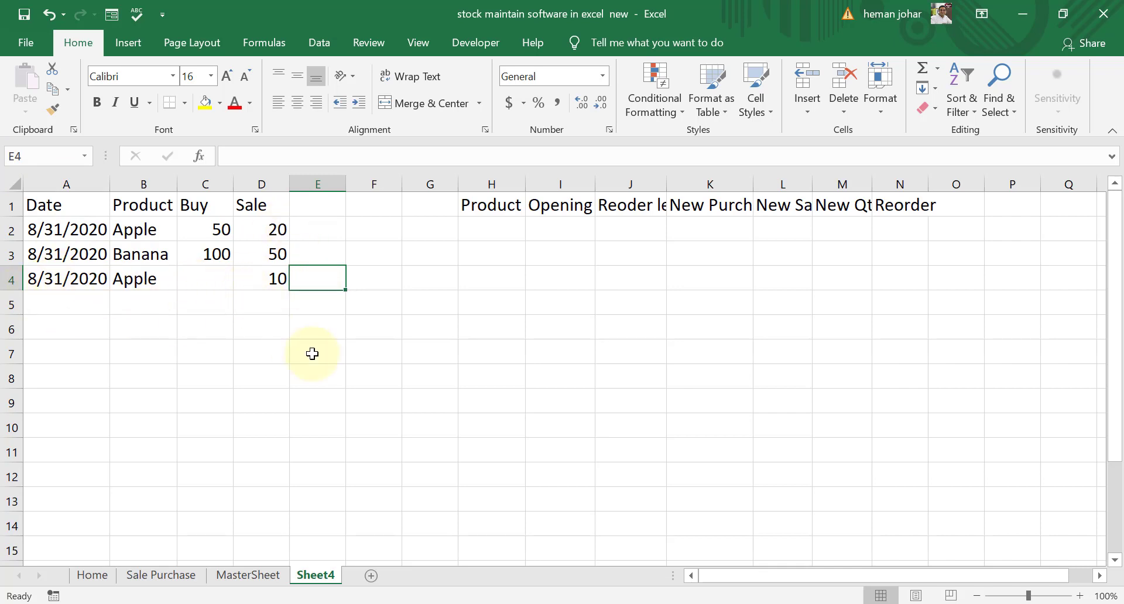
Format A1:D4 as a table with headers in a blue medium style, and fit the width of column D
click(53, 205)
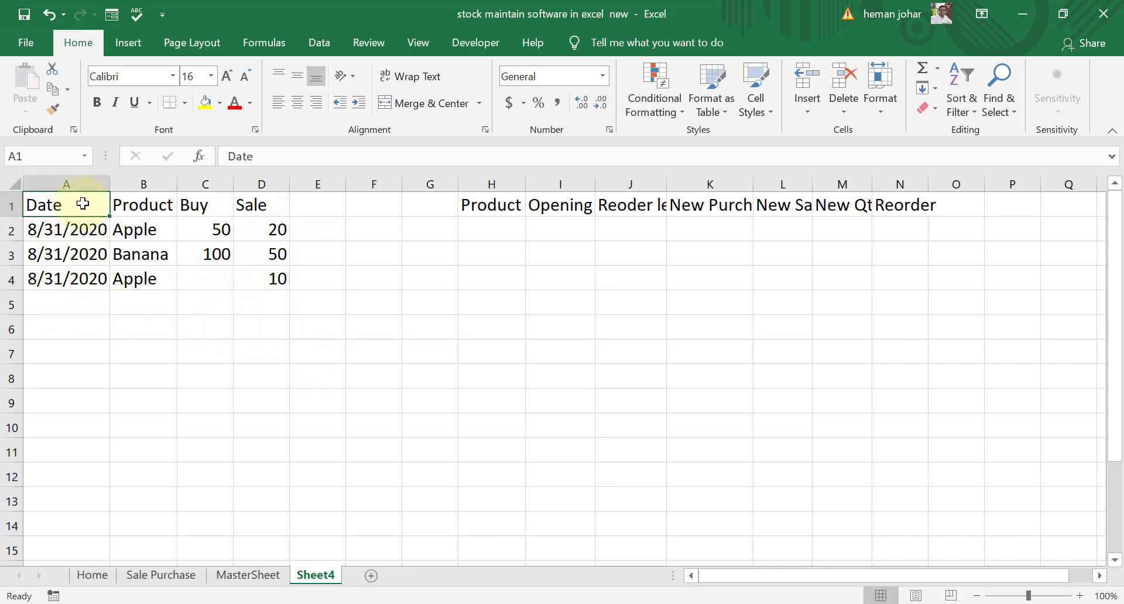
drag(82, 204, 274, 279)
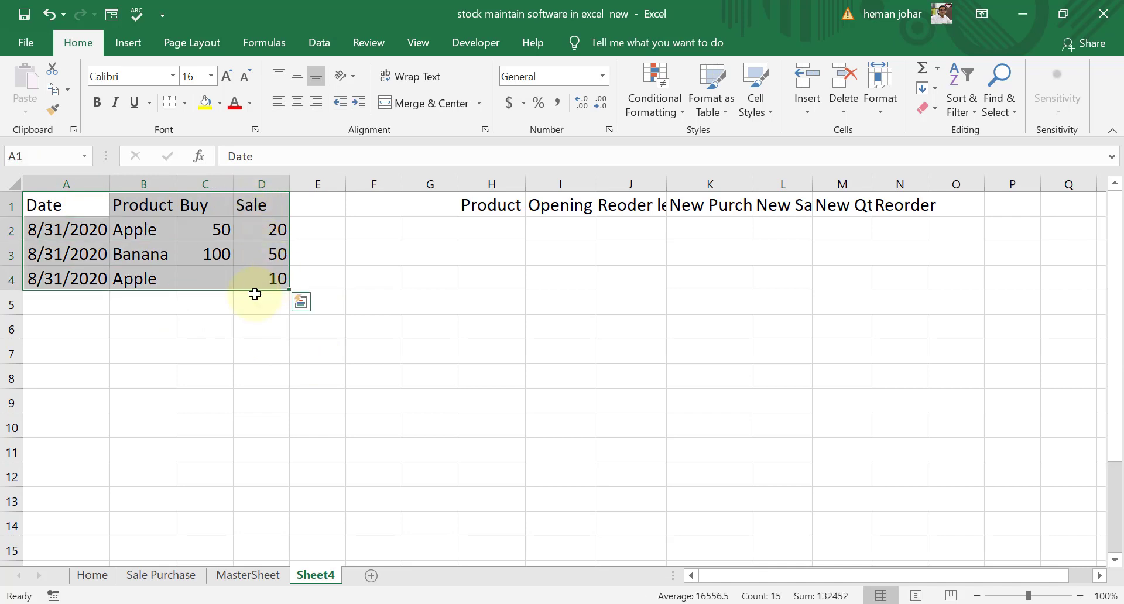
click(712, 90)
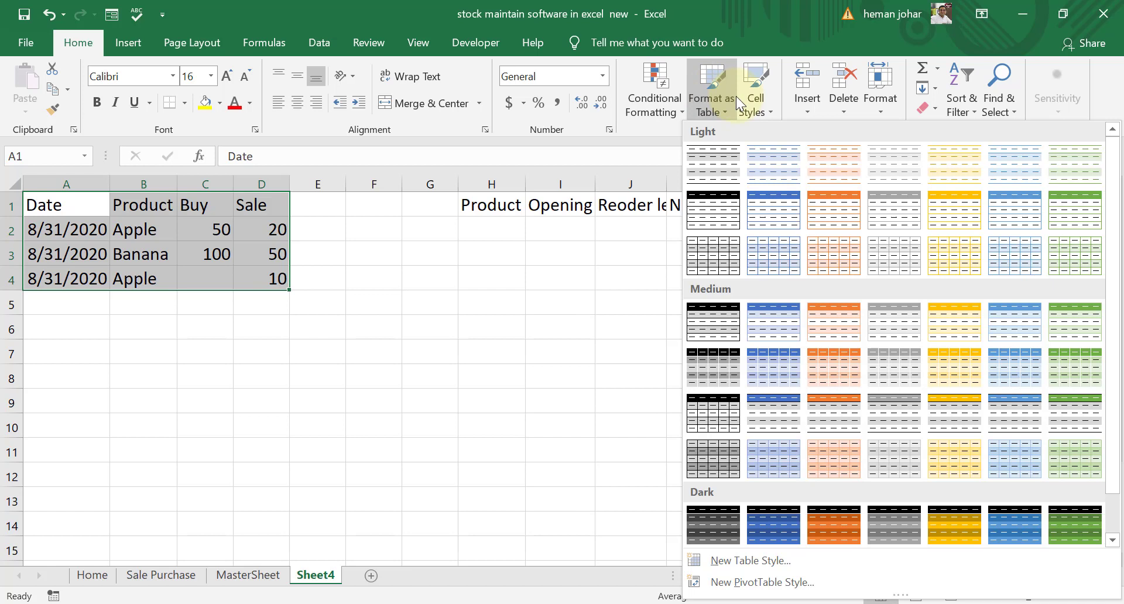
click(768, 311)
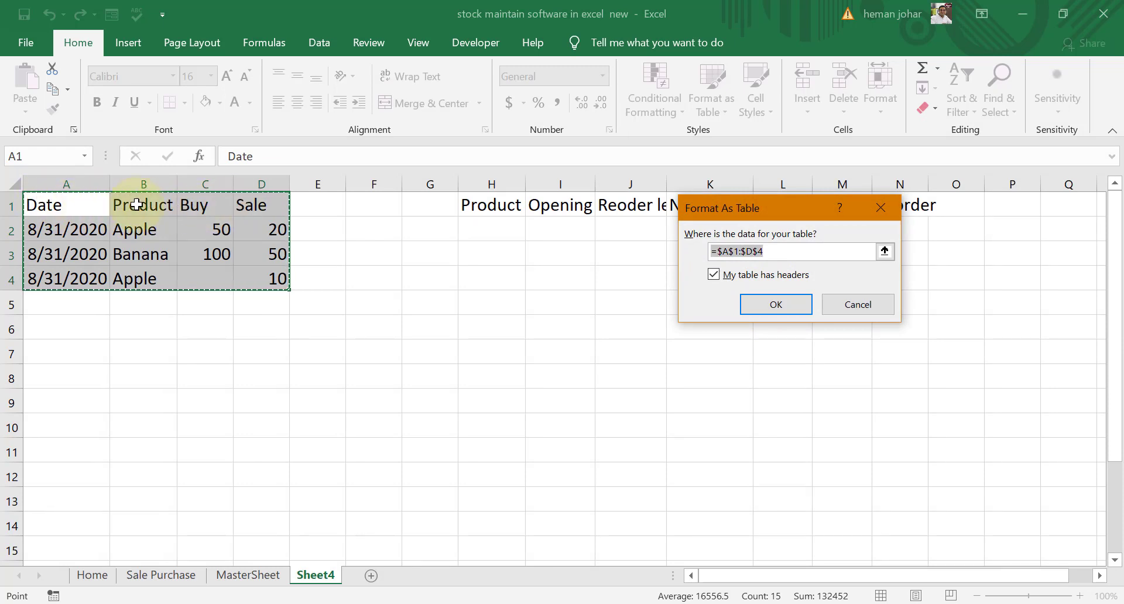
click(755, 305)
click(491, 319)
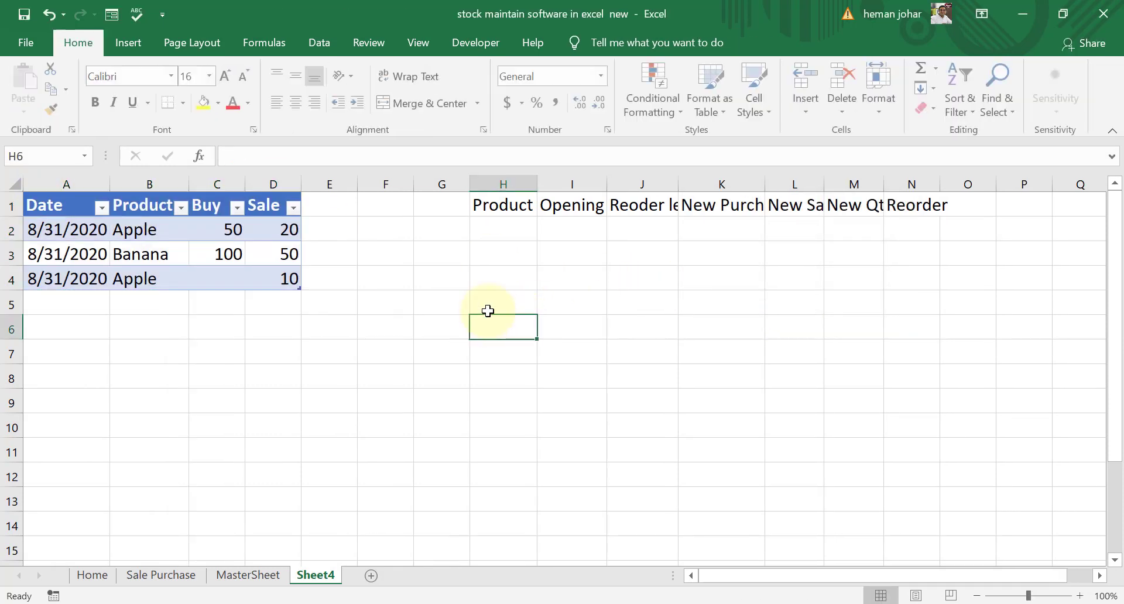
double_click(301, 184)
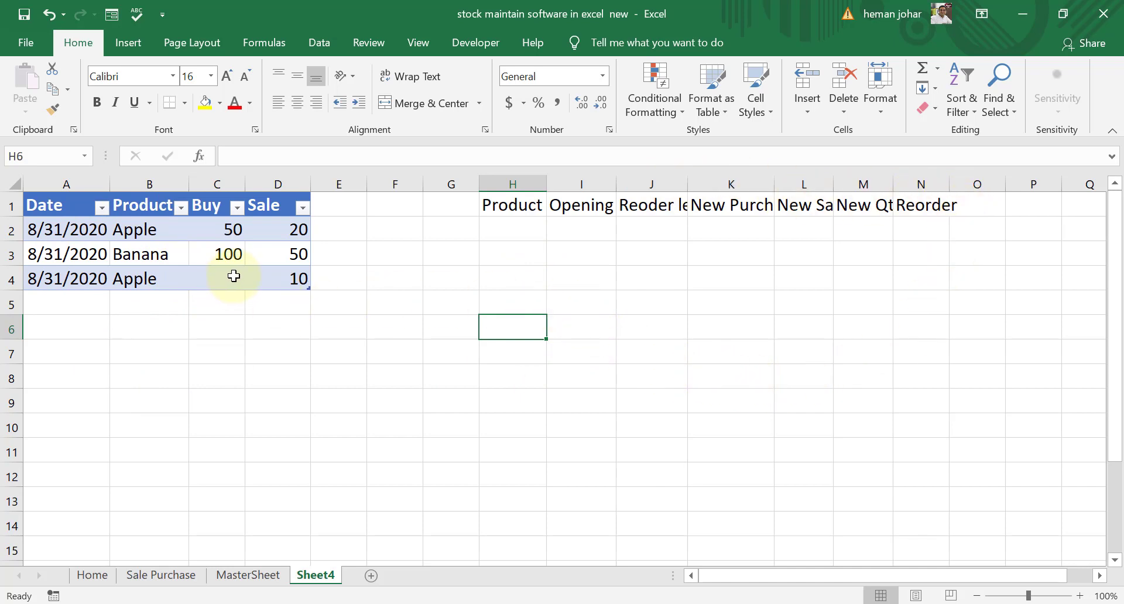
Go through the empty row 2 cells below the Product to New Qty headers, starting from H2
click(520, 234)
key(Right)
key(Right)
key(Right)
key(Right)
key(Right)
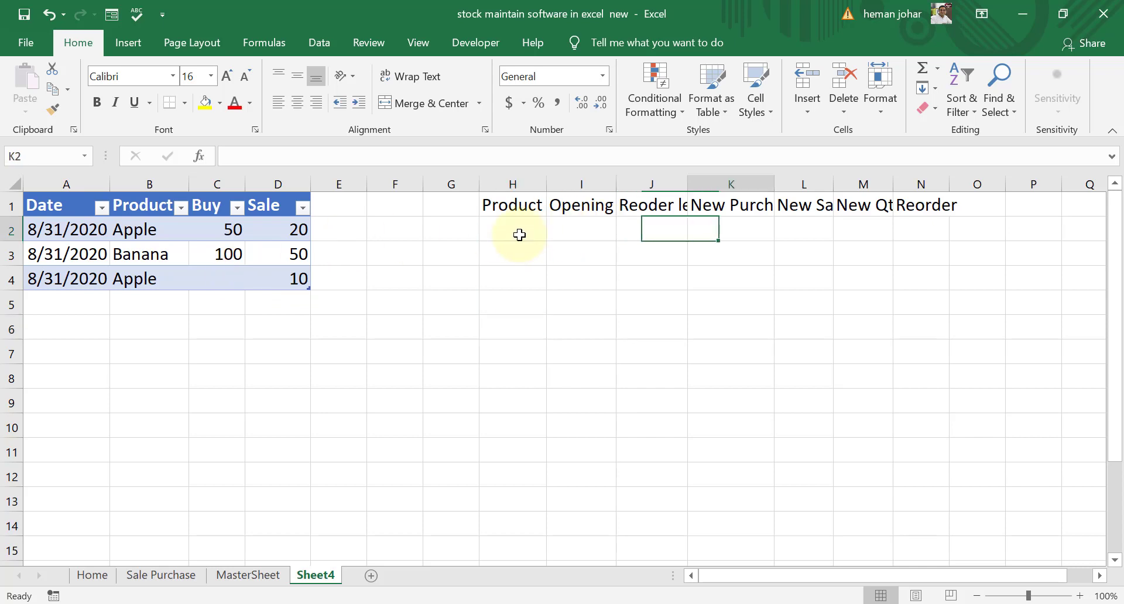
Review the master stock columns from Product through New Qty along the empty row 2
key(Left)
key(Left)
key(Left)
key(Left)
key(Left)
key(Left)
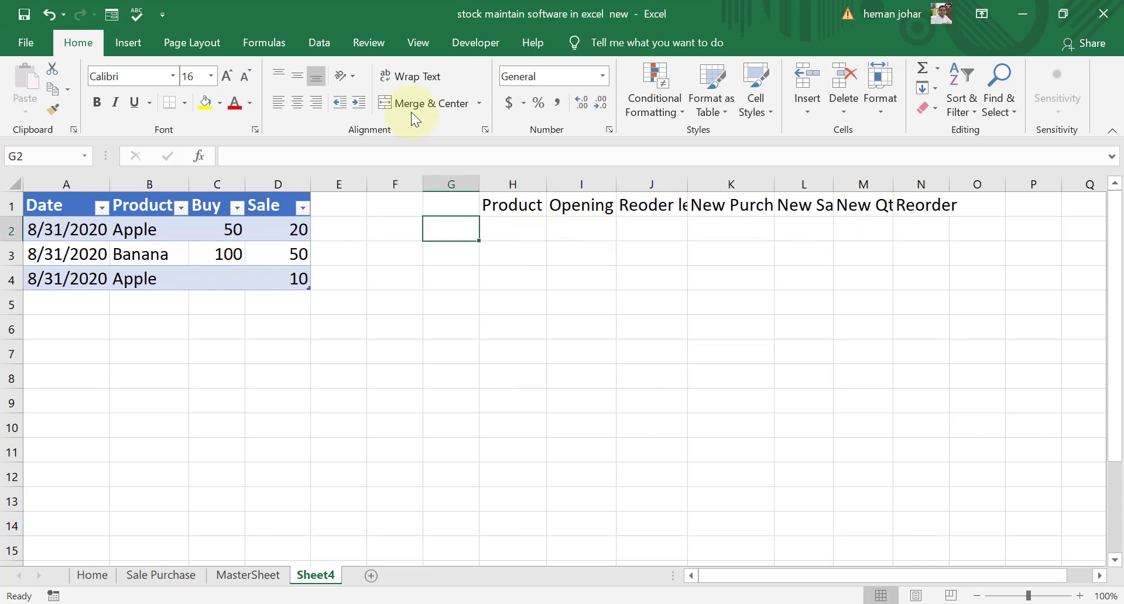
click(515, 224)
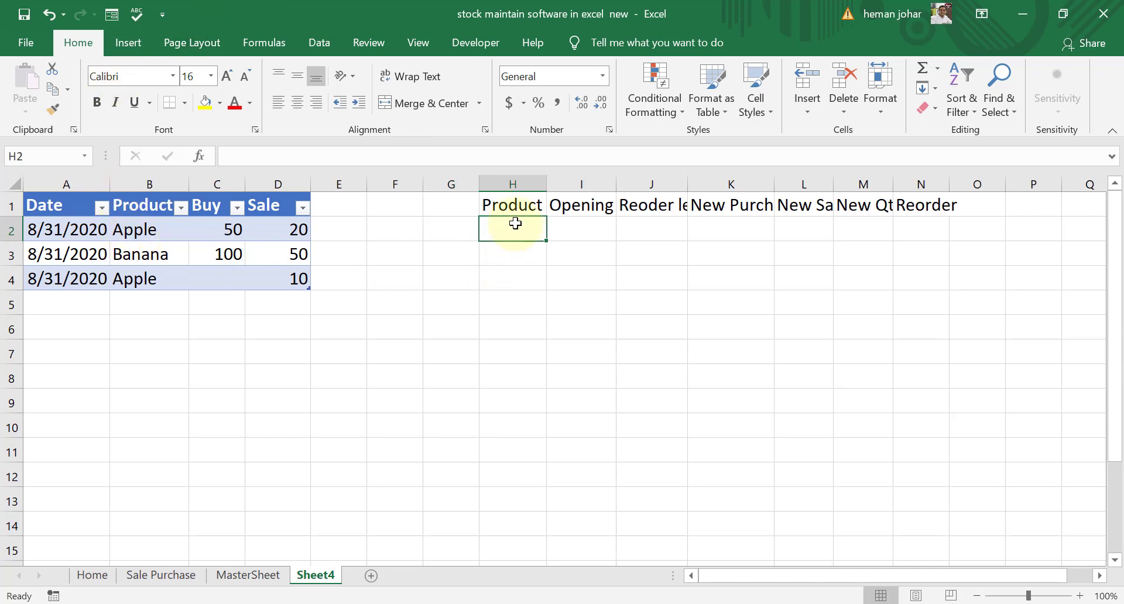
key(Right)
key(Right)
key(Right)
key(Right)
key(Right)
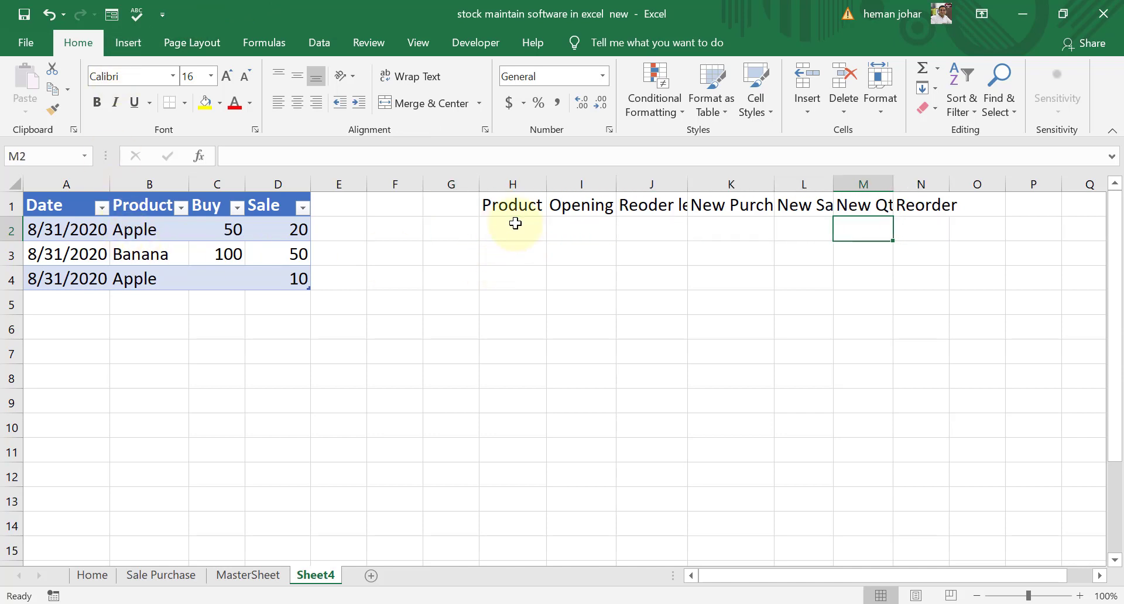
key(Left)
key(Left)
key(Left)
key(Left)
key(Left)
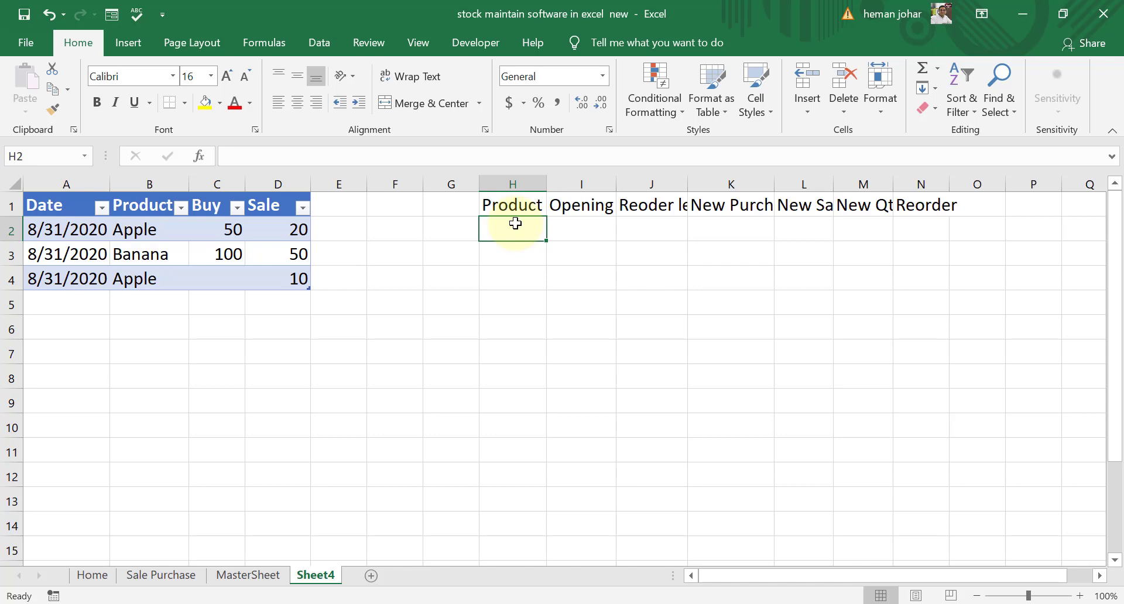
List Apple, Banana and Burger under the Product header in H2:H4
text(P)
key(BackSpace)
key(BackSpace)
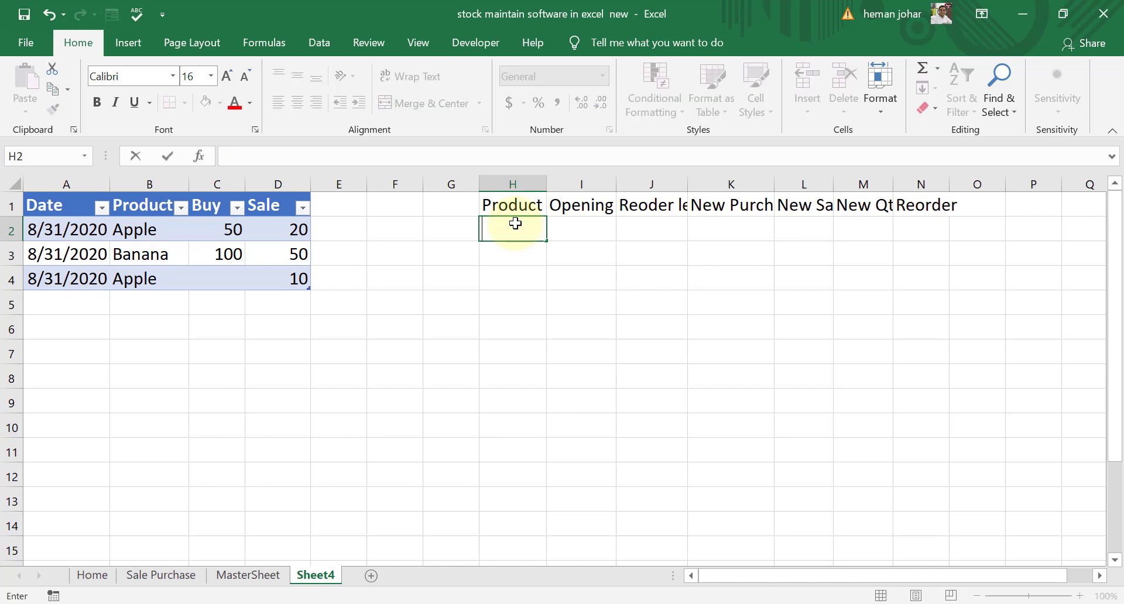
text(Apple)
key(Return)
text(Bana)
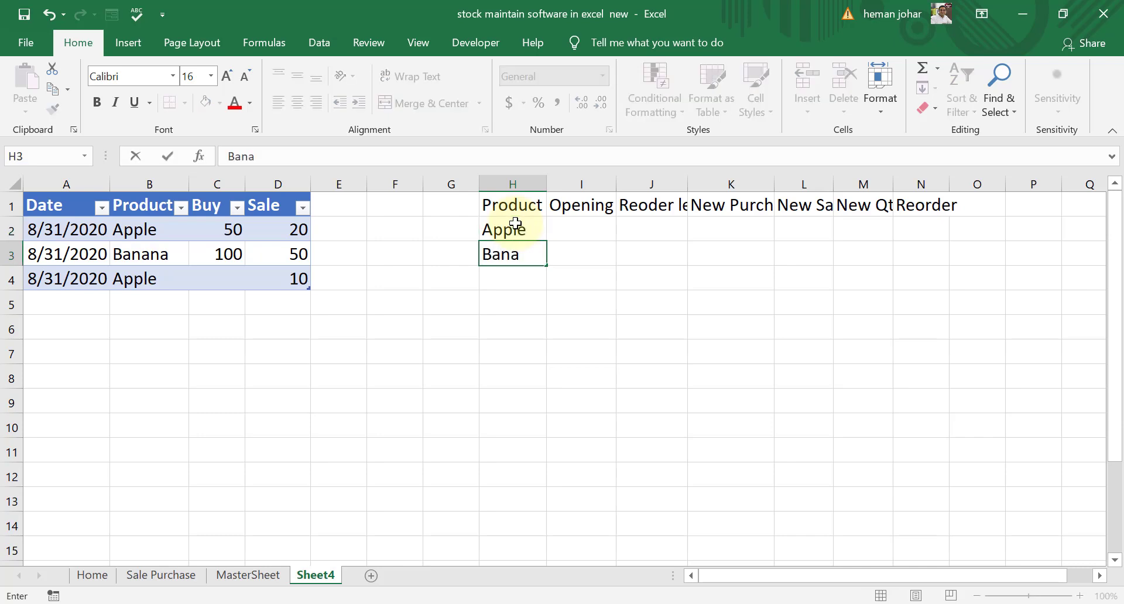
text(na)
key(Return)
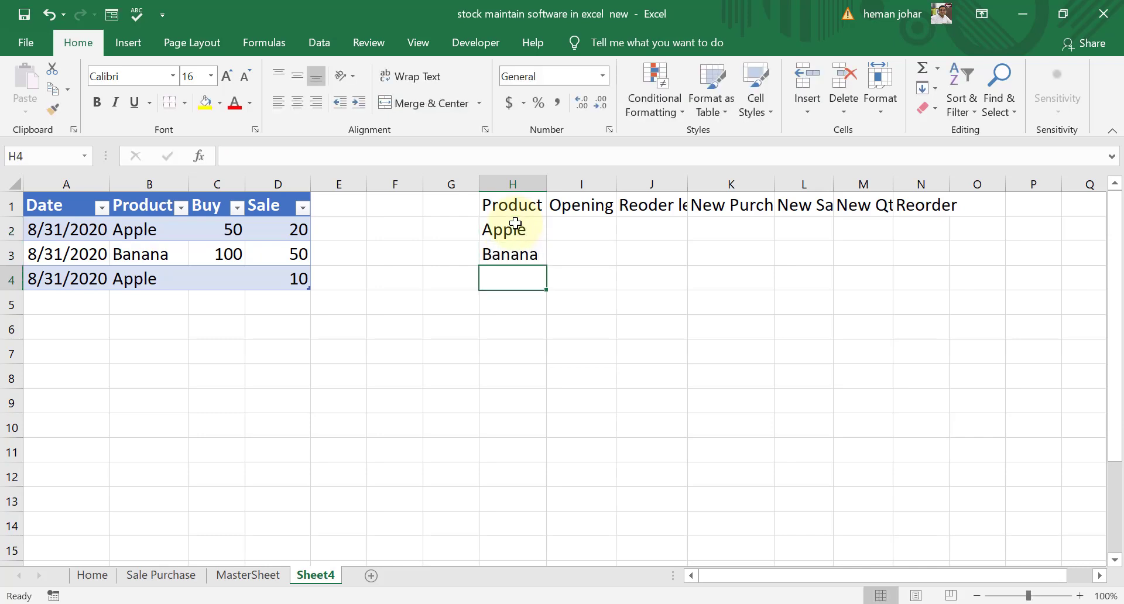
text(Burger)
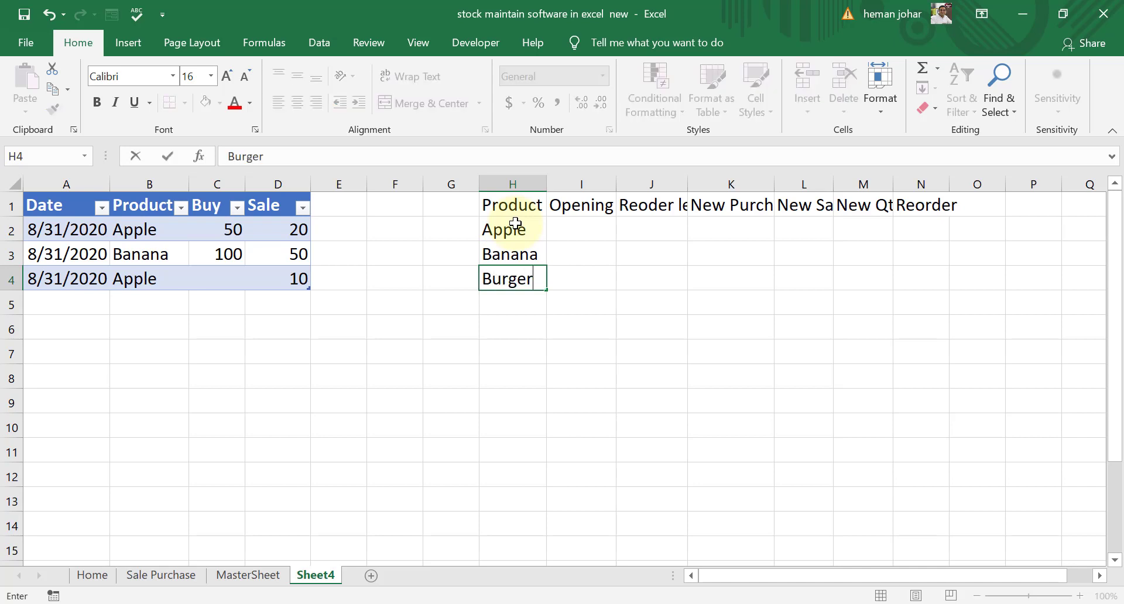
key(Return)
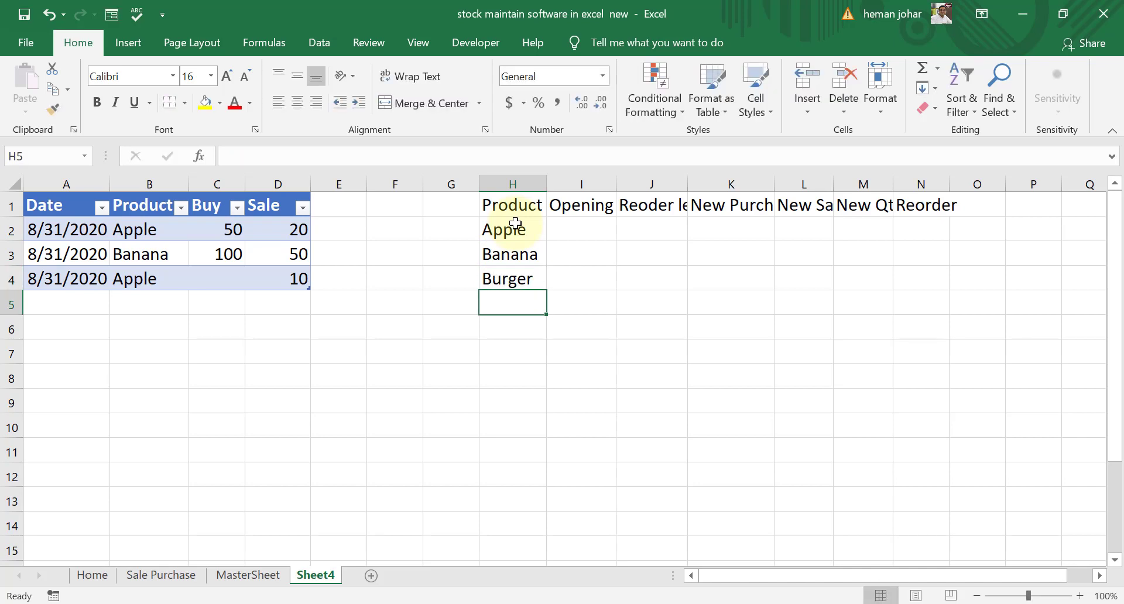
Add Tea in H5 and Fan Belt in H6 of the Product column, without any stray characters
text(T)
key(BackSpace)
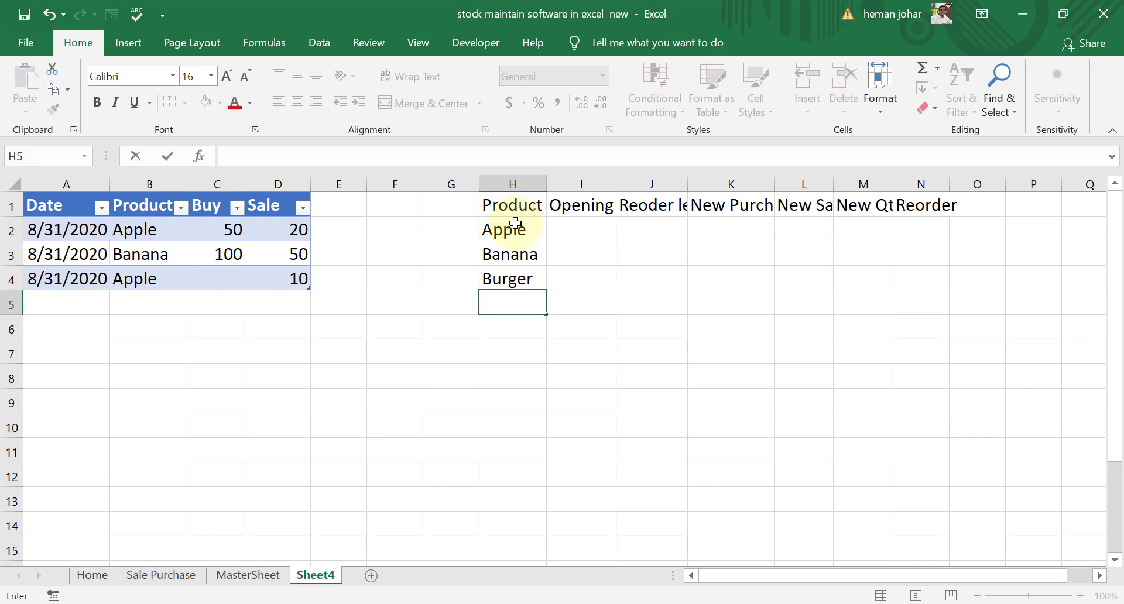
text(Tea)
key(Return)
text(Fan F)
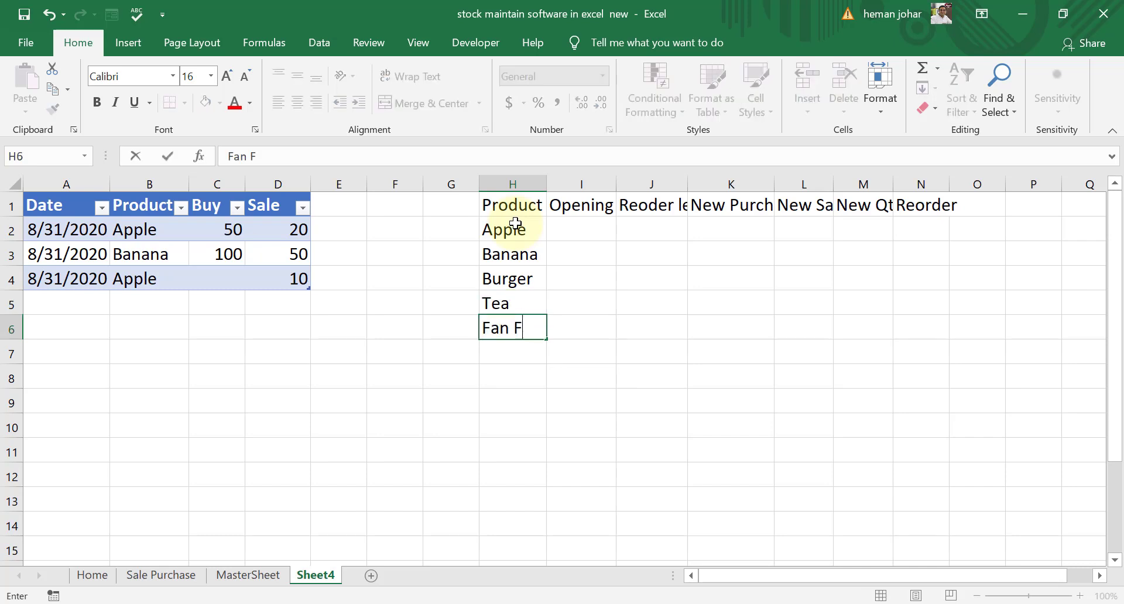
key(BackSpace)
text(Belt\)
key(Return)
key(Up)
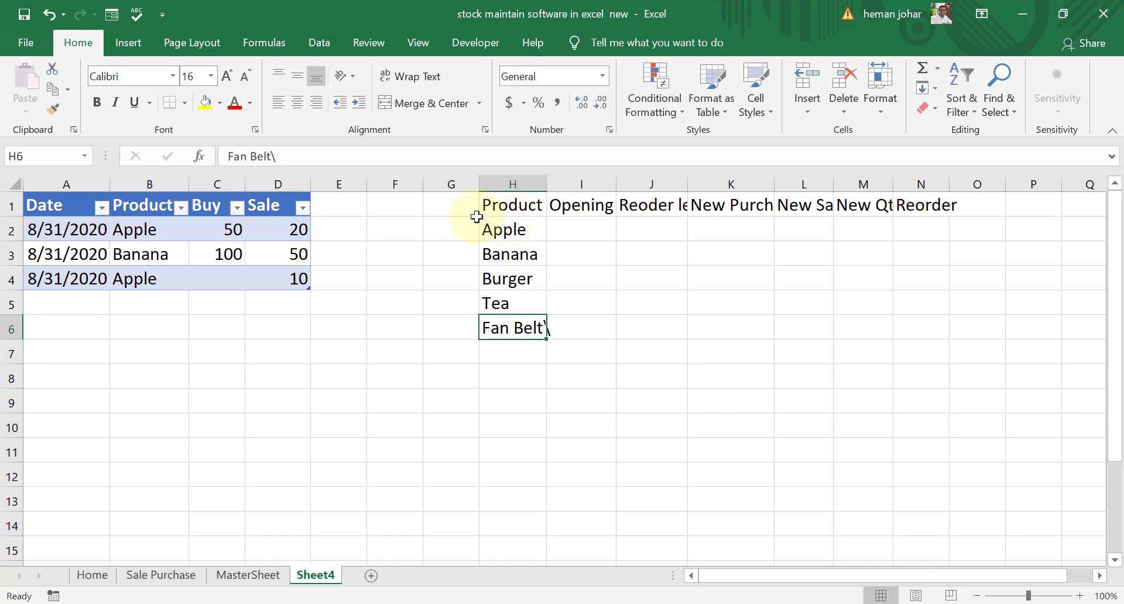
click(308, 164)
key(BackSpace)
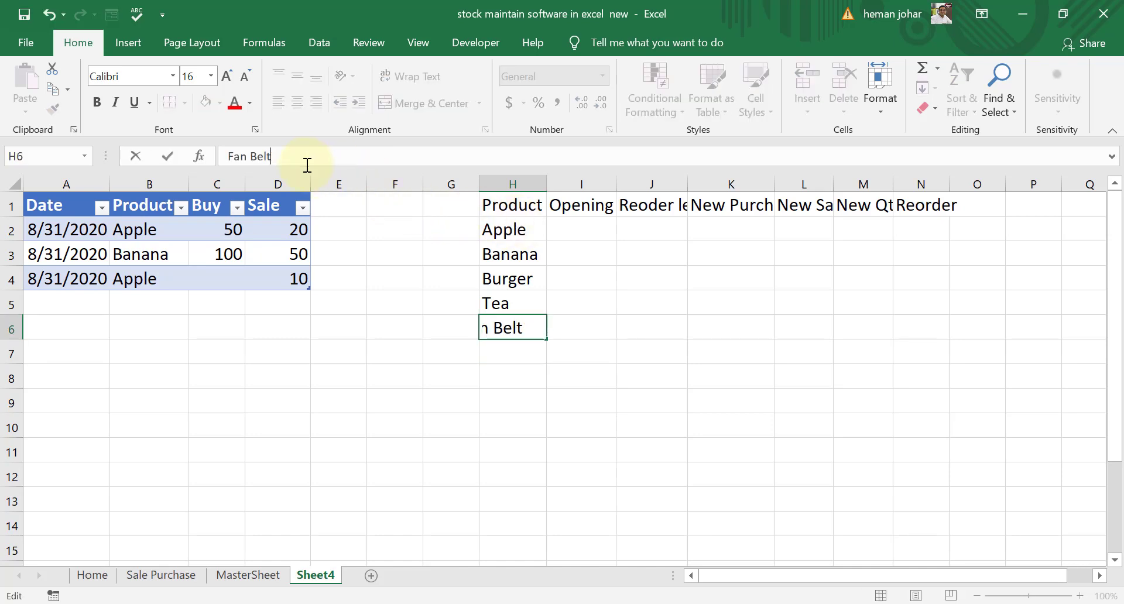
key(Return)
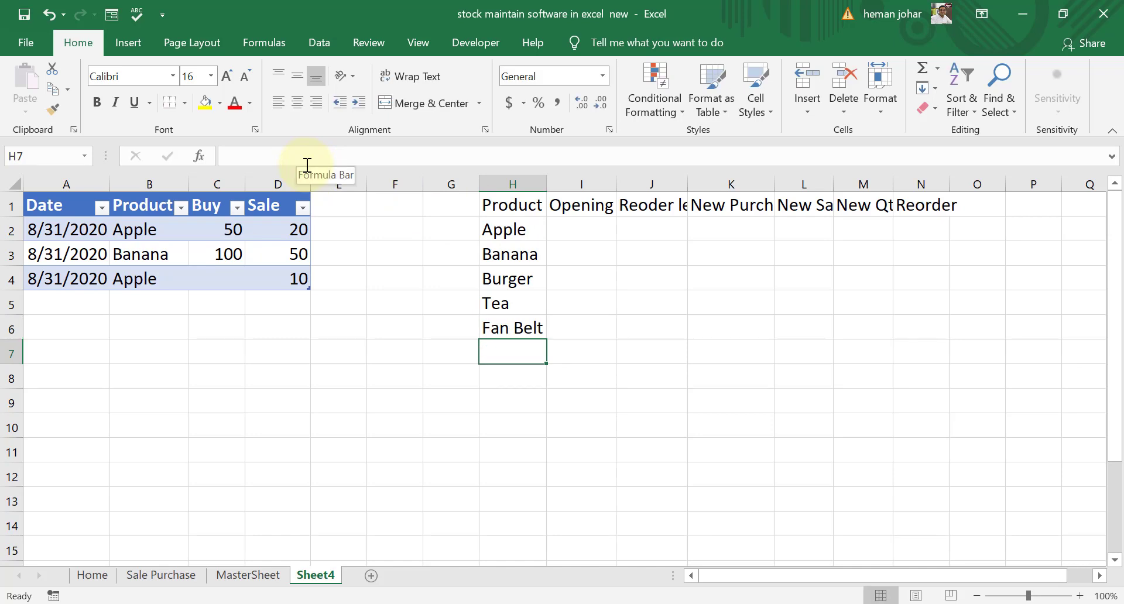
Add Shirts as the last product of the list in H7
text(S)
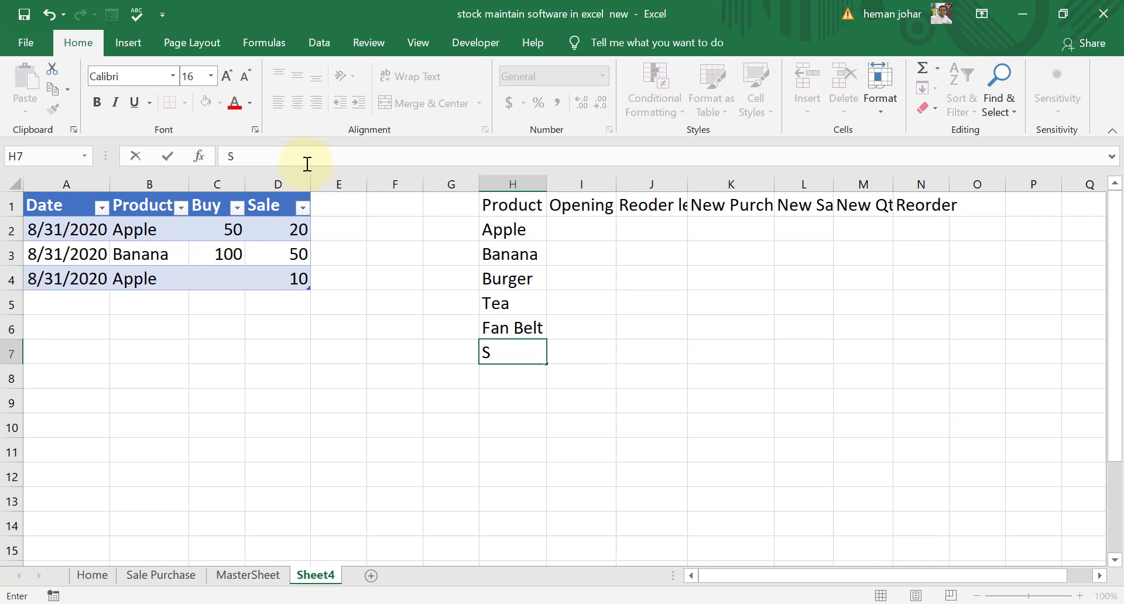
text(hiert)
key(BackSpace)
key(BackSpace)
key(BackSpace)
key(BackSpace)
text(irts)
key(Return)
Look through the entries of the Product column from Apple to Shirts
key(Up)
key(Up)
key(Up)
key(Up)
key(Up)
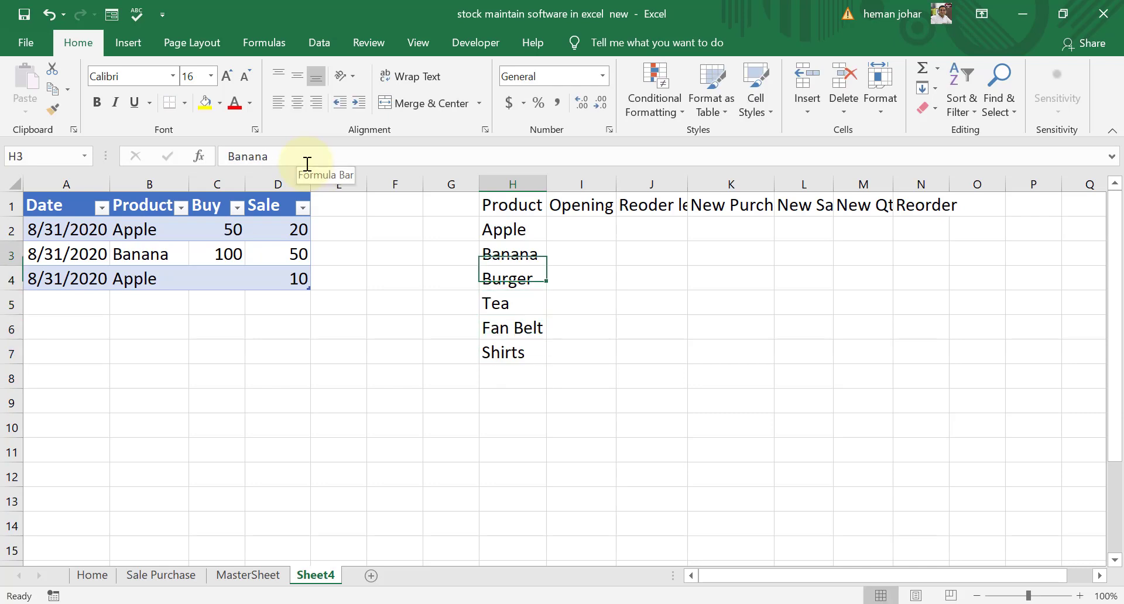
key(Down)
key(Down)
key(Down)
key(Down)
key(Down)
key(Down)
key(Down)
key(Up)
key(Up)
key(Up)
key(Up)
key(Up)
key(Up)
key(Up)
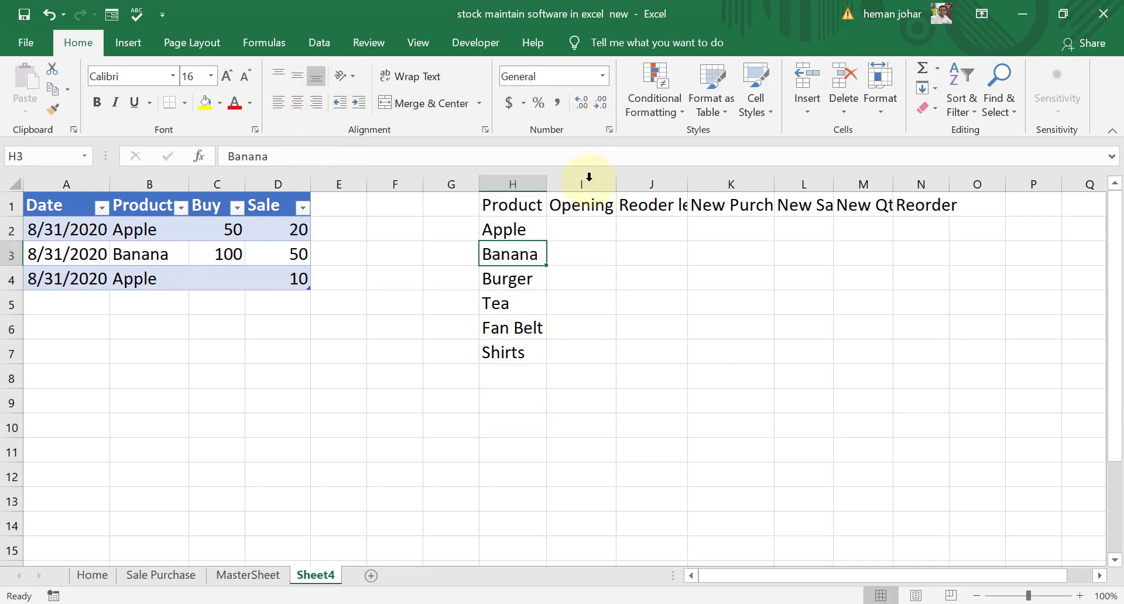
Widen column I and enter opening balances of 0 for Apple, 120 for Banana and 0 for Burger
drag(616, 182, 642, 179)
click(581, 224)
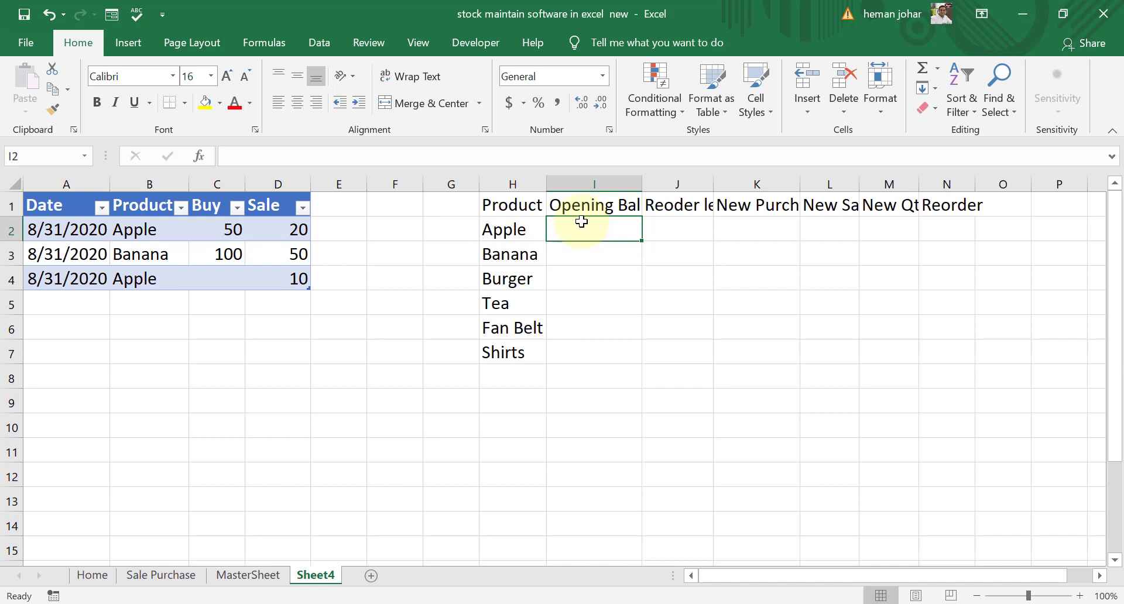
text(0)
key(Return)
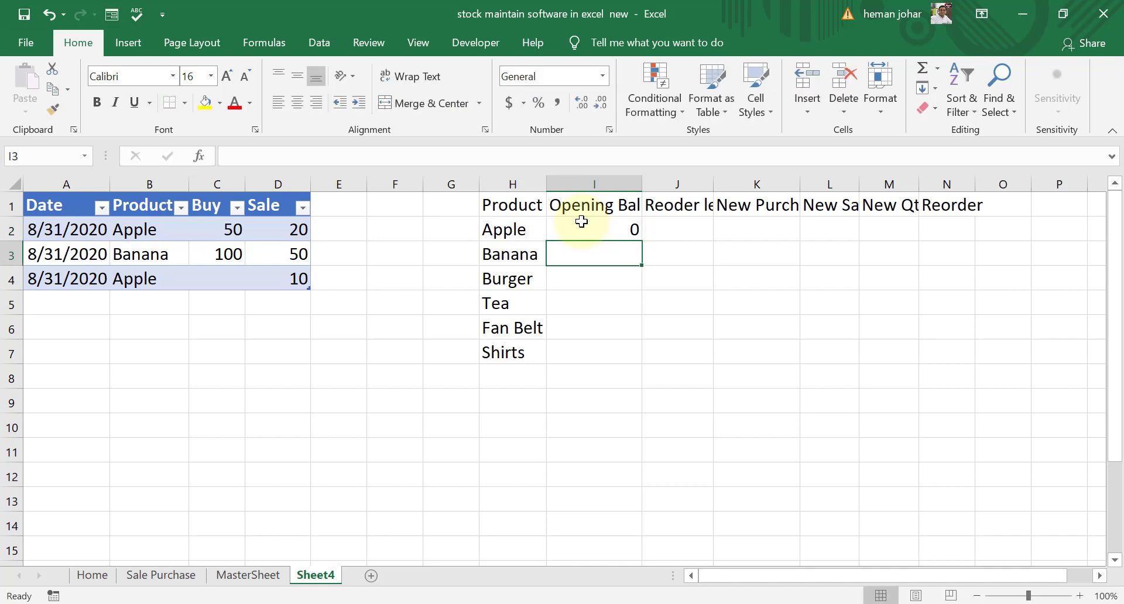
text(120)
key(Return)
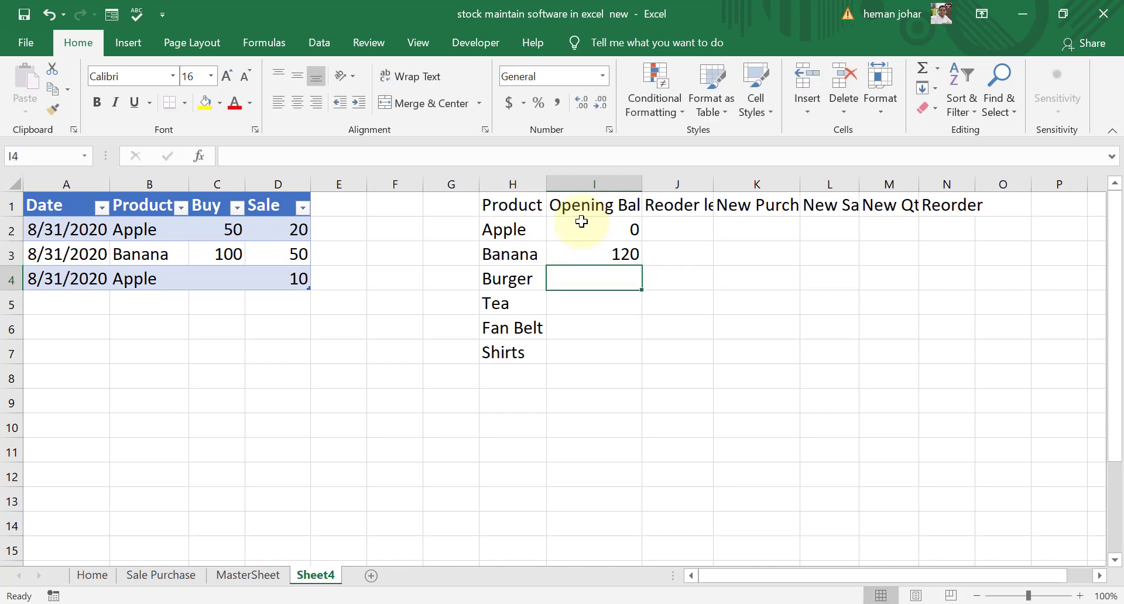
text(0)
key(Return)
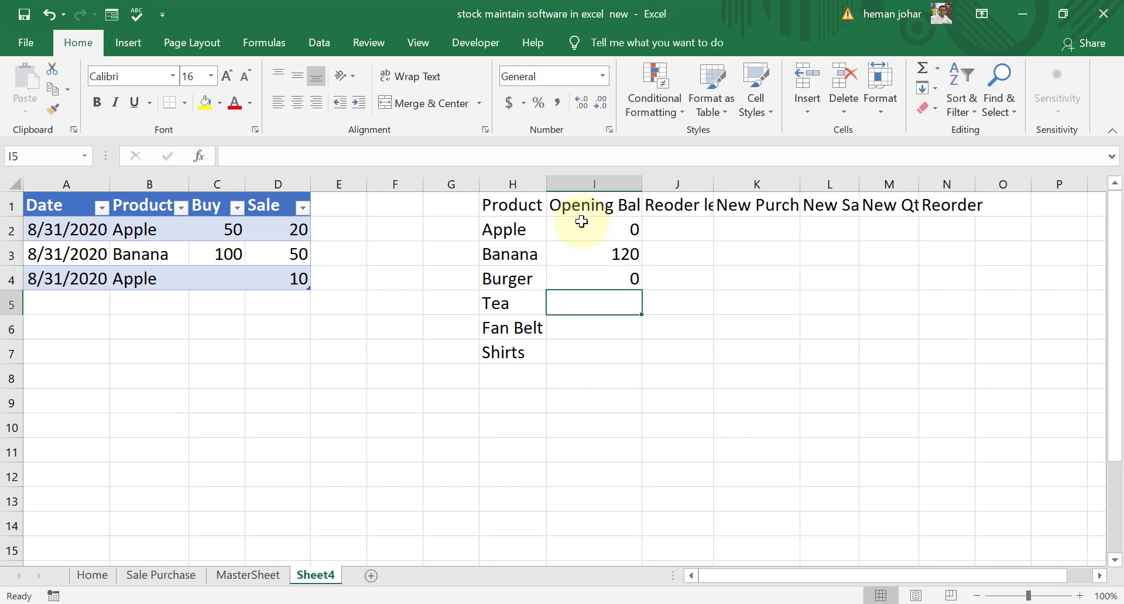
Enter opening balances of 0 for Tea, 100 for Fan Belt and 200 for Shirts in I5:I7
text(0)
key(Return)
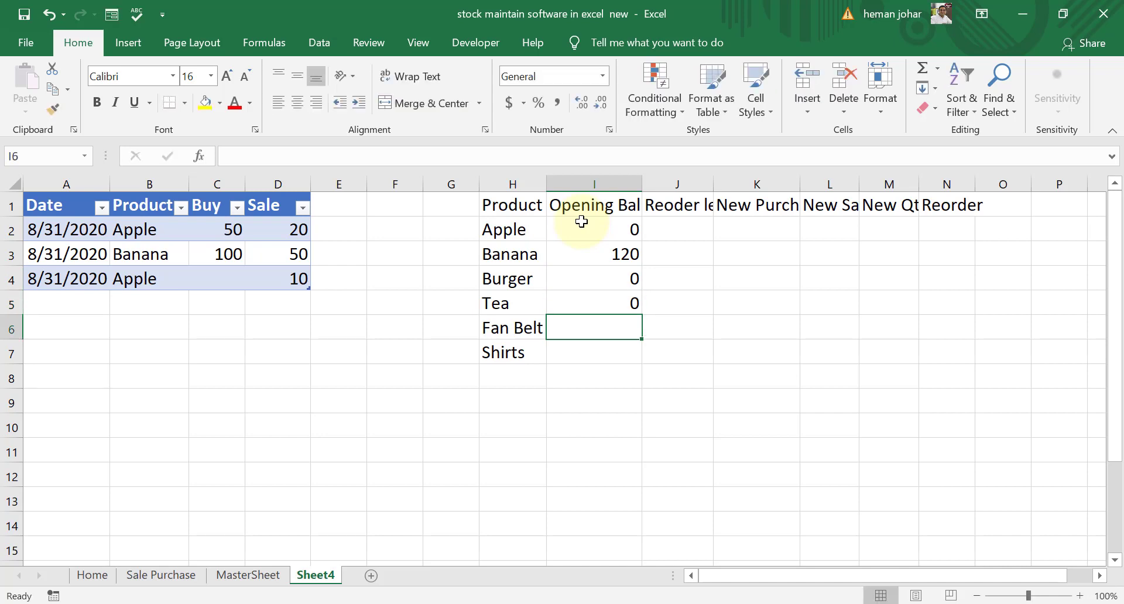
text(100)
key(Return)
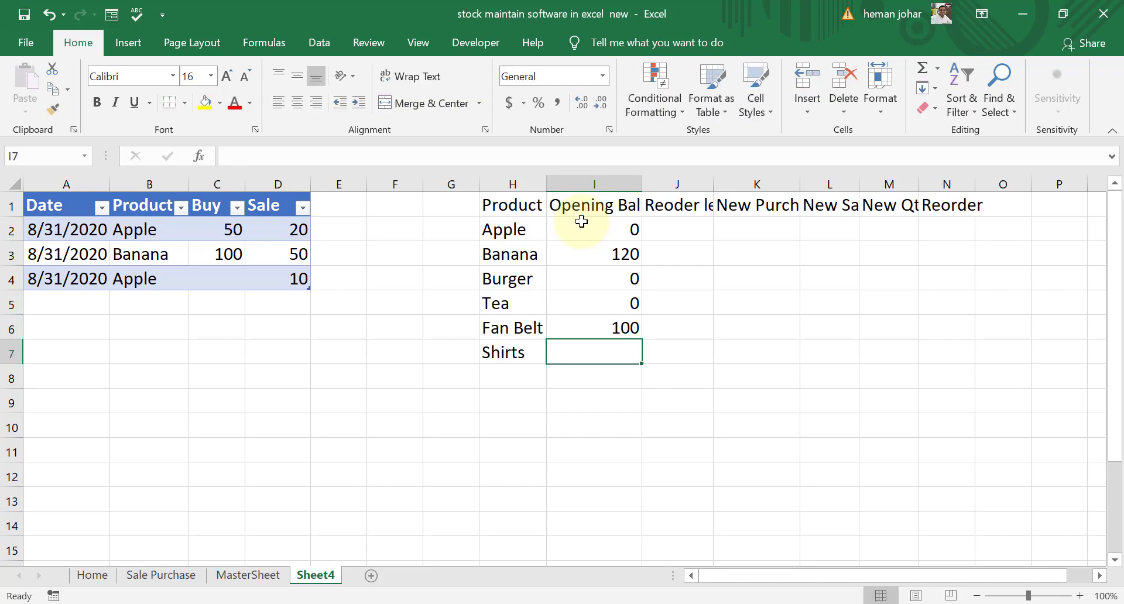
text(200)
key(Return)
key(Up)
key(Up)
key(Up)
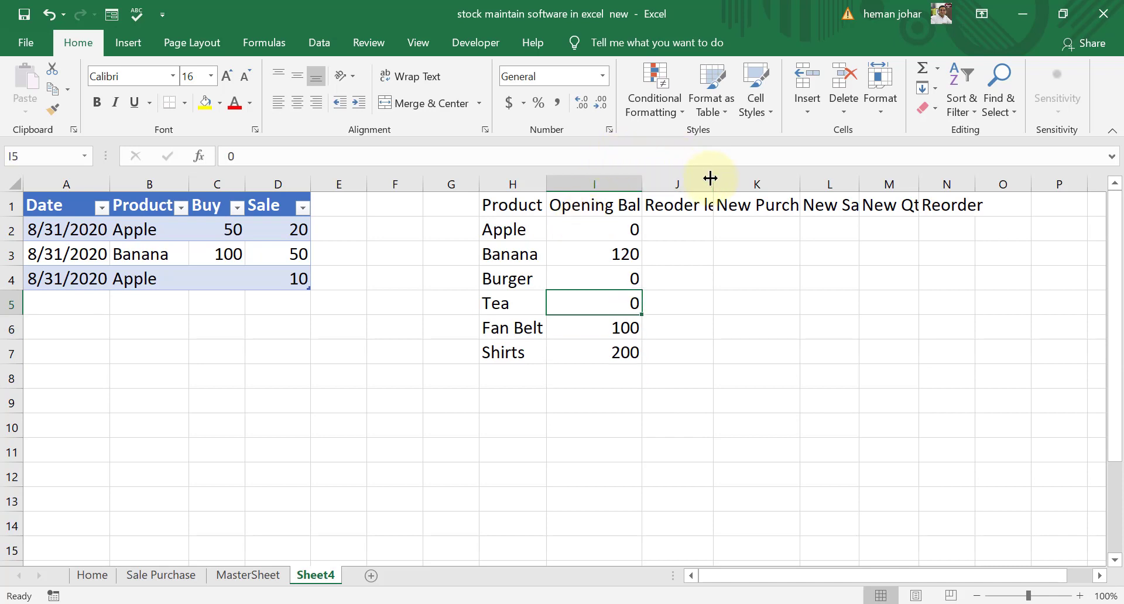
Widen column J to fit its header and correct the spelling in J1 to "Reorder level"
drag(713, 179, 732, 179)
click(552, 603)
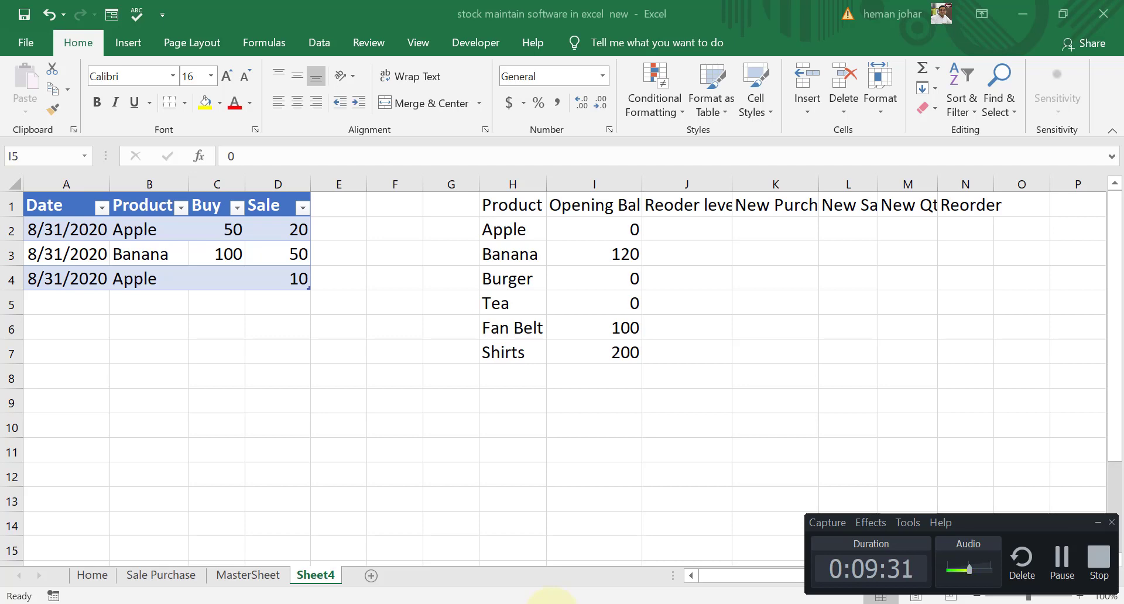
click(552, 603)
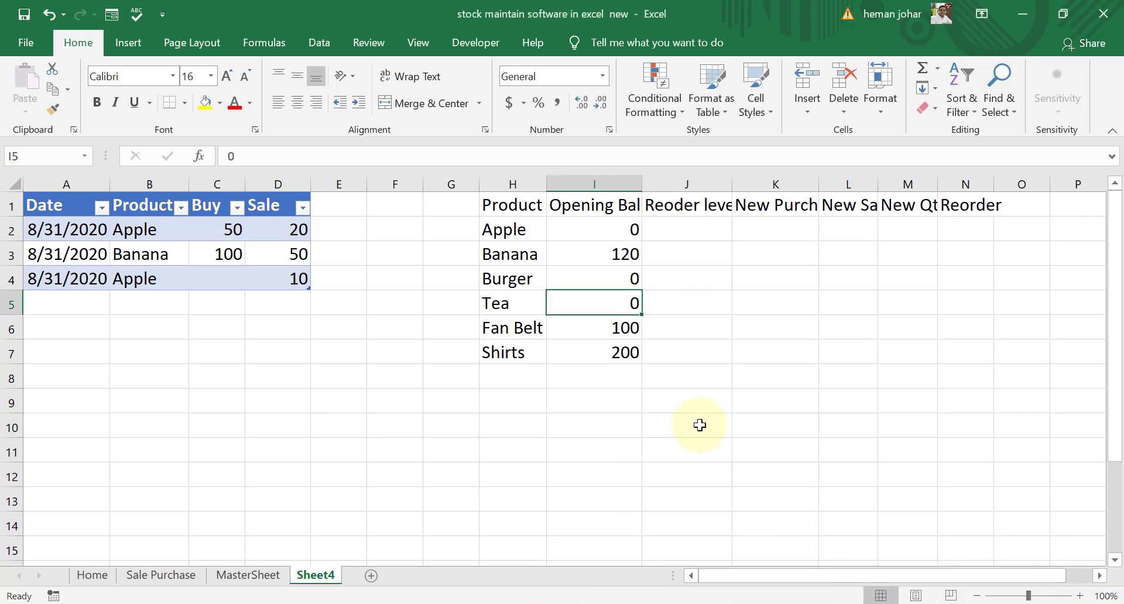
drag(731, 181, 752, 180)
click(713, 216)
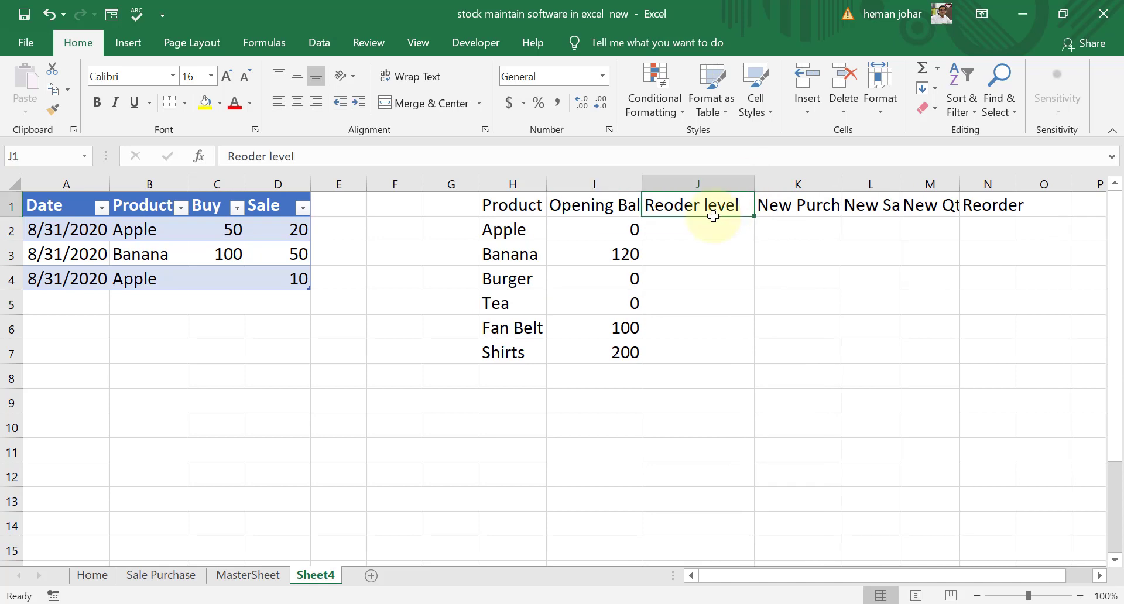
double_click(674, 206)
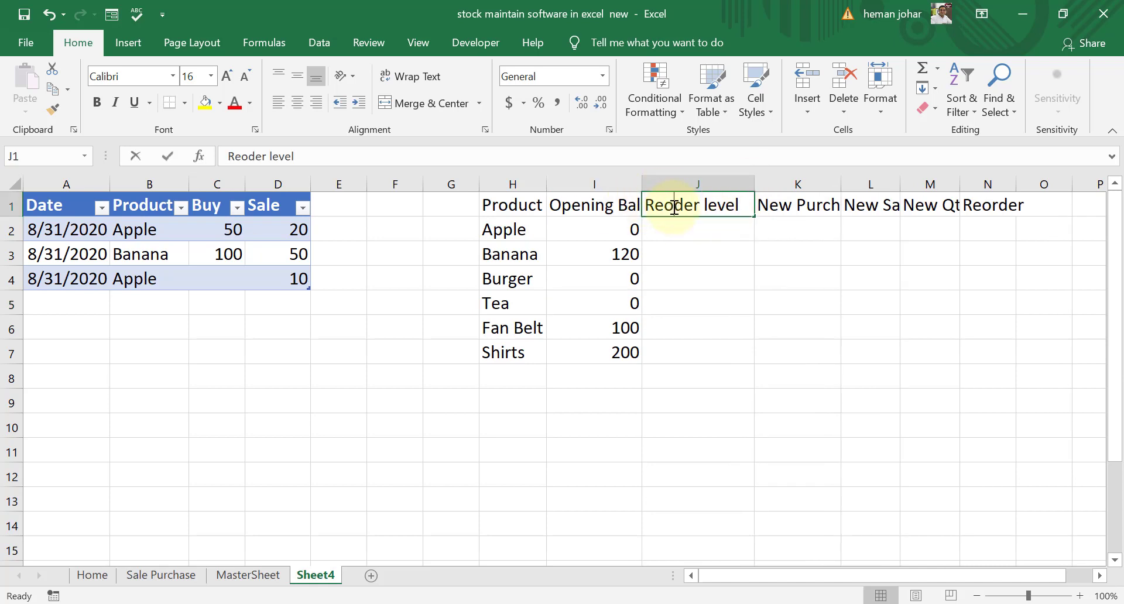
text(r)
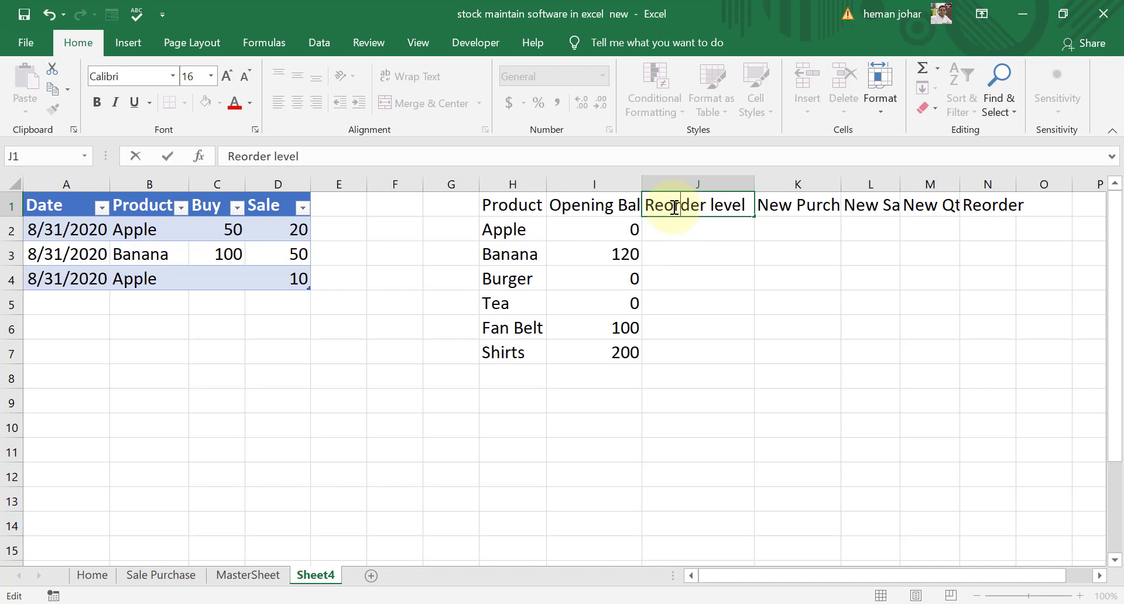
key(Return)
Enter a reorder level of 20 for both Apple and Banana in J2:J3
key(Down)
key(Down)
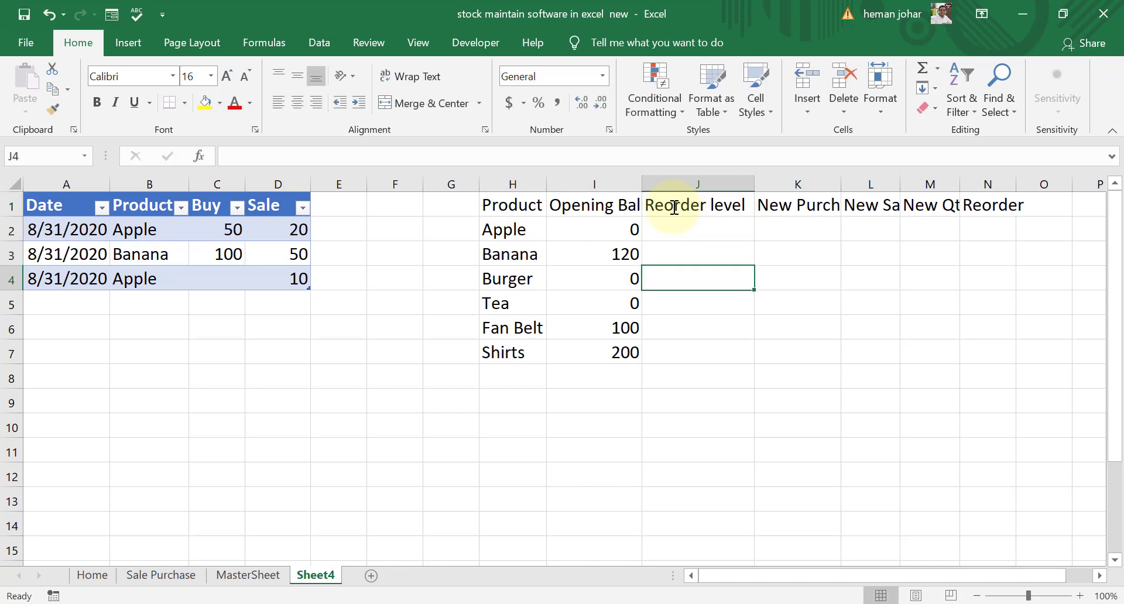
key(Up)
key(Up)
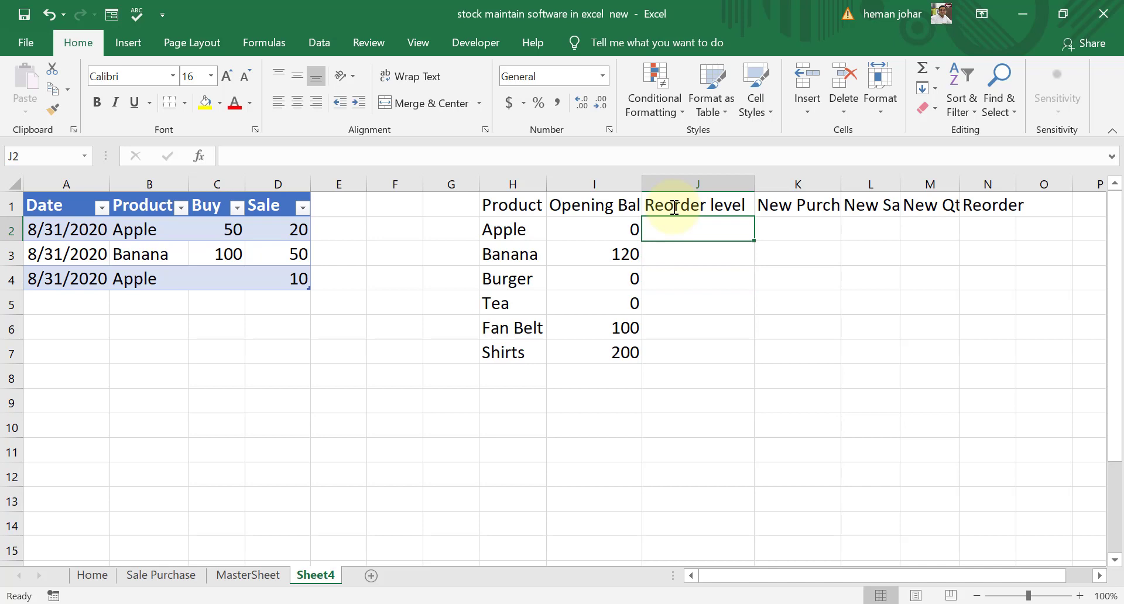
text(20)
key(Return)
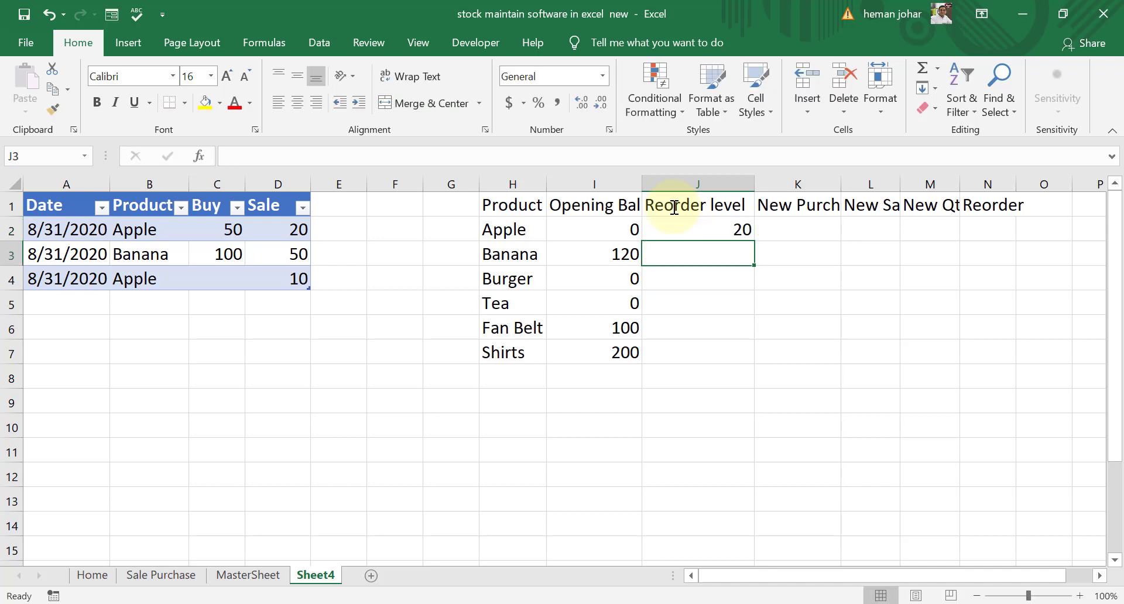
text(1)
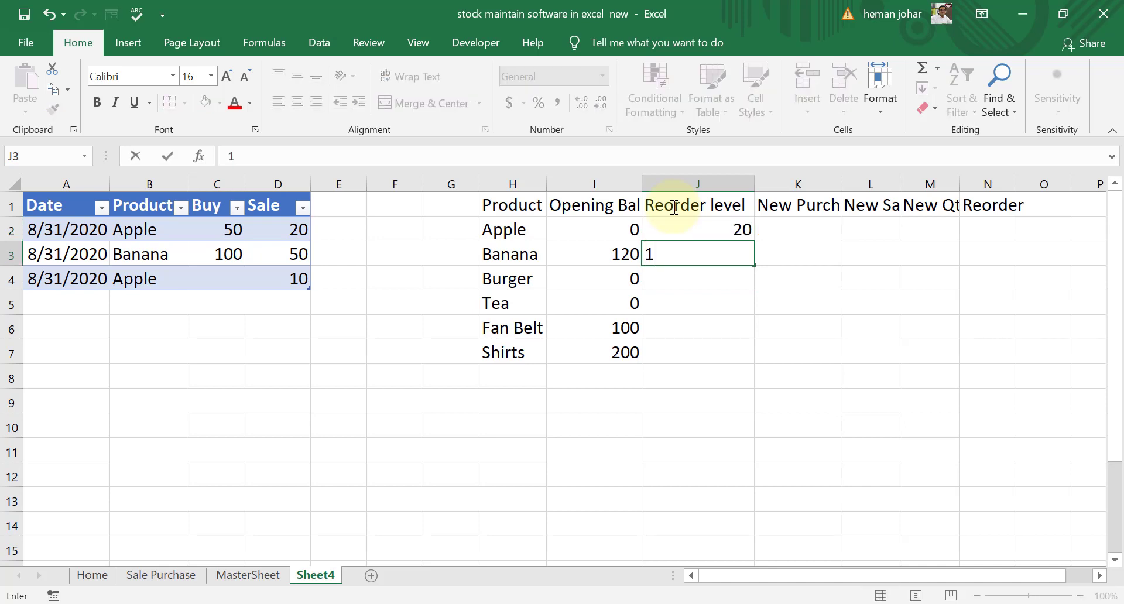
key(BackSpace)
text(20)
key(Return)
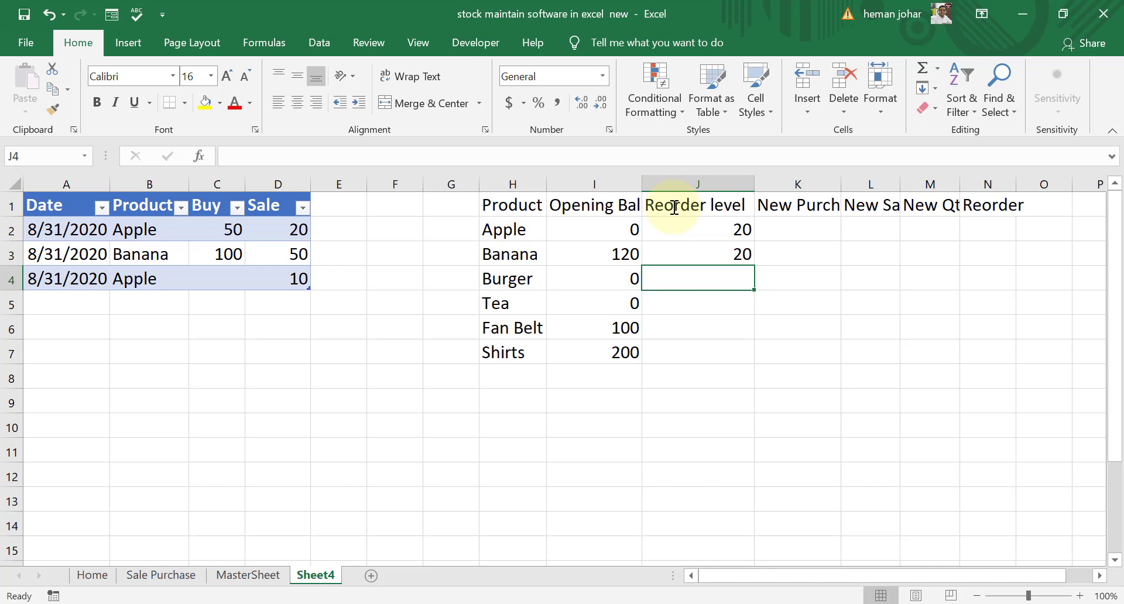
Enter reorder levels of 25 for Fan Belt in J6 and 50 for Shirts in J7
key(Return)
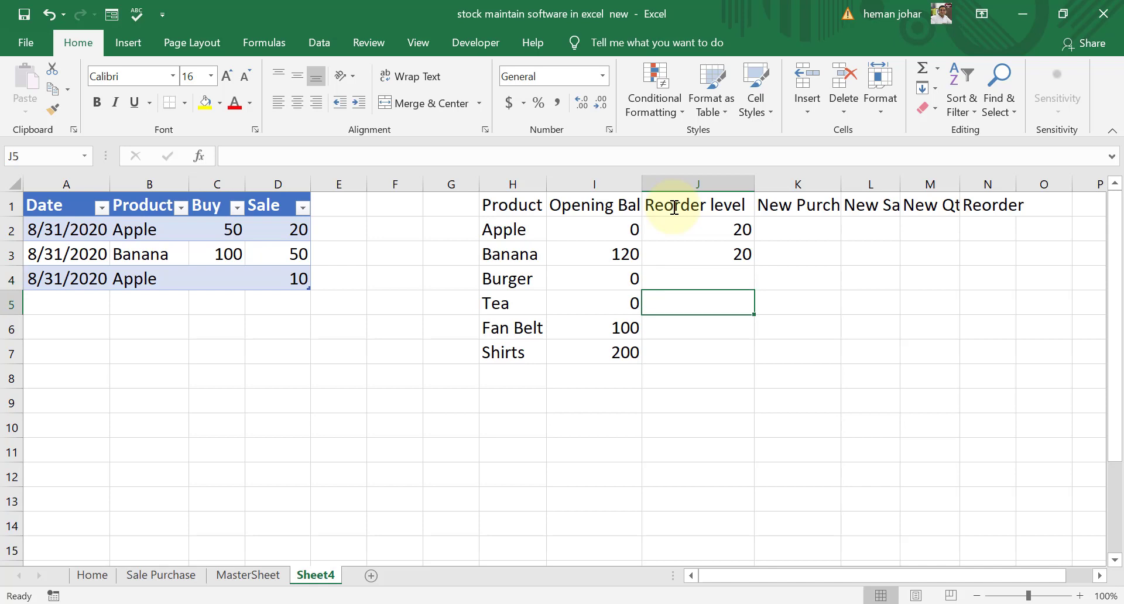
key(Return)
text(25)
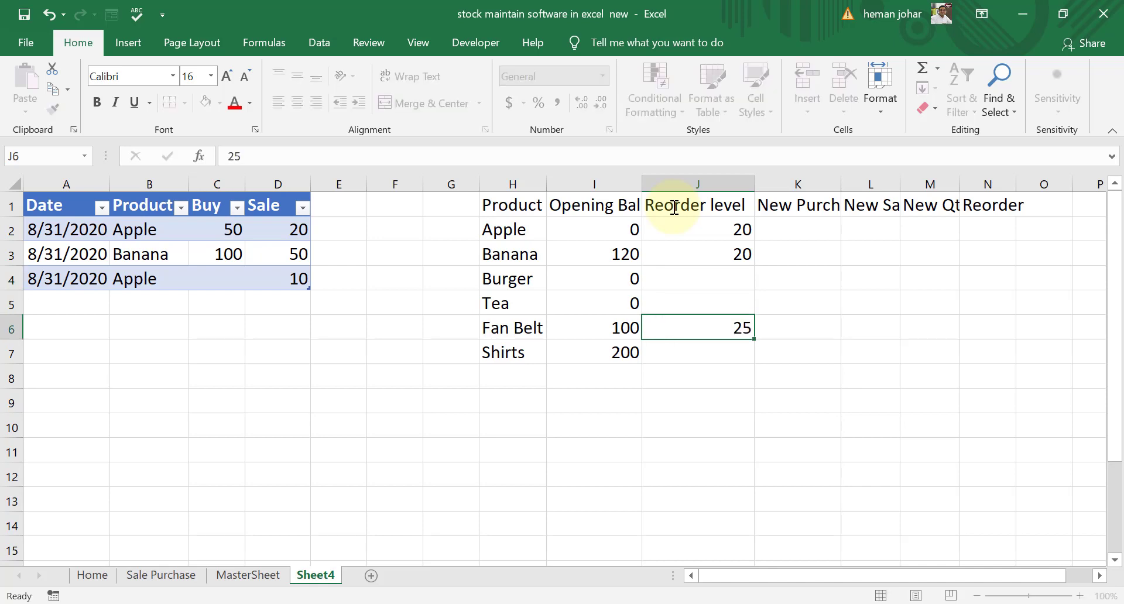
key(Return)
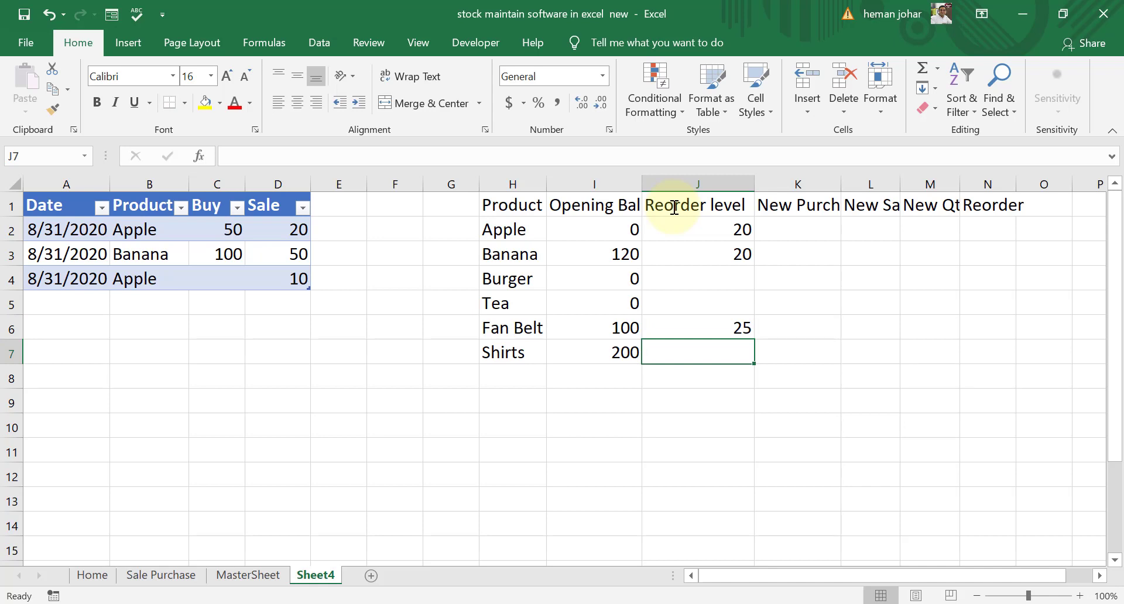
text(50)
key(Tab)
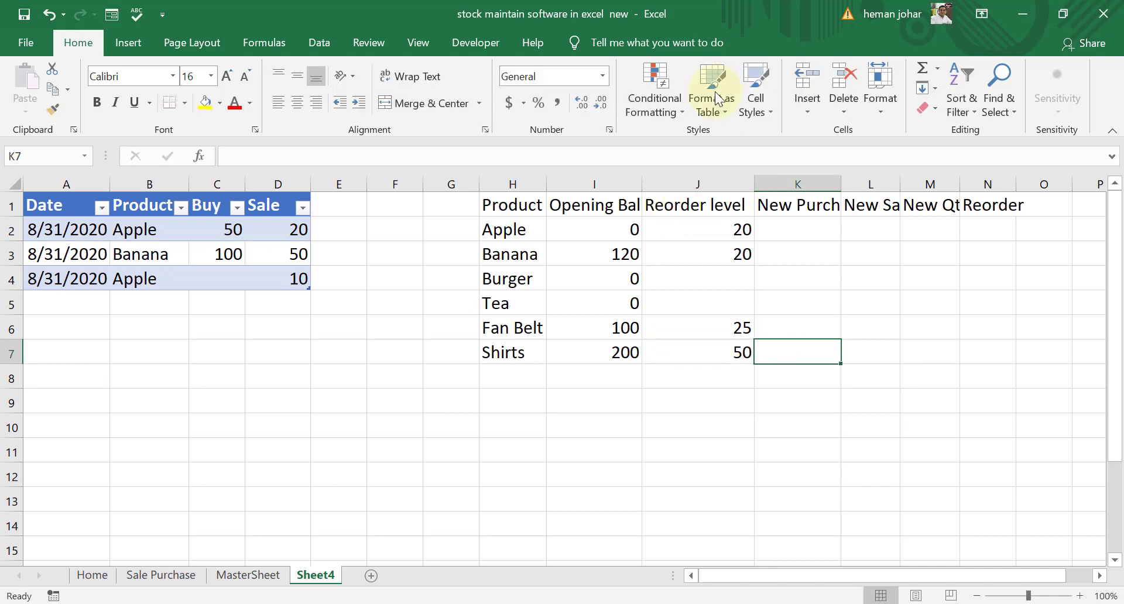
Widen columns K to N to make more room for the New Purchases, New Sales, New Qty and Reorder headers
drag(841, 184, 858, 184)
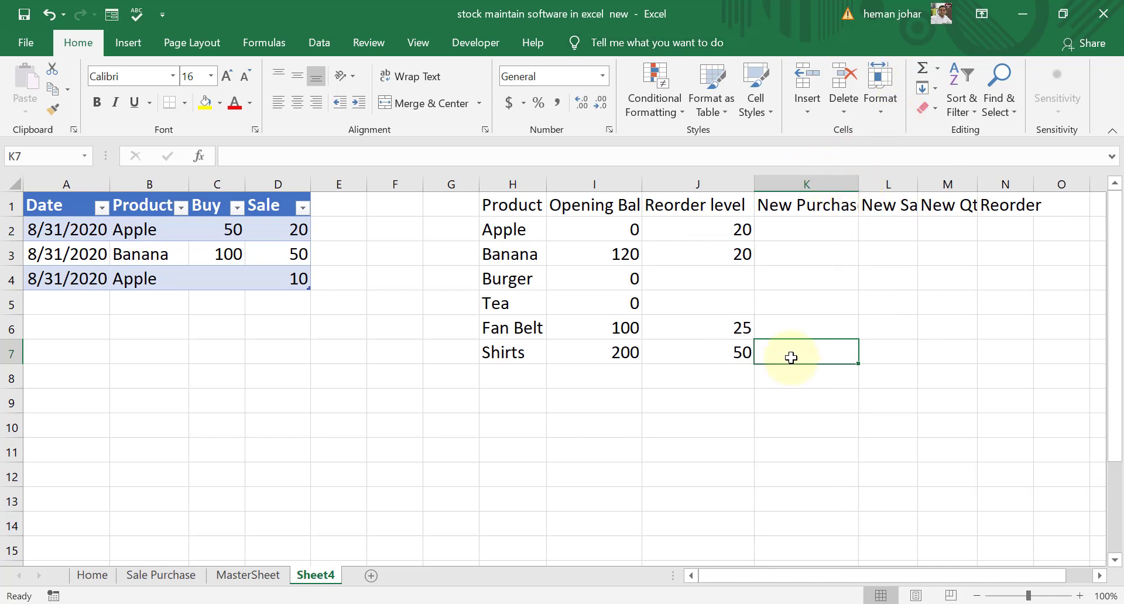
drag(774, 571, 830, 578)
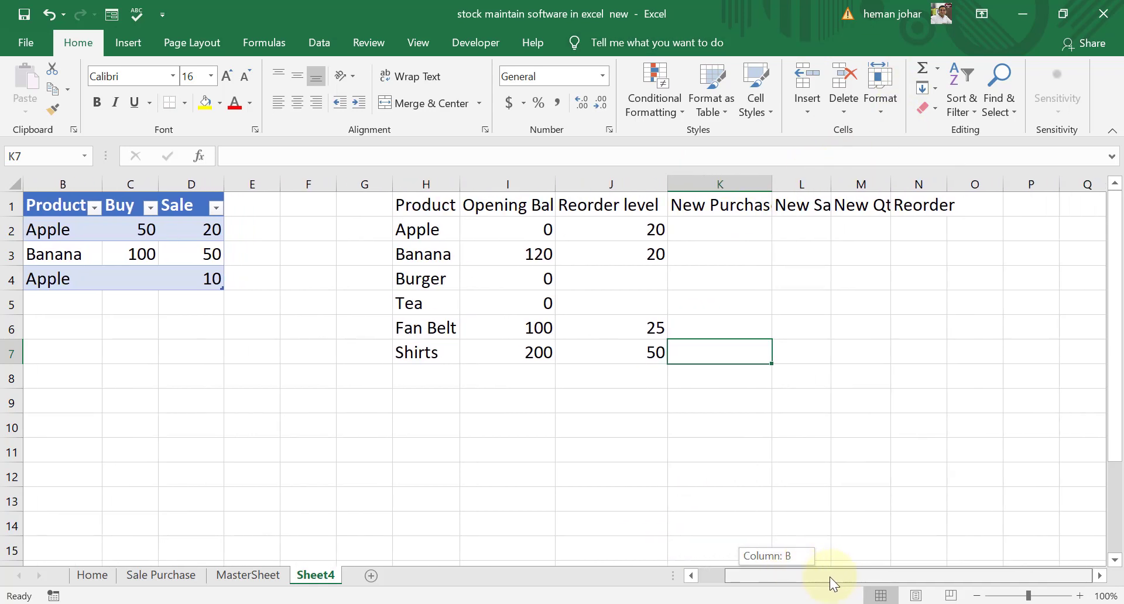
drag(831, 183, 1002, 183)
click(1006, 259)
Look across row 3 of both tables, from the Reorder column back to the Date column and over to New Purchases
key(Left)
key(Left)
key(Left)
key(Left)
key(Left)
key(Left)
key(Left)
key(Left)
key(Left)
key(Left)
key(Left)
key(Left)
key(Left)
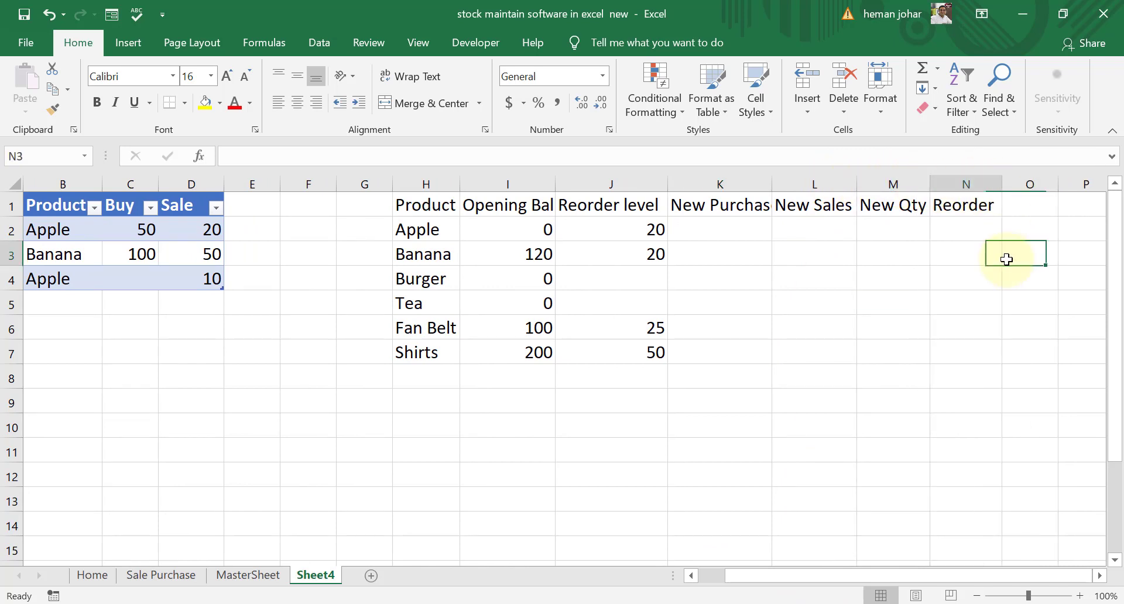
key(Right)
key(Right)
key(Right)
key(Right)
key(Right)
key(Right)
key(Right)
key(Right)
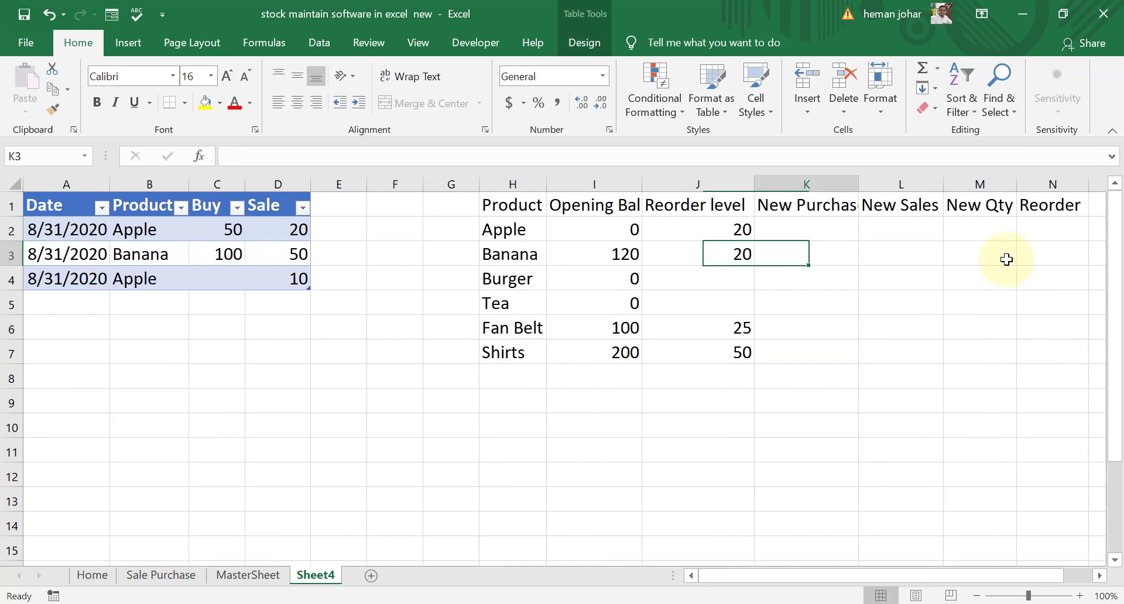
Widen column K further so the full New Purchases header fits
key(Right)
key(Right)
key(Left)
key(Up)
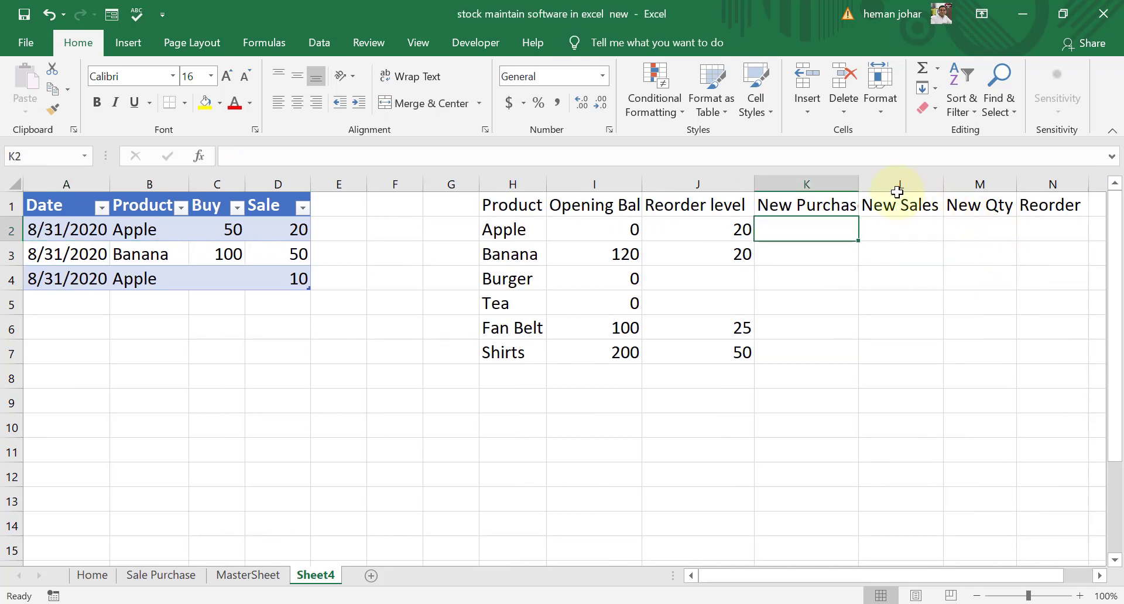
drag(858, 183, 878, 182)
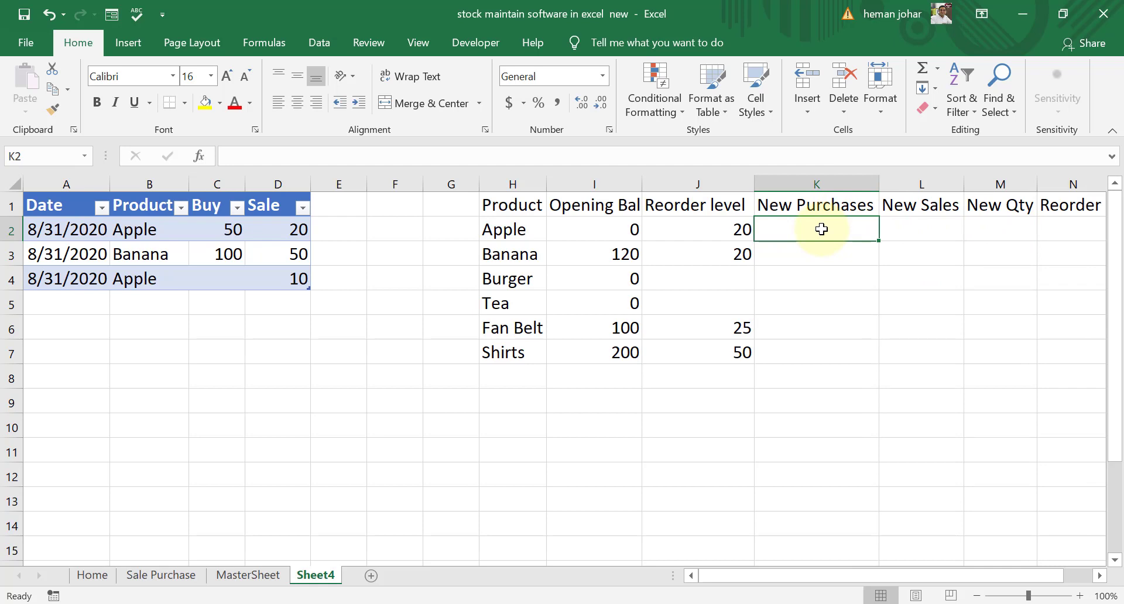
Format the stock range H1:N7 as a table with headers, using the orange style in the first Medium row
key(Up)
key(Left)
key(Left)
key(Left)
key(shift+Right)
key(shift+Right)
key(shift+Right)
key(shift+Right)
key(shift+Right)
key(shift+Right)
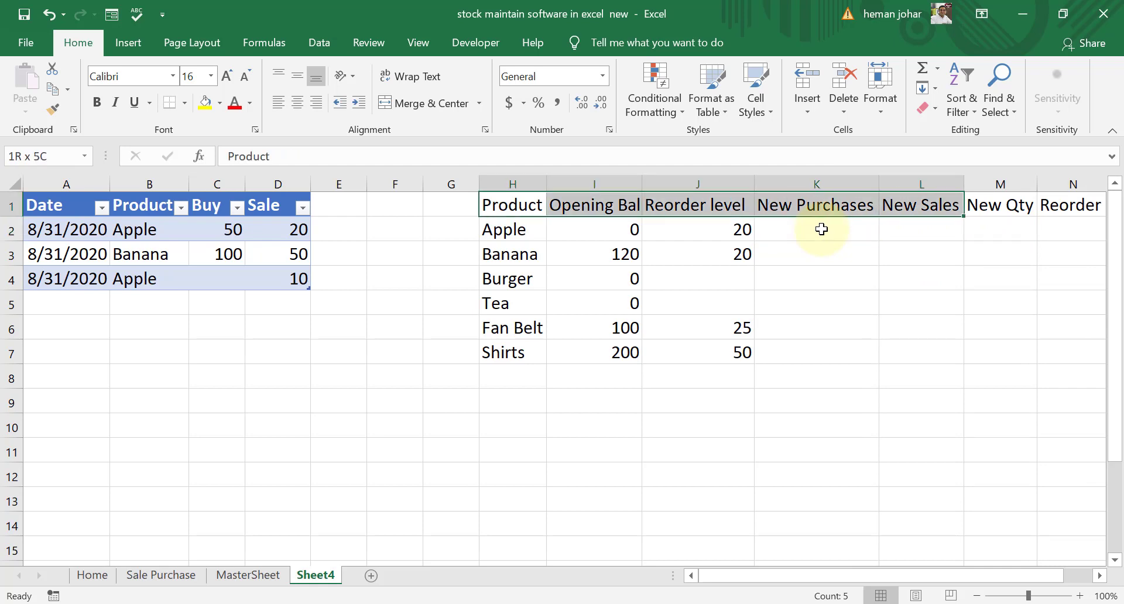
key(shift+Down)
key(shift+Down)
key(shift+Down)
key(shift+Down)
key(shift+Down)
key(shift+Down)
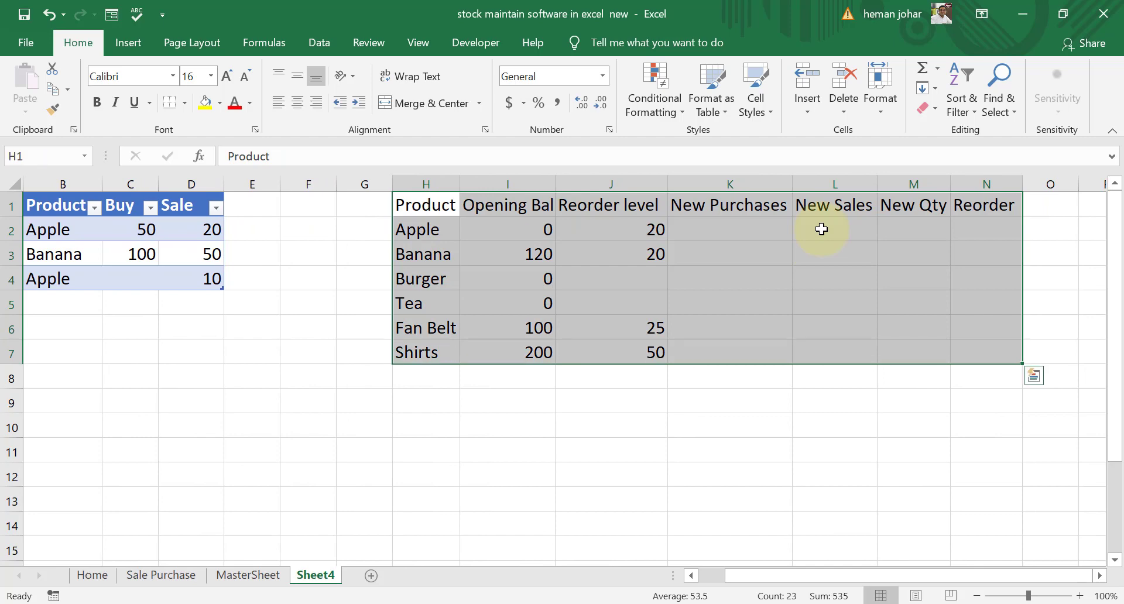
click(712, 104)
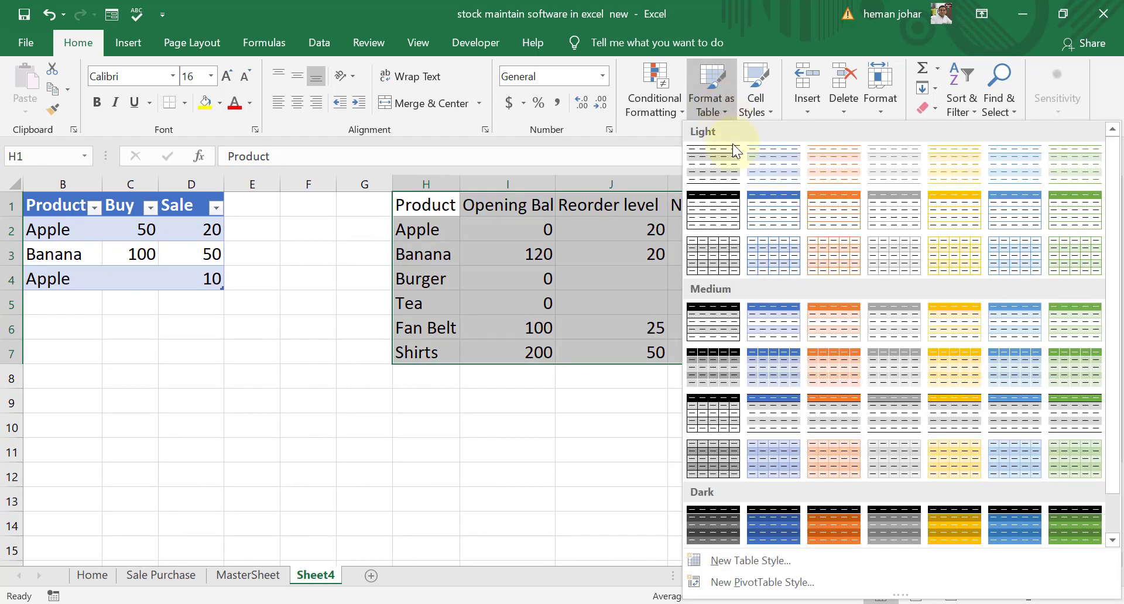
click(826, 319)
click(774, 304)
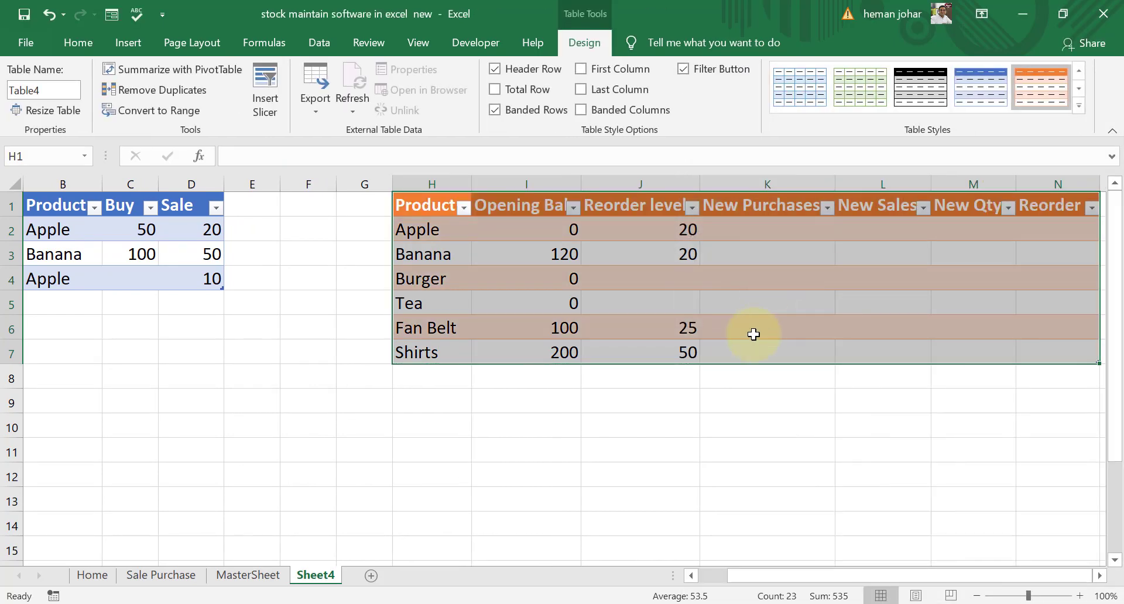
click(761, 410)
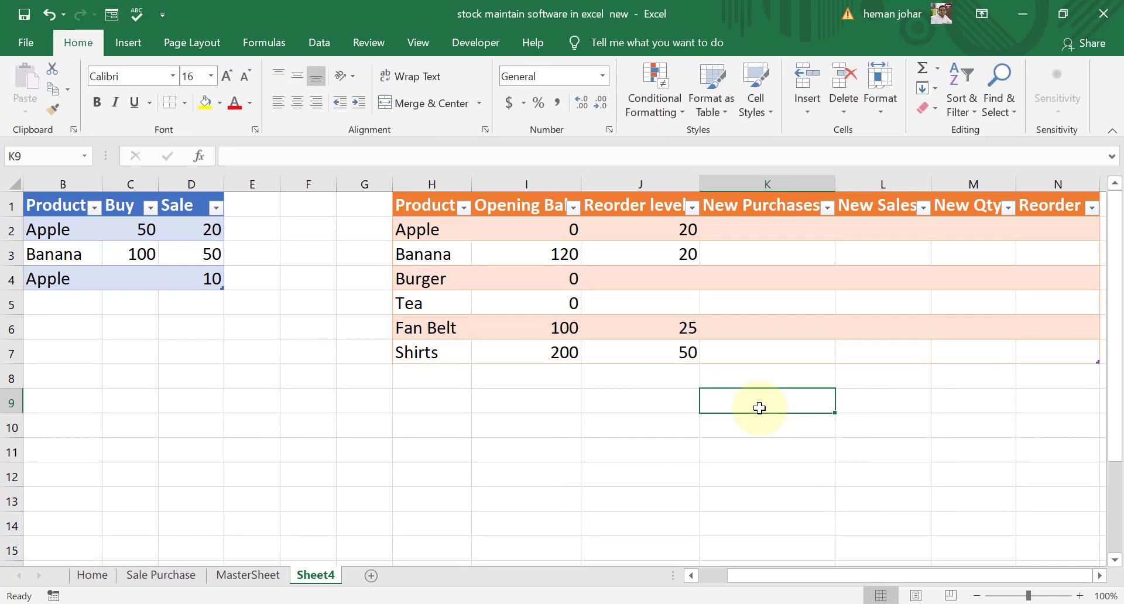
Start a SUMIF formula in K2 under New Purchases with the sale-purchase table's Product column, Table3[Product], as its range
key(Up)
key(Up)
key(Up)
key(Up)
key(Up)
key(Up)
key(Up)
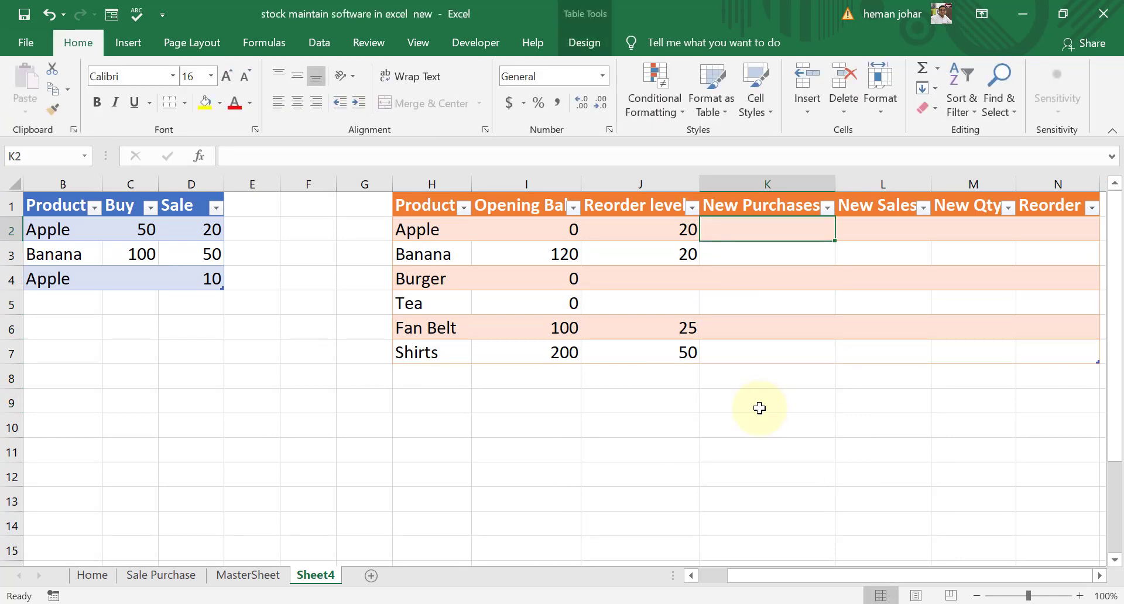
text(=)
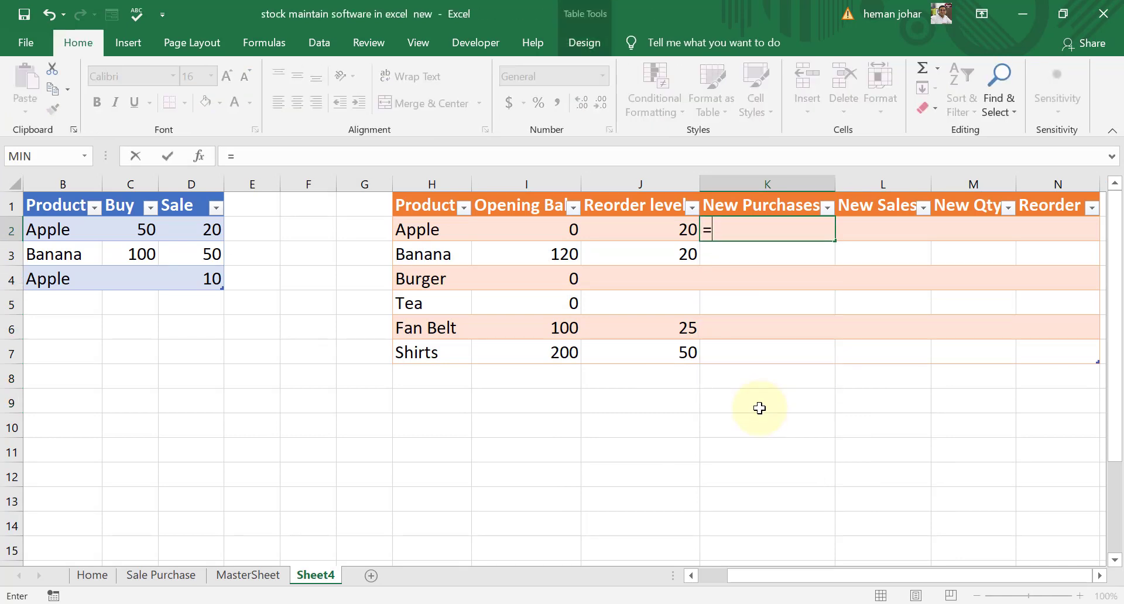
text(s)
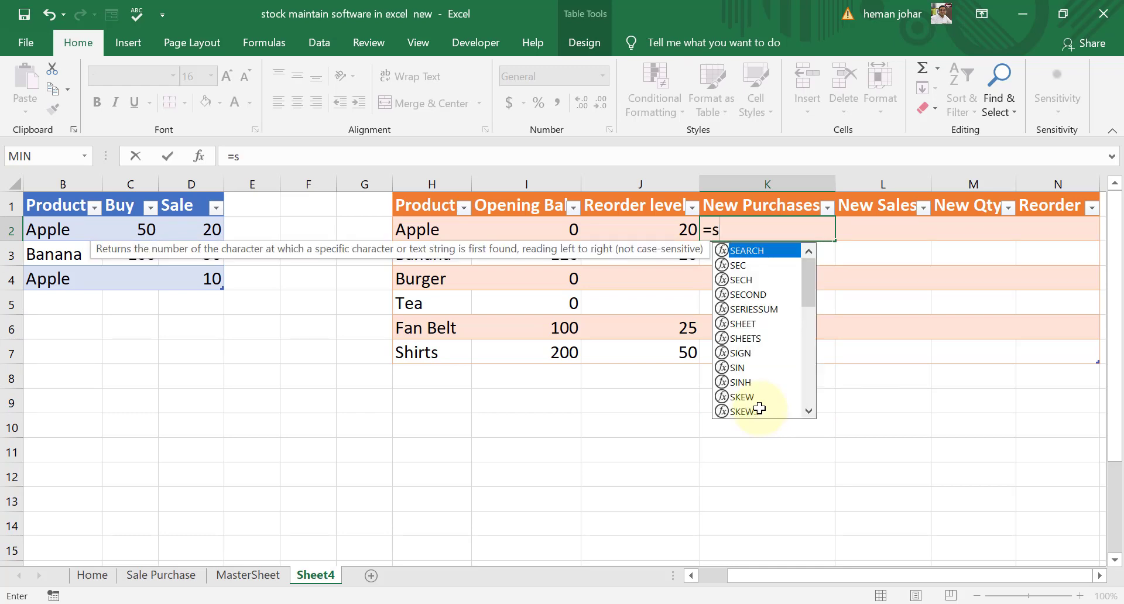
text(um)
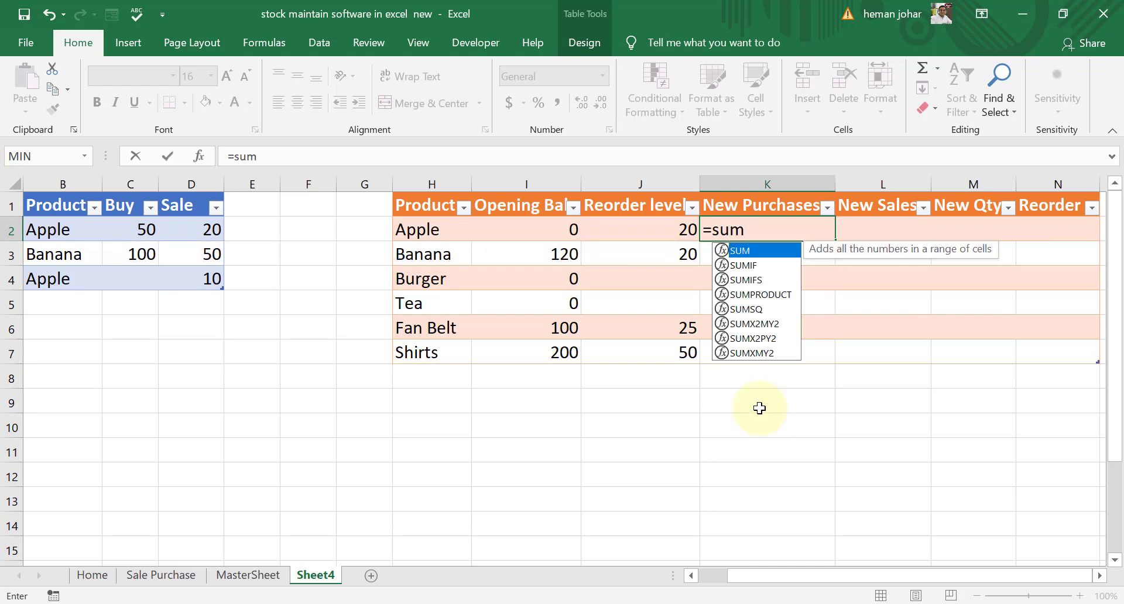
key(Down)
key(Tab)
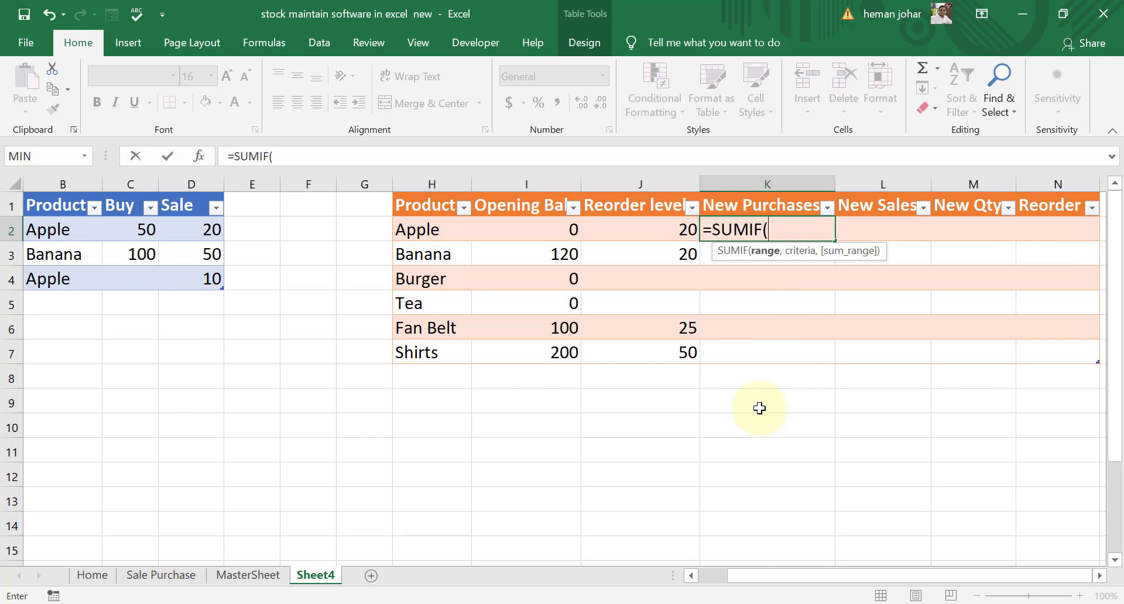
key(Left)
key(Left)
key(Left)
key(Left)
key(Left)
key(Left)
key(Left)
key(Left)
key(Left)
key(Left)
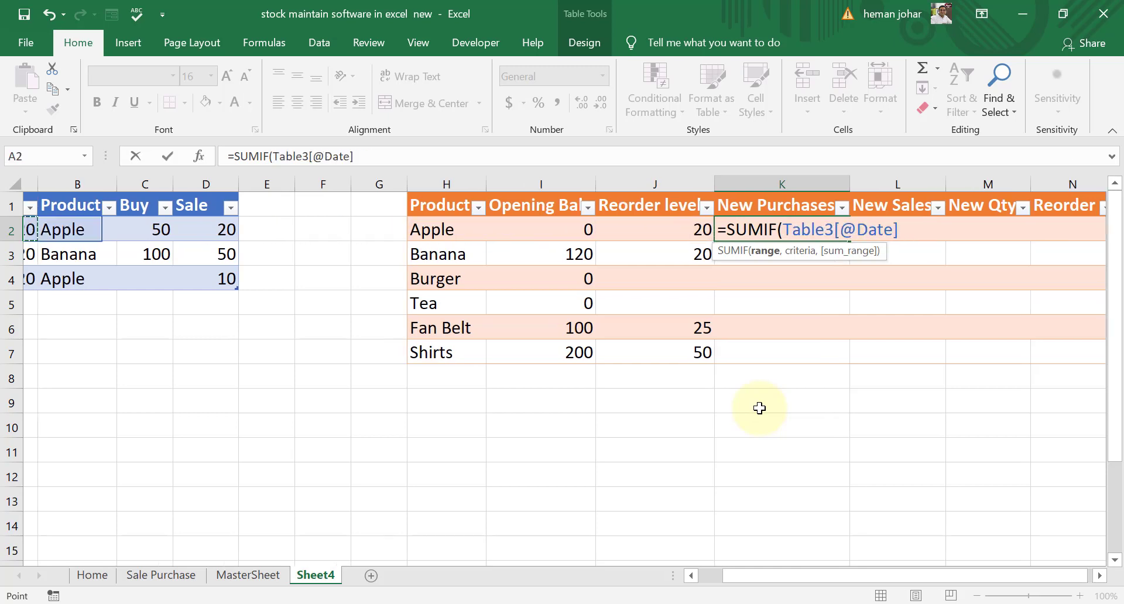
key(Right)
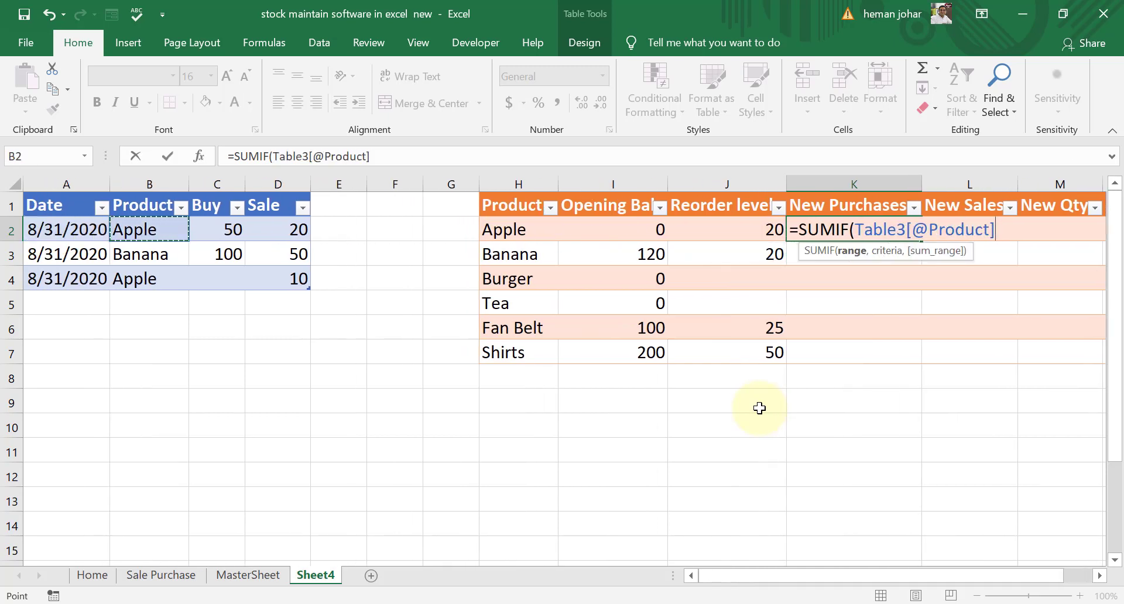
key(shift+Down)
key(shift+Down)
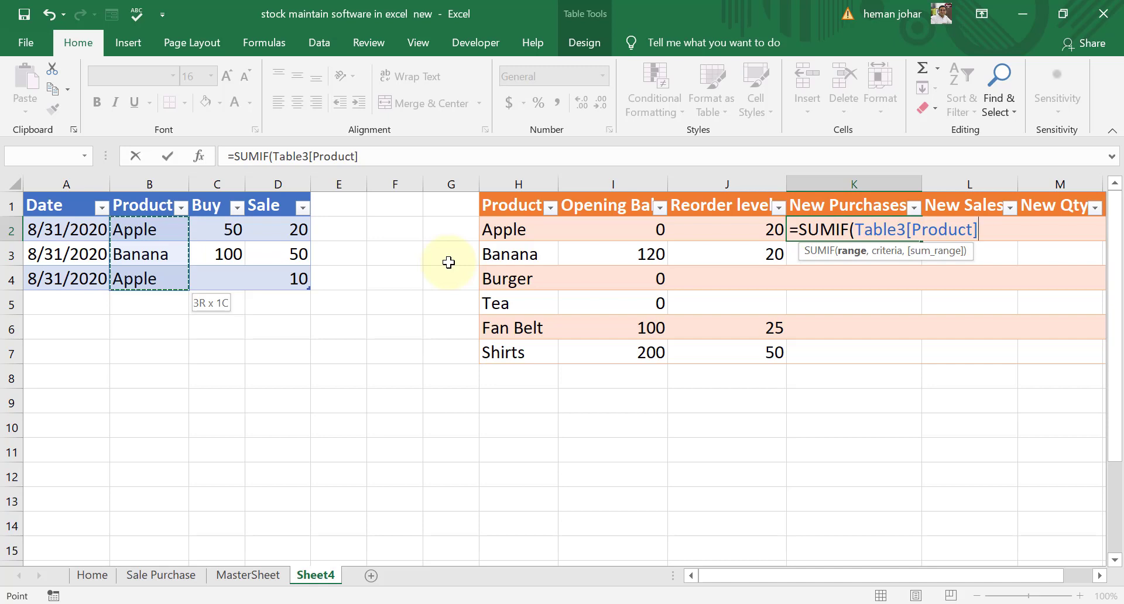
text(,)
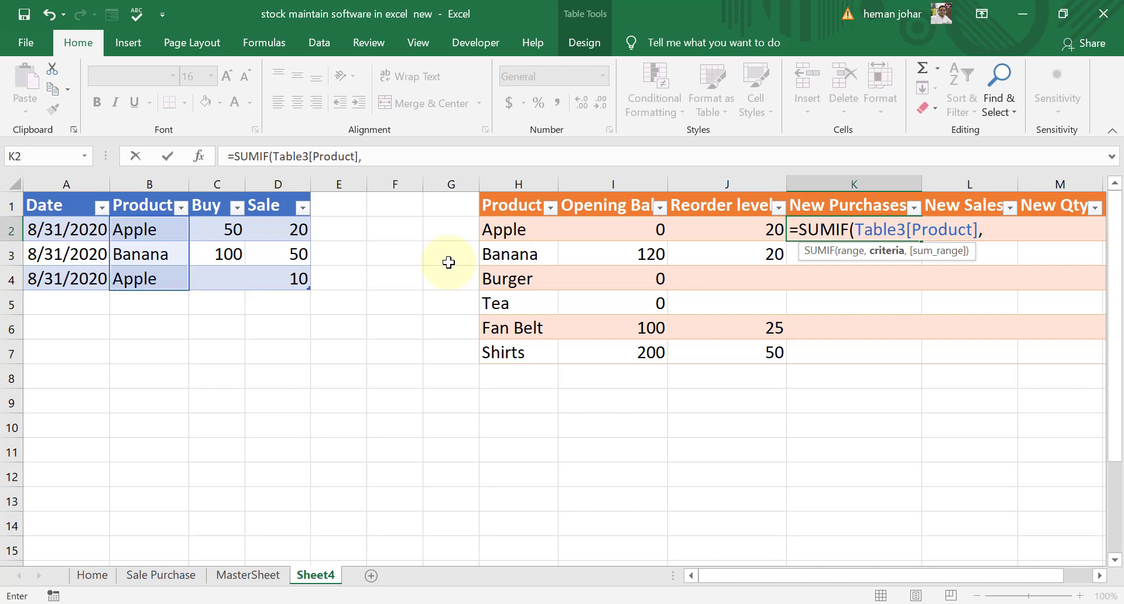
click(502, 232)
text(,)
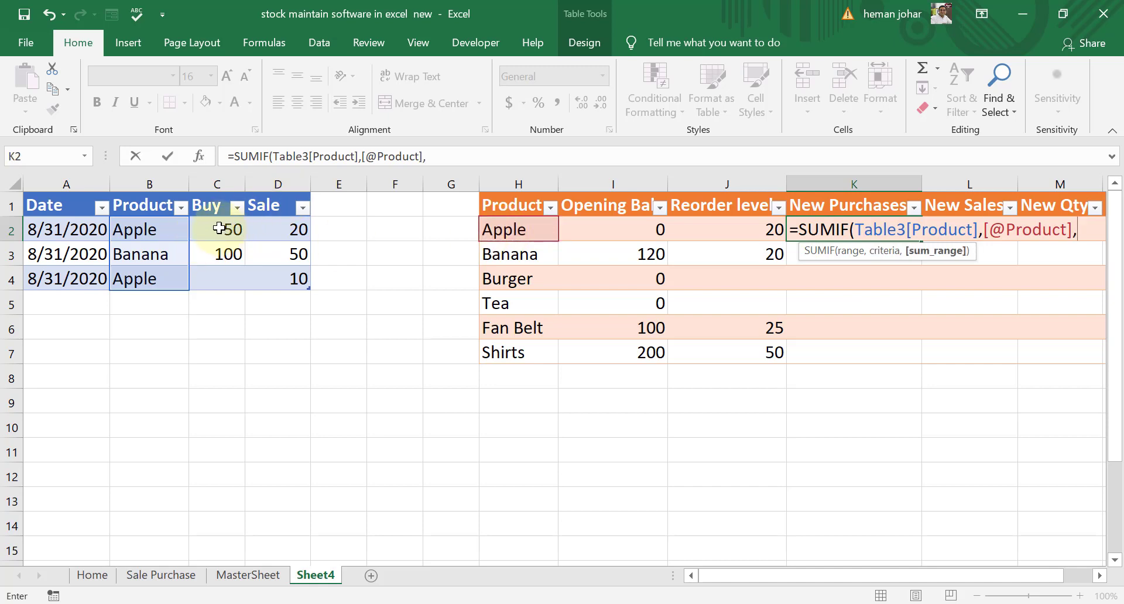
drag(219, 228, 221, 278)
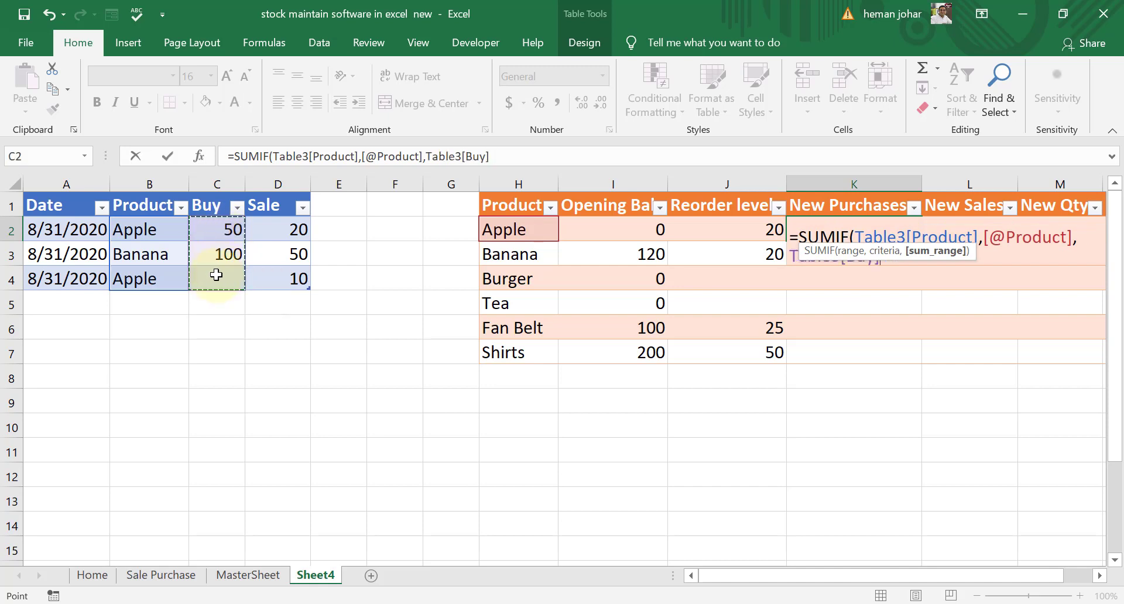
text())
key(Return)
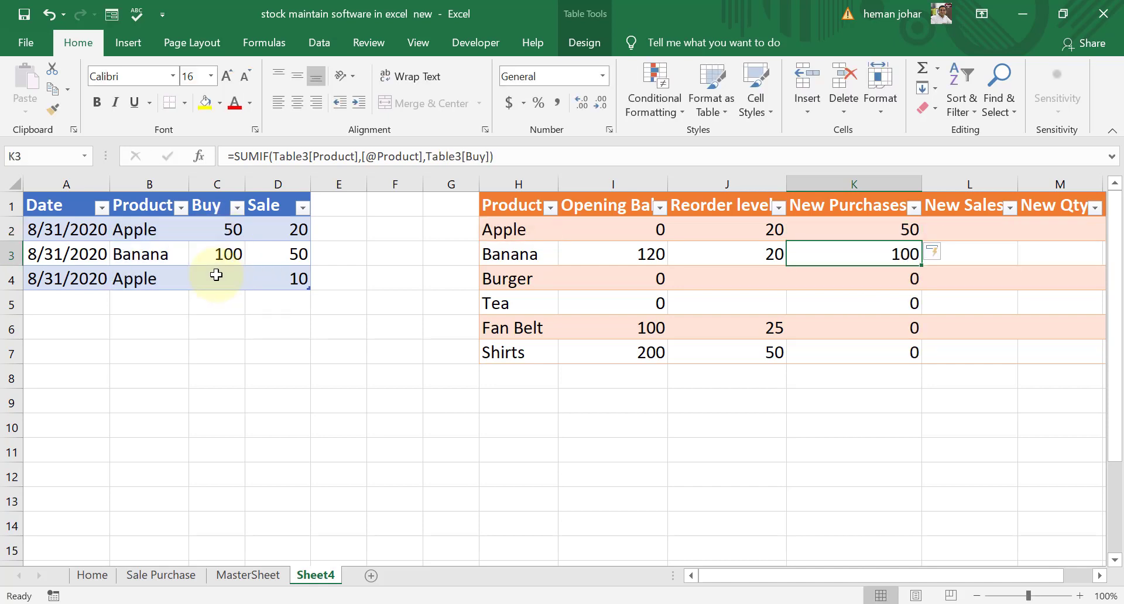
Examine the New Purchases values of the products in K2:K7
key(Up)
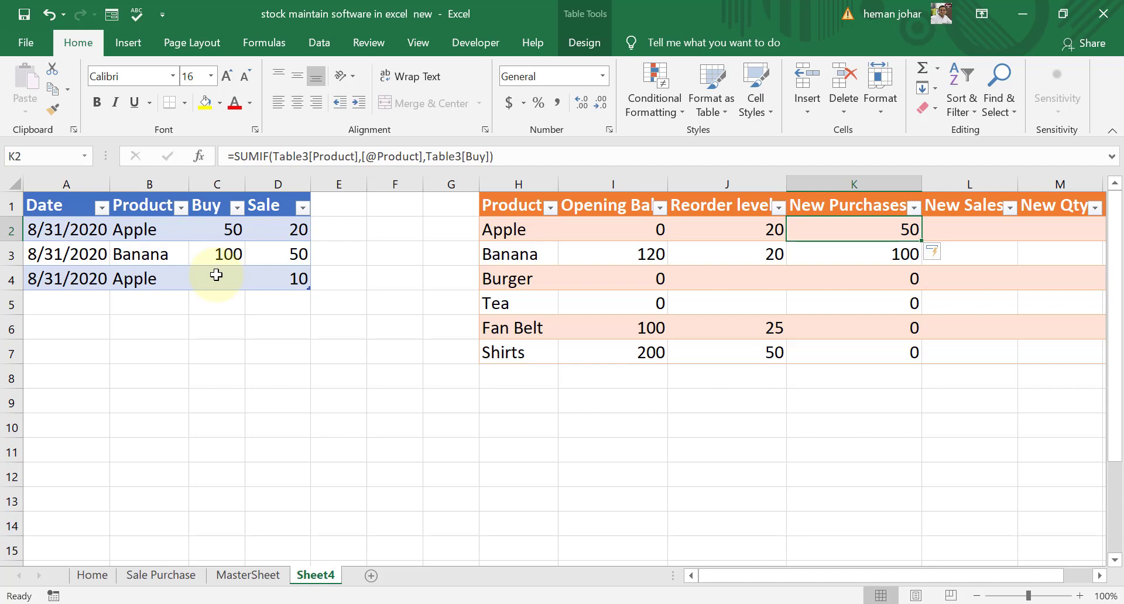
key(Down)
key(Left)
key(Down)
key(Right)
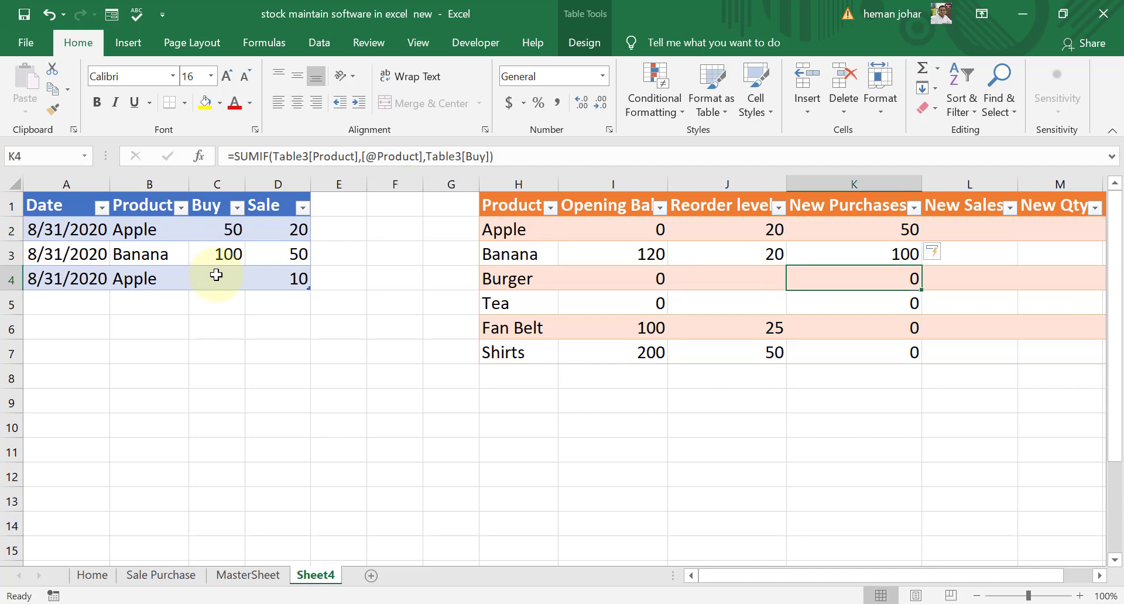
key(Down)
key(Down)
key(Down)
key(Up)
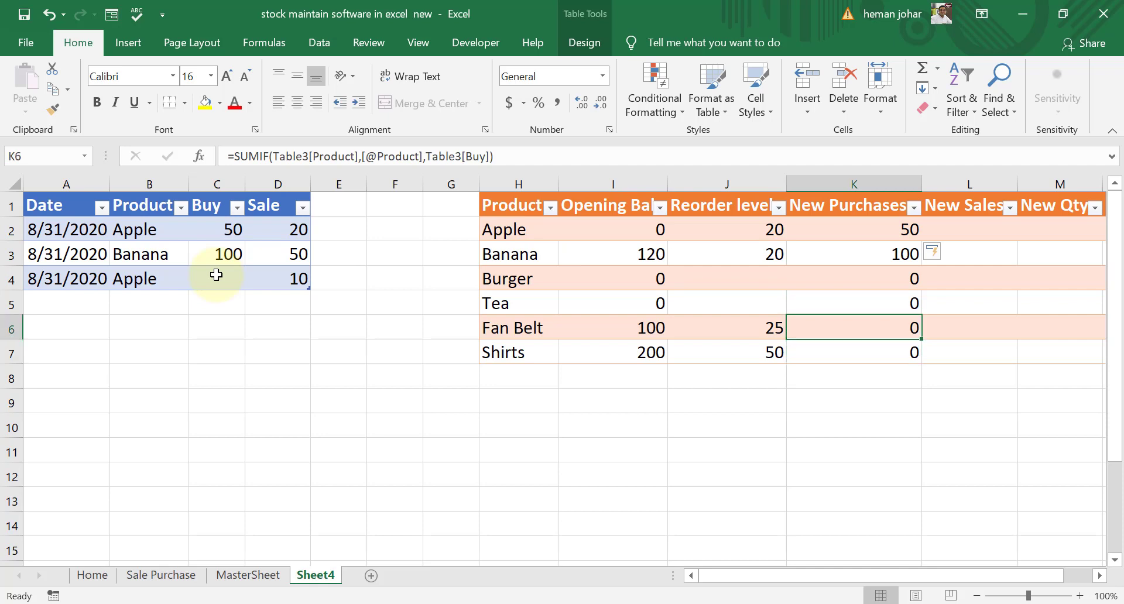
key(Up)
key(Up)
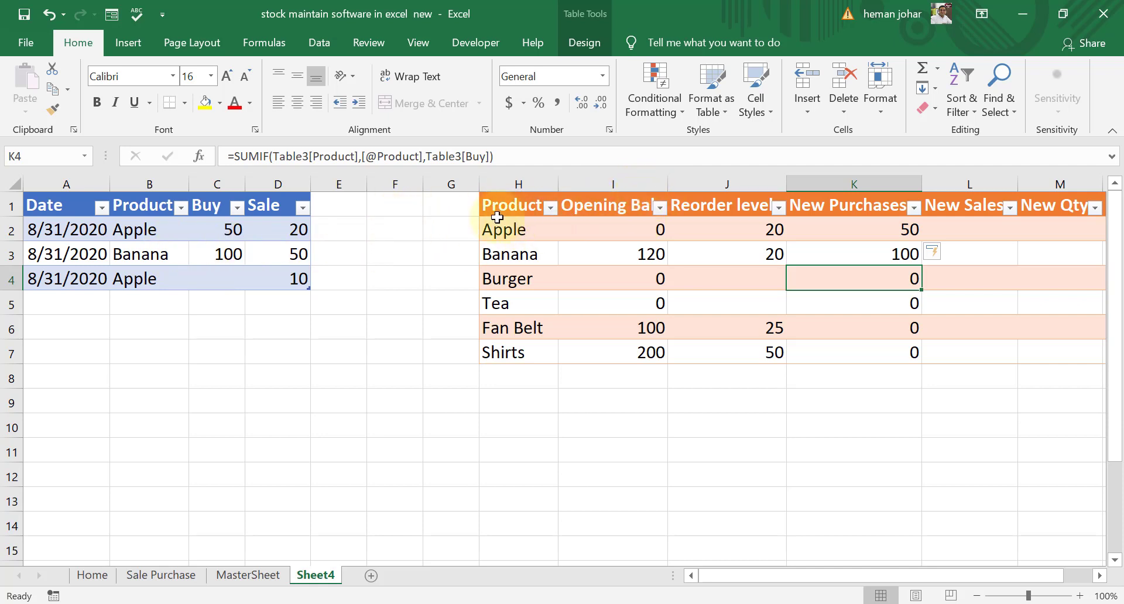
Wrap the header text in row 1, making the row taller and narrowing the Opening Bal and Reorder level columns
click(13, 217)
drag(13, 218, 7, 231)
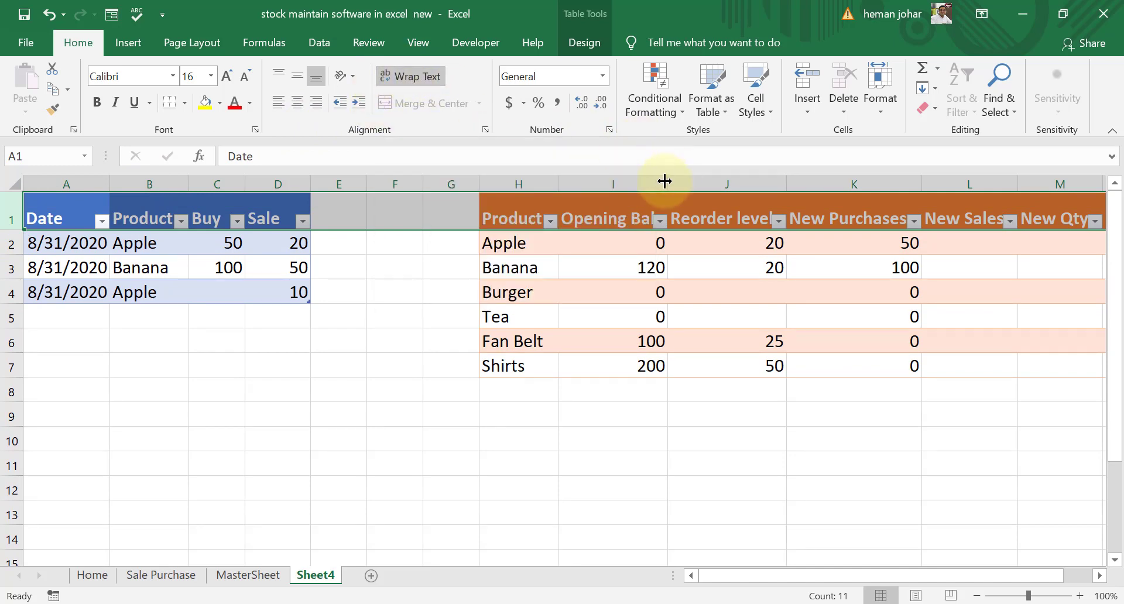
drag(665, 182, 618, 183)
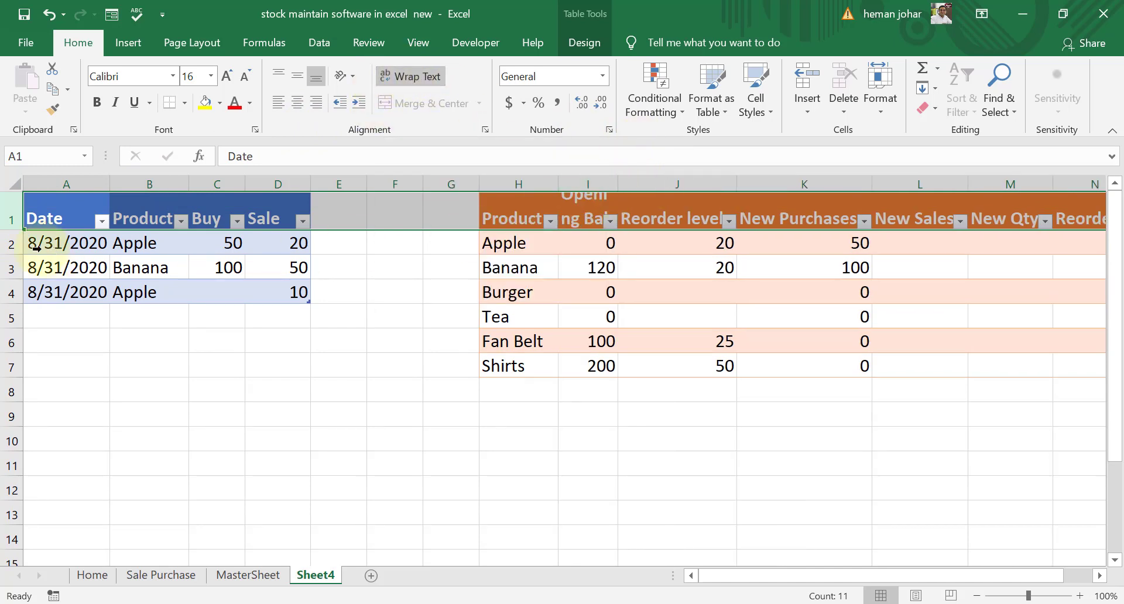
drag(15, 230, 11, 277)
drag(737, 182, 687, 193)
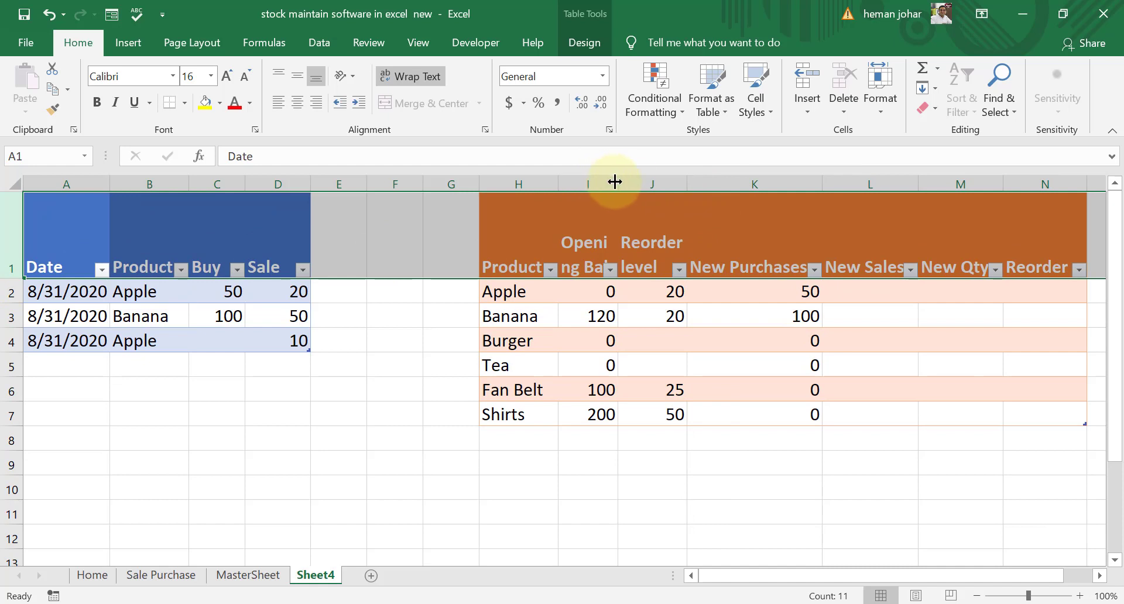
drag(618, 184, 633, 184)
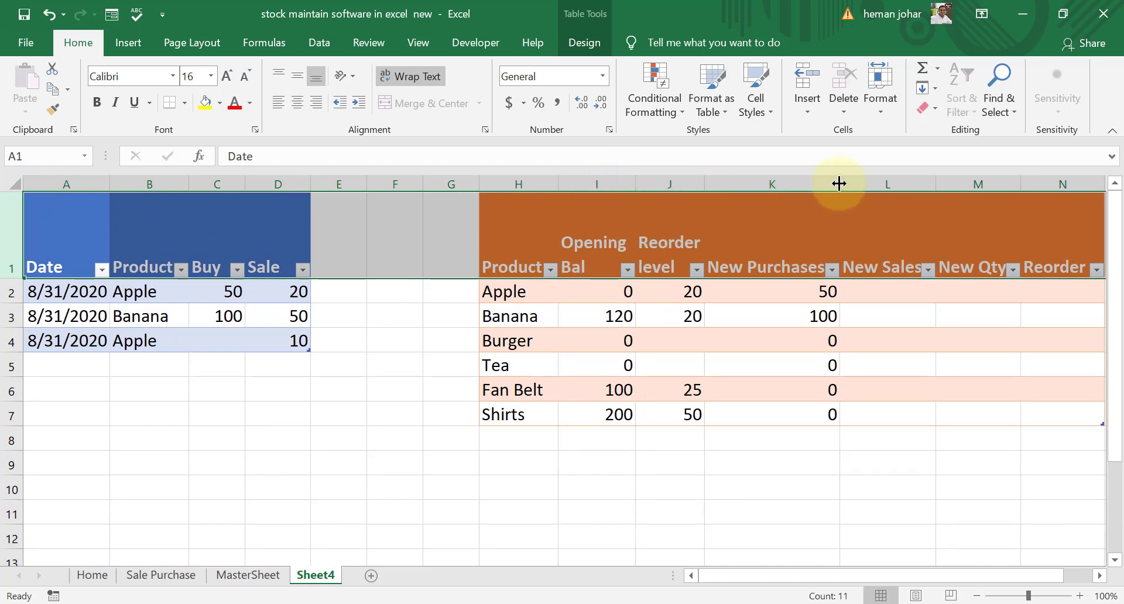
Narrow the New Purchases, New Sales and New Qty columns, and reduce row 1's height to fit two lines of header text
drag(839, 184, 796, 186)
drag(201, 422, 211, 439)
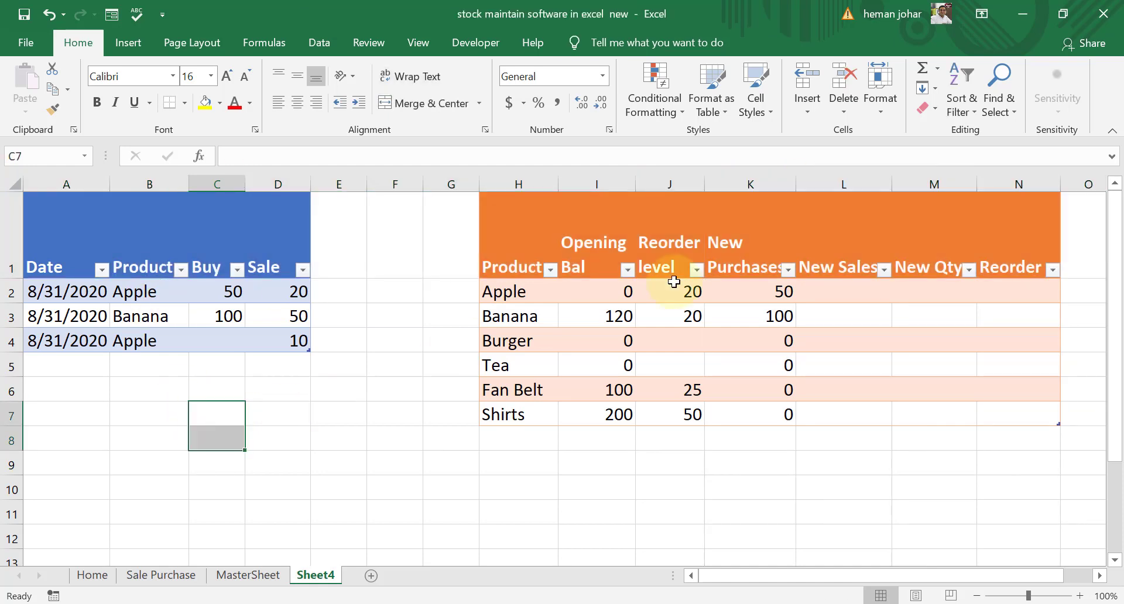
drag(891, 184, 873, 187)
drag(957, 183, 943, 186)
drag(12, 279, 12, 238)
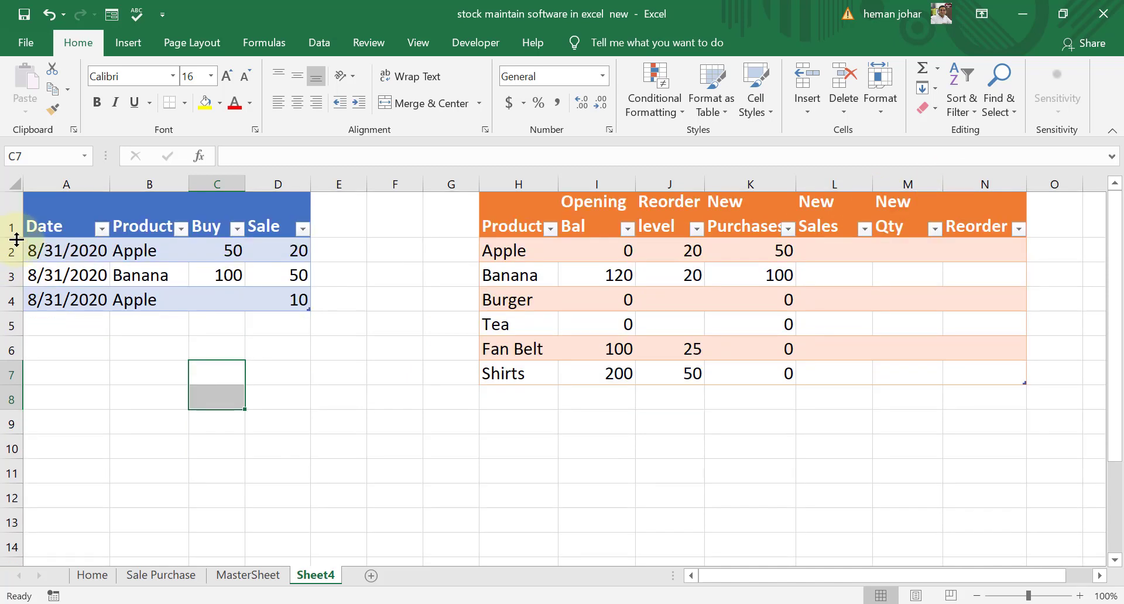
click(549, 447)
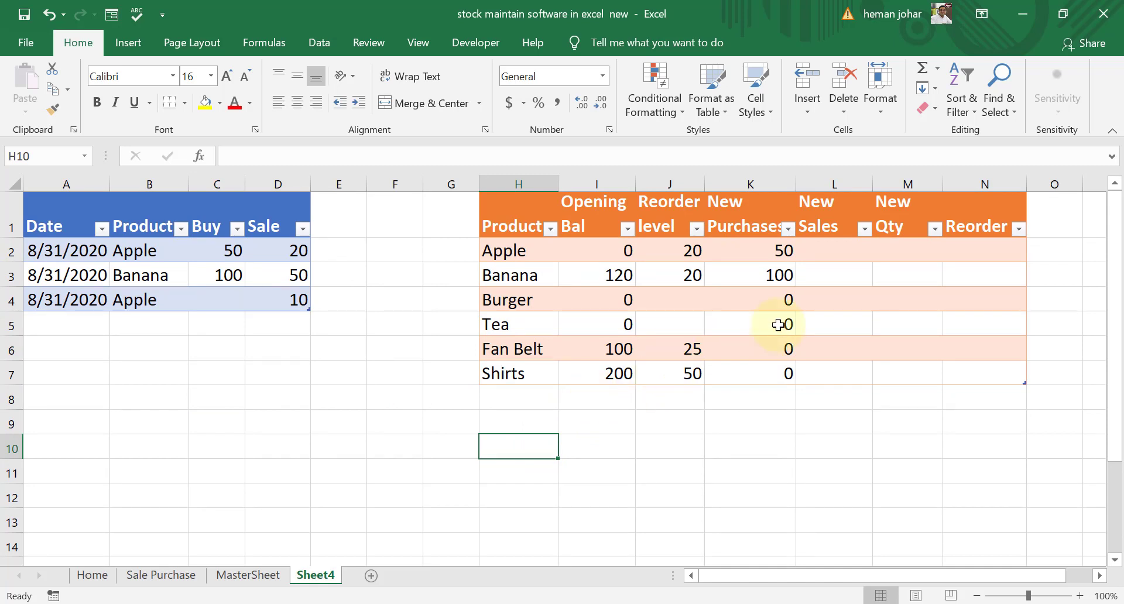
Start a SUMIF formula in L2 under New Sales with the sale-purchase table's Product column, Table3[Product], as its range
click(836, 253)
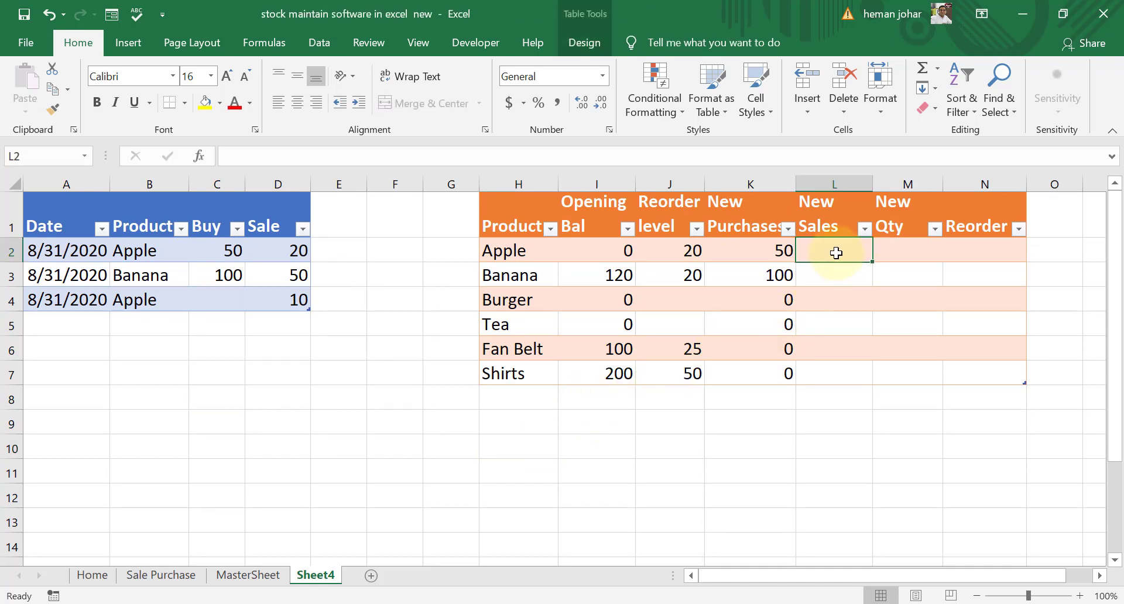
text(=)
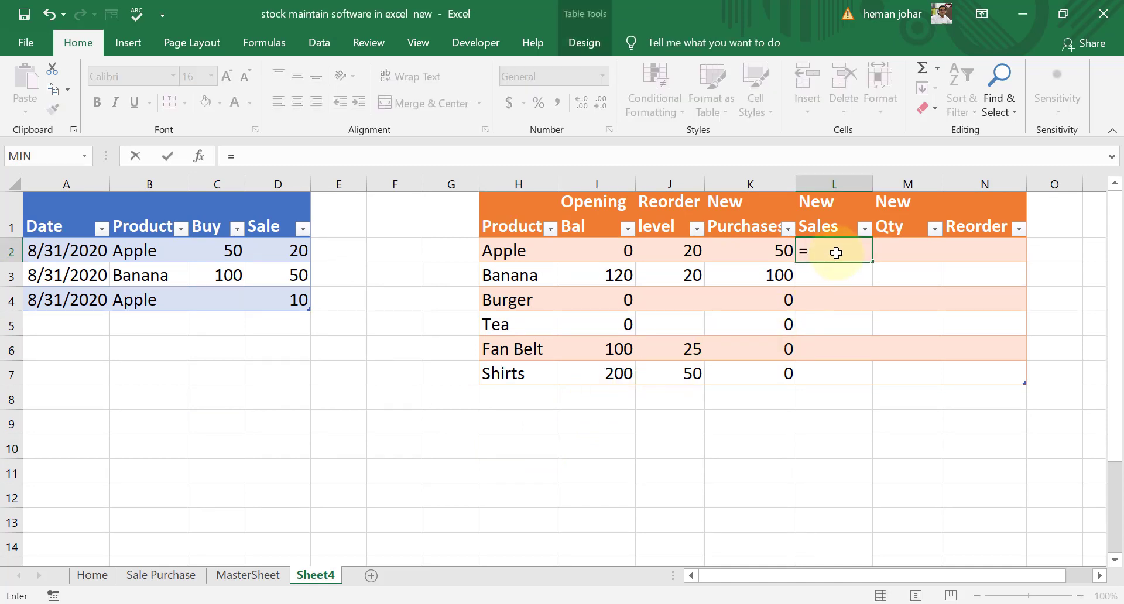
text(sumif)
key(Tab)
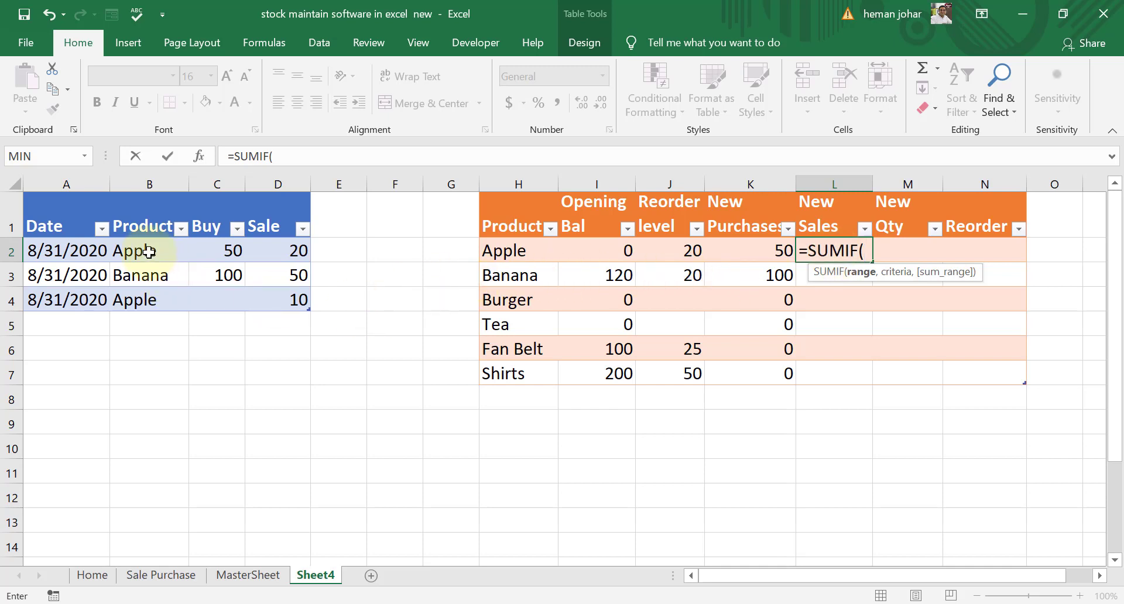
drag(149, 252, 146, 295)
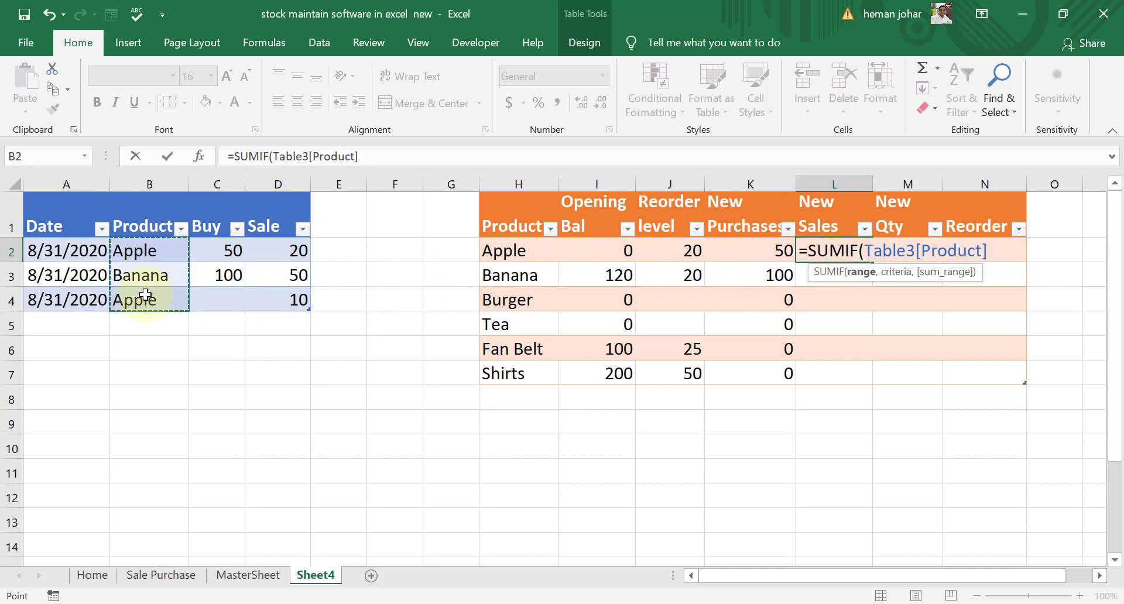
text(,)
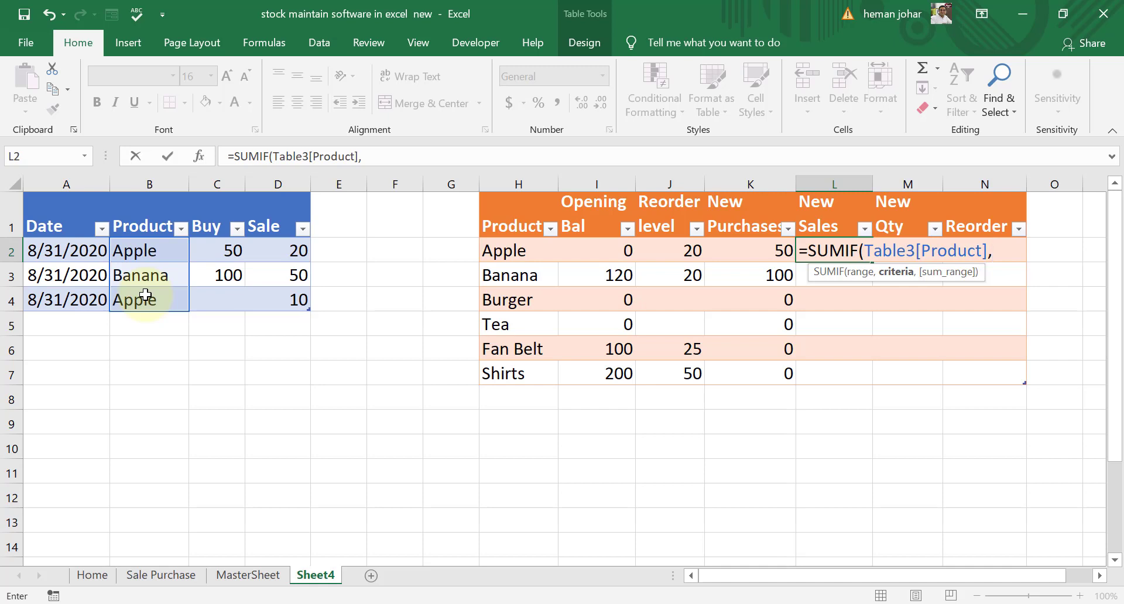
click(507, 252)
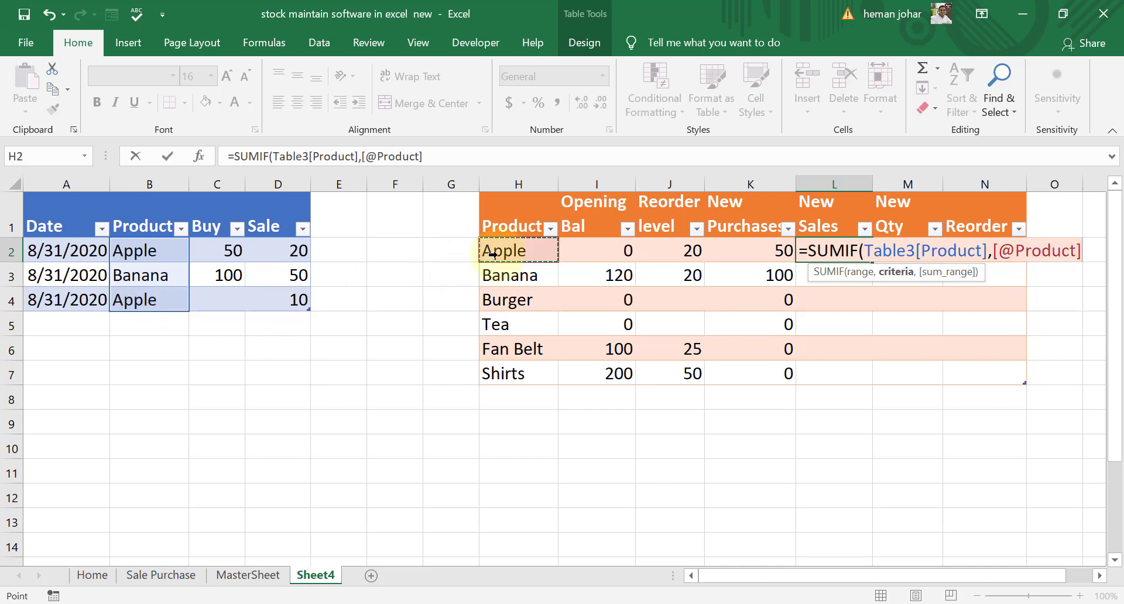
text(,)
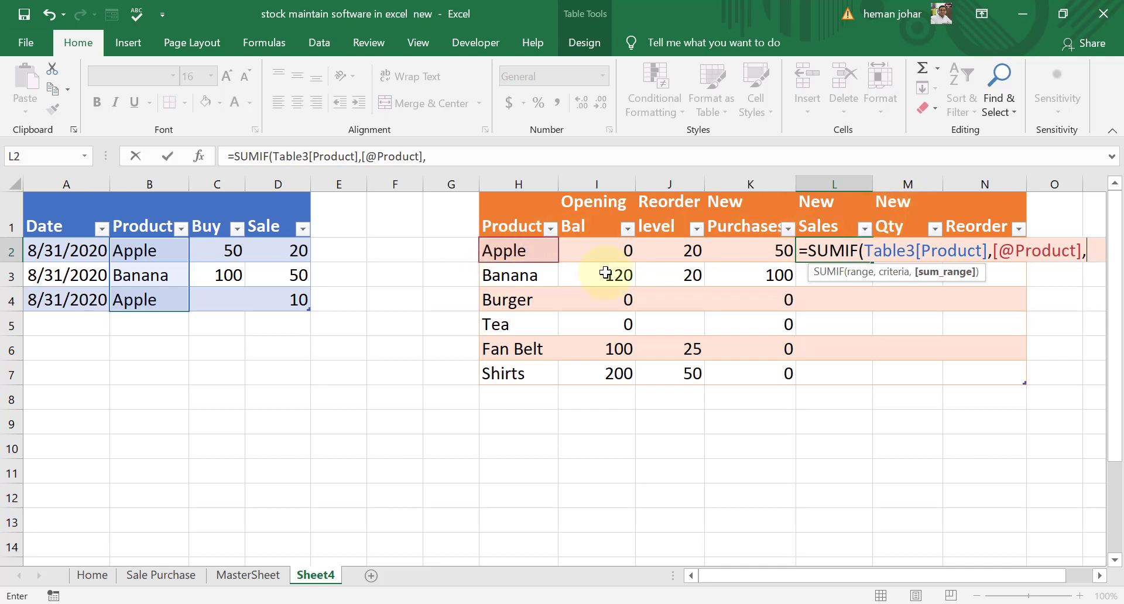
drag(285, 251, 282, 295)
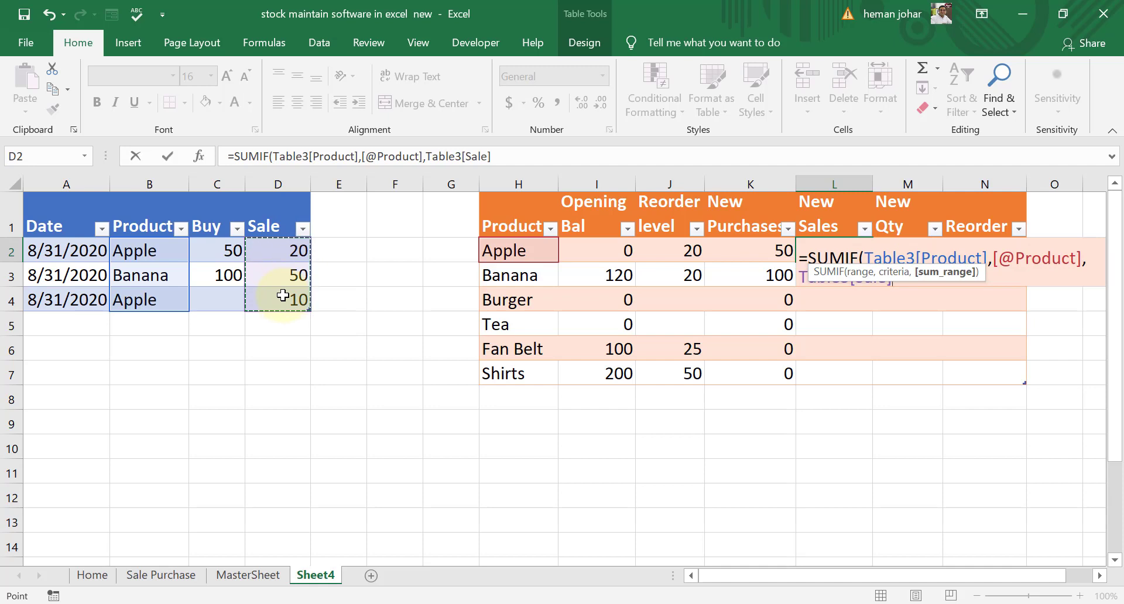
text())
key(Return)
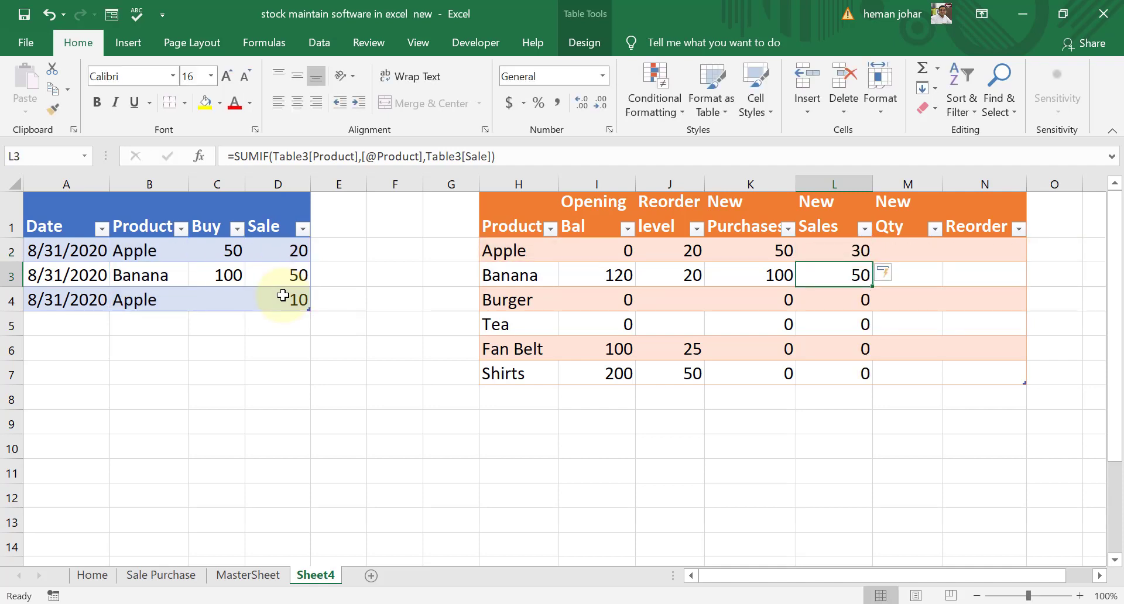
Examine the New Sales values of the products in L2:L7
key(Up)
key(Left)
key(Left)
key(Right)
key(Right)
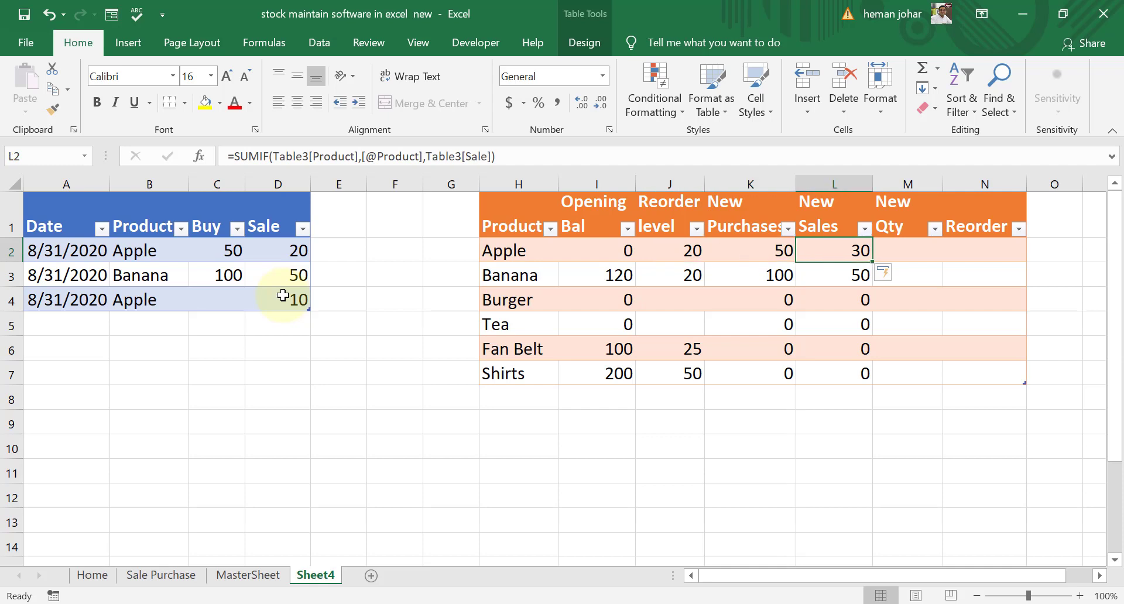
key(Down)
key(Down)
key(Down)
key(Down)
key(Down)
key(Down)
key(Up)
key(Up)
key(Up)
key(Up)
key(Up)
key(Up)
key(Right)
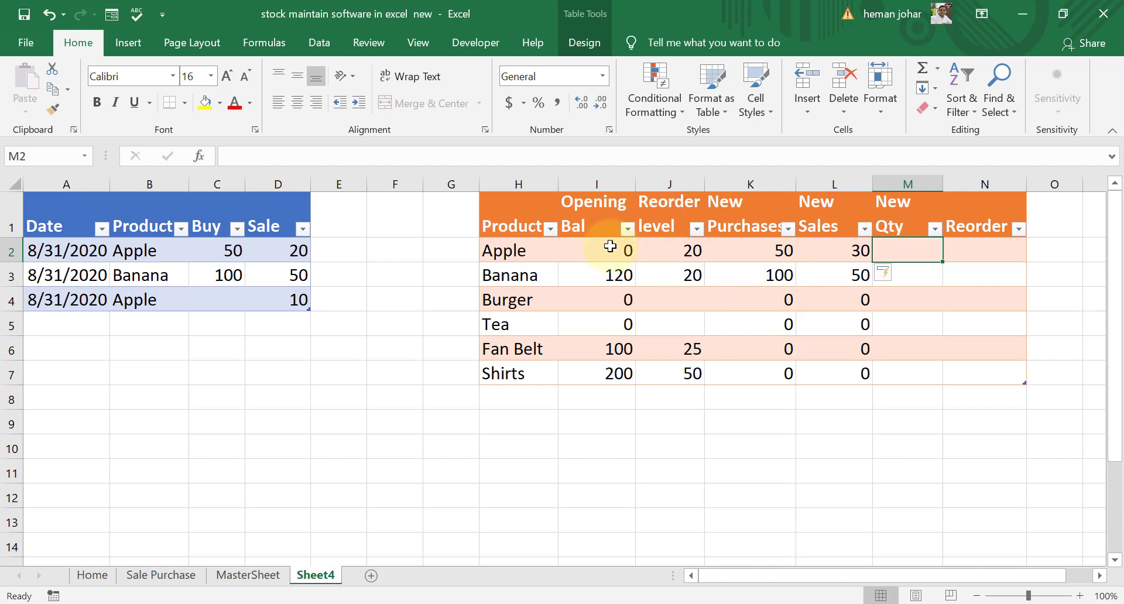
text(10)
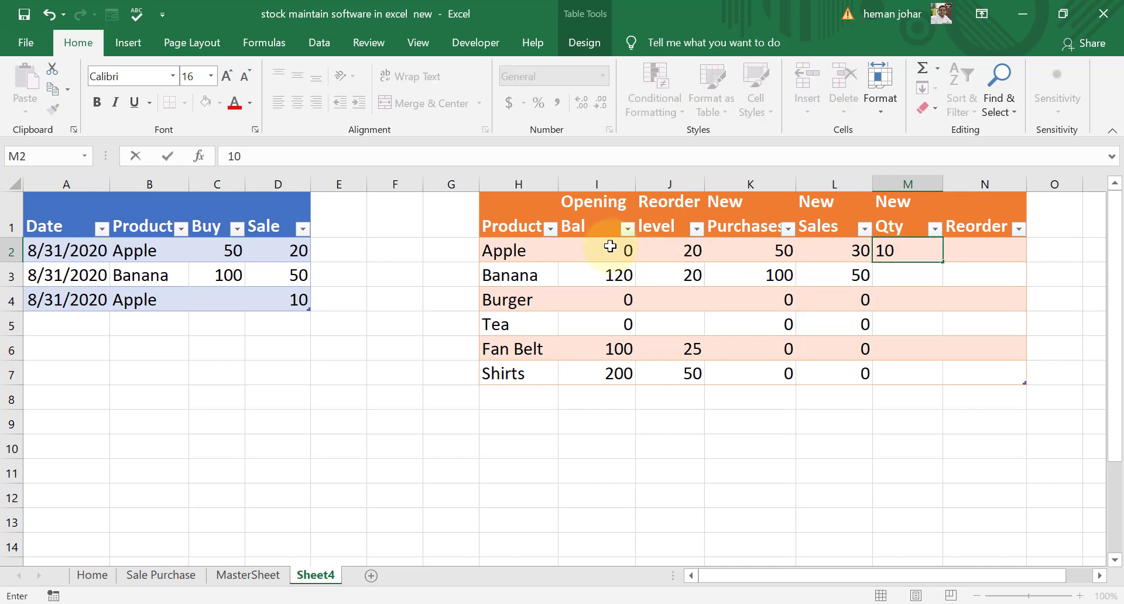
key(Escape)
Set Apple's Opening Bal in I2 to 10
key(Left)
key(Left)
key(Left)
key(Left)
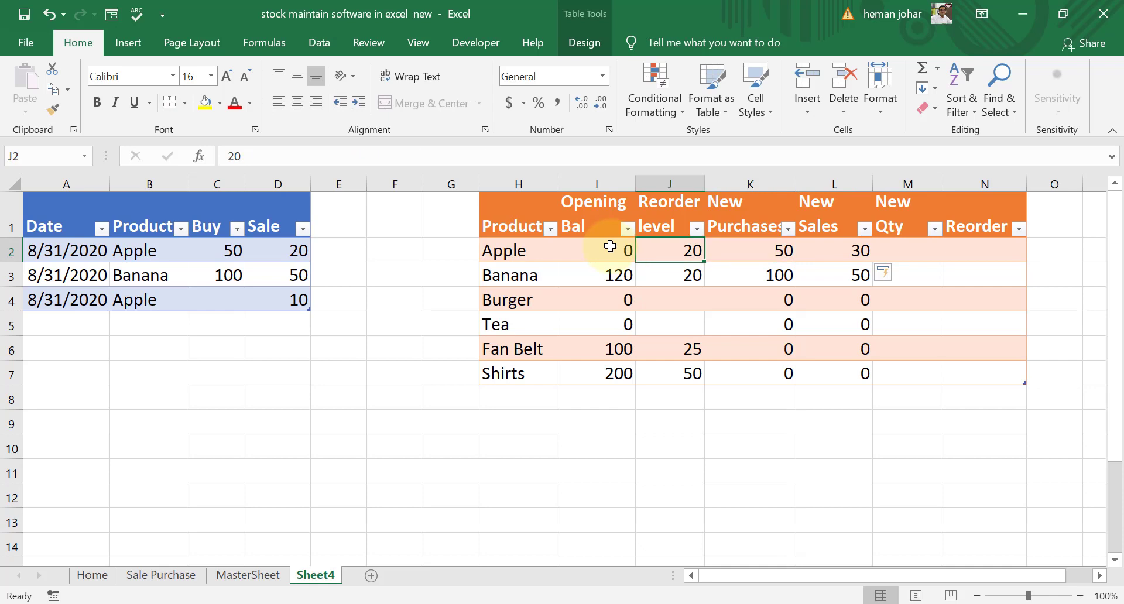
text(1-)
text(0)
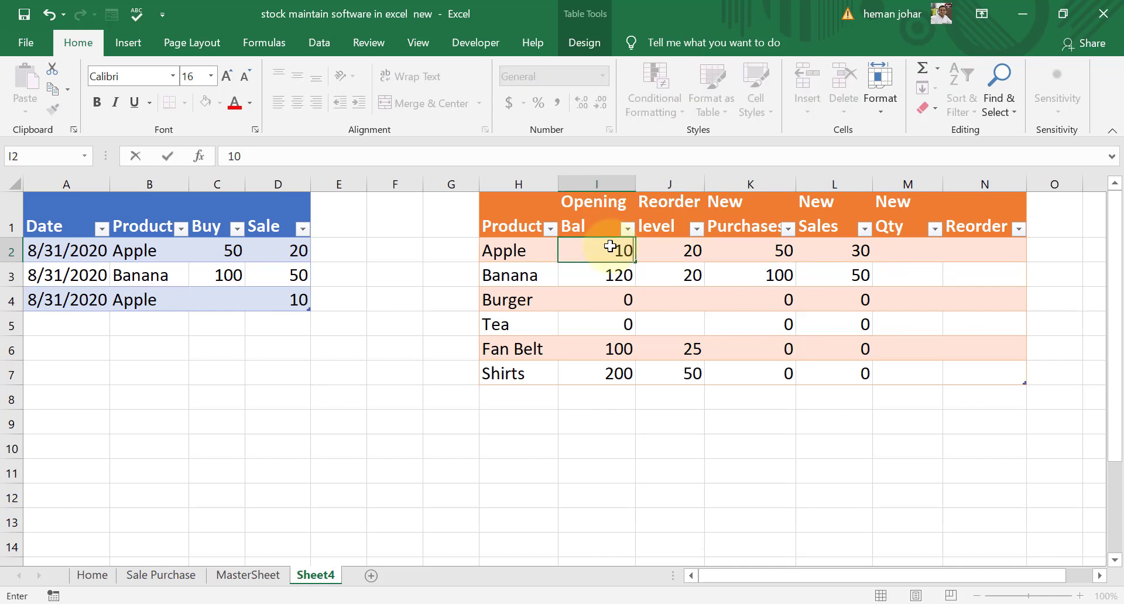
key(Return)
Start a formula in M2 under New Qty with Apple's opening balance, [@[Opening Bal]], as its first term
click(610, 246)
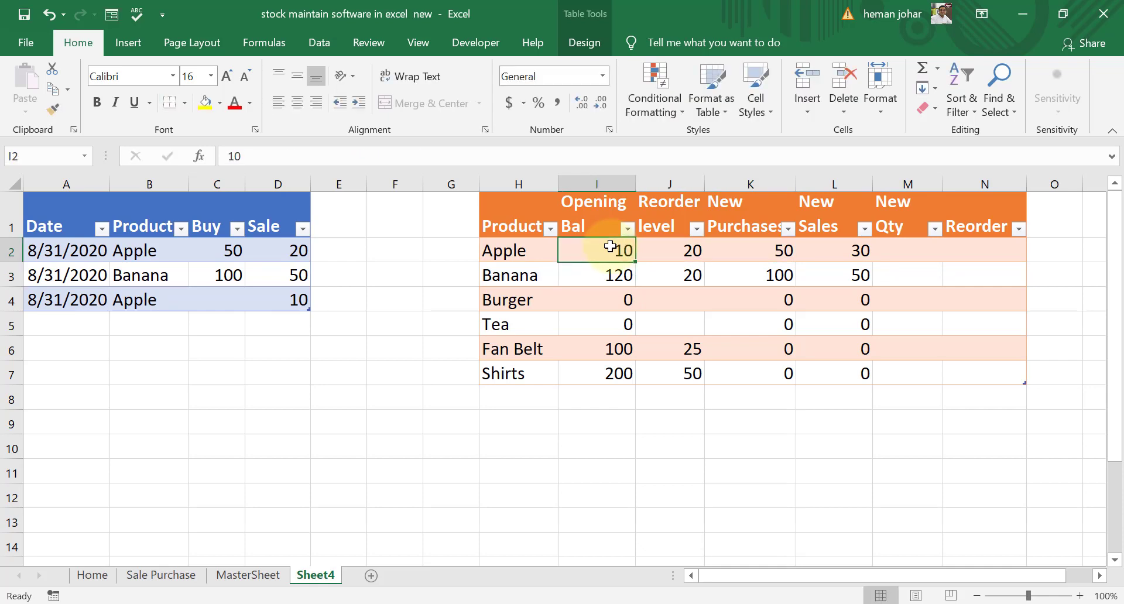
key(Right)
key(Right)
key(Right)
key(Right)
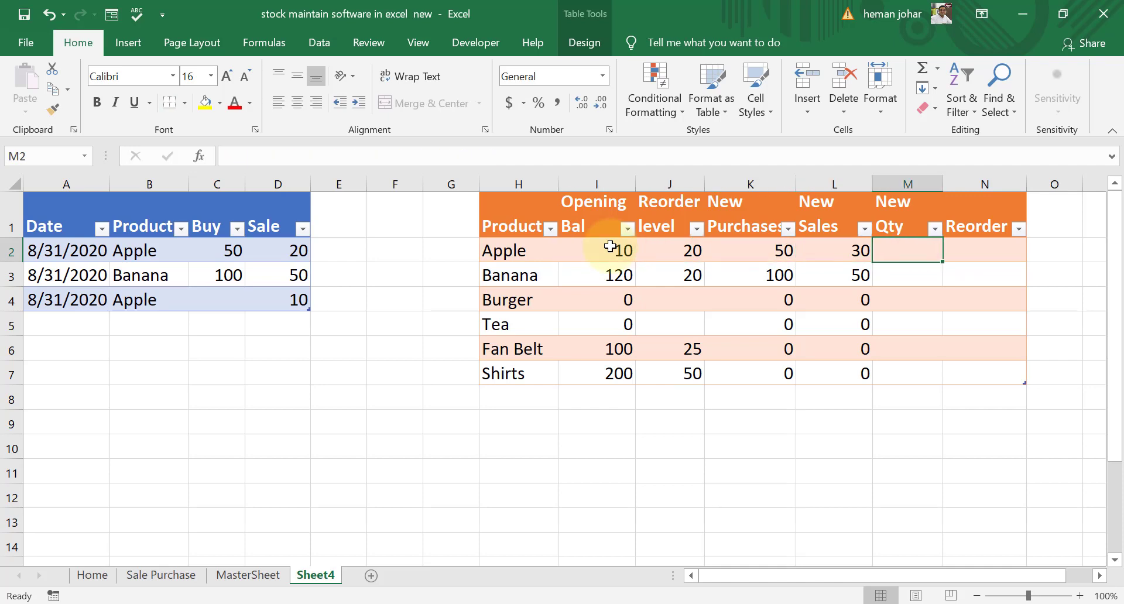
text(=)
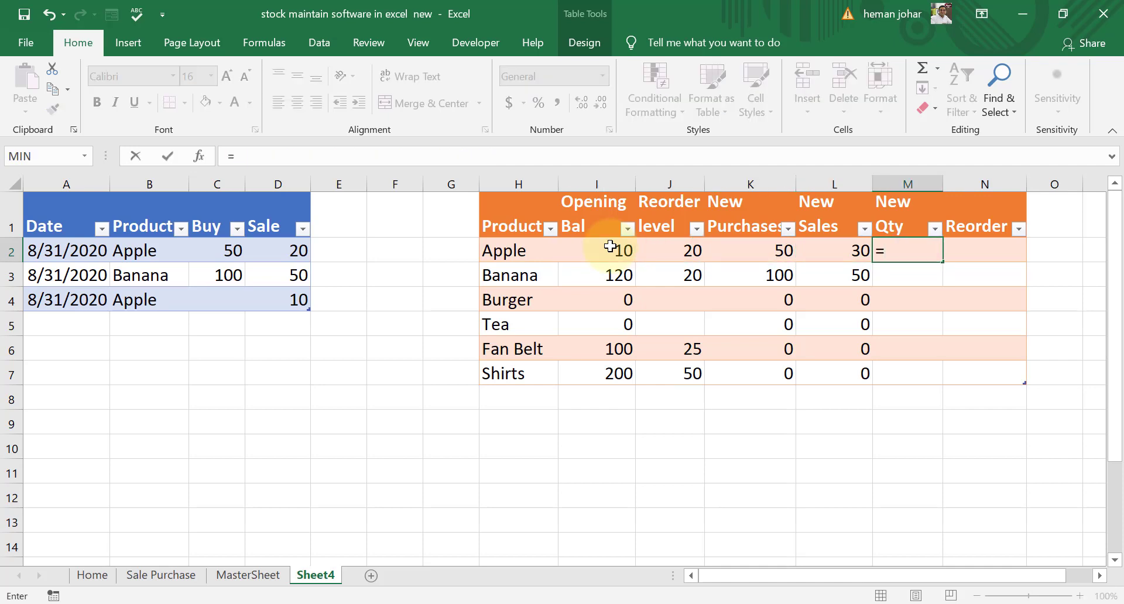
key(Left)
key(Left)
key(Left)
key(Left)
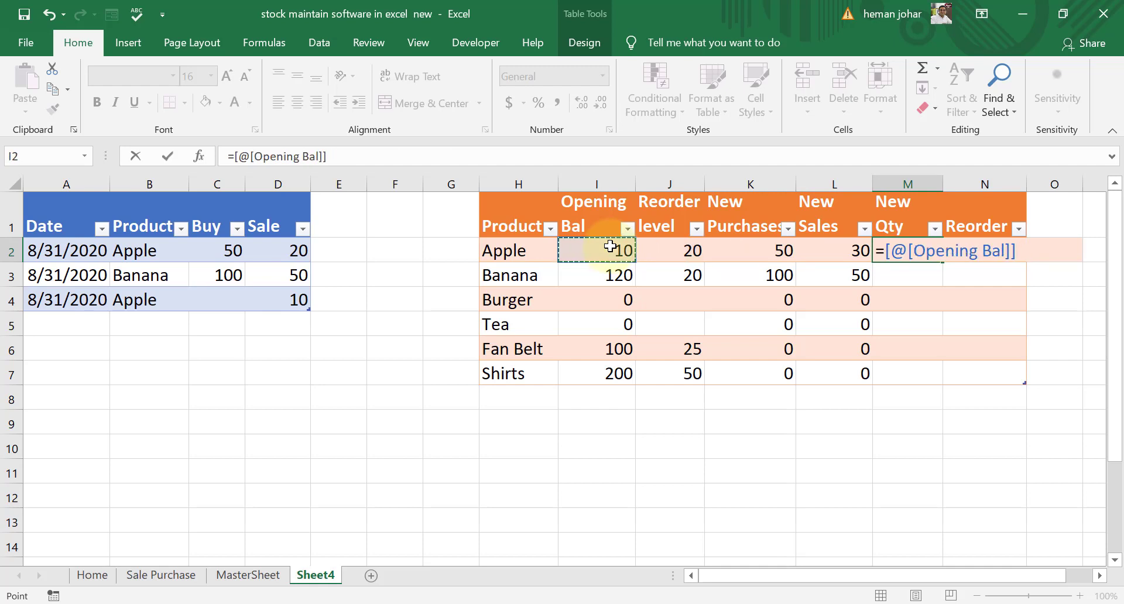
Complete the New Qty formula by adding ([@[New Purchases]]-[@[New Sales]]) to the opening balance
text(+()
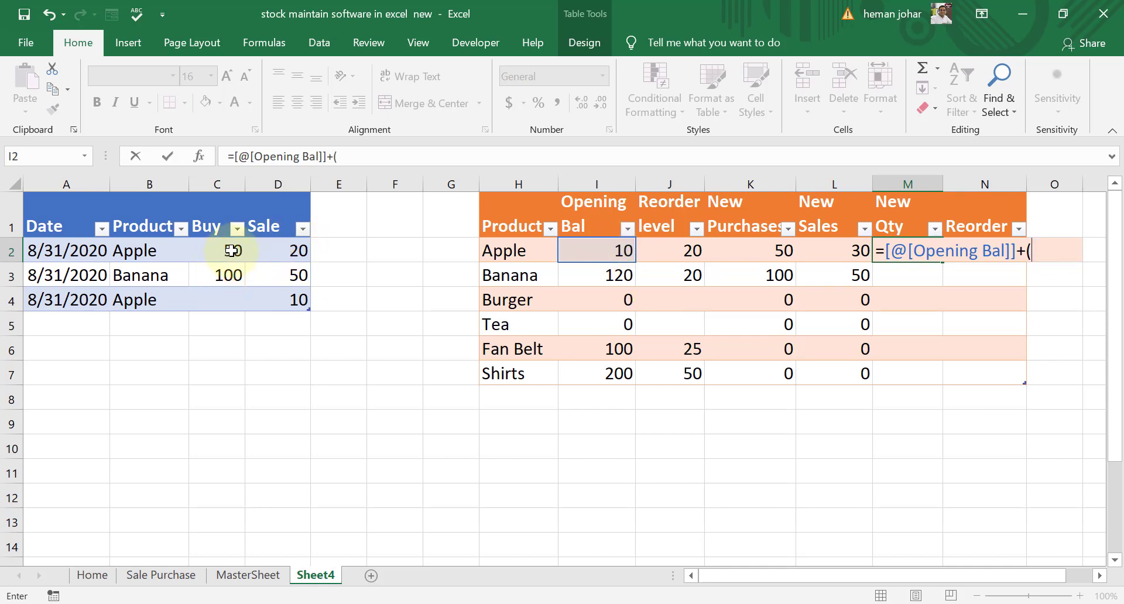
click(776, 251)
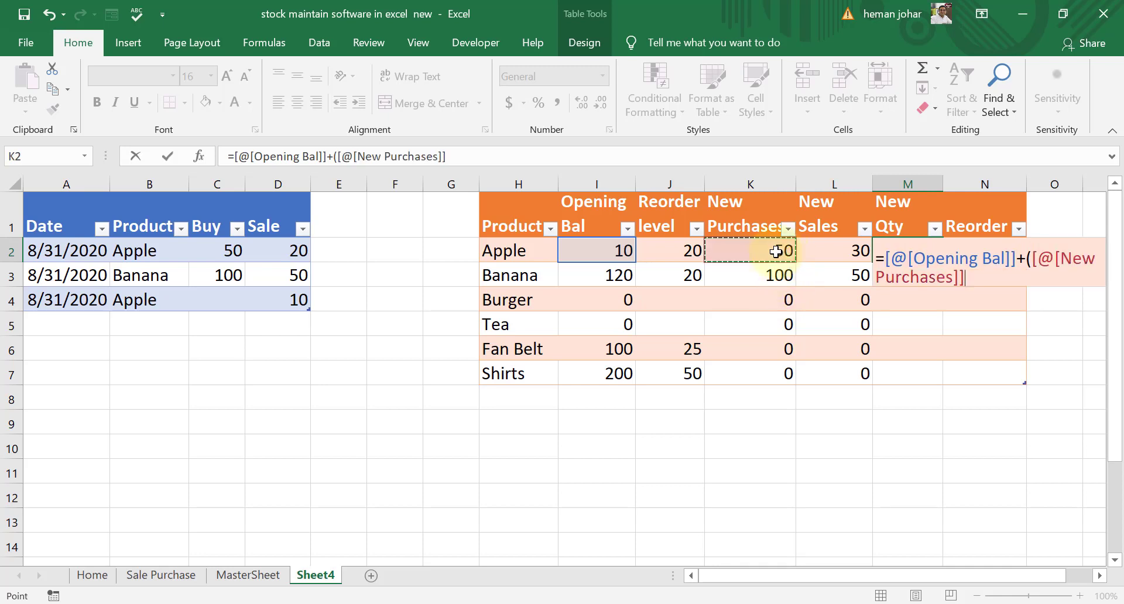
text(-)
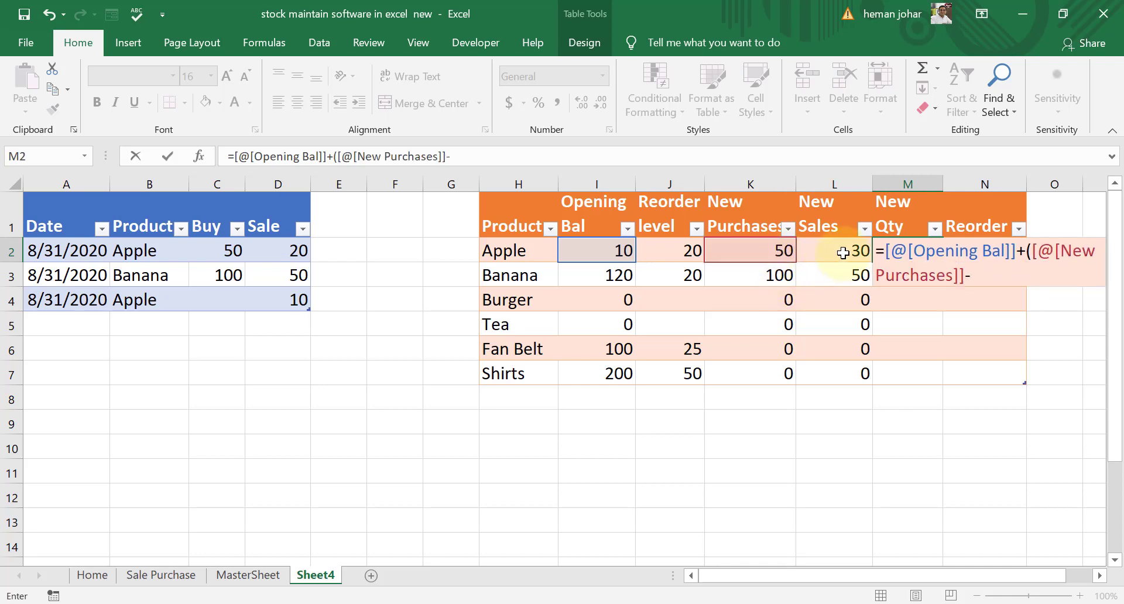
click(843, 253)
text())
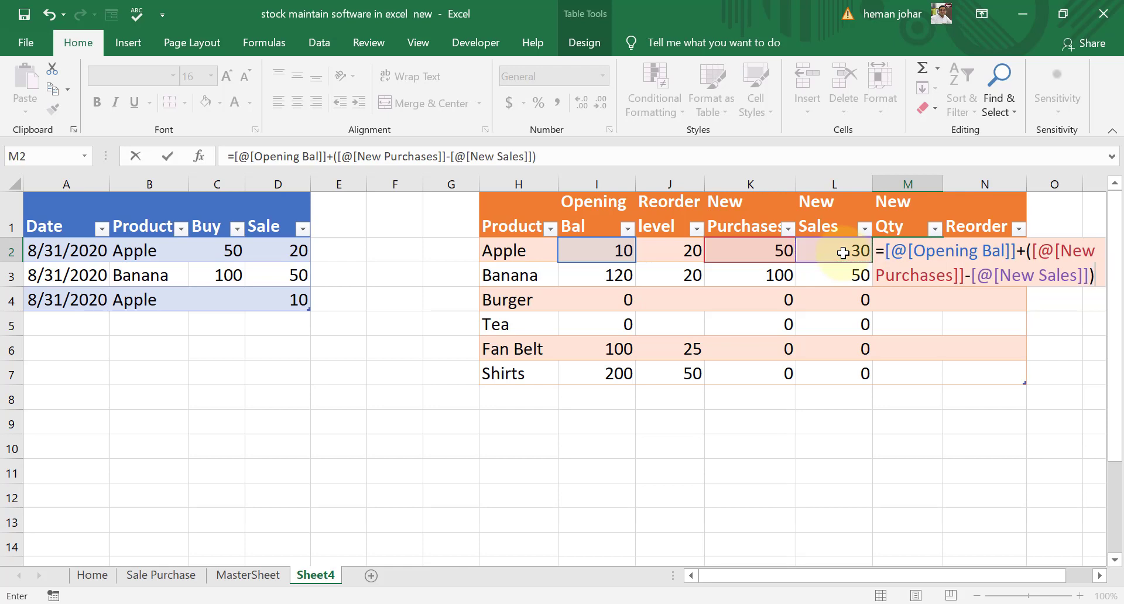
key(ctrl+Return)
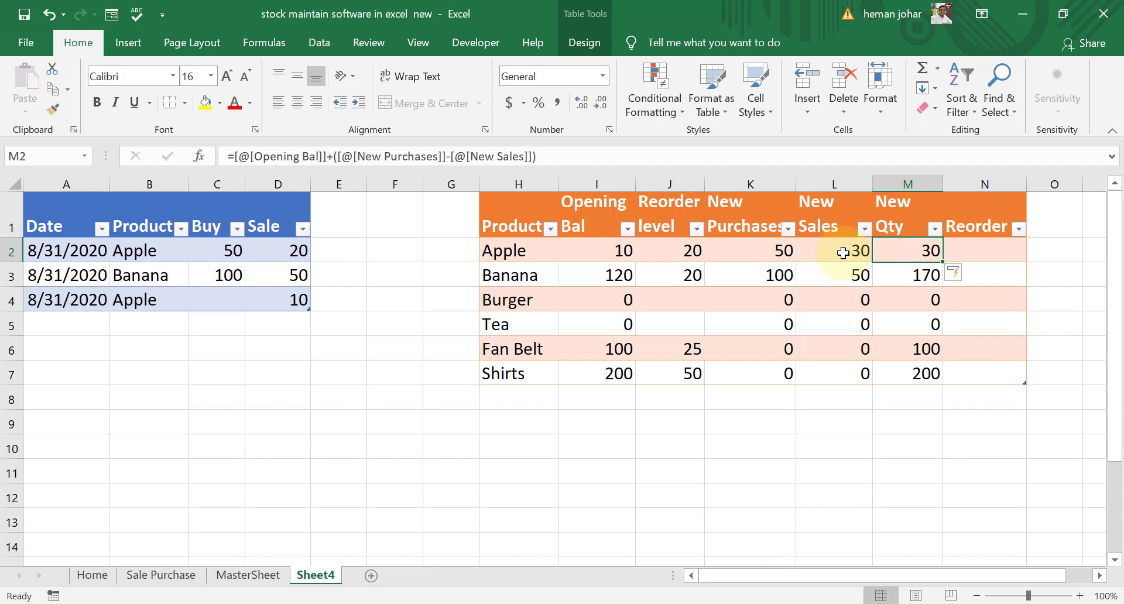
Examine Apple's Opening Bal, New Purchases and New Sales cells that feed the New Qty formula
click(609, 245)
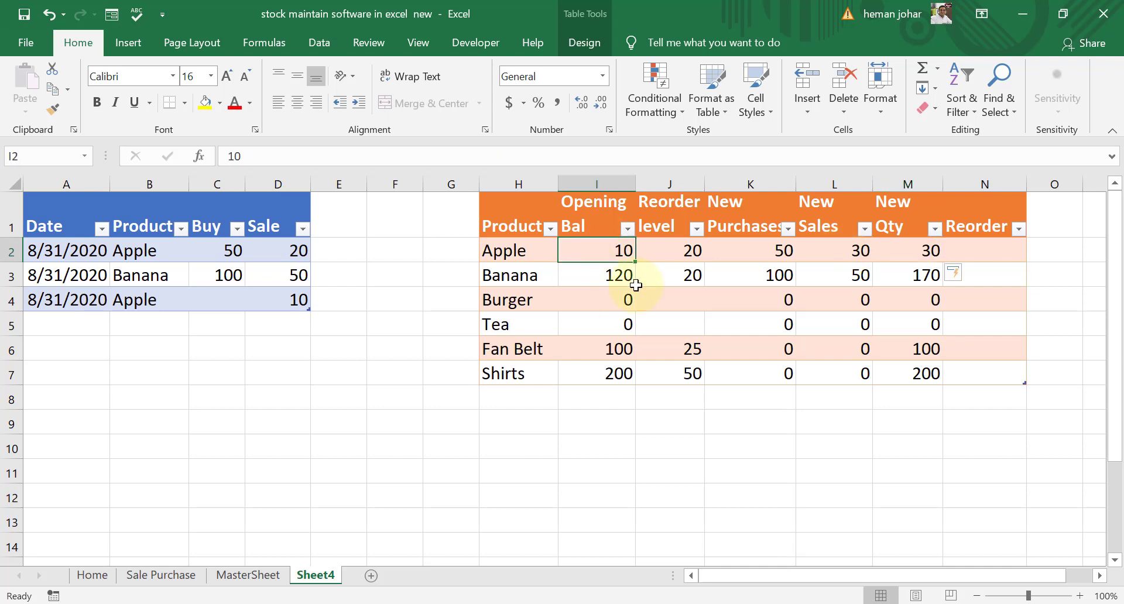
click(767, 245)
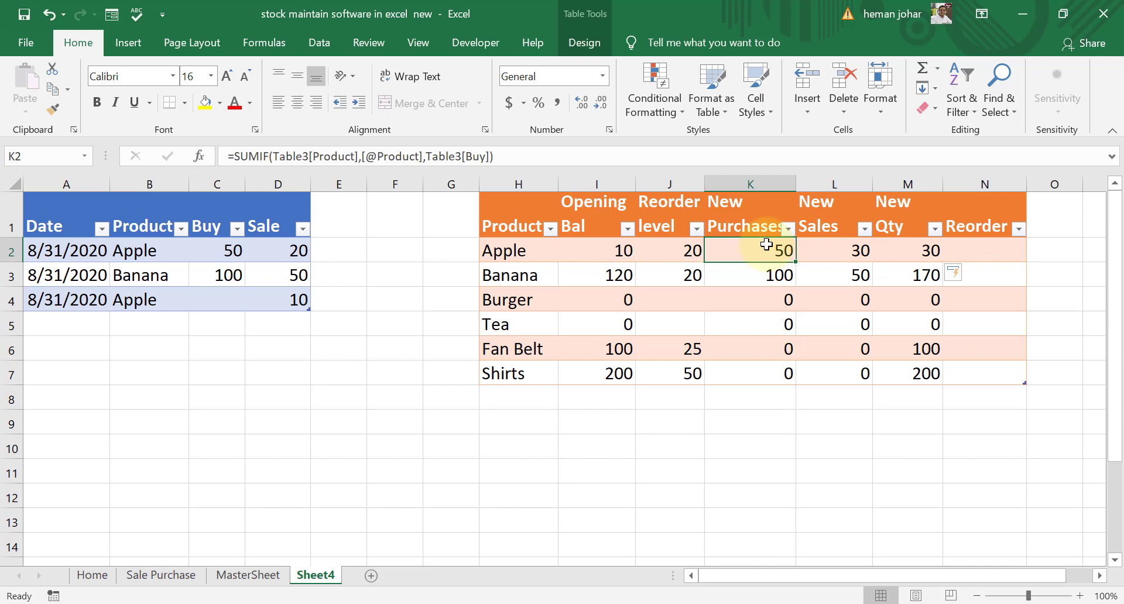
click(815, 254)
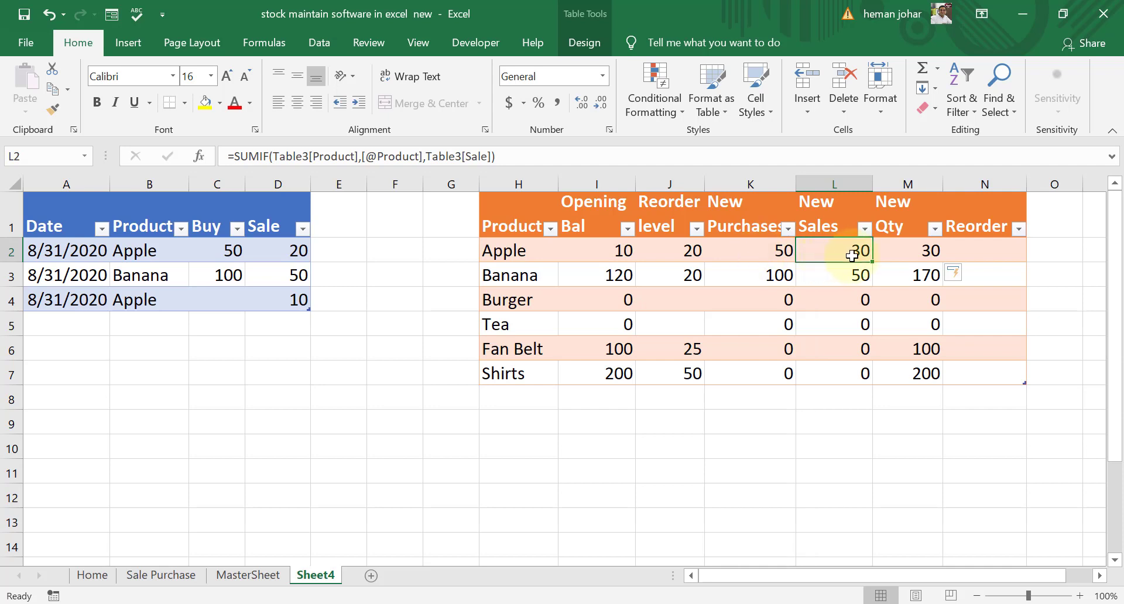
click(618, 250)
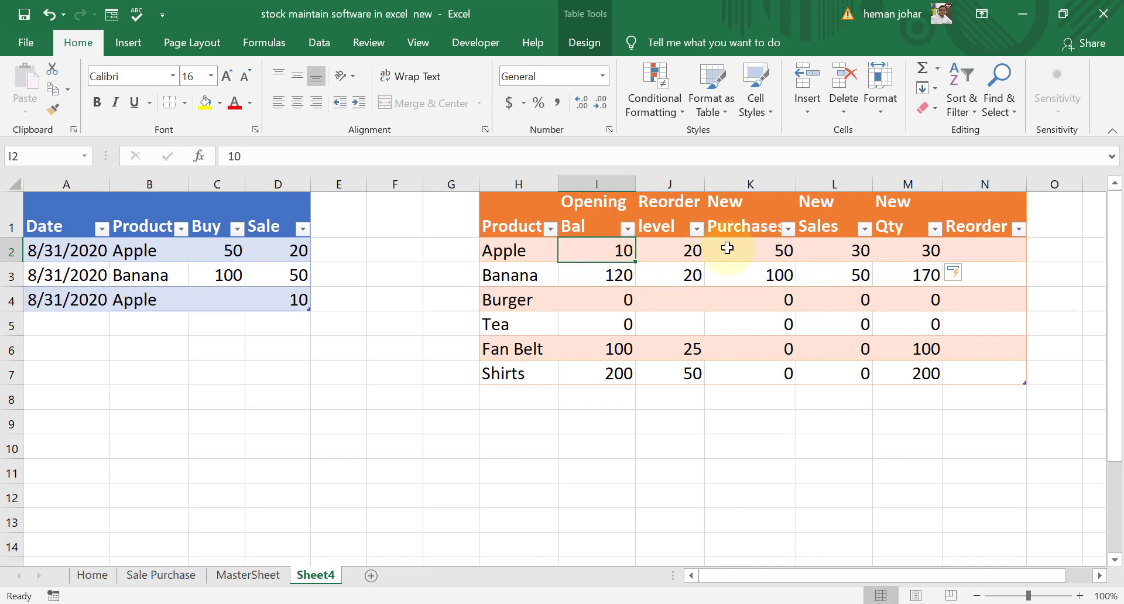
Add an Apple entry with a Sale of 10 in row 5 of the sale-purchase table, leaving Date and Buy empty
click(926, 245)
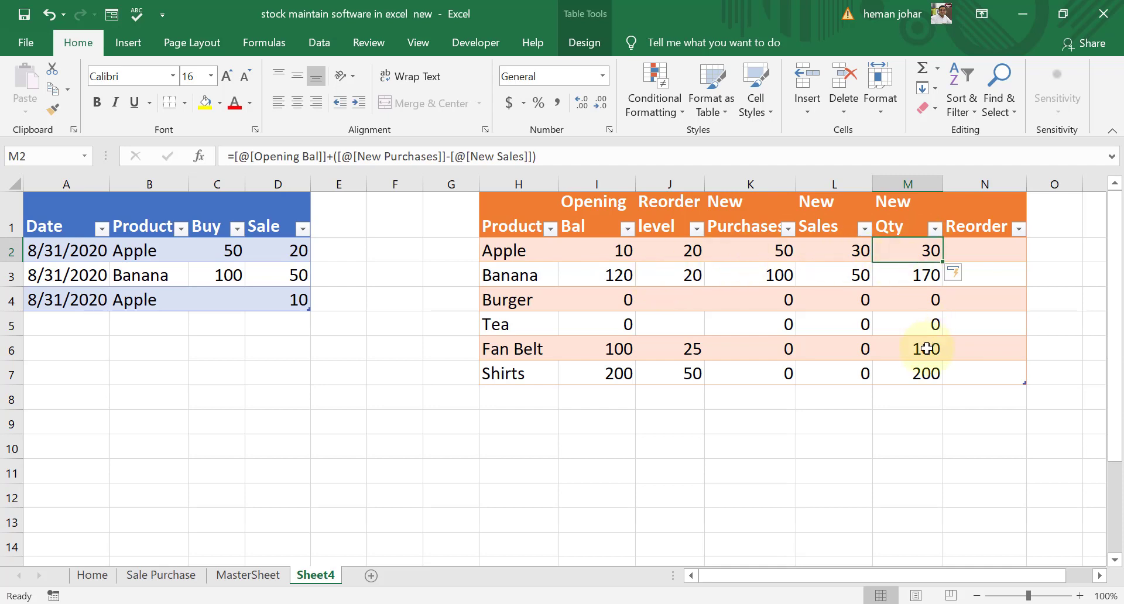
click(72, 328)
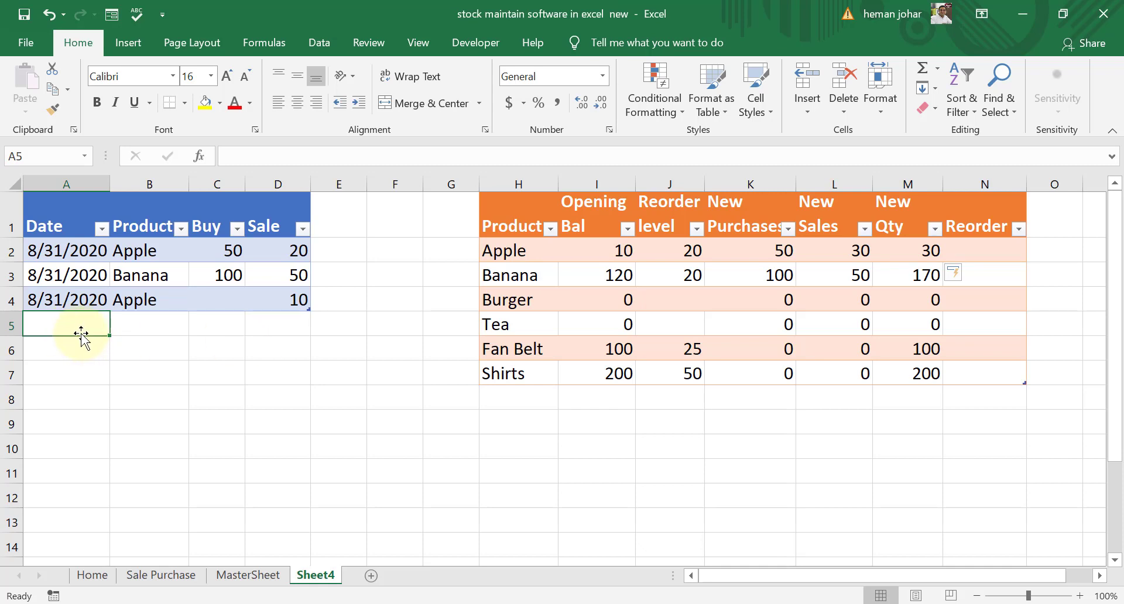
key(Tab)
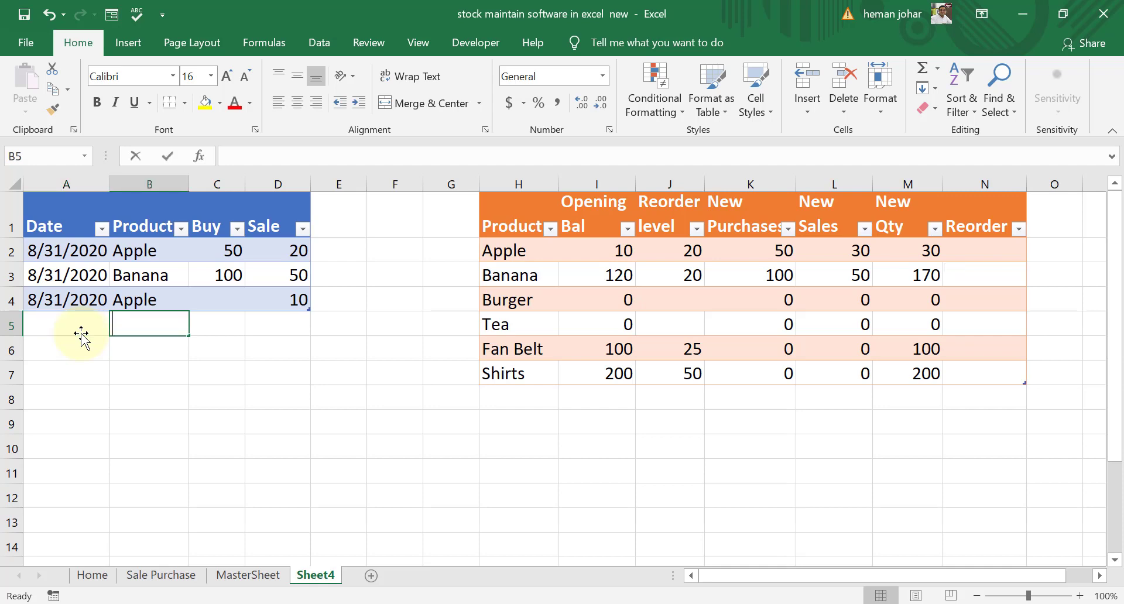
text(apple)
key(Tab)
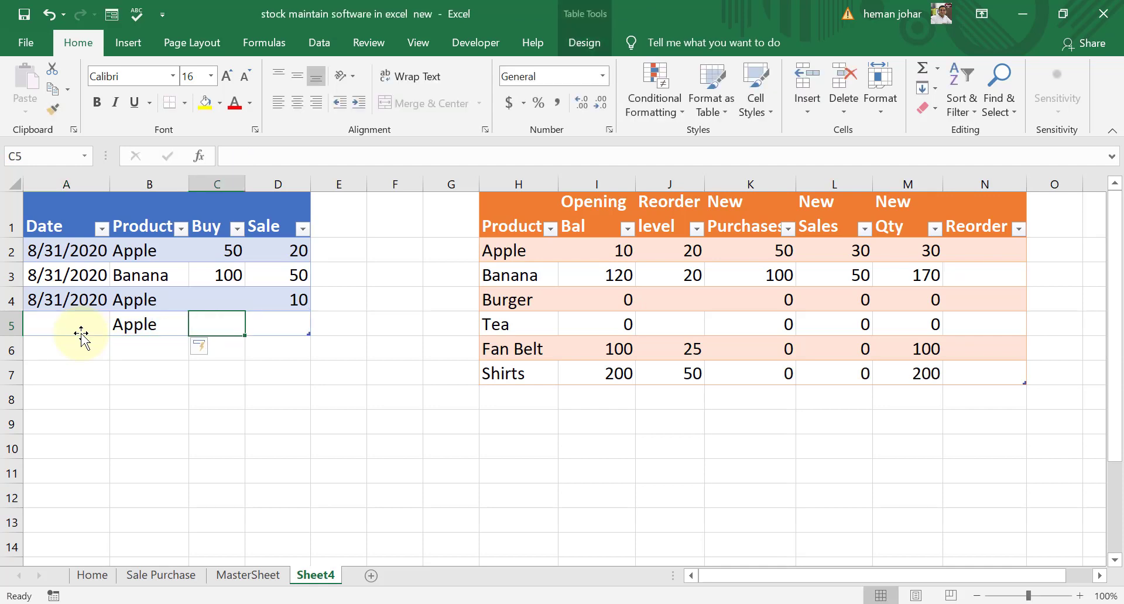
key(Tab)
text(10)
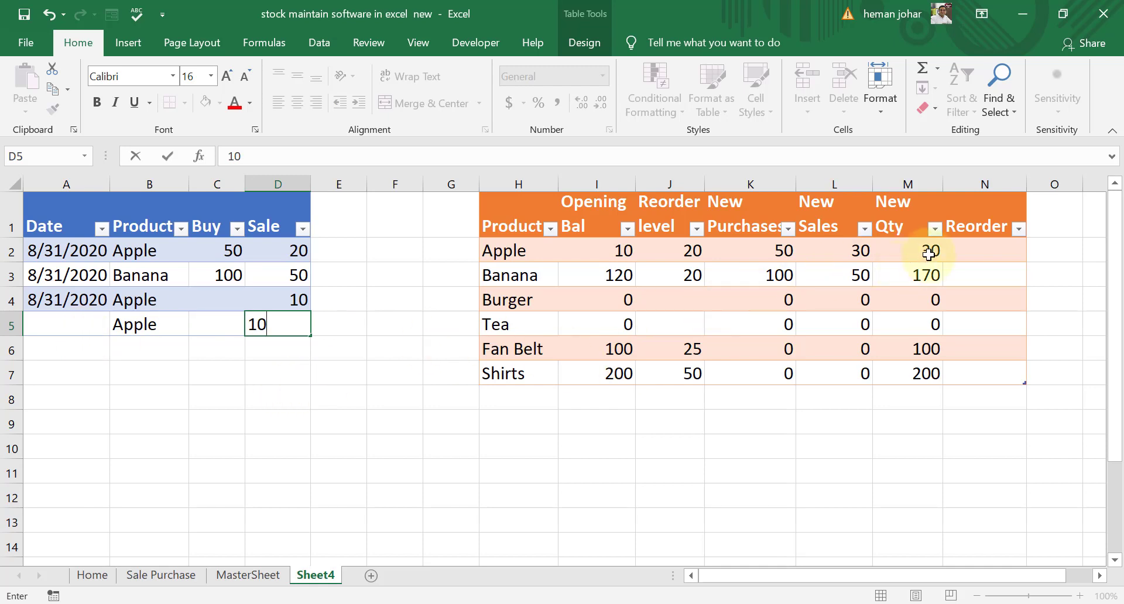
key(Return)
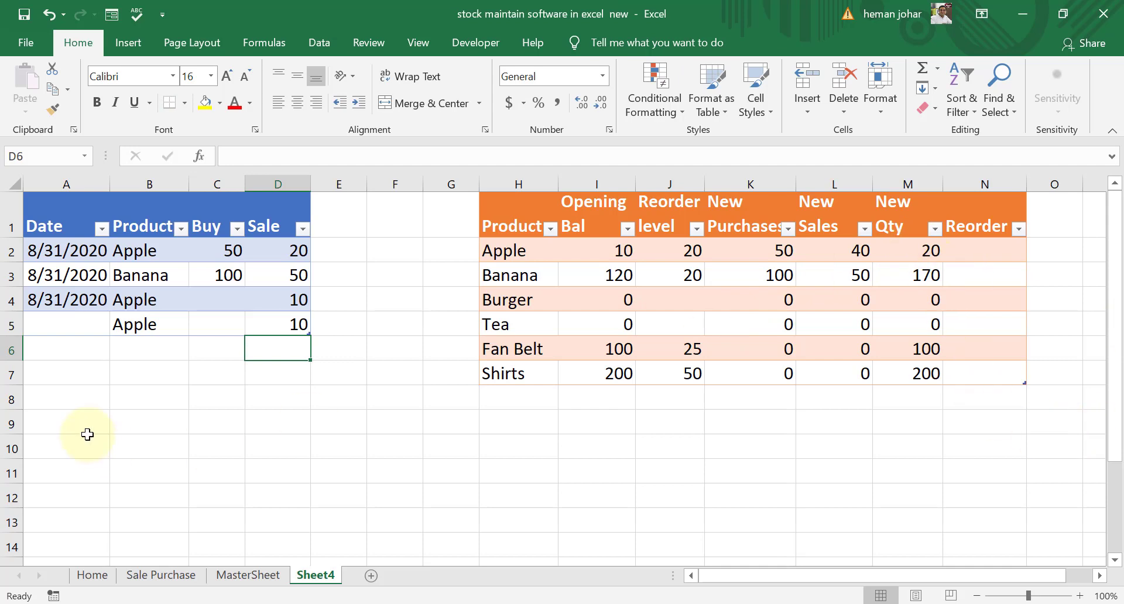
Enter burger as the product in B6 of the sale-purchase table
click(151, 347)
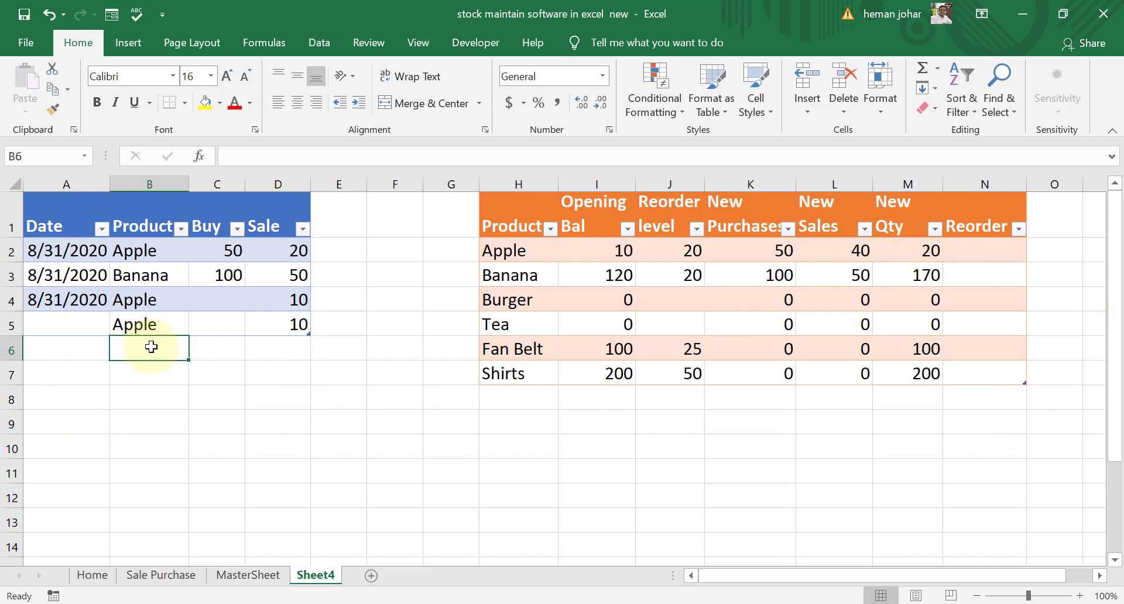
text(bur)
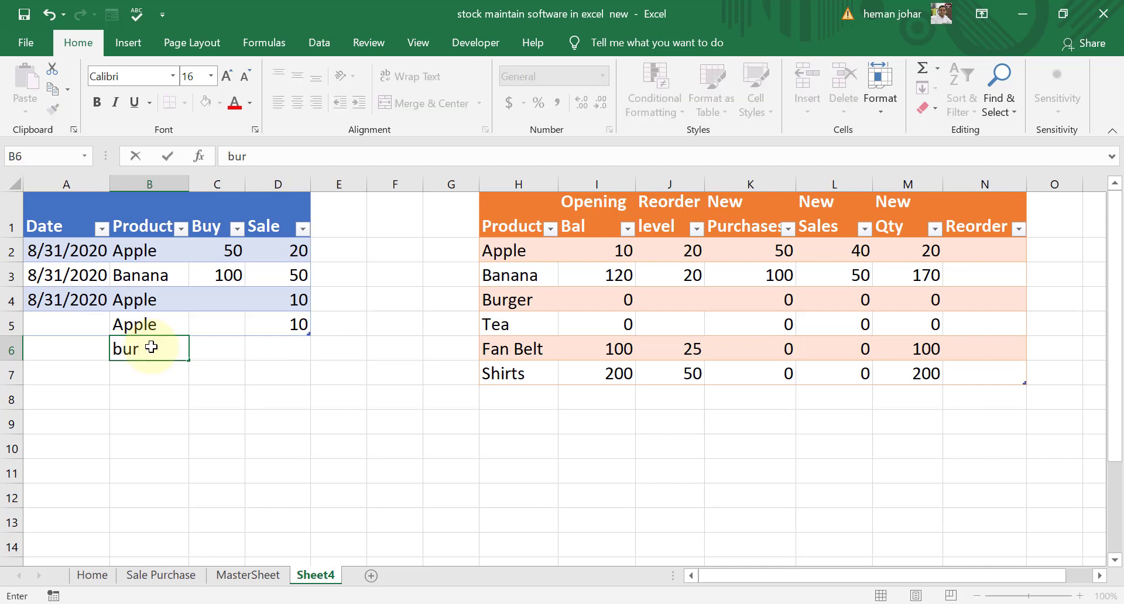
click(156, 346)
text(r)
key(BackSpace)
text(ger)
key(ctrl+Return)
key(Return)
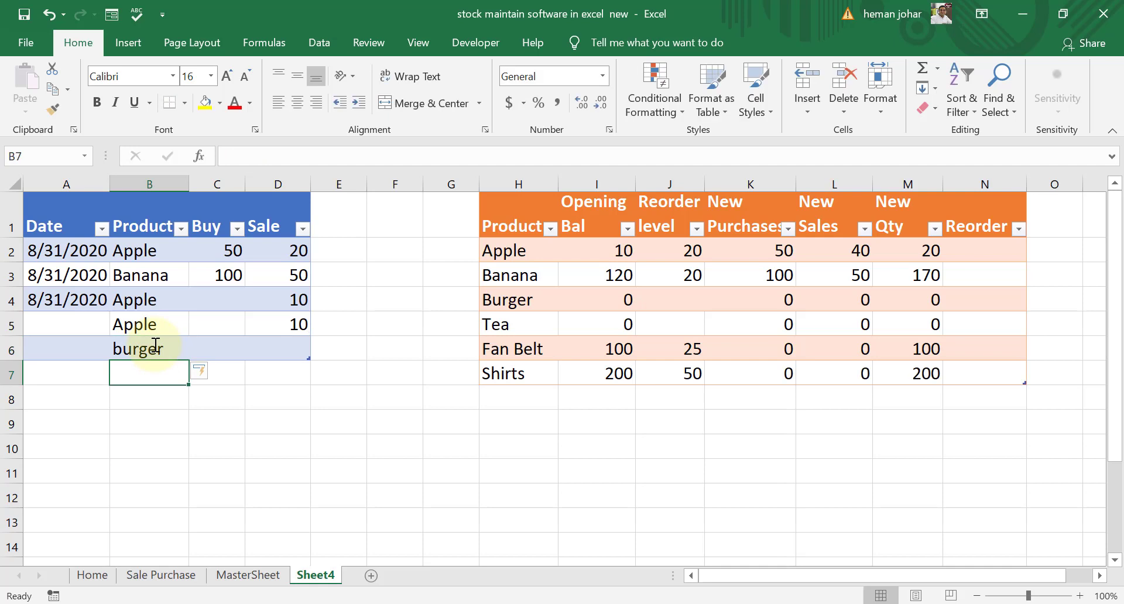
Record a Buy of 25 and a Sale of 20 for the burger entry in row 6
key(Up)
key(Right)
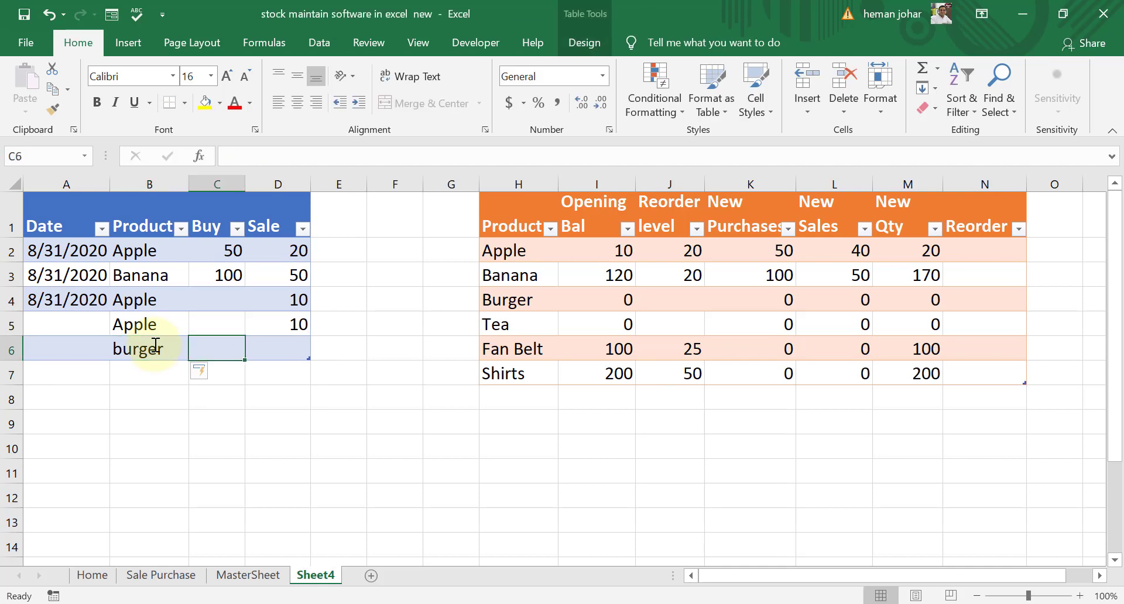
text(25)
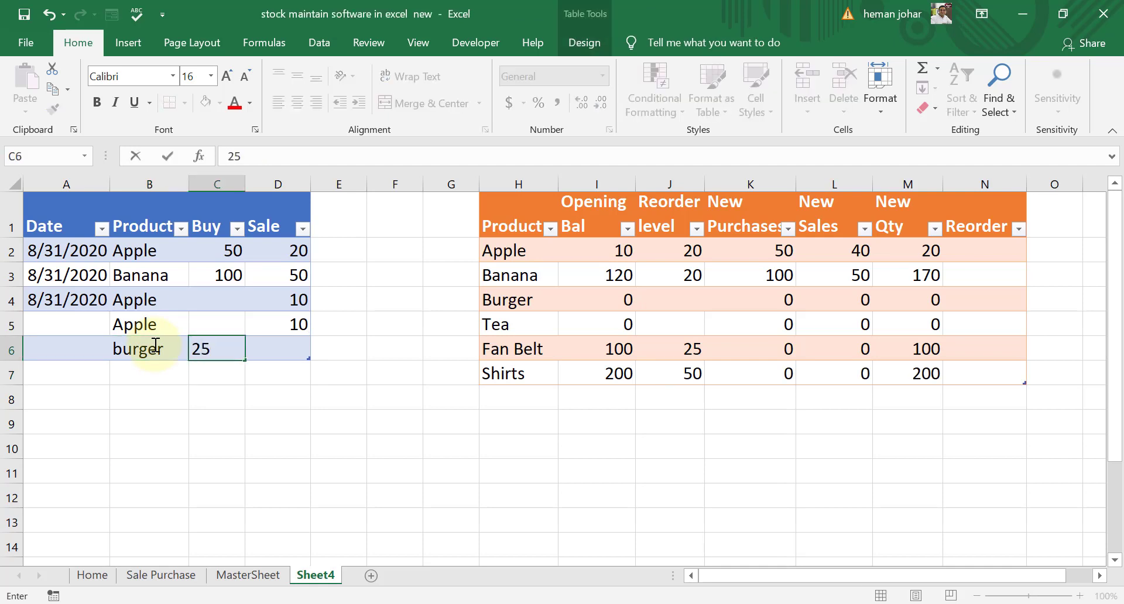
key(Tab)
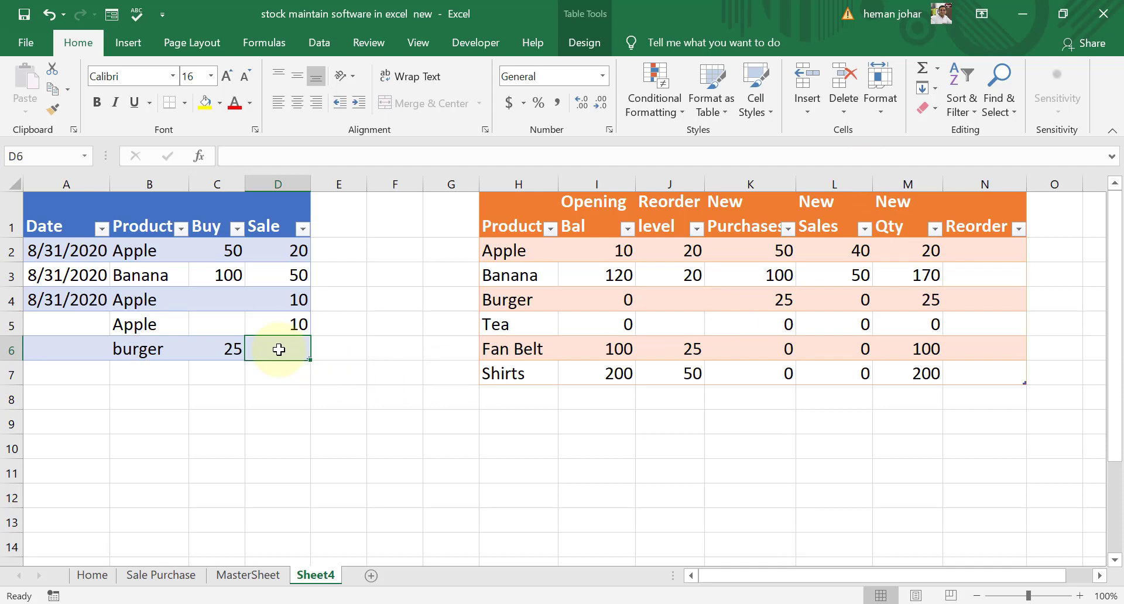
text(20)
key(Return)
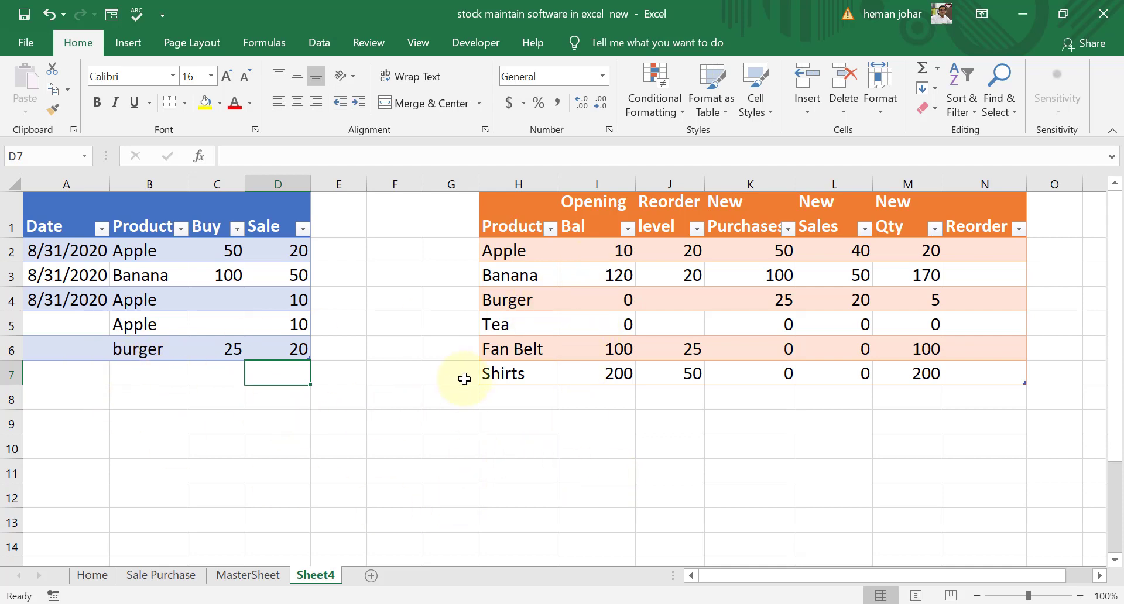
Add Pizza as a new product in row 8 of the master stock table with an Opening Bal of 0
click(512, 398)
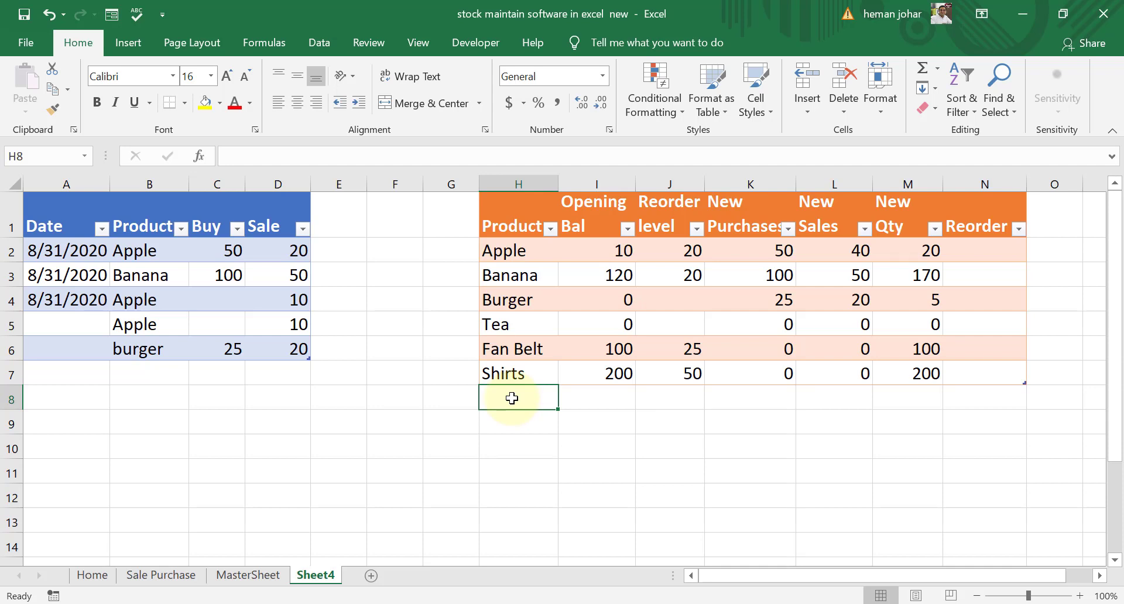
text(Pizza)
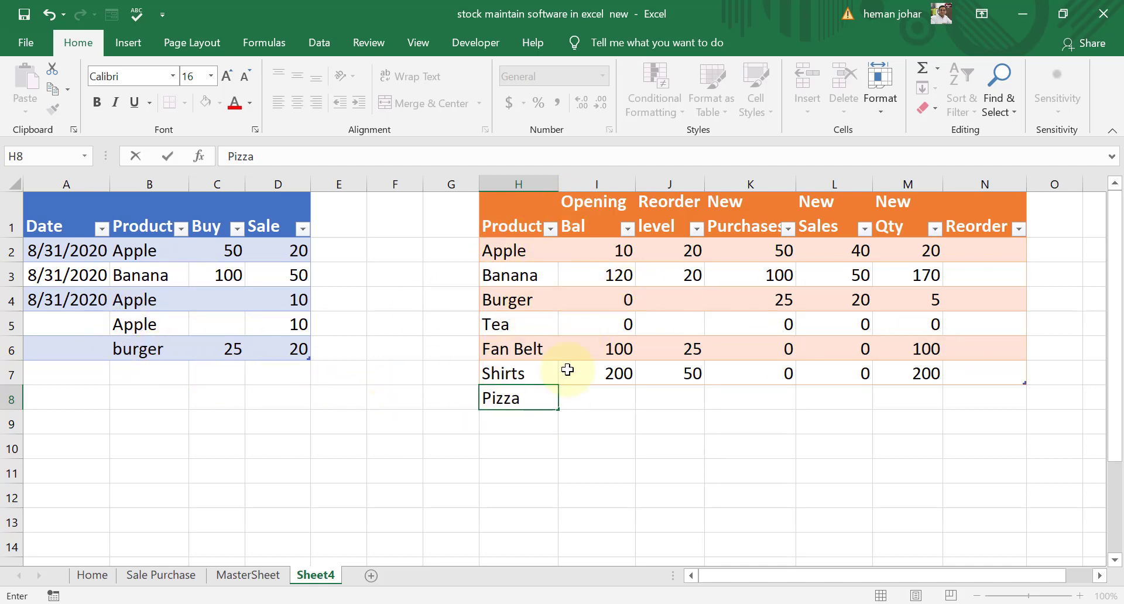
key(Tab)
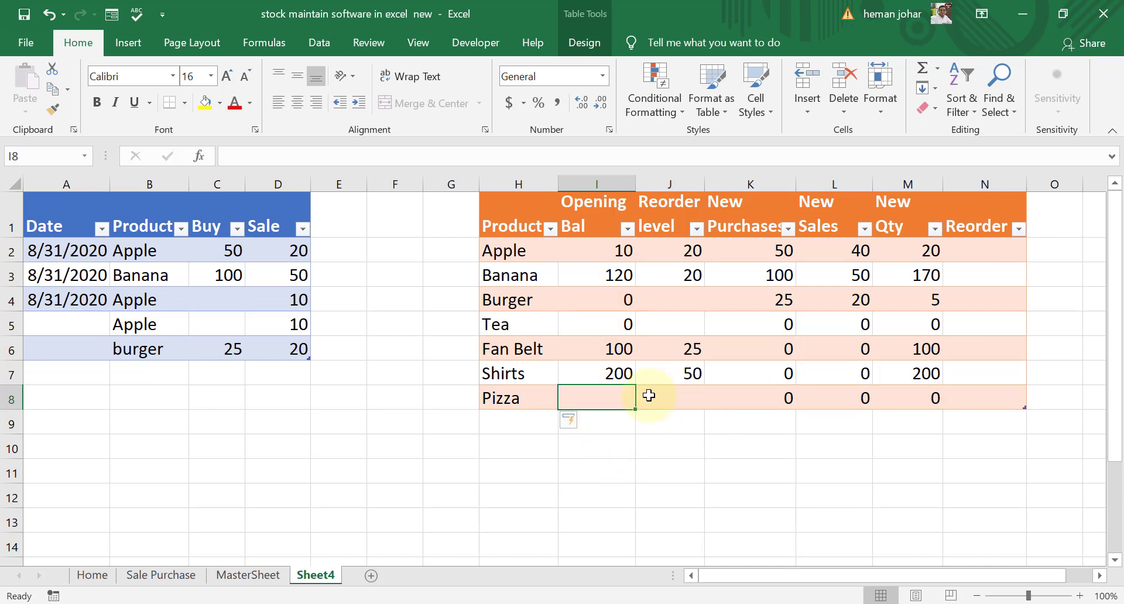
text(0)
key(Tab)
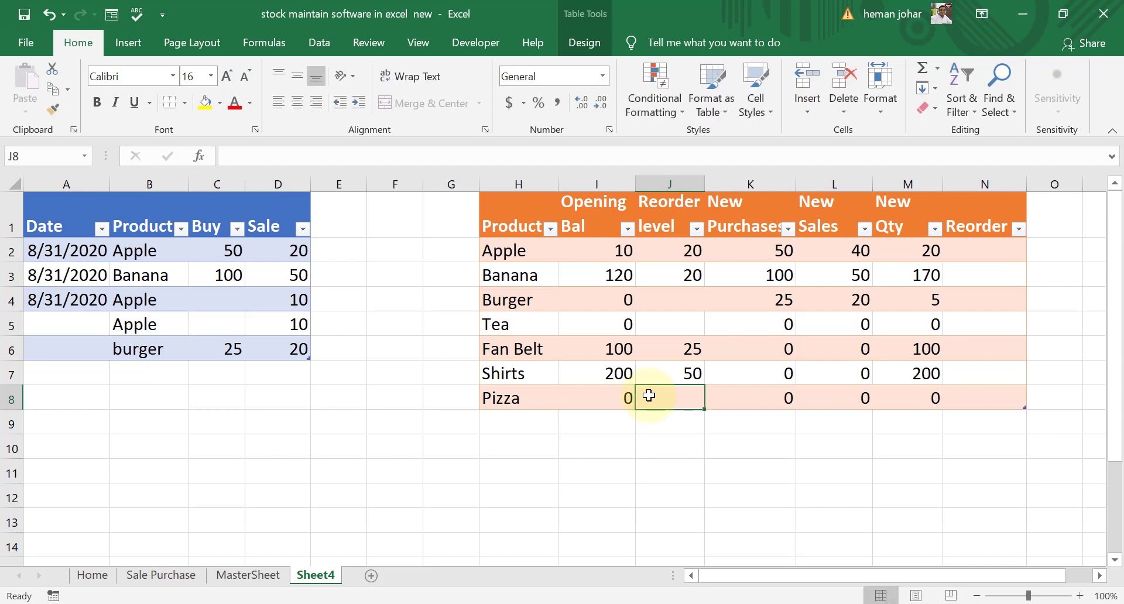
Add a pizza entry in row 7 of the sale-purchase table with a Buy of 5 and a Sale of 2
click(159, 373)
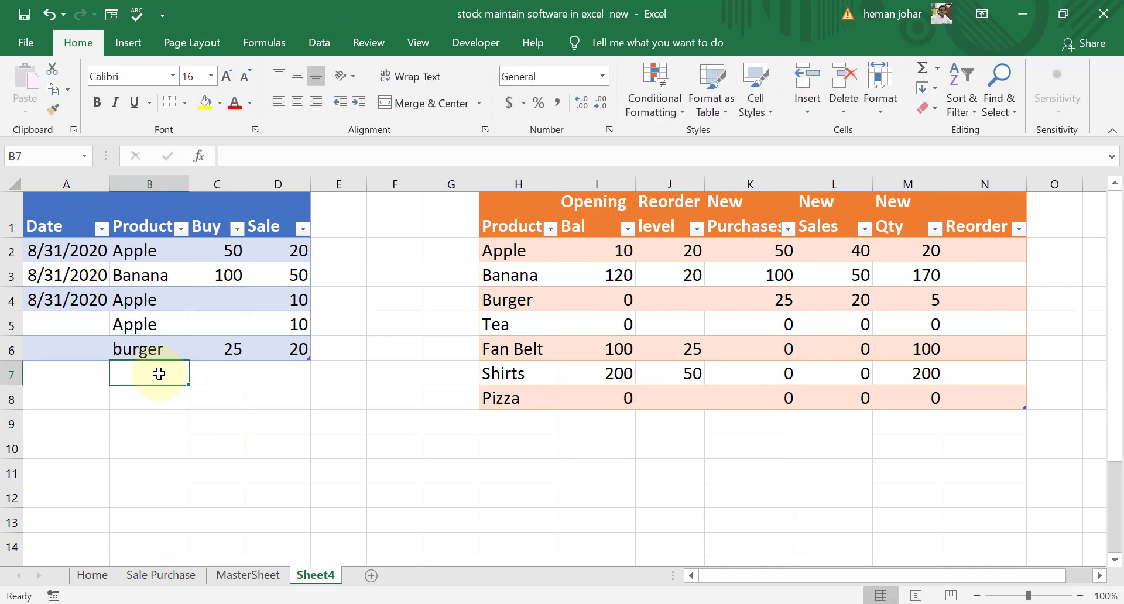
text(pizz)
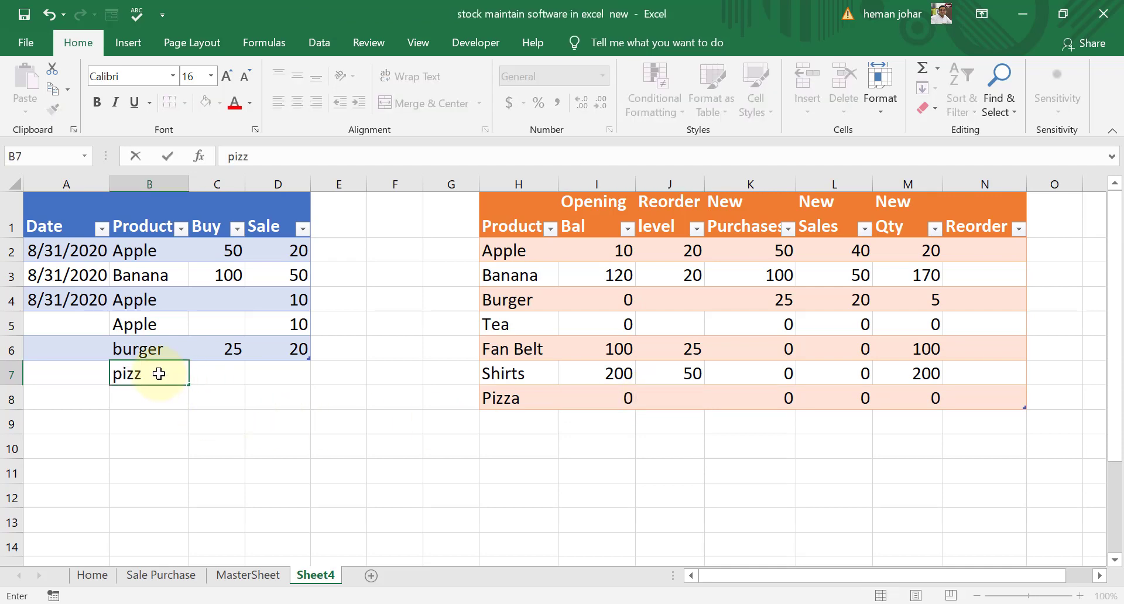
text(a)
key(Tab)
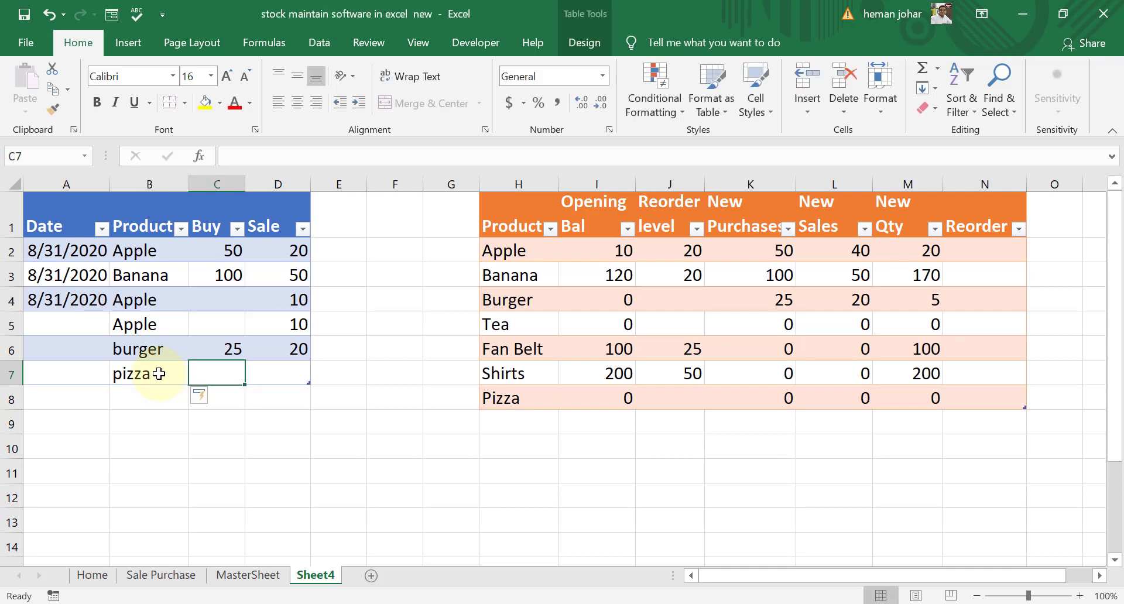
text(5)
key(Tab)
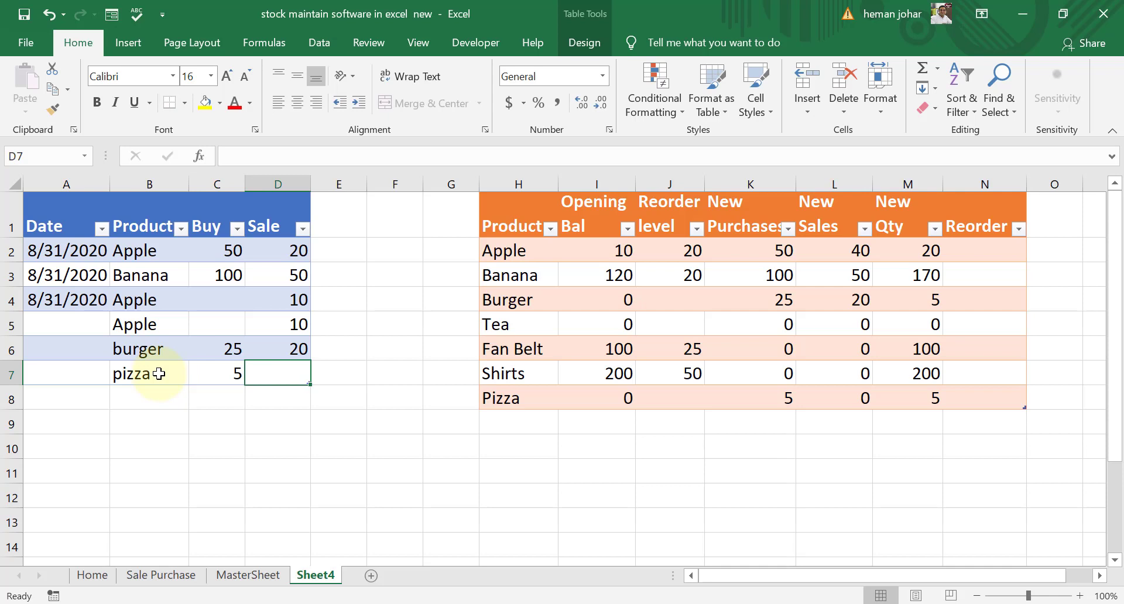
key(Left)
key(Right)
text(2)
key(Tab)
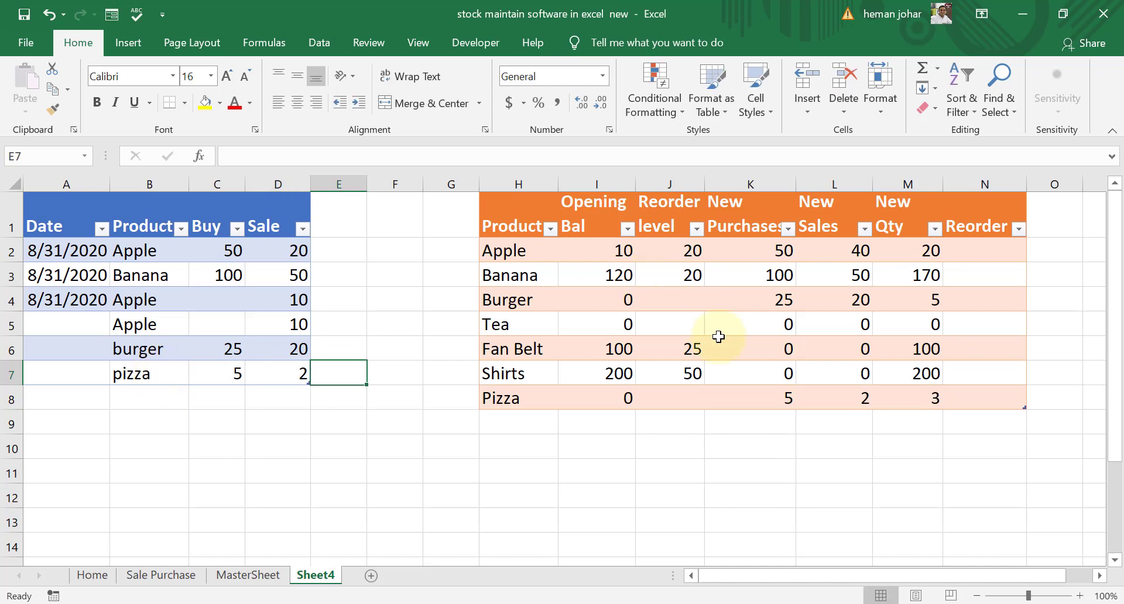
Examine the New Purchases, New Sales and New Qty formulas in the Pizza row
click(767, 398)
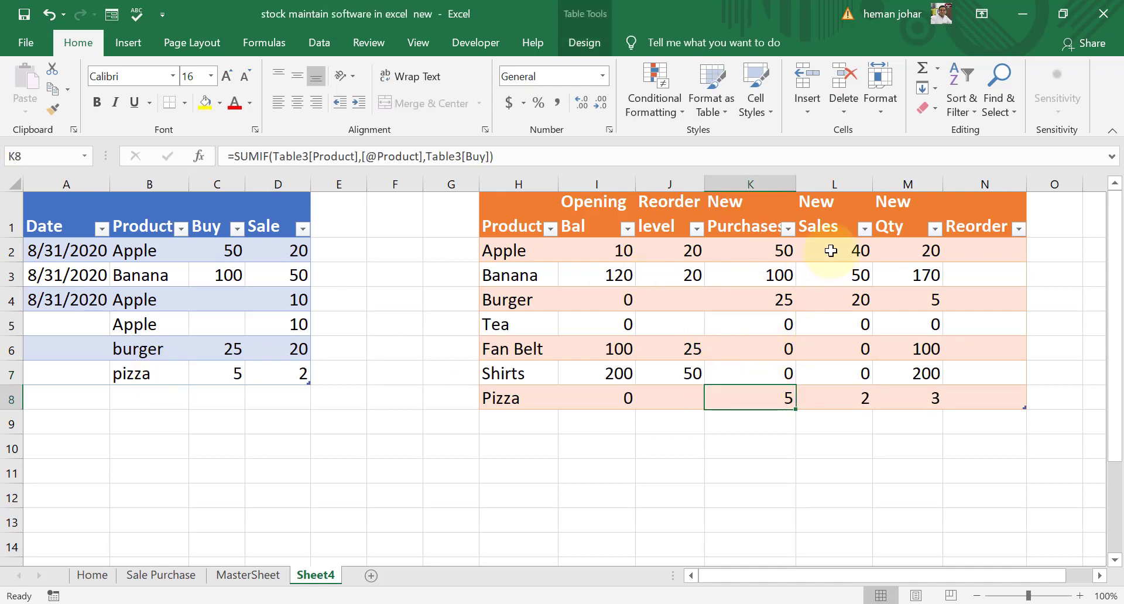
click(843, 392)
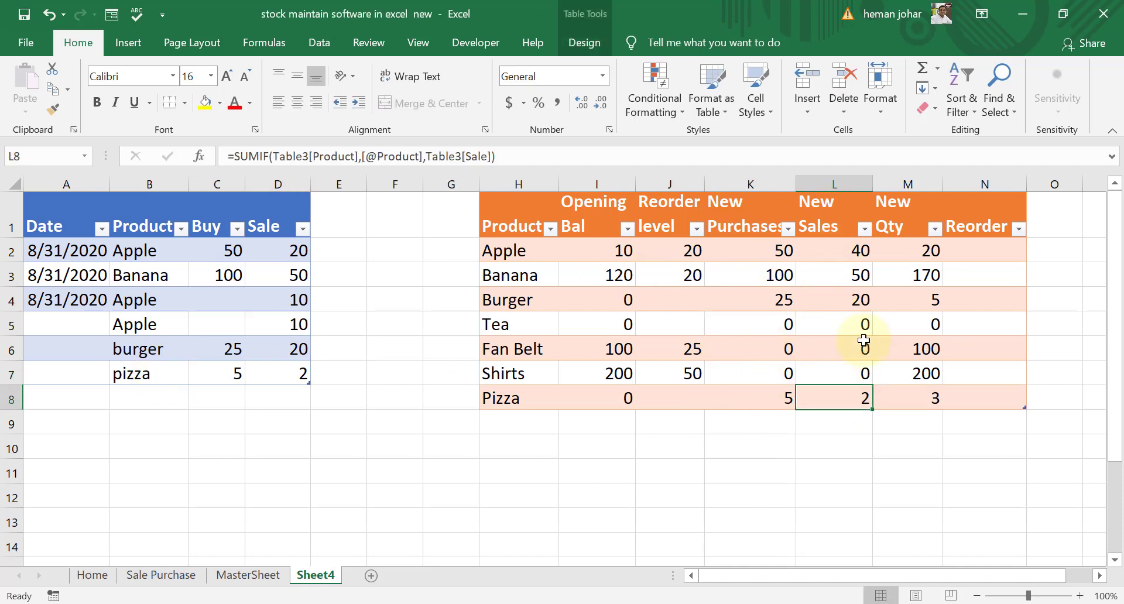
click(915, 396)
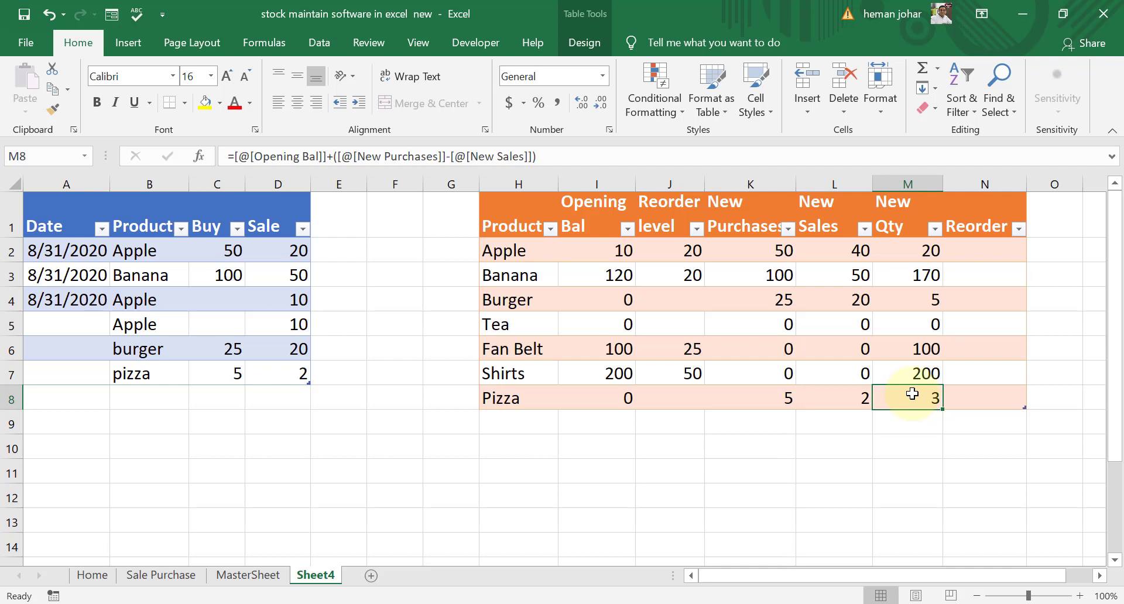
Start an IF formula in N2, Apple's cell in the Reorder column
key(Right)
scroll(912, 394, right, 2)
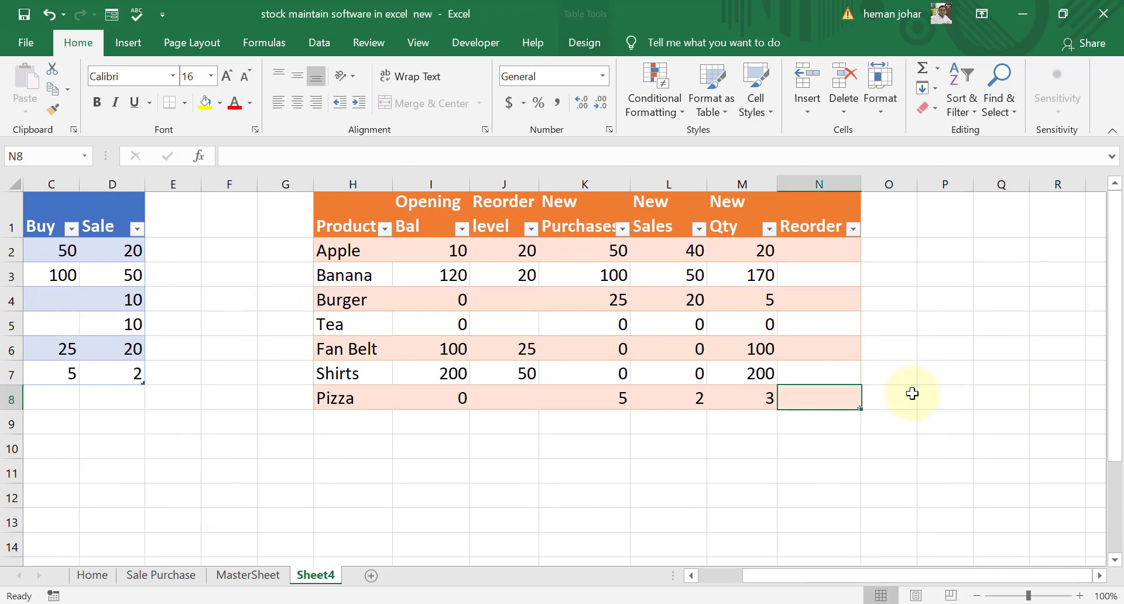
key(Up)
key(Up)
key(Up)
key(Up)
key(Up)
key(Up)
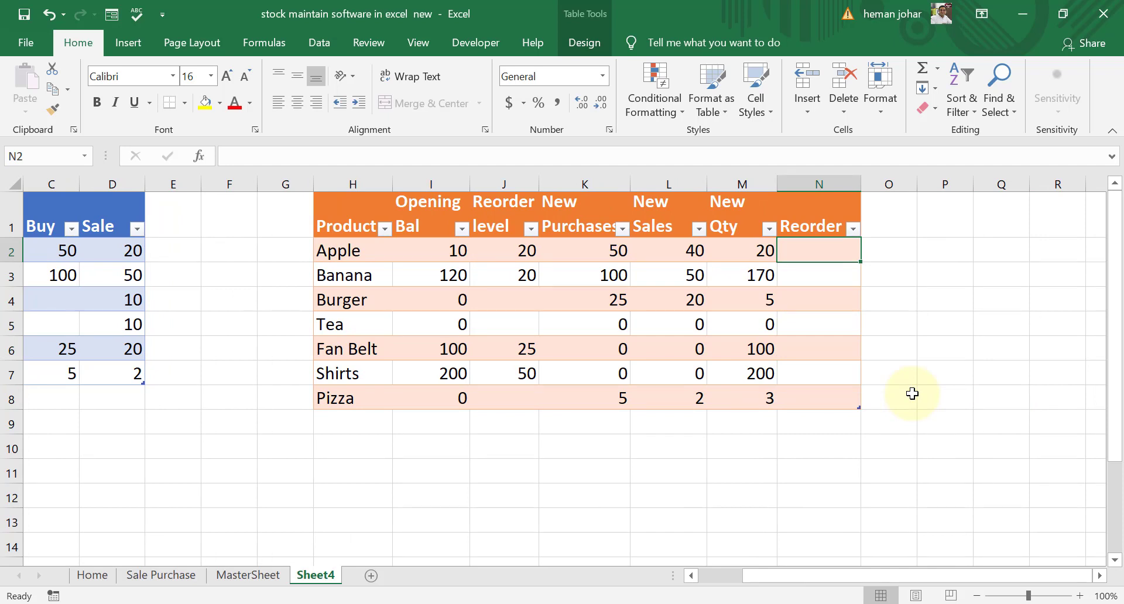
text(=)
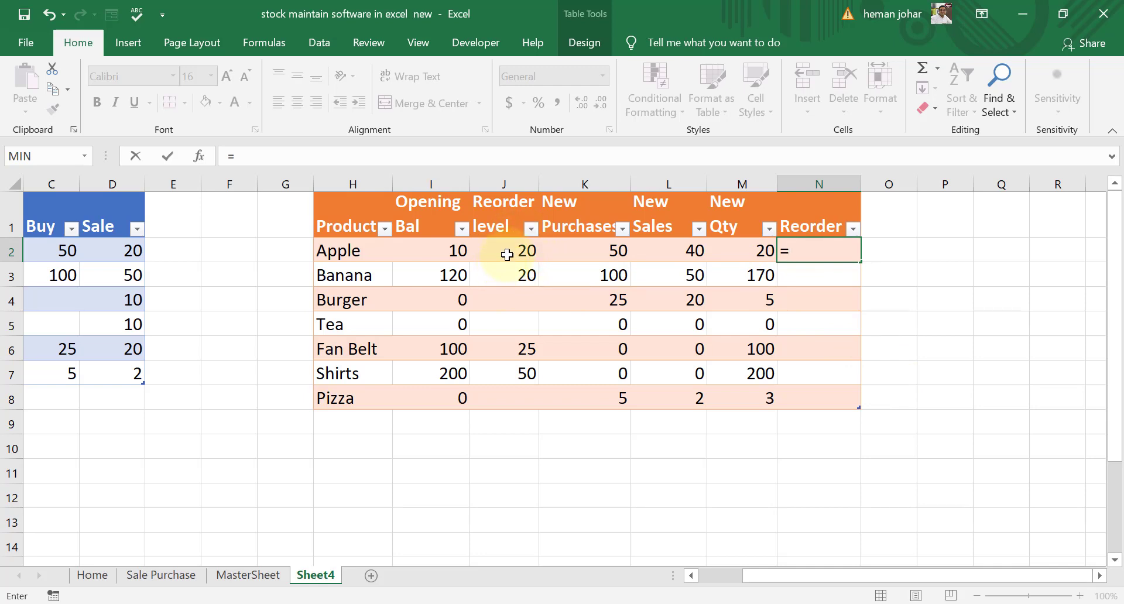
text(if)
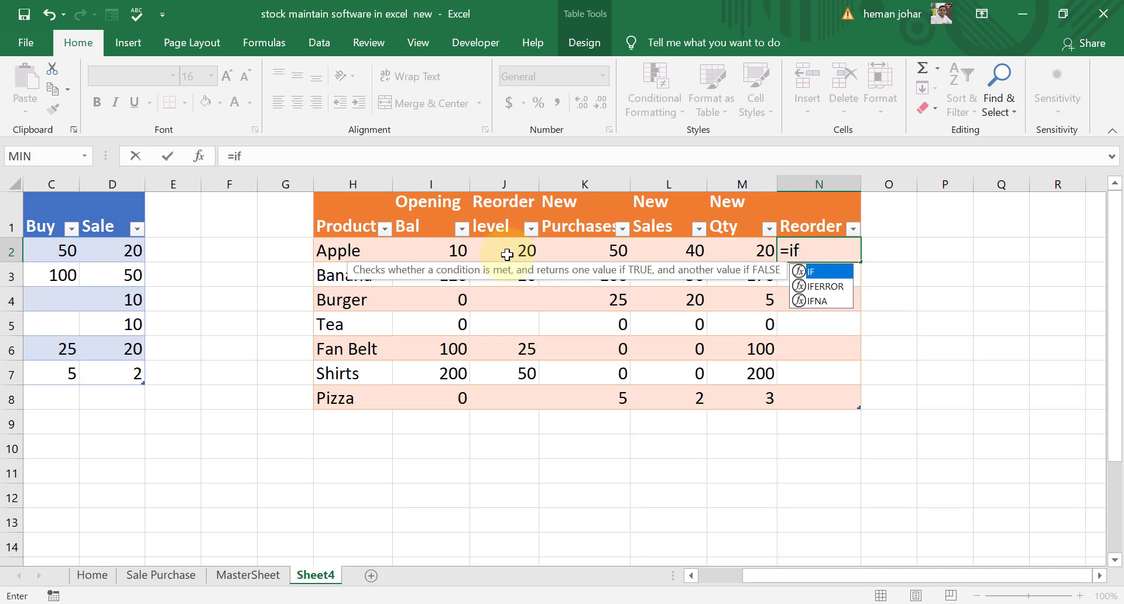
key(Tab)
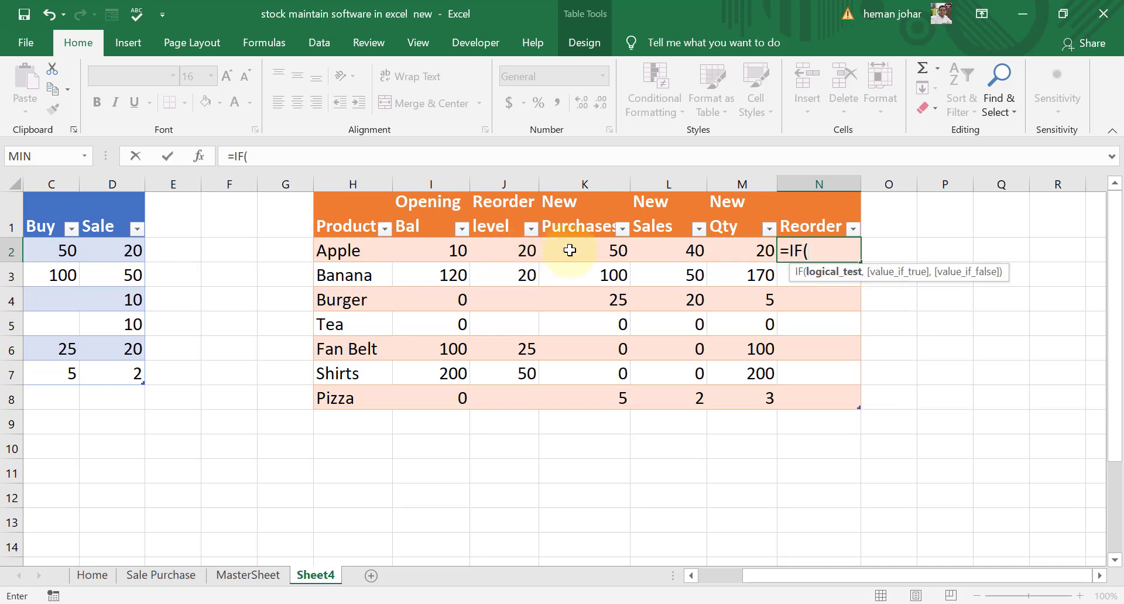
Complete Apple's Reorder formula as =IF([@[New Qty]]<=[@[Reorder level]],"Reorder Now","") and widen the Reorder column to fit its text
click(731, 246)
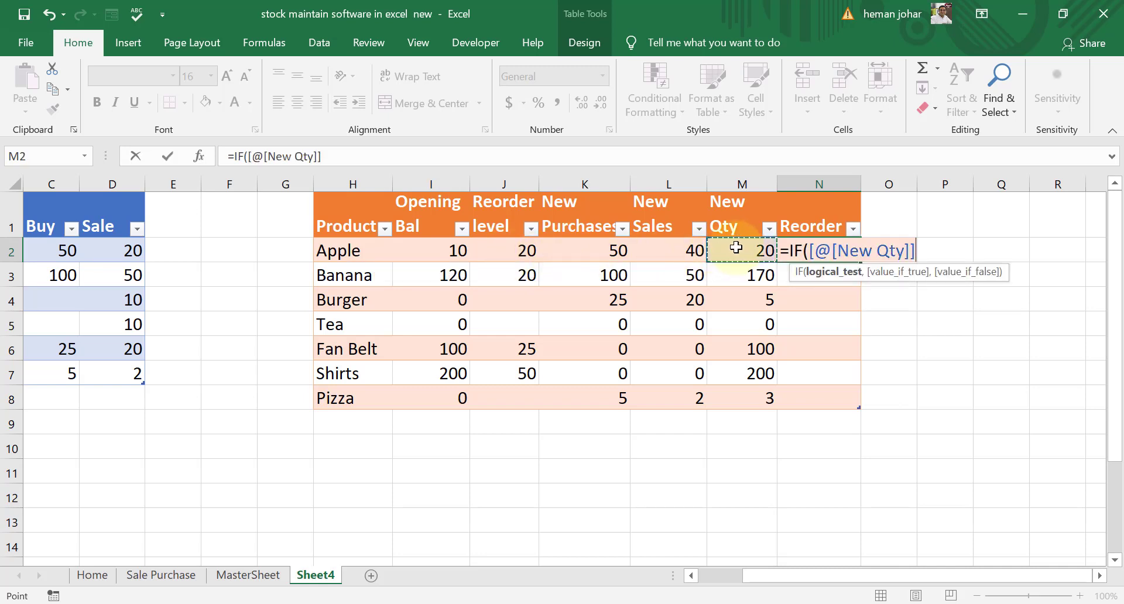
text(<)
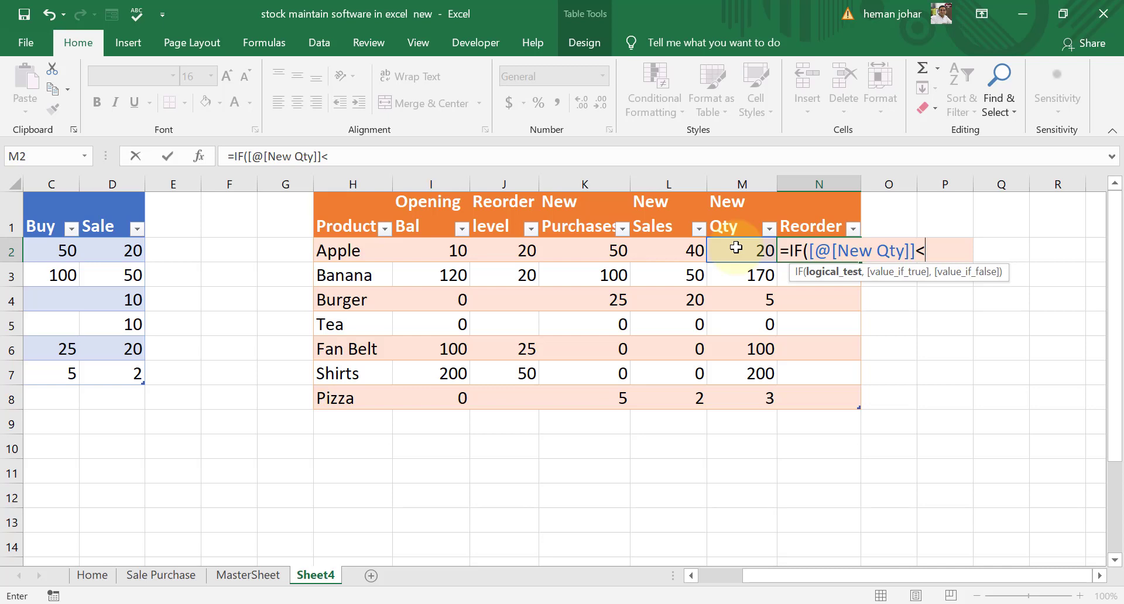
text(=)
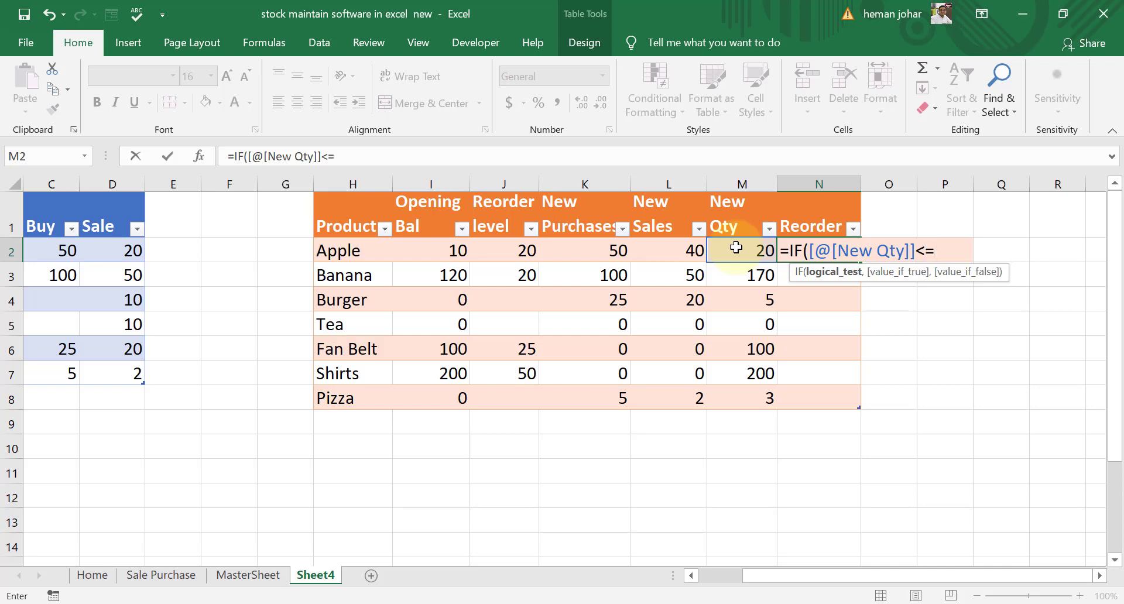
click(514, 246)
text(,)
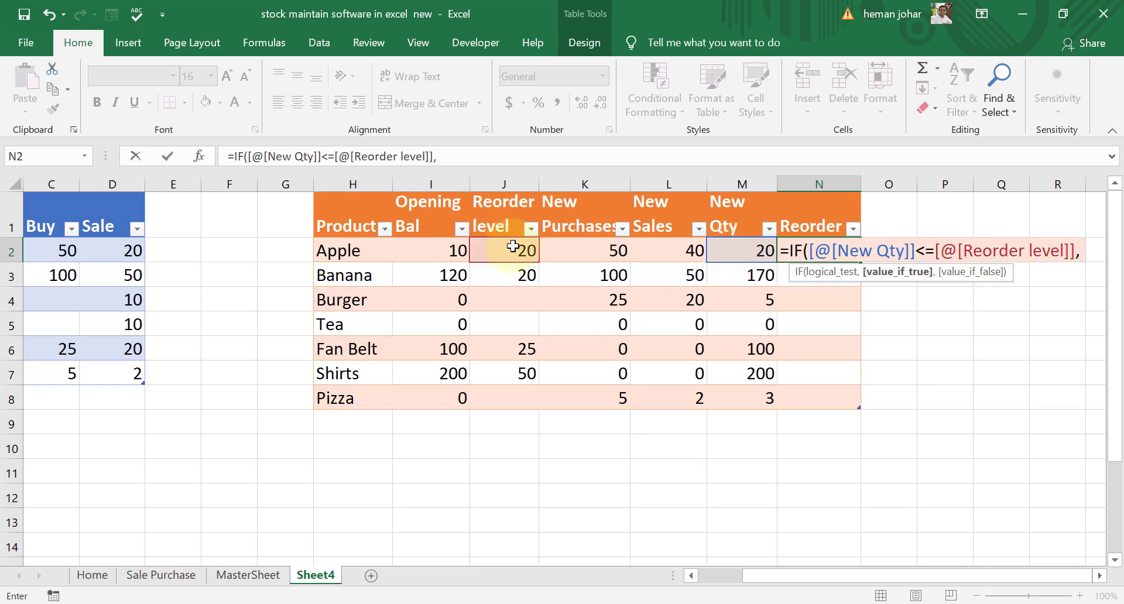
text(")
text(Reord)
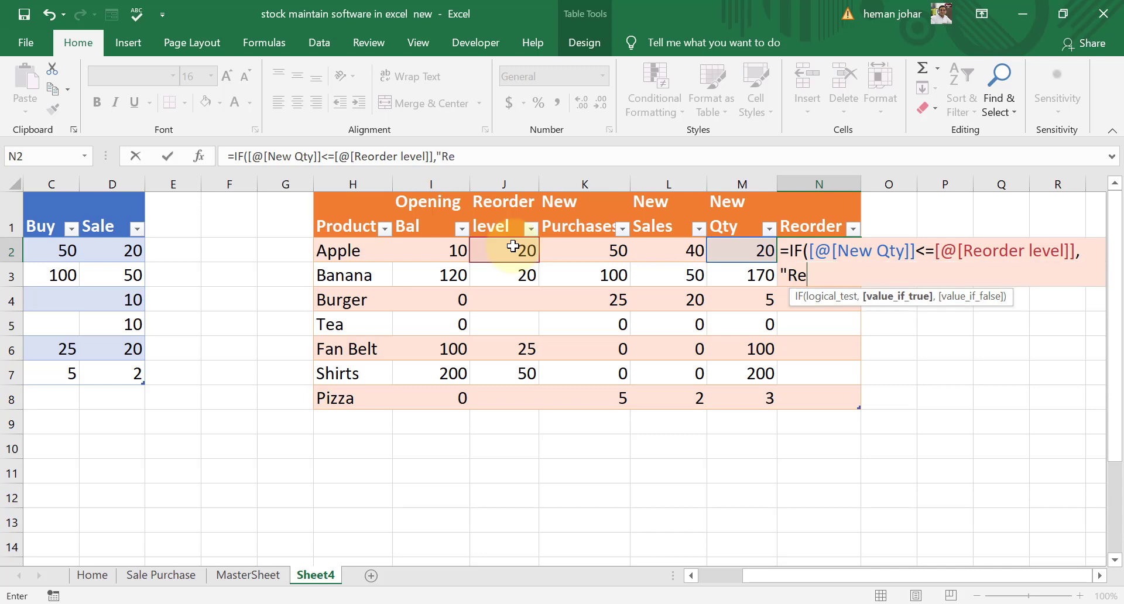
text(er Now",)
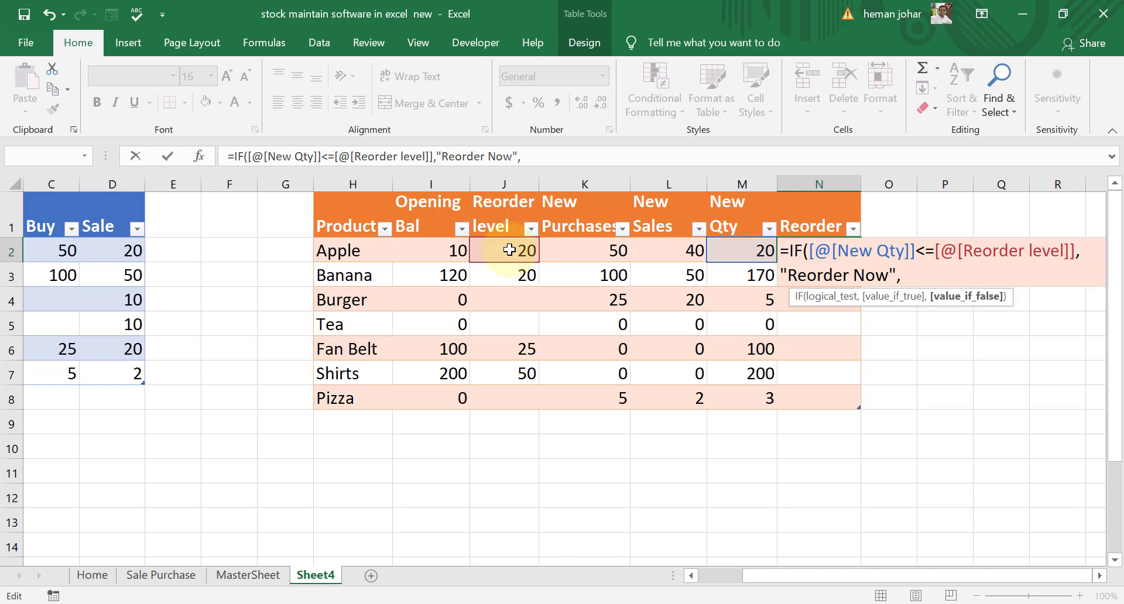
text(""))
key(Return)
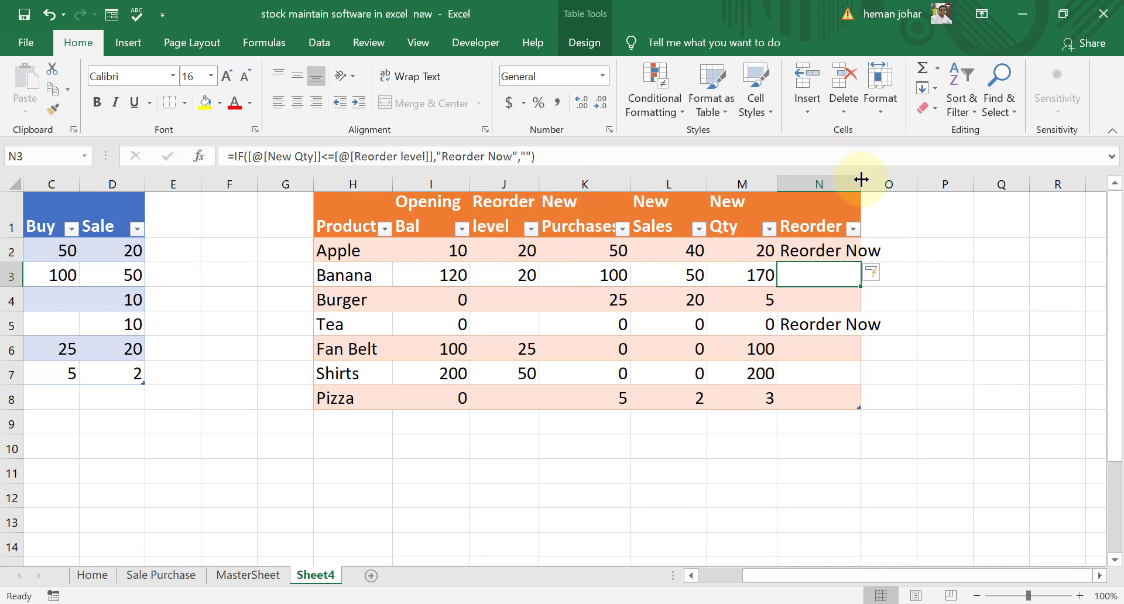
drag(860, 180, 887, 180)
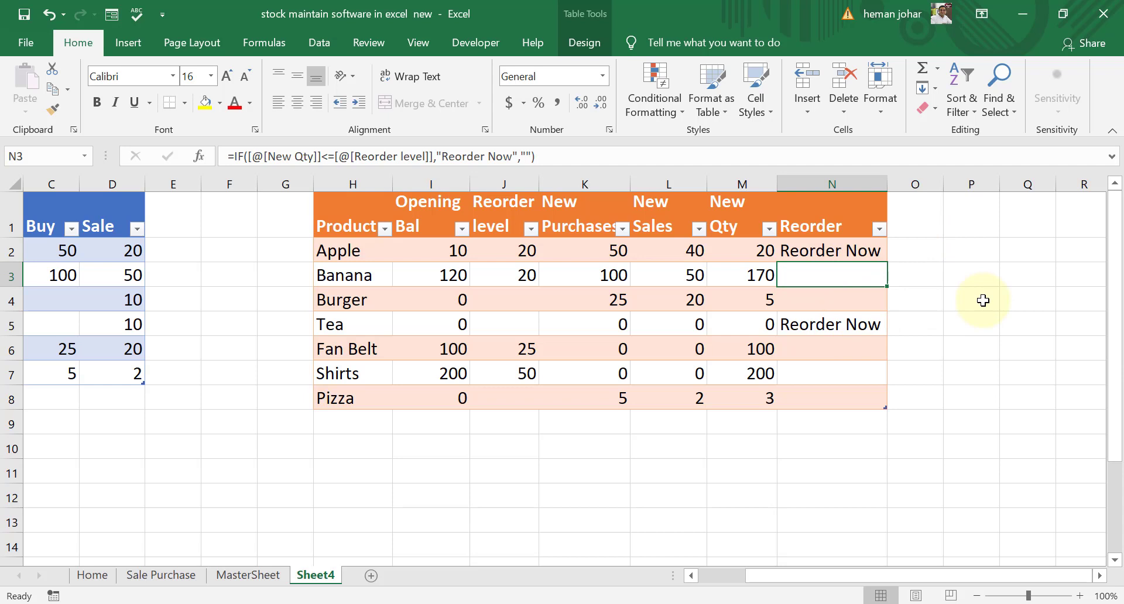
click(831, 473)
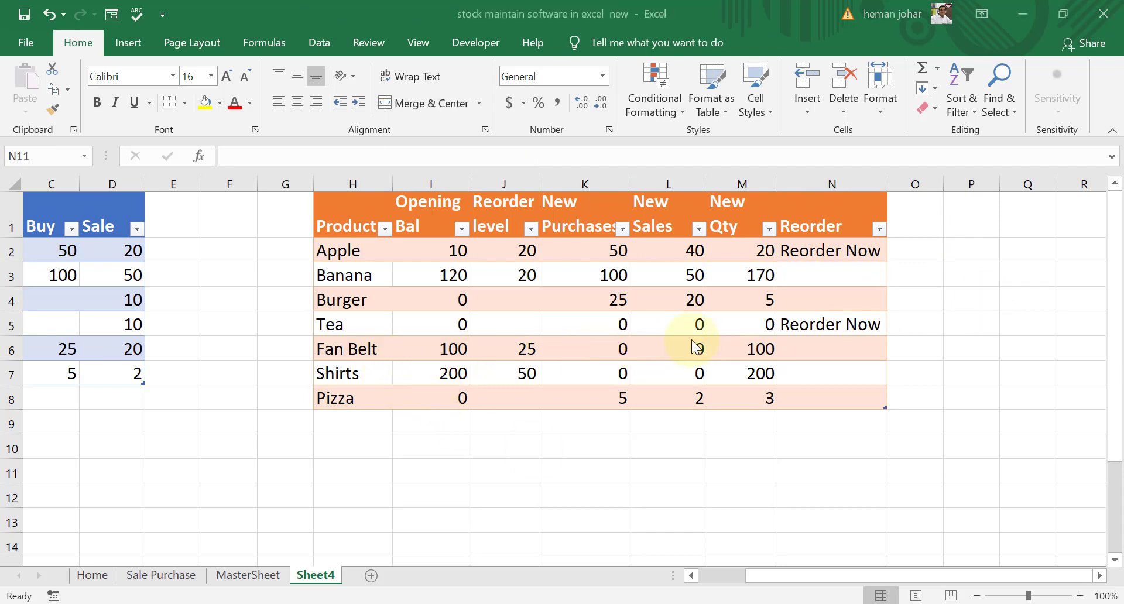
Set Fan Belt's Reorder level to 125 and check its Reorder cell
click(518, 346)
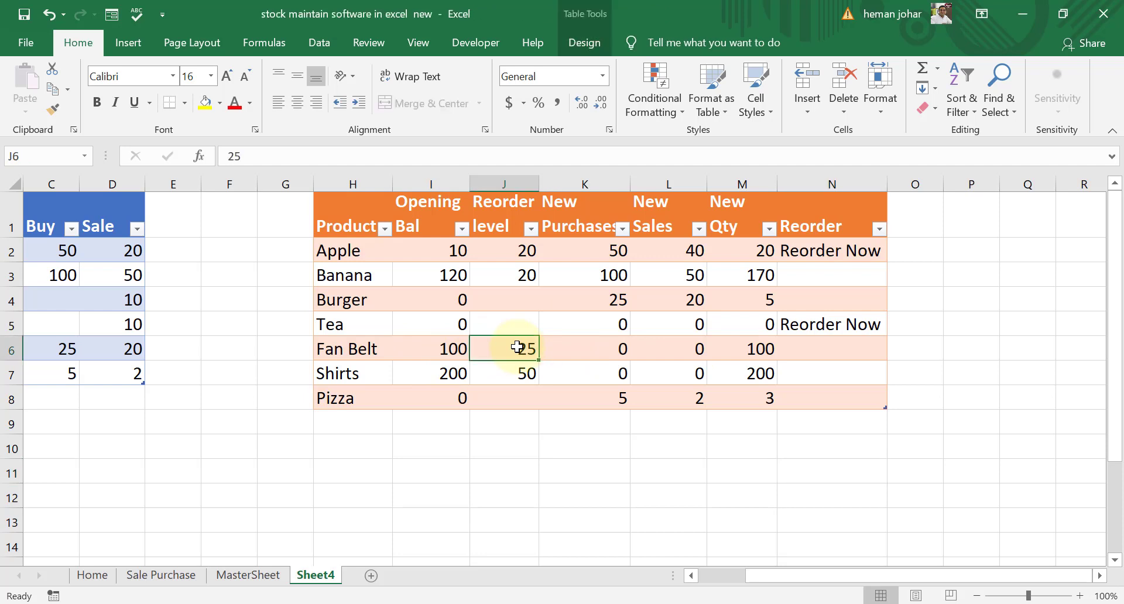
text(5)
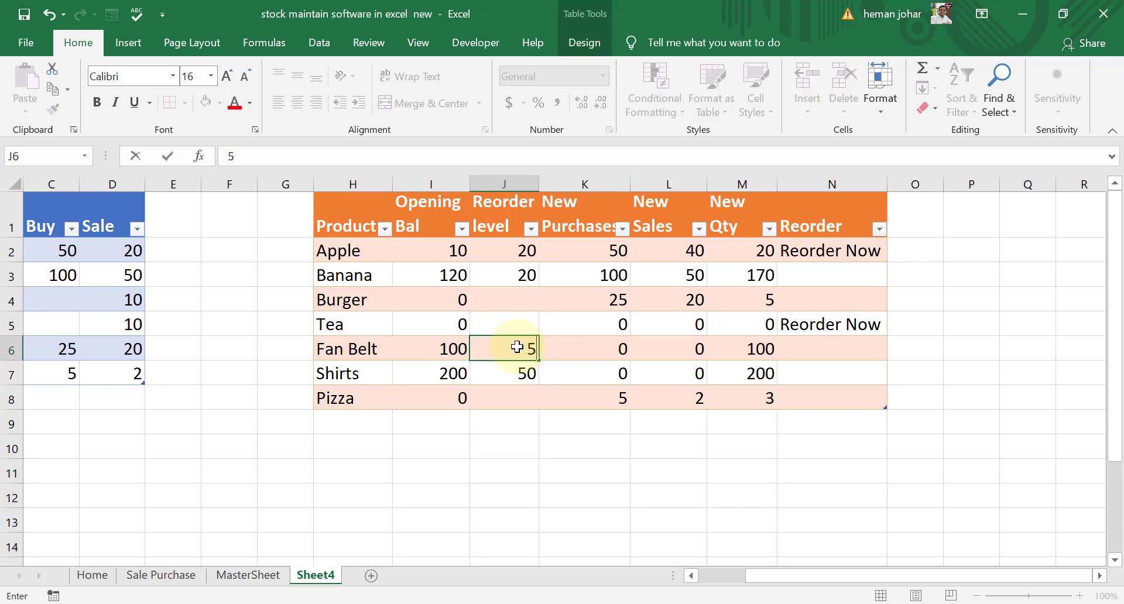
key(BackSpace)
text(125)
key(Return)
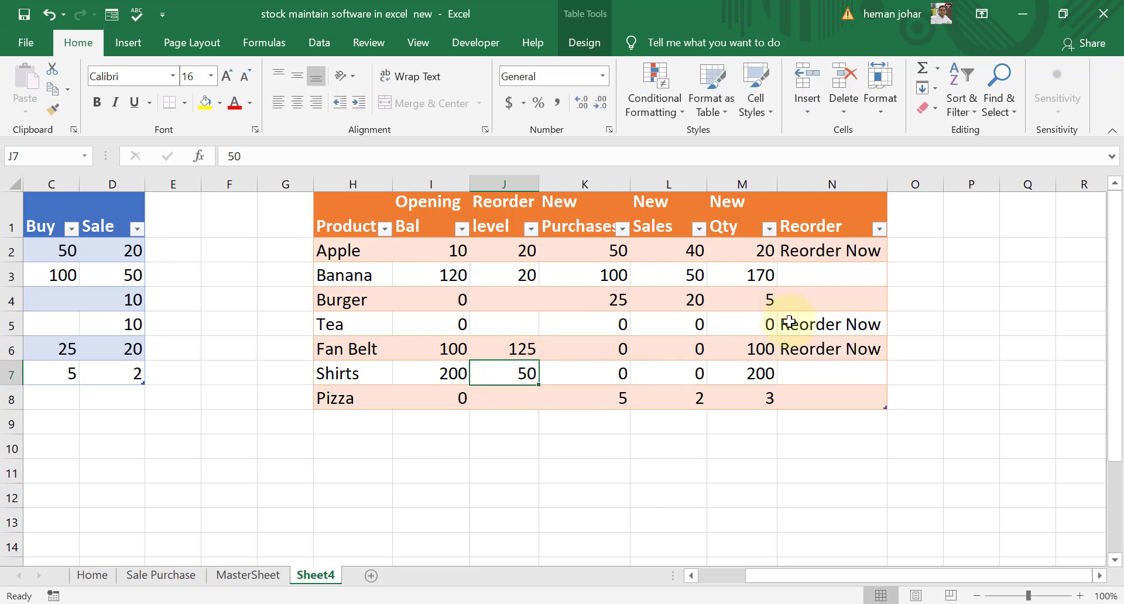
click(829, 350)
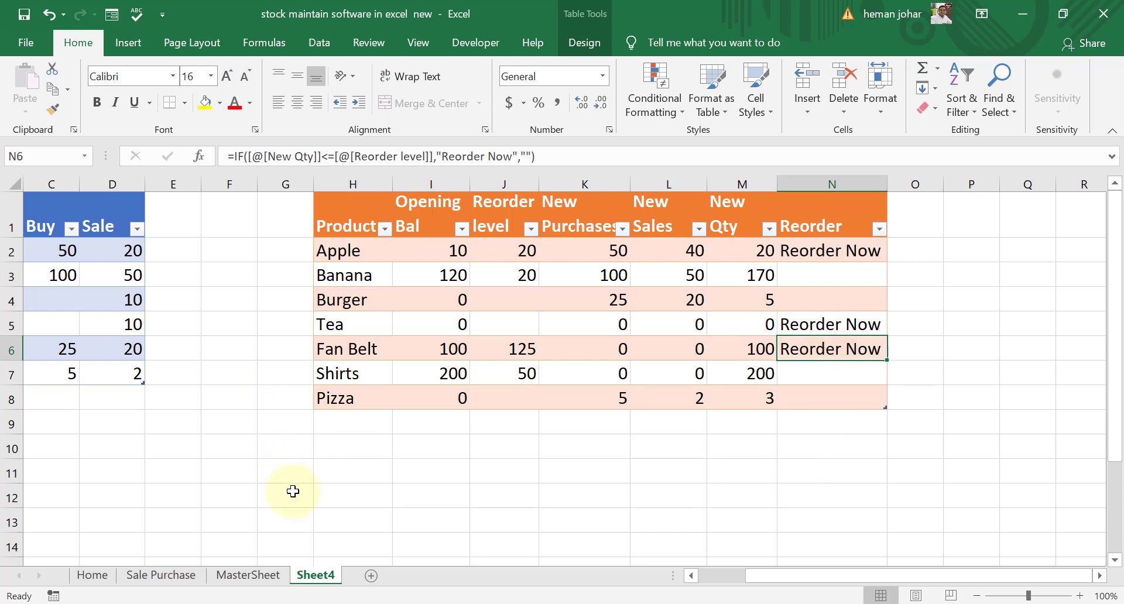
Move the whole master stock table, H1:N8, from Sheet4 to cell A1 of a new worksheet
click(269, 304)
key(Left)
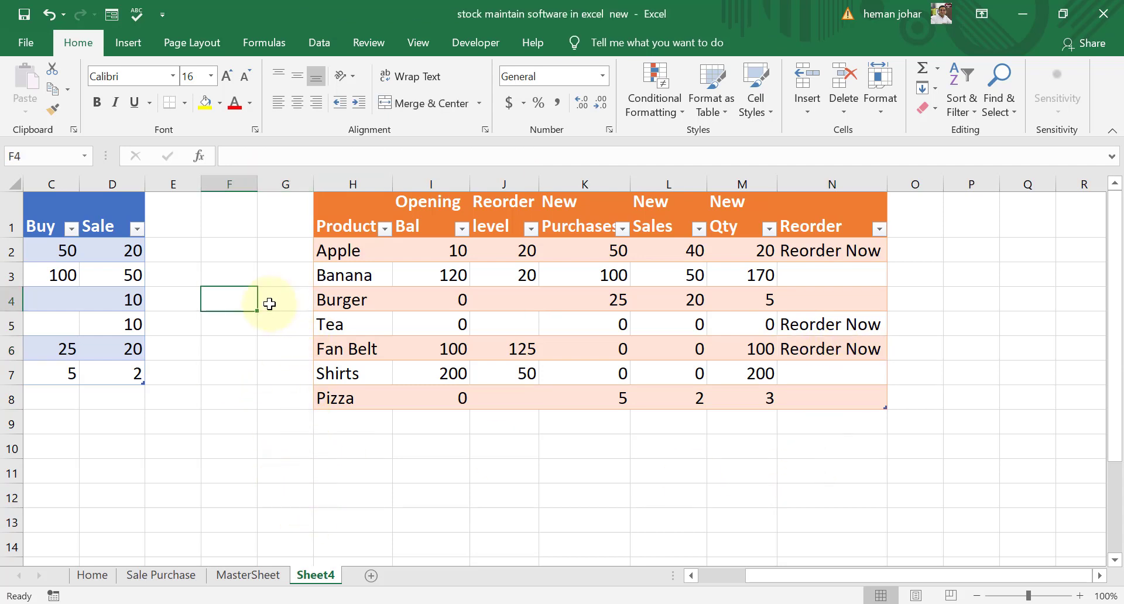
key(Home)
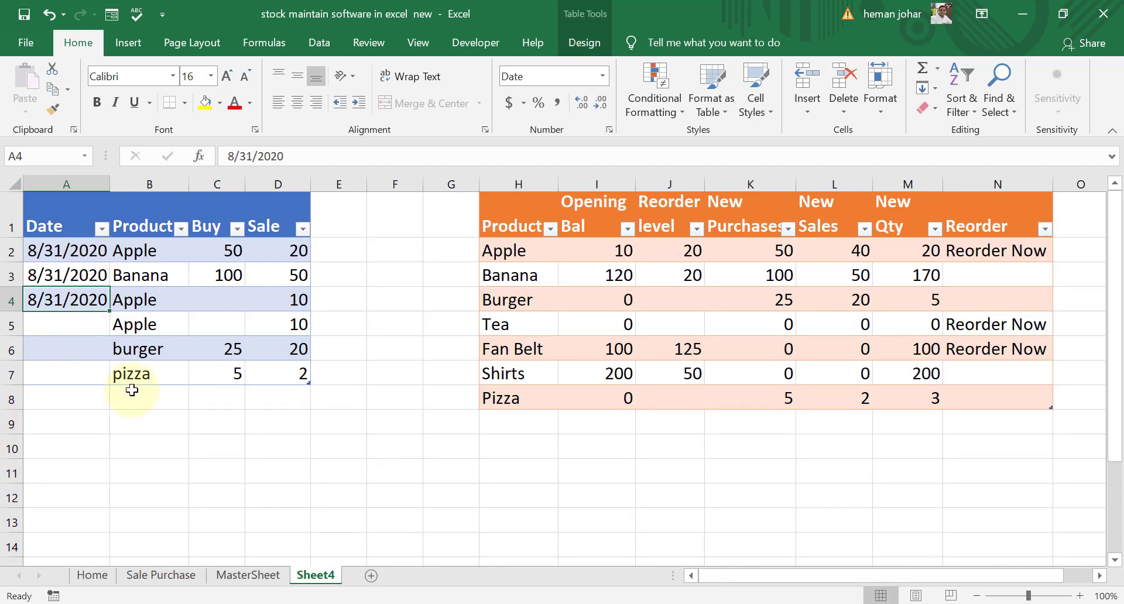
click(519, 210)
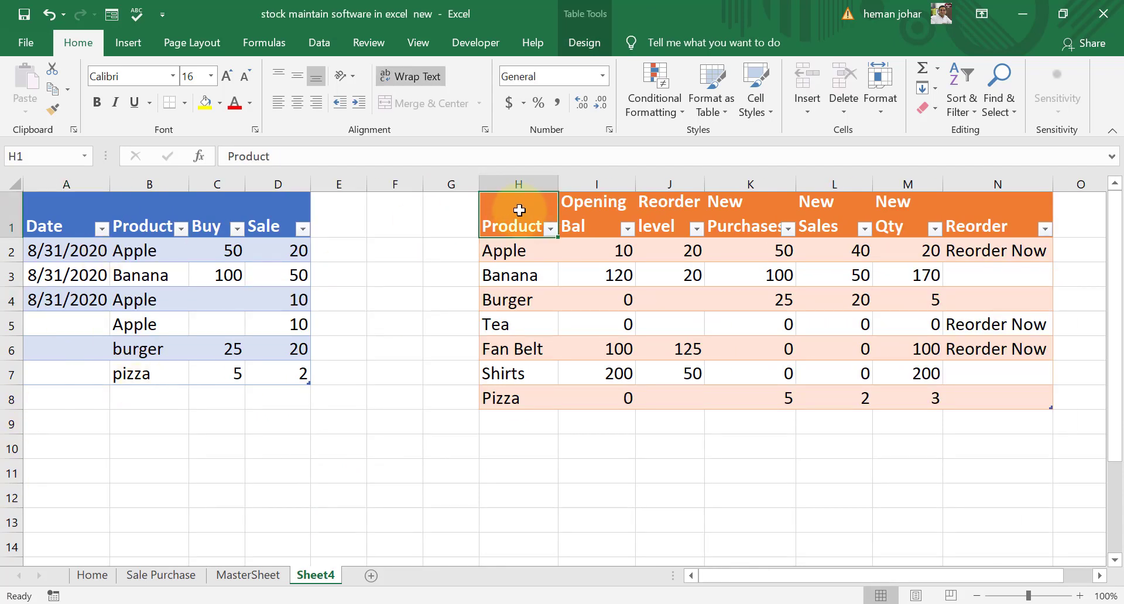
key(shift+Right)
key(shift+Right)
key(shift+Right)
key(shift+Right)
key(shift+Right)
key(shift+Right)
key(shift+Down)
key(shift+Down)
key(shift+Down)
key(shift+Down)
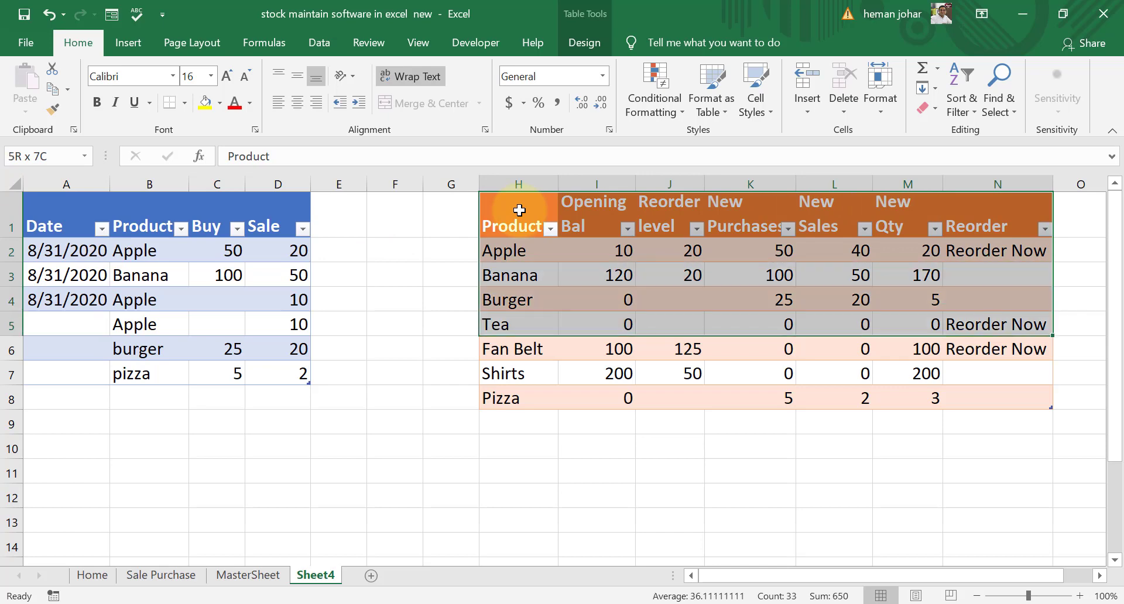
key(shift+Down)
key(shift+Down)
key(shift+Down)
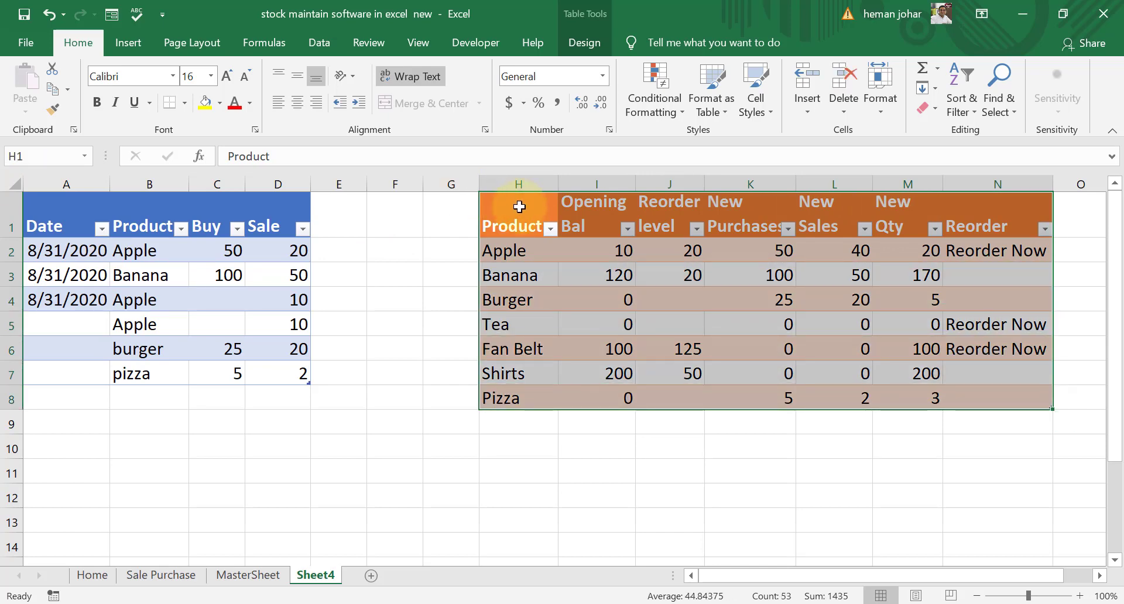
right_click(519, 206)
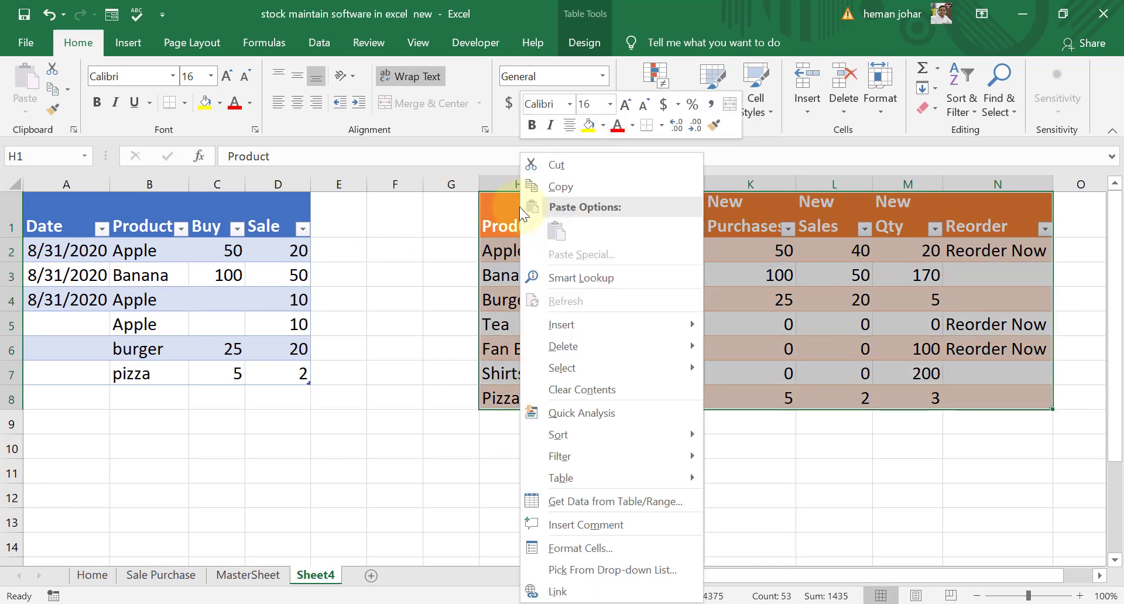
click(566, 168)
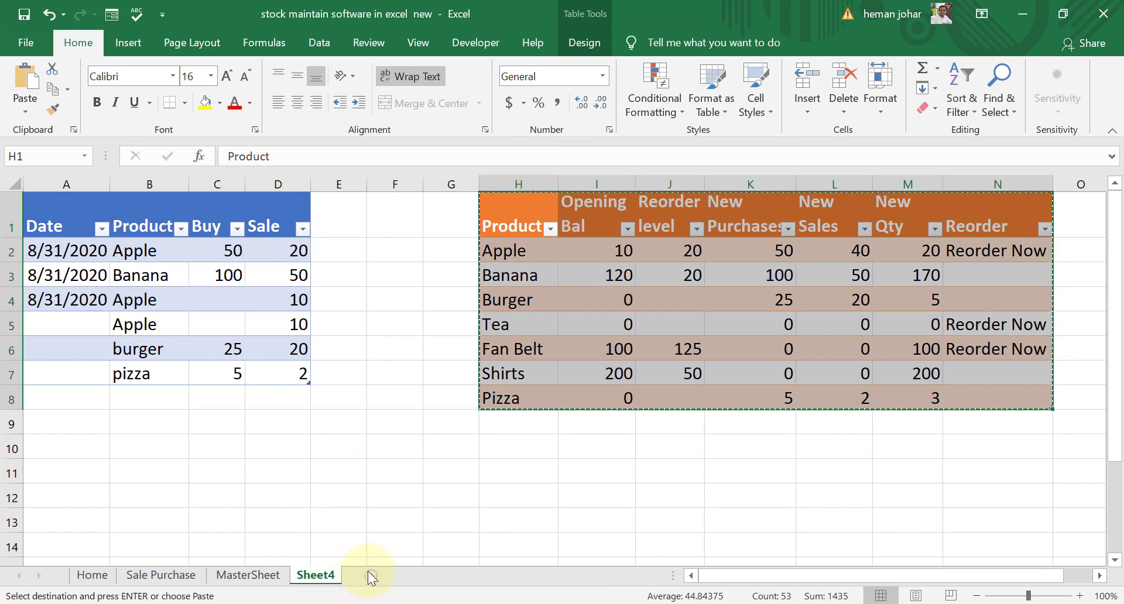
click(368, 574)
key(ctrl+v)
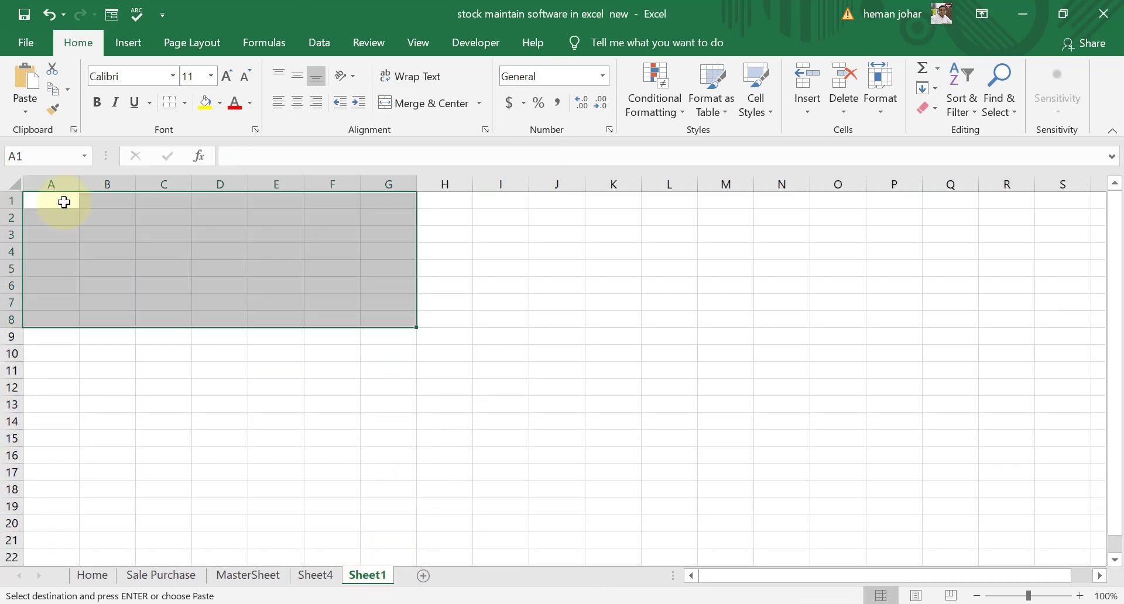
click(613, 402)
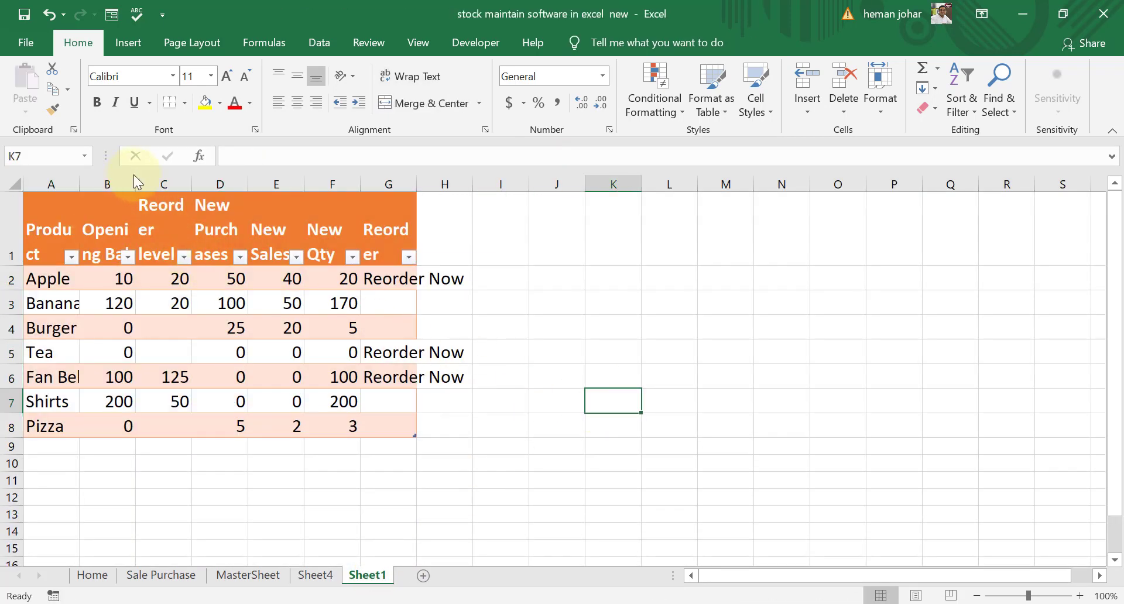
Widen the moved master stock table's columns to fit their headers and reduce the header row to a single line's height
drag(136, 182, 287, 185)
drag(80, 184, 129, 193)
drag(398, 186, 473, 193)
drag(336, 182, 397, 186)
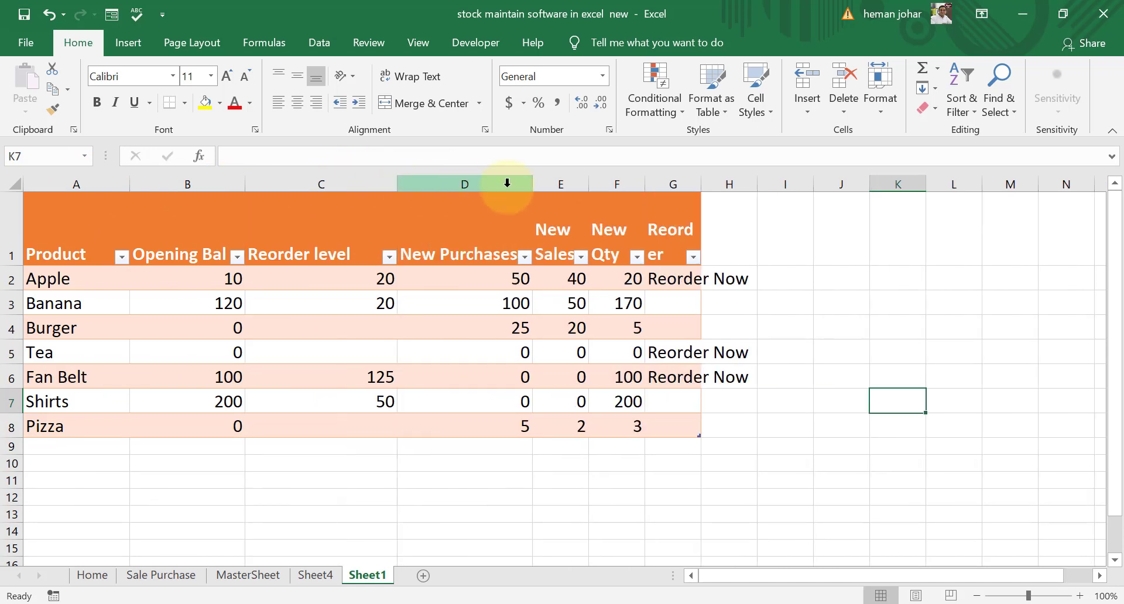
drag(588, 186, 870, 188)
drag(15, 266, 15, 217)
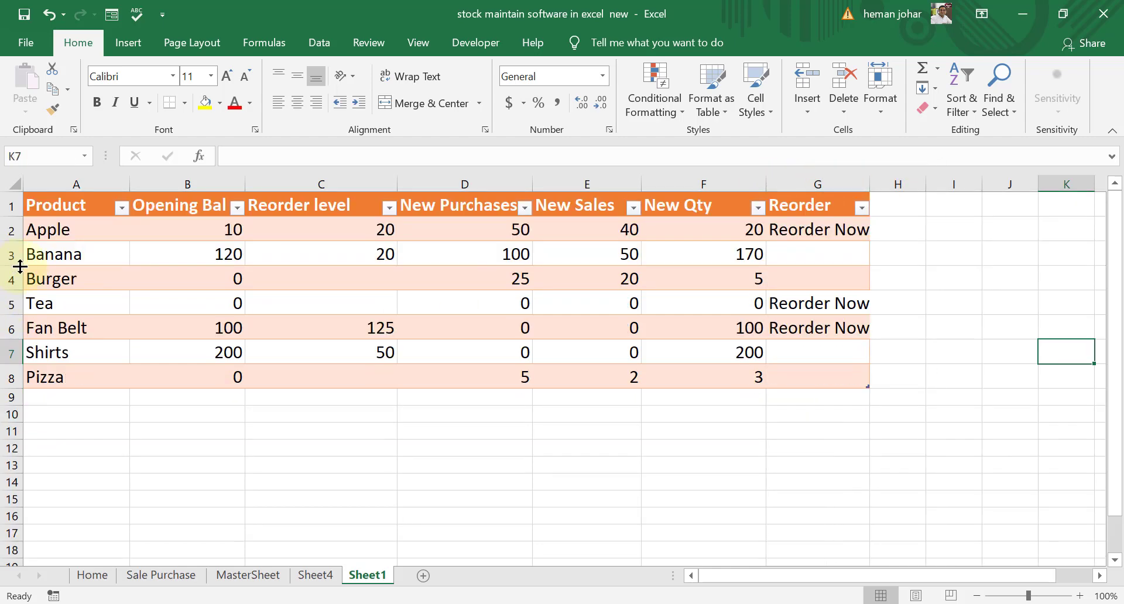
On Sheet4, widen the Product, Buy and Sale columns of the sale-purchase table
click(315, 575)
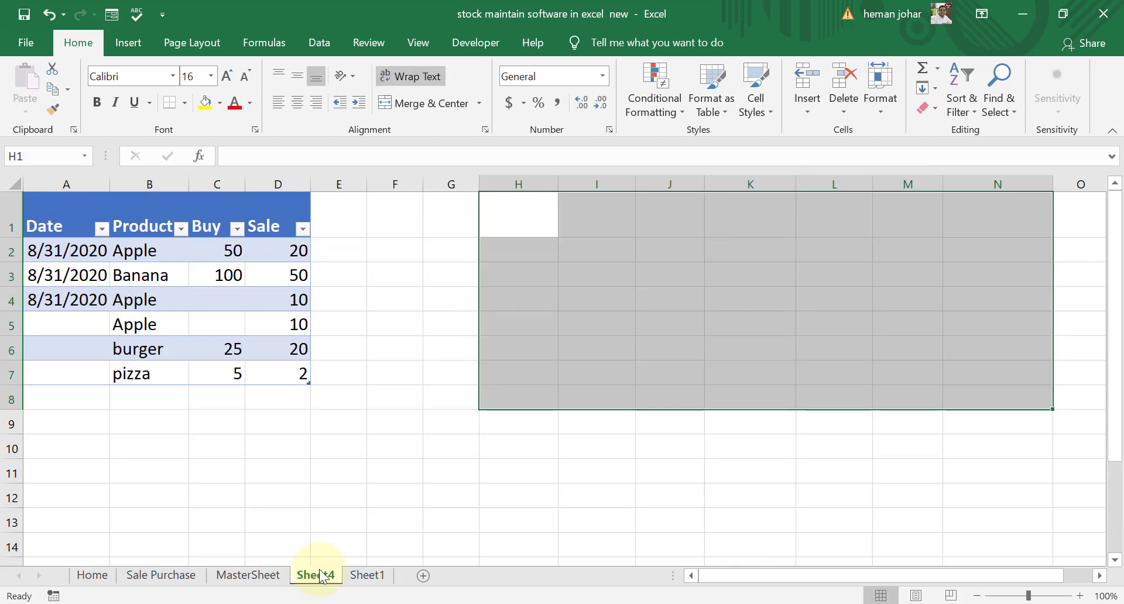
click(317, 403)
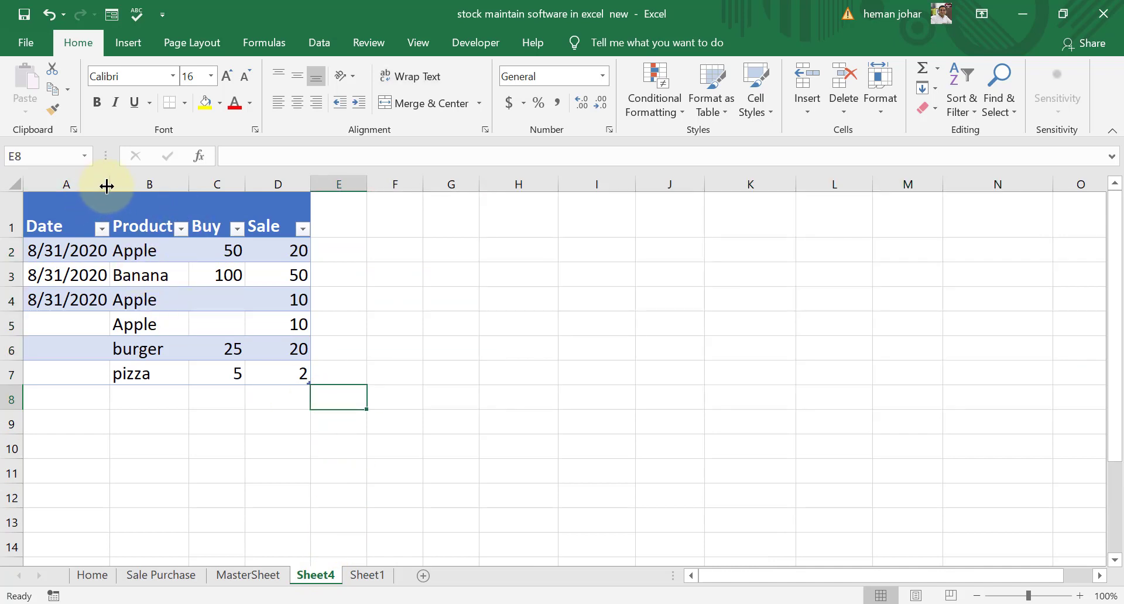
drag(185, 189, 408, 181)
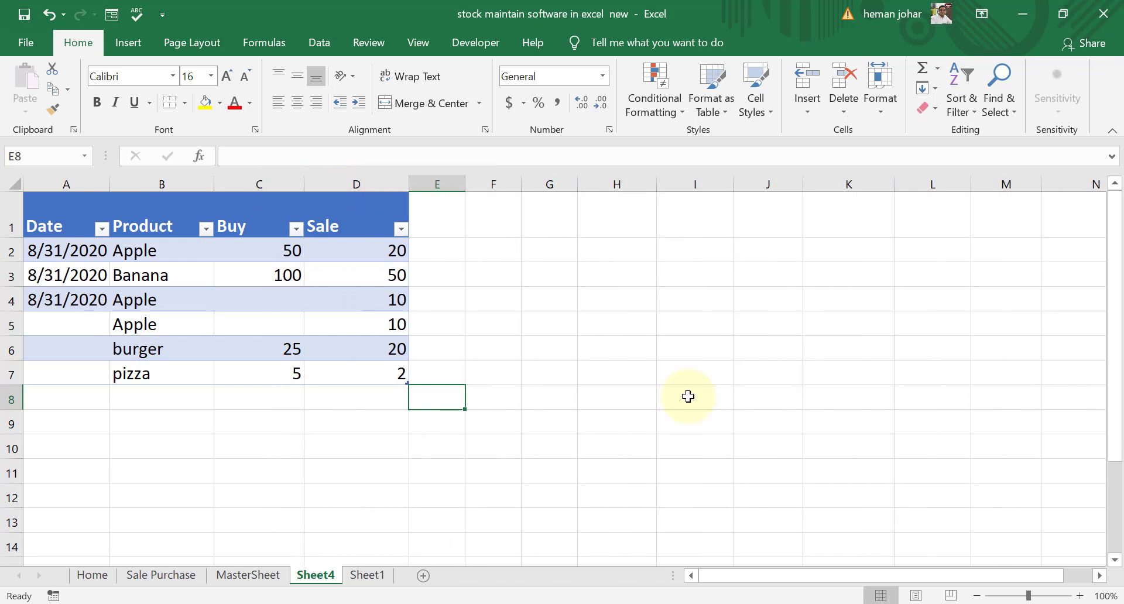
Rename Sheet1, which holds the master stock table, to NM
click(366, 575)
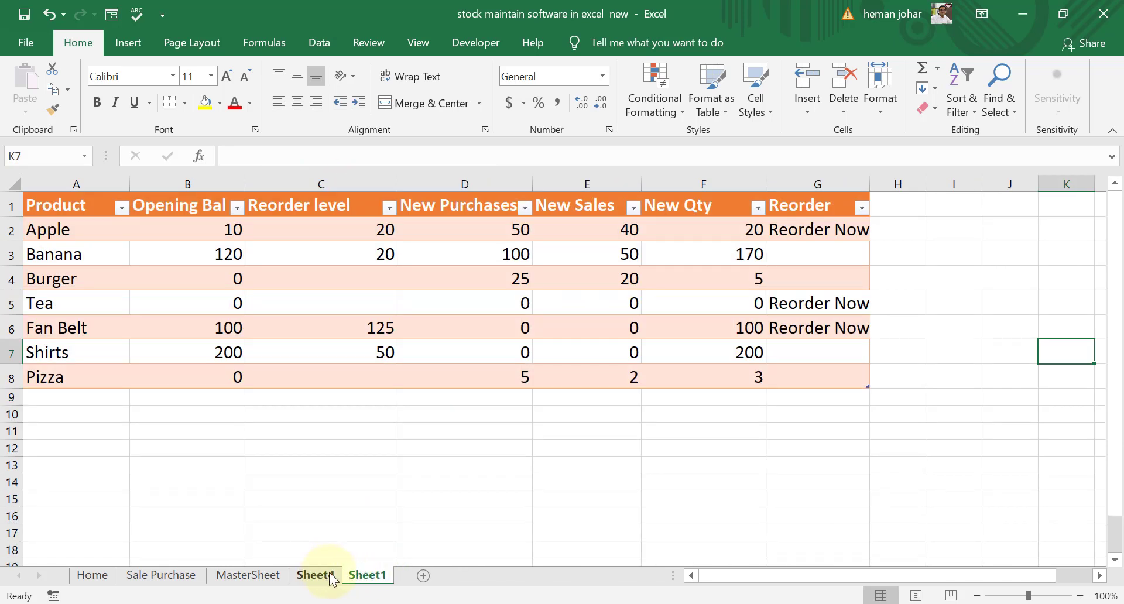
double_click(365, 574)
text(N)
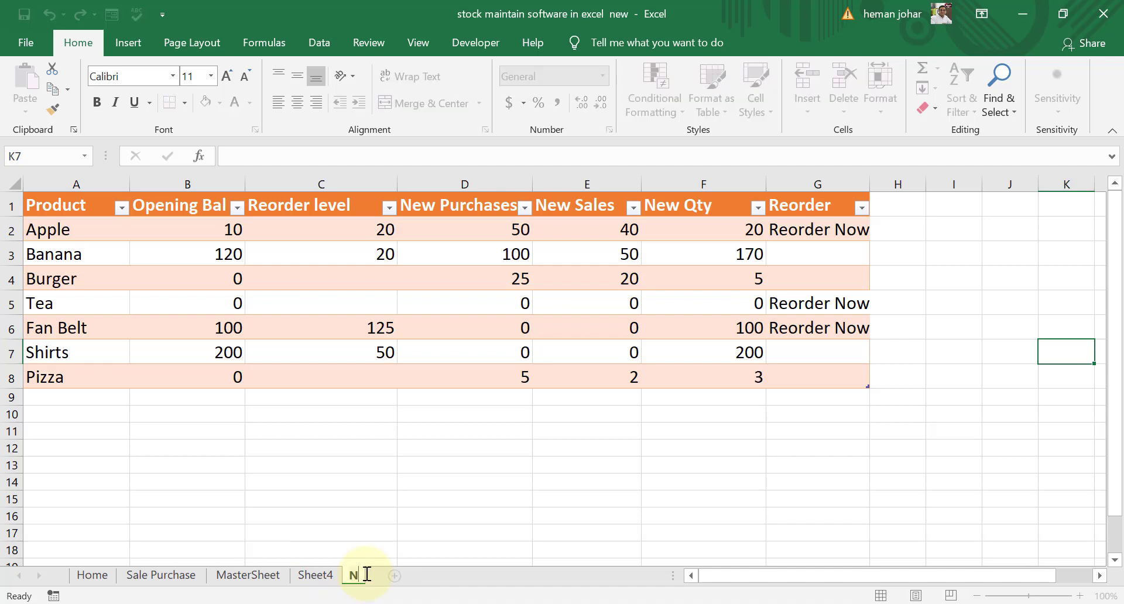
text(M)
click(389, 521)
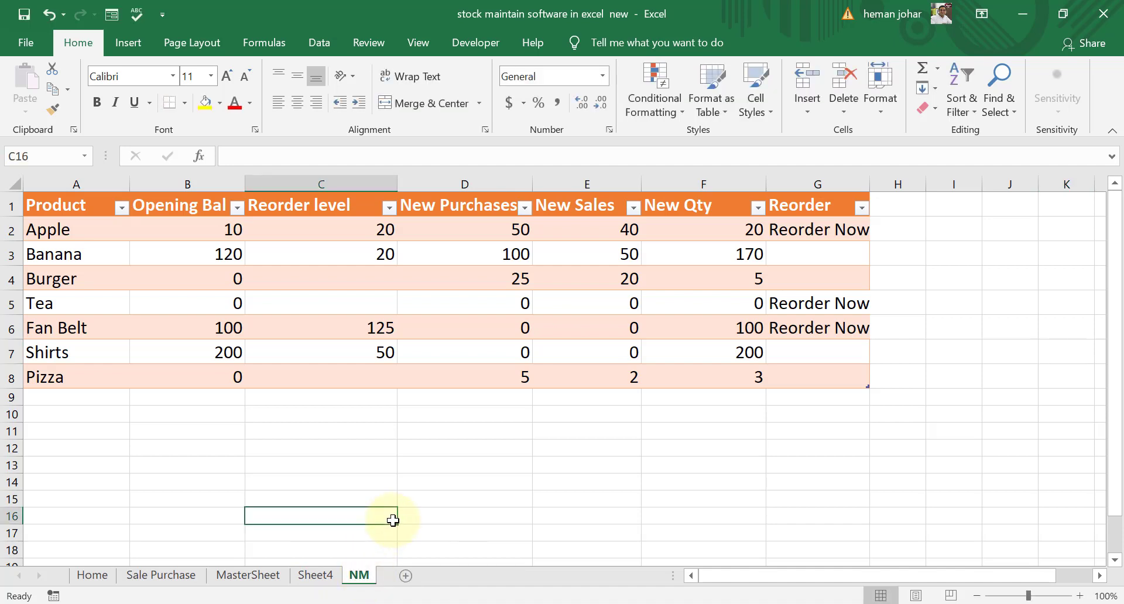
Rename Sheet4, which holds the sale-purchase table, to NSP
click(319, 575)
double_click(316, 575)
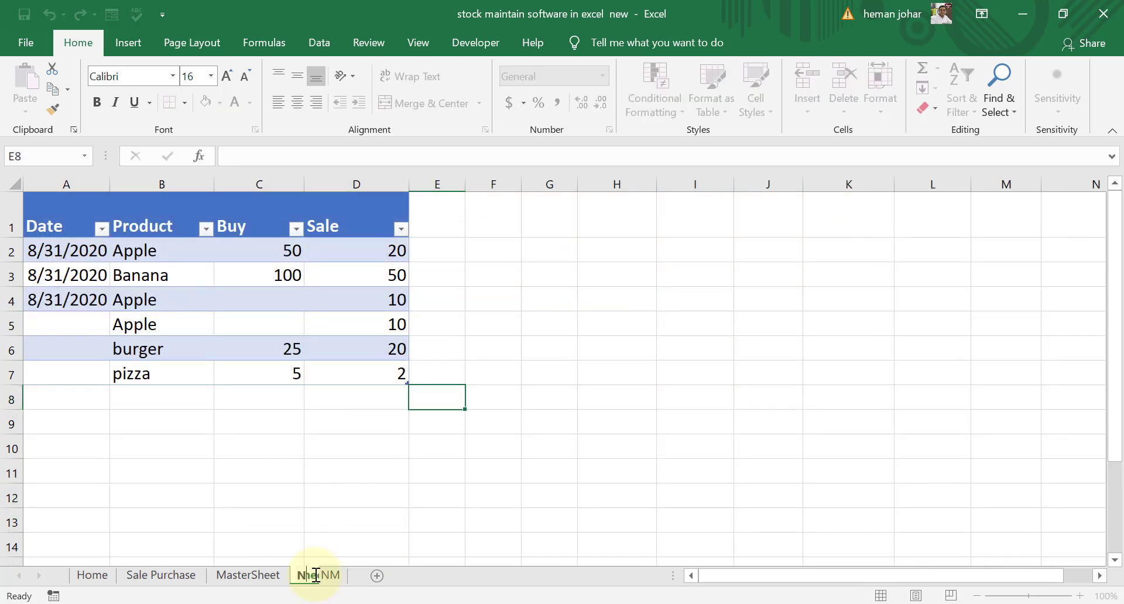
text(NSP)
click(491, 494)
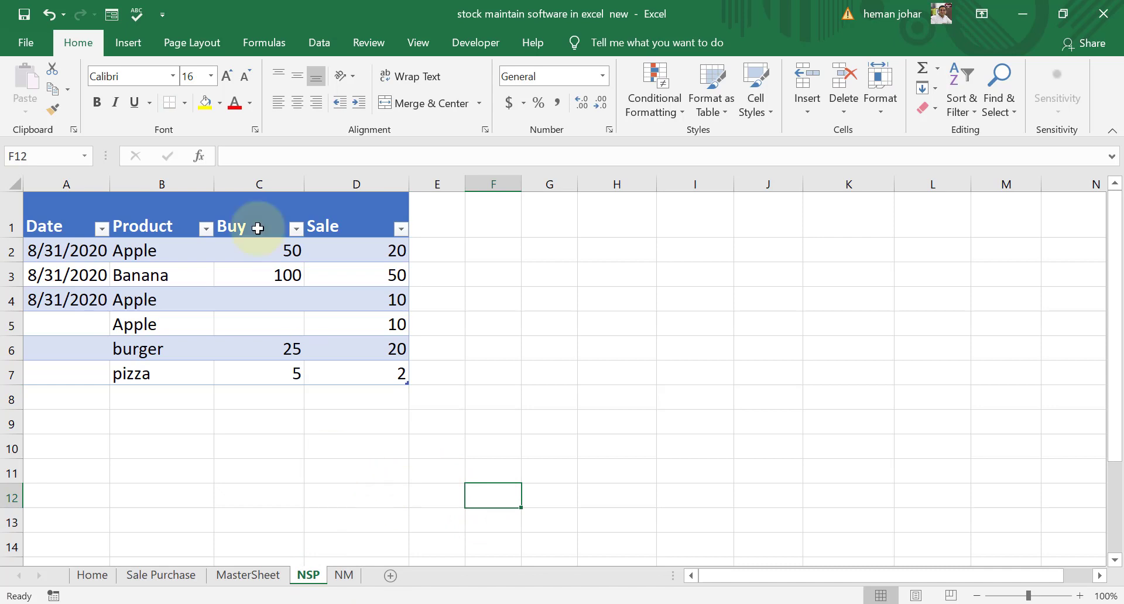
Draw a rounded rectangle about 1.79" wide and 0.55" high over G1:H1 on NSP and label it Mastersheet
click(564, 213)
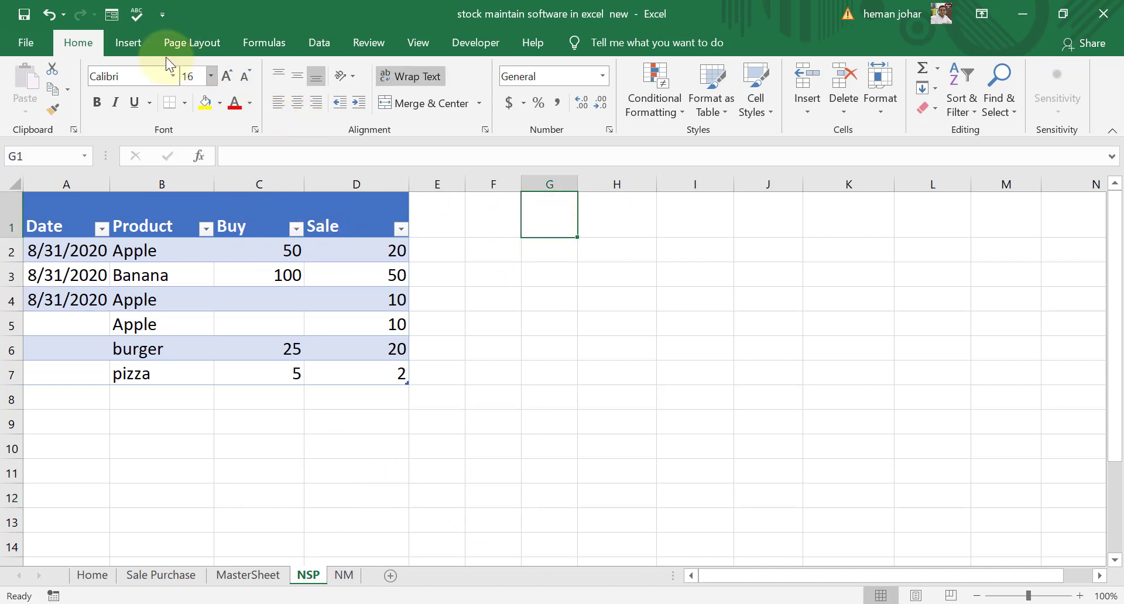
click(125, 43)
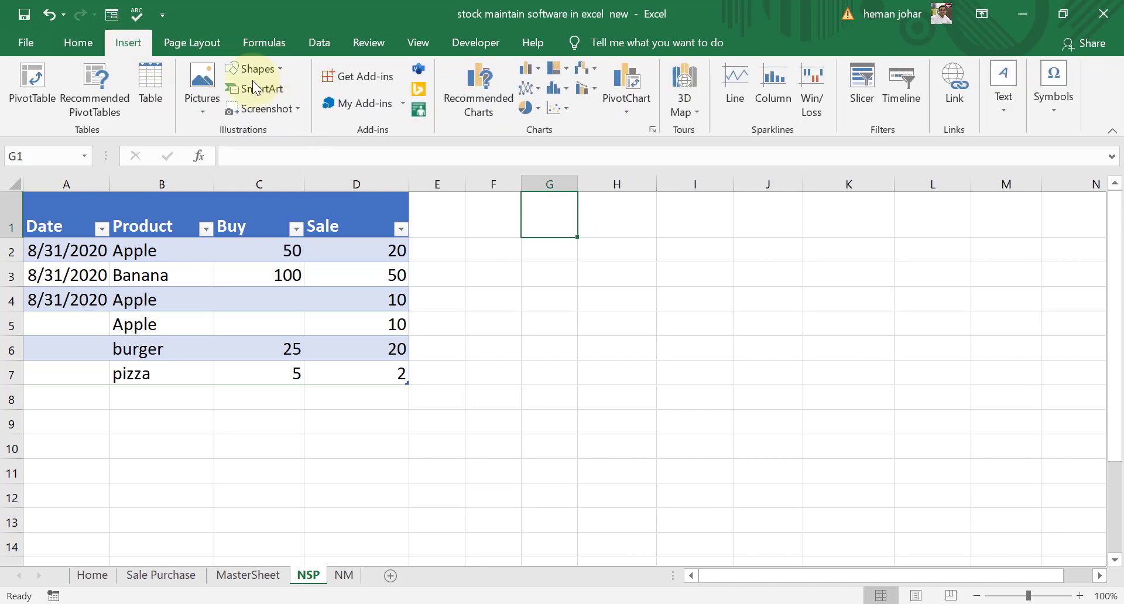
click(280, 68)
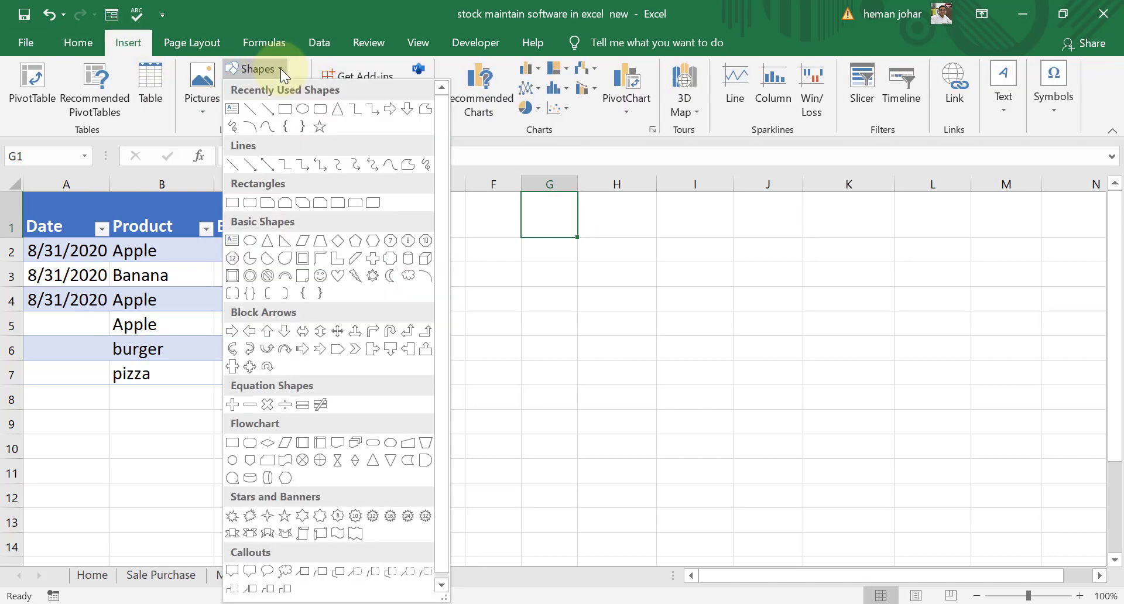
click(316, 108)
mouse_move(523, 193)
mouse_down()
mouse_move(547, 231)
mouse_move(674, 240)
mouse_up()
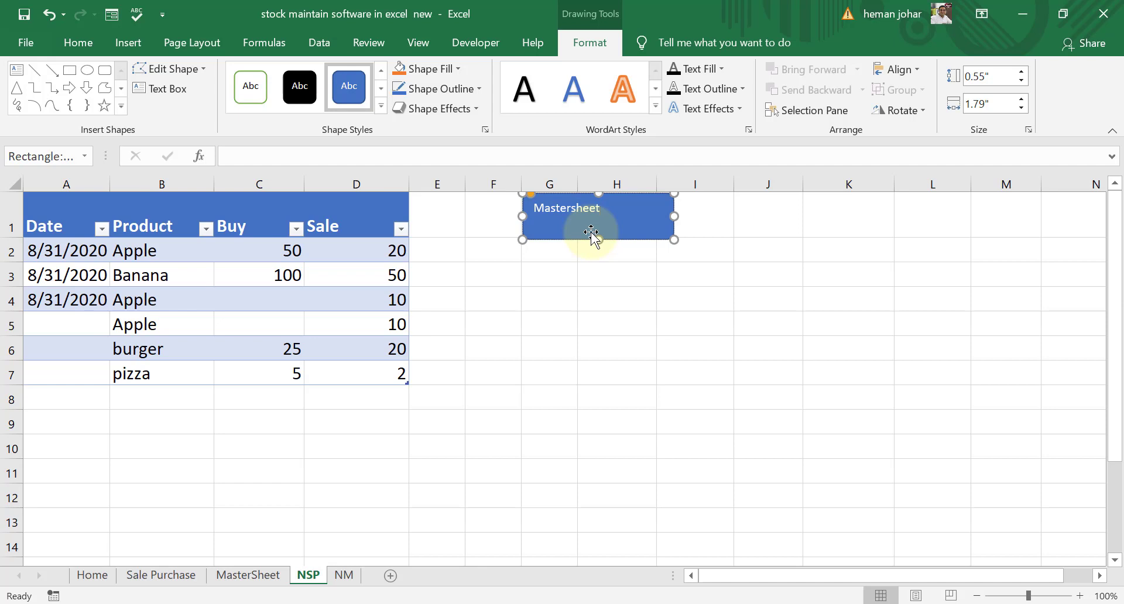
Enlarge the Mastersheet label to 24 pt and widen its shape until the whole word fits on one line
key(ctrl+a)
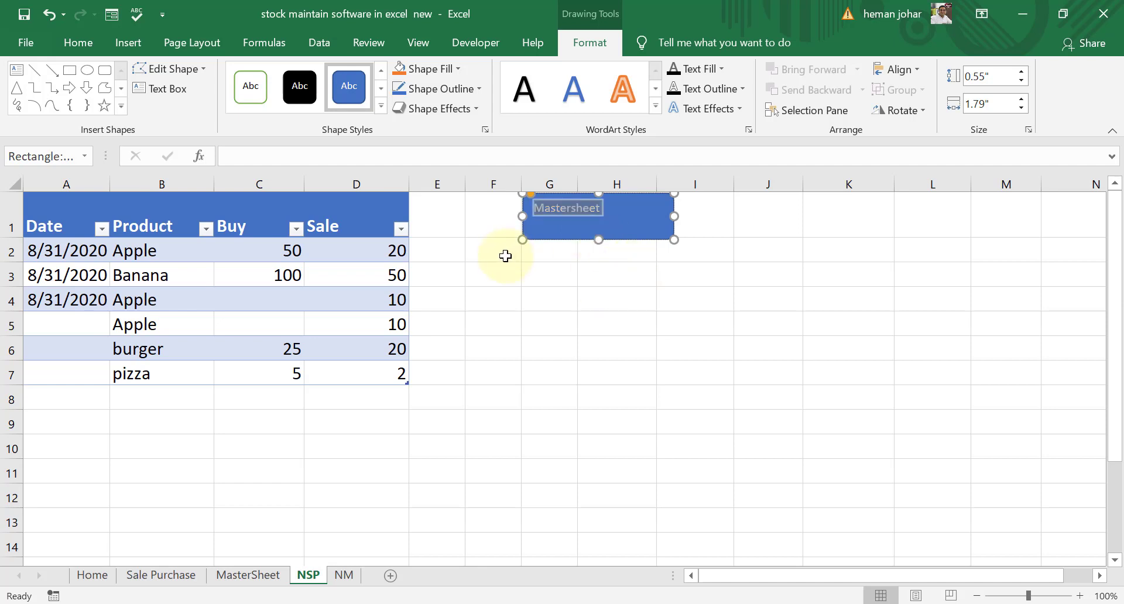
click(63, 42)
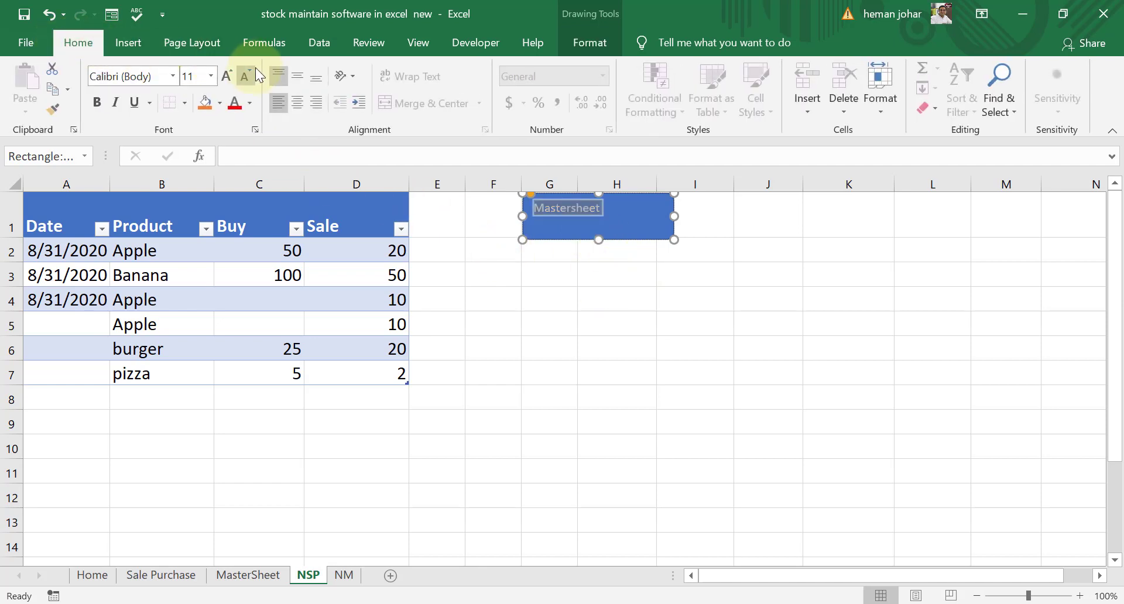
click(225, 75)
click(224, 75)
click(225, 74)
click(225, 75)
click(225, 75)
click(225, 74)
click(226, 76)
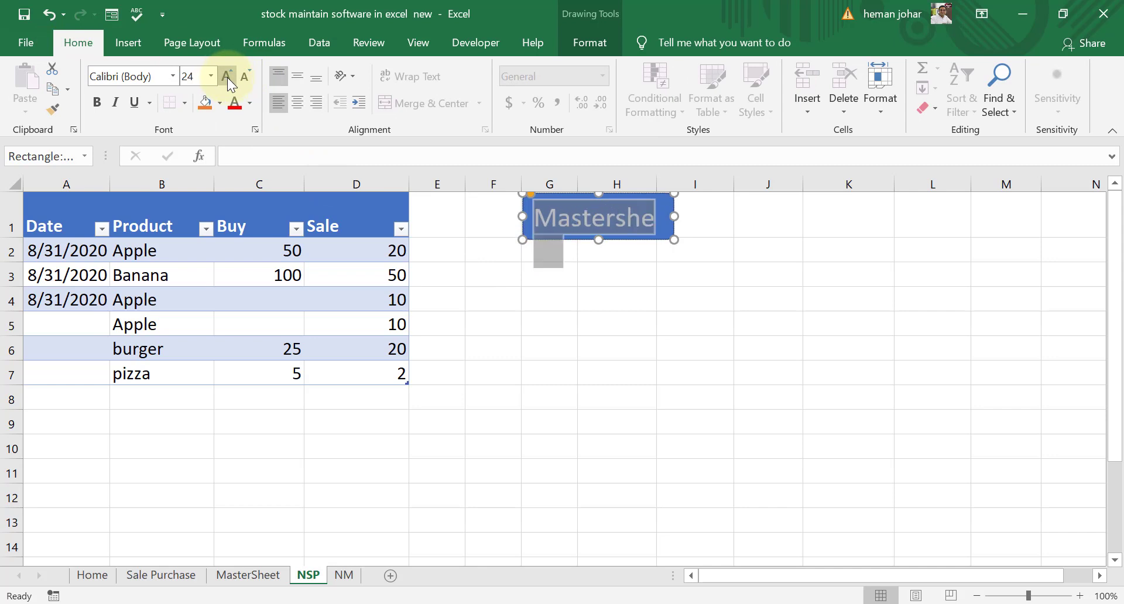
click(847, 353)
click(666, 217)
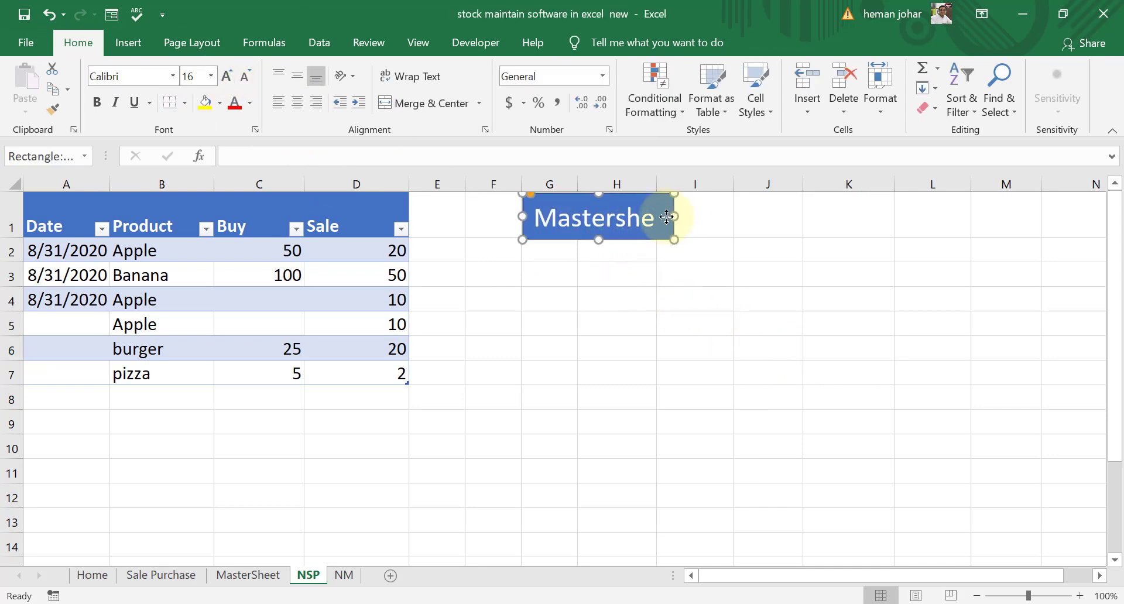
drag(674, 217, 697, 218)
Link the Mastersheet shape to cell A1 of the NM sheet in this document, and follow the link
right_click(649, 219)
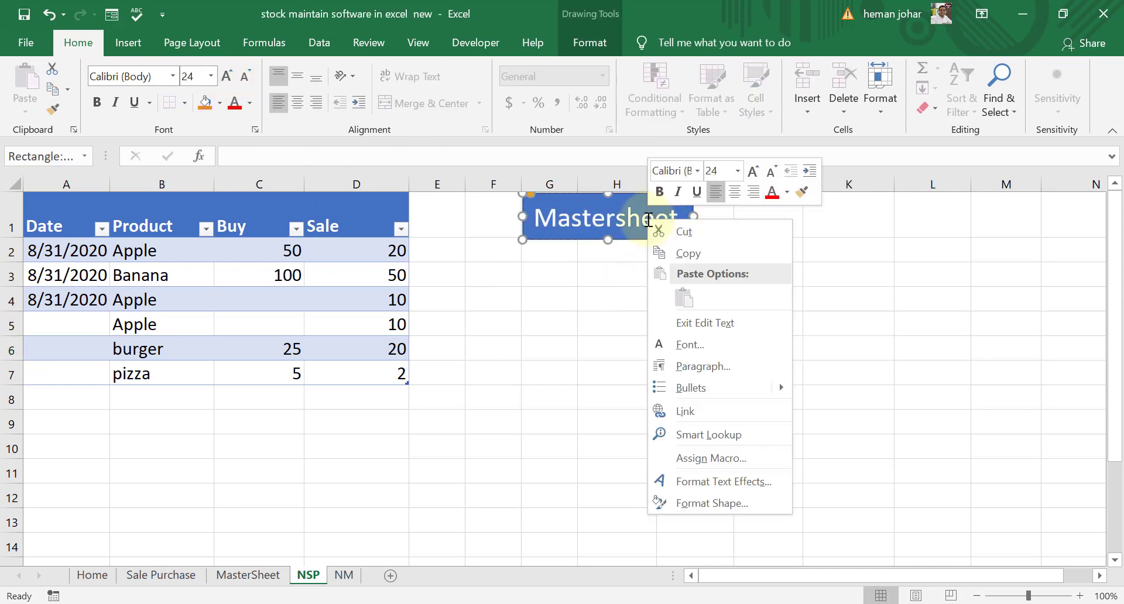
click(686, 411)
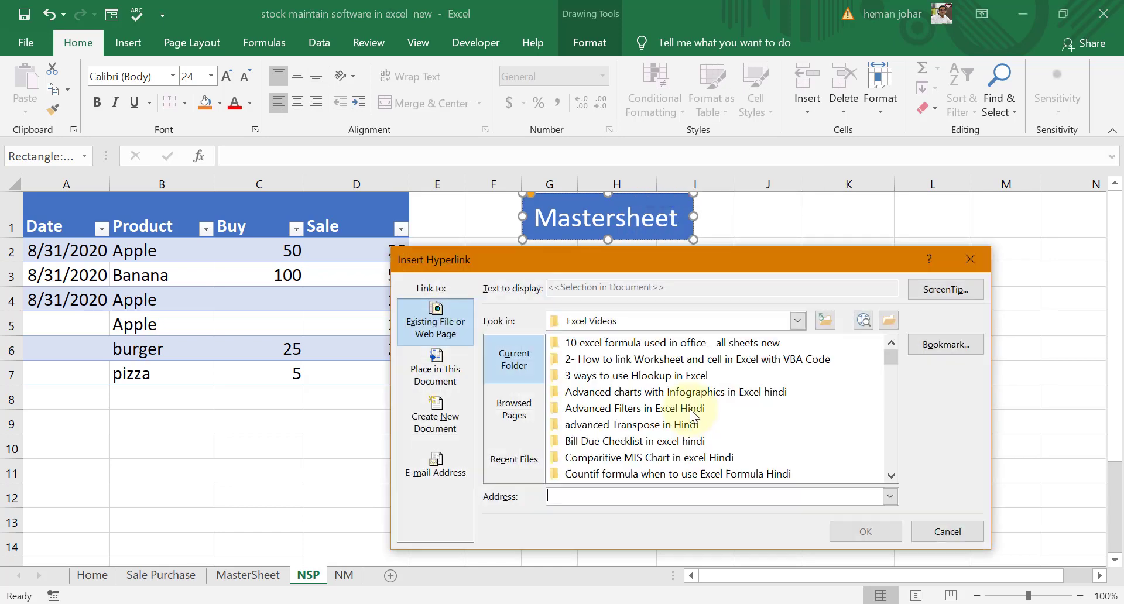
click(434, 369)
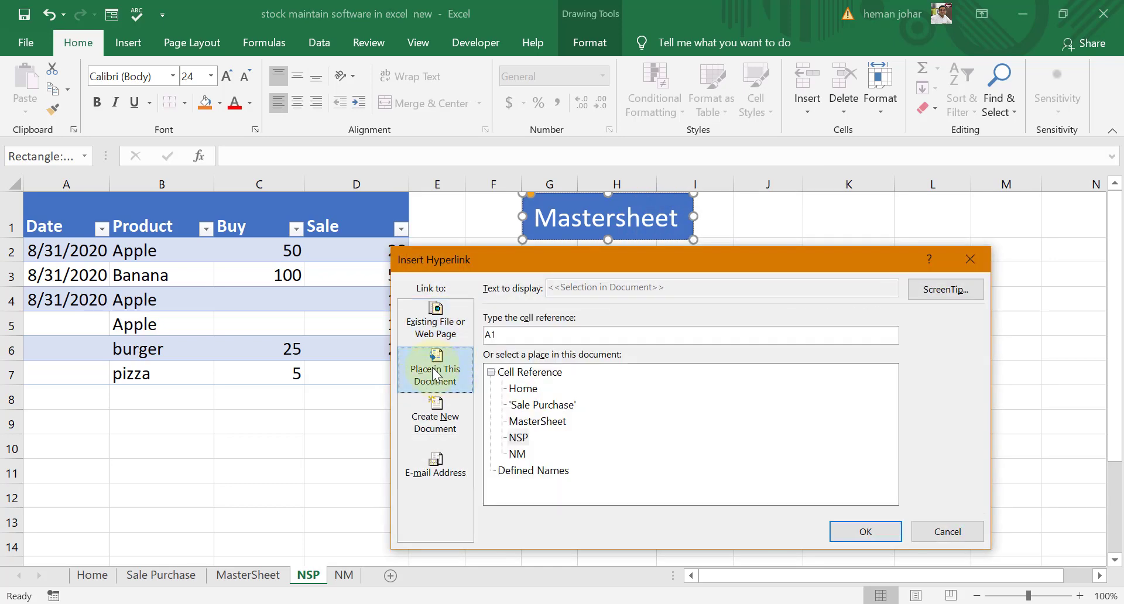
click(519, 456)
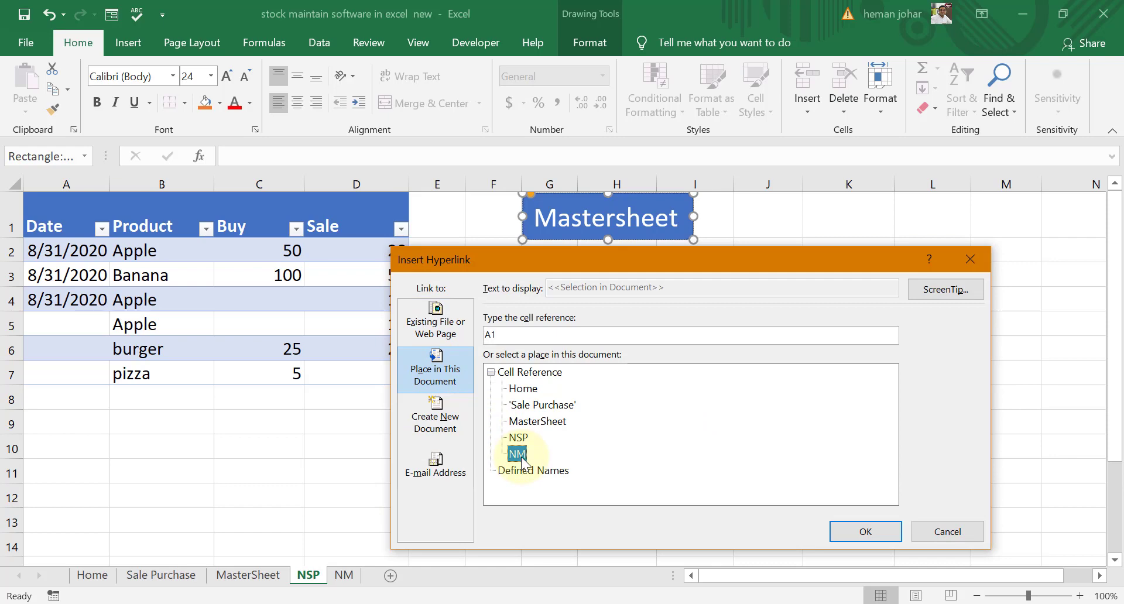
click(855, 534)
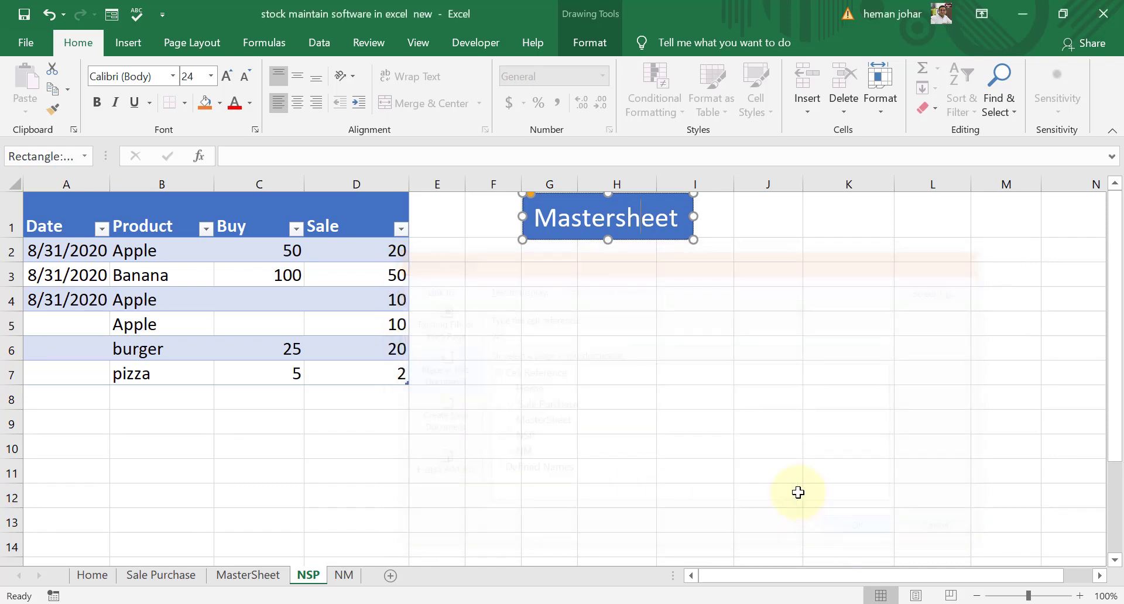
key(Escape)
click(577, 218)
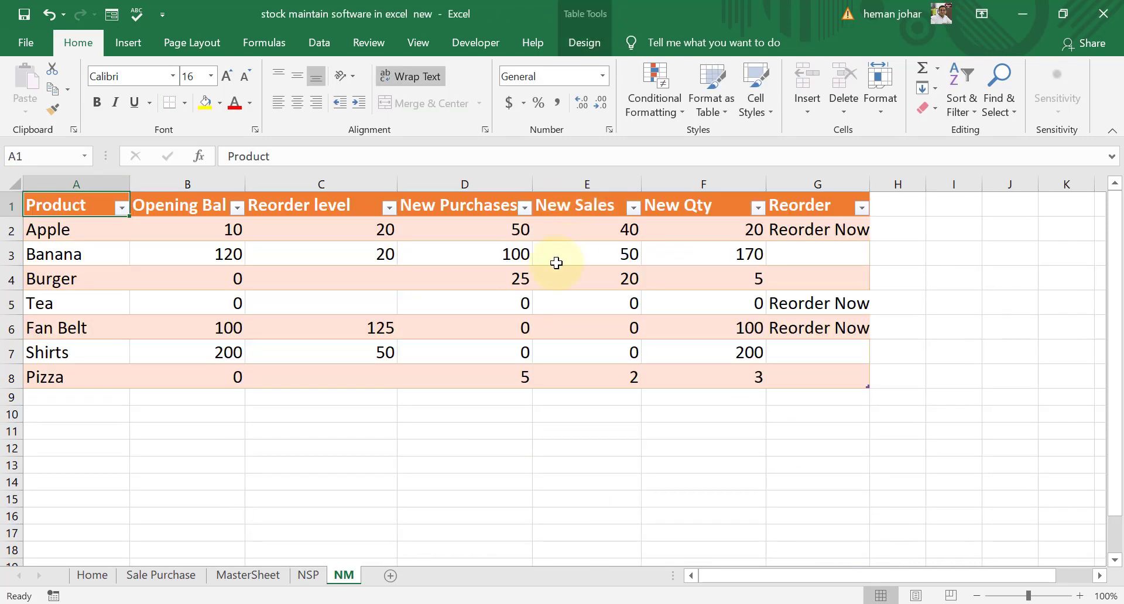
Draw a rounded rectangle about 1.49" wide and 0.63" high from cell I1 on NM and label it Sales Purchase
click(936, 203)
click(126, 42)
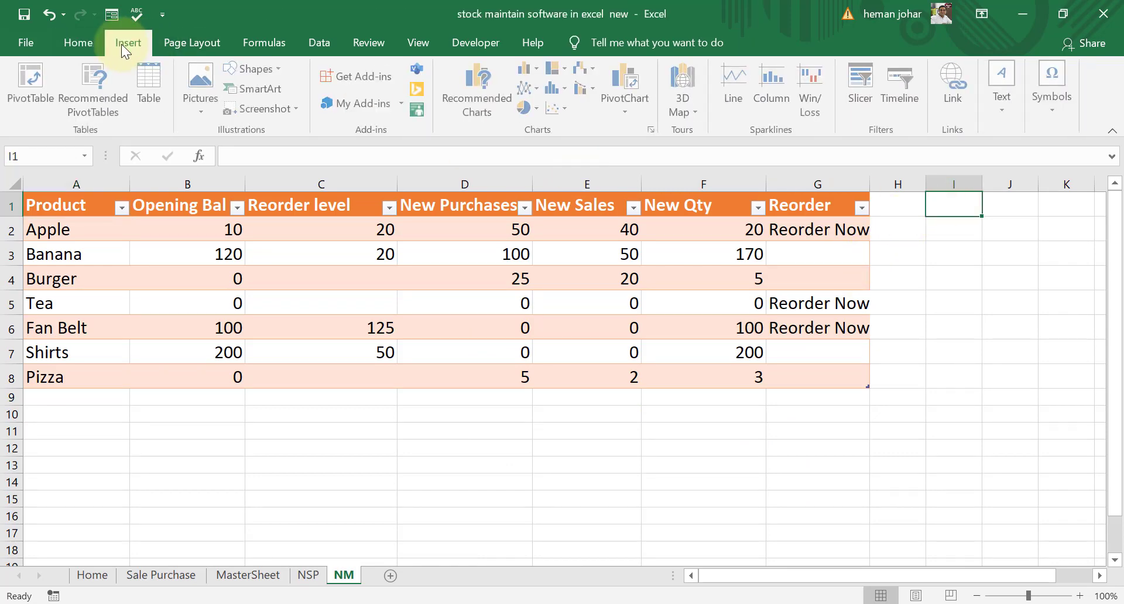
click(278, 67)
click(320, 111)
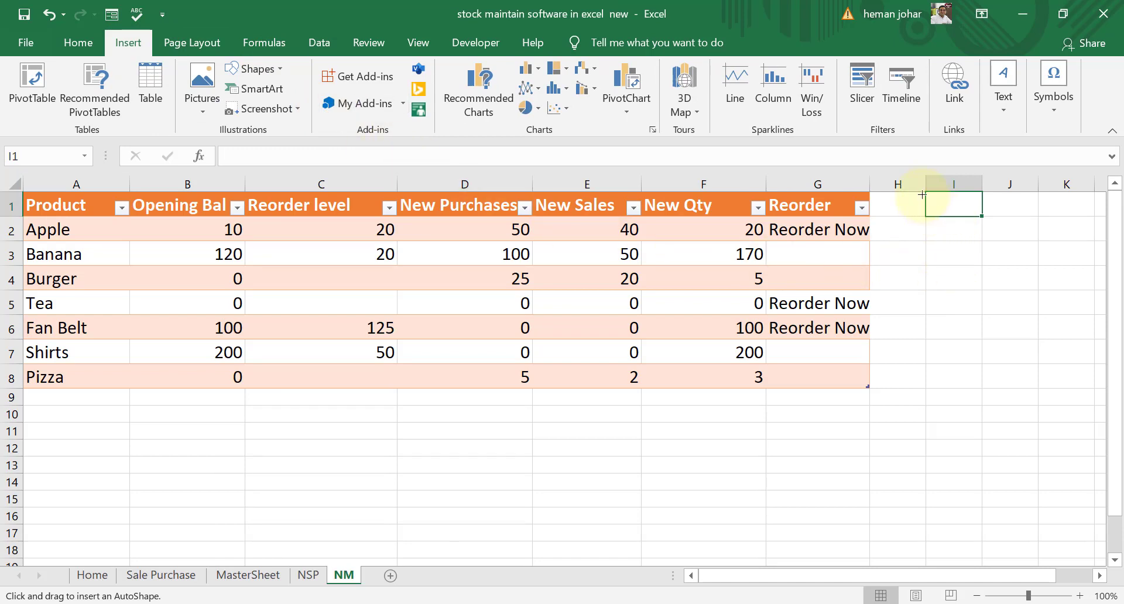
mouse_move(927, 193)
mouse_down()
mouse_move(954, 221)
mouse_move(1033, 229)
mouse_move(1054, 247)
mouse_up()
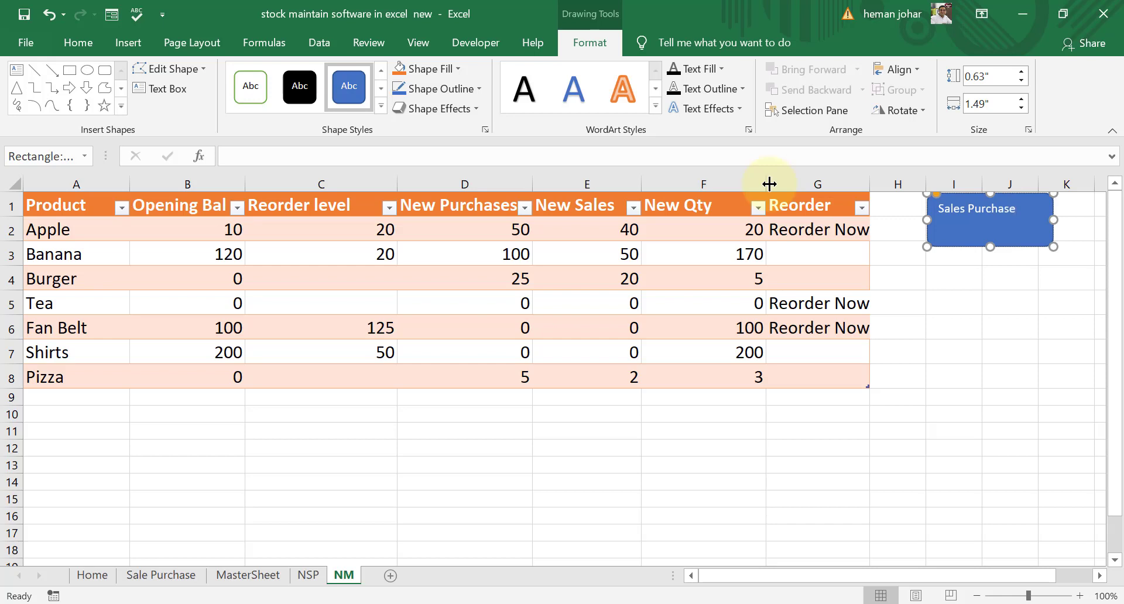
Enlarge the Sales Purchase label to 16 pt and widen its shape so the text fits on one line
key(ctrl+a)
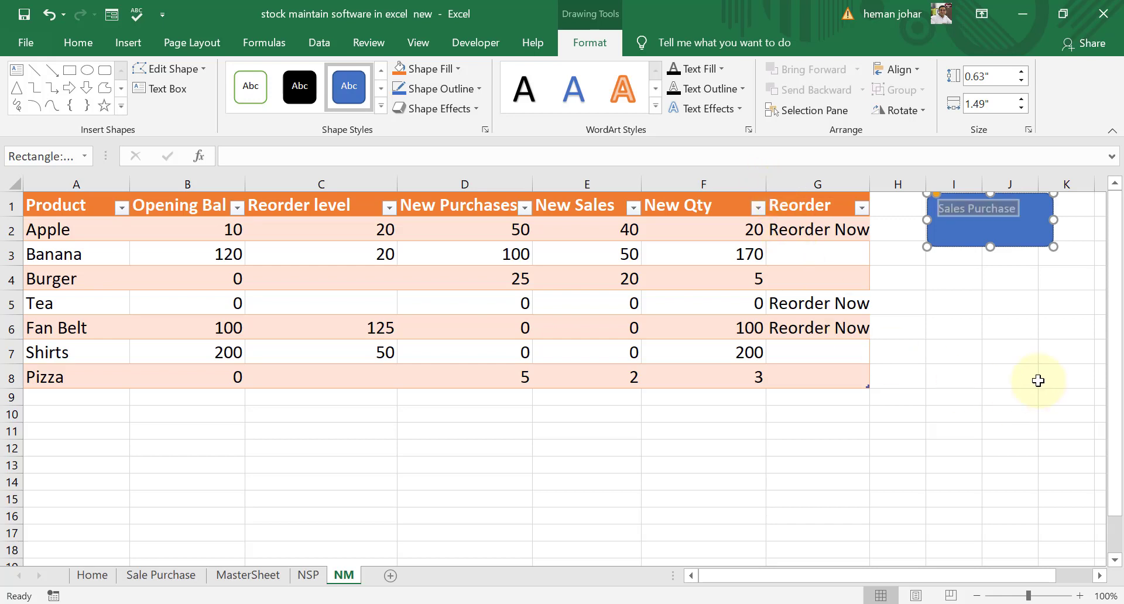
click(76, 42)
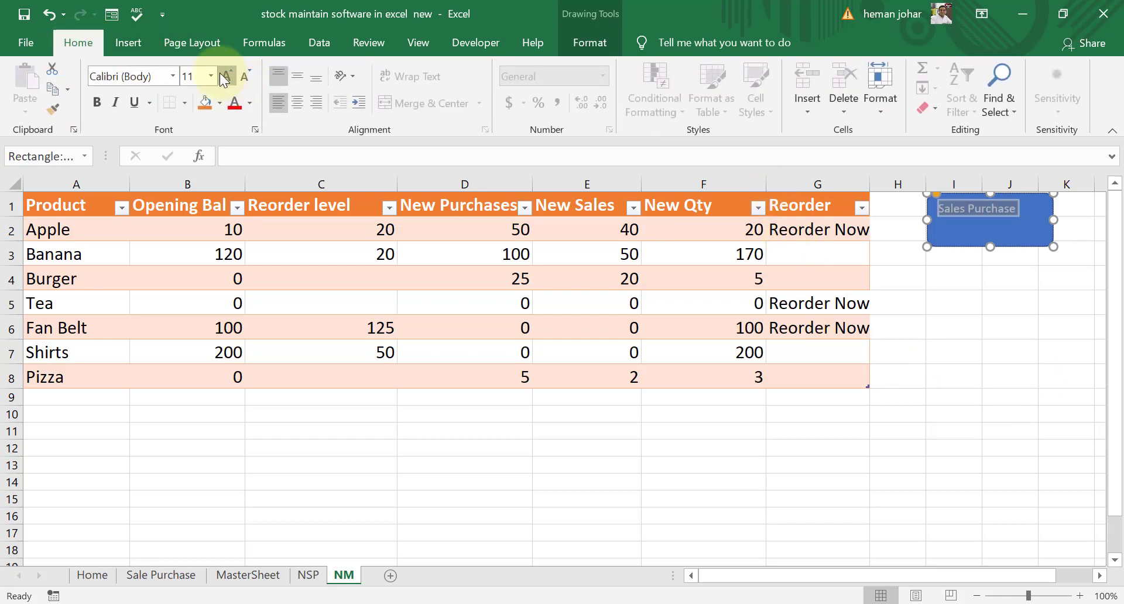
click(226, 76)
click(226, 76)
click(226, 76)
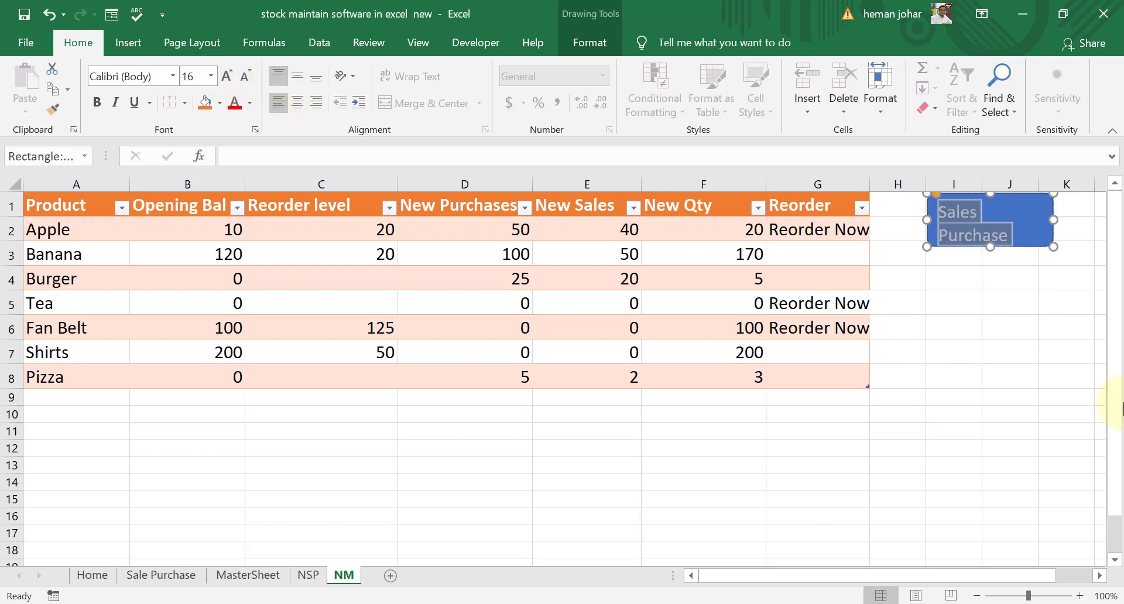
click(1015, 354)
click(1039, 225)
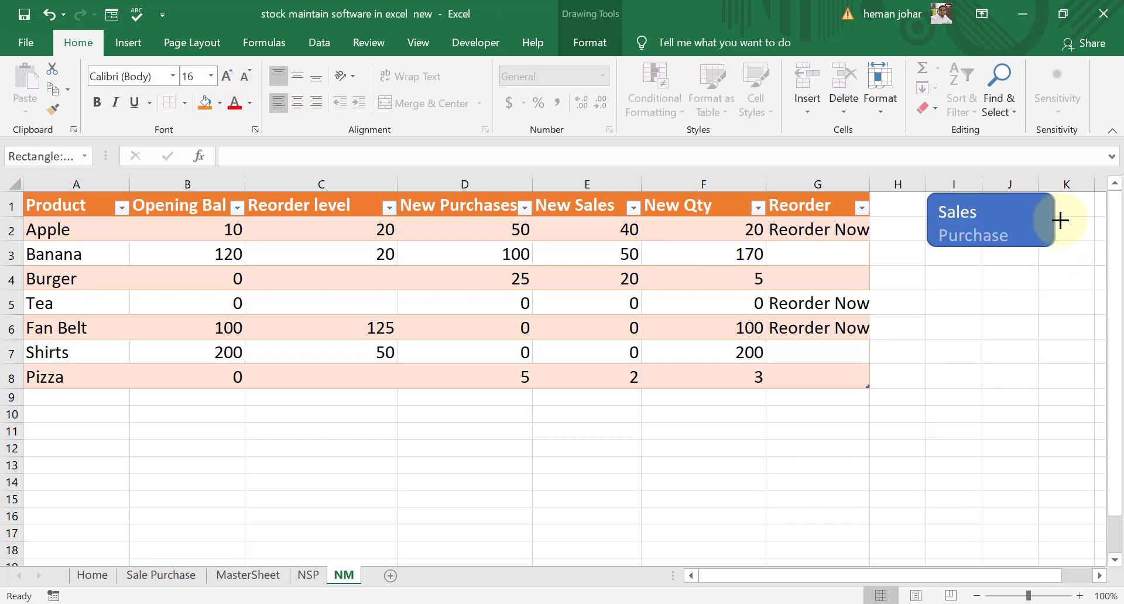
drag(1060, 220, 1068, 219)
click(1026, 294)
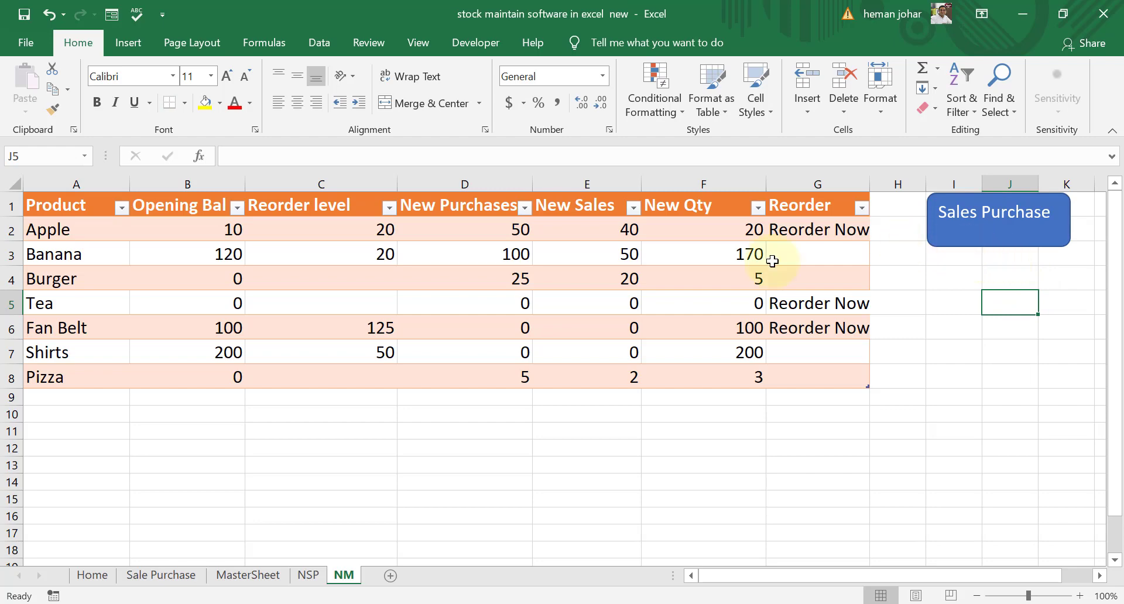
Link the Sales Purchase shape to cell A1 of the NSP sheet in this document
right_click(996, 241)
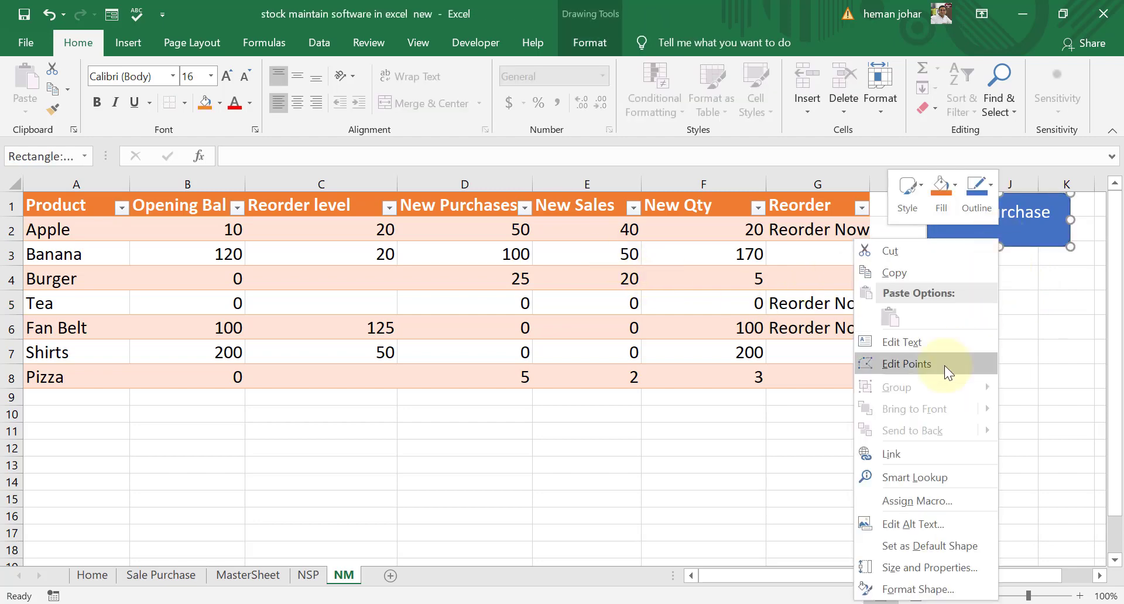
click(913, 456)
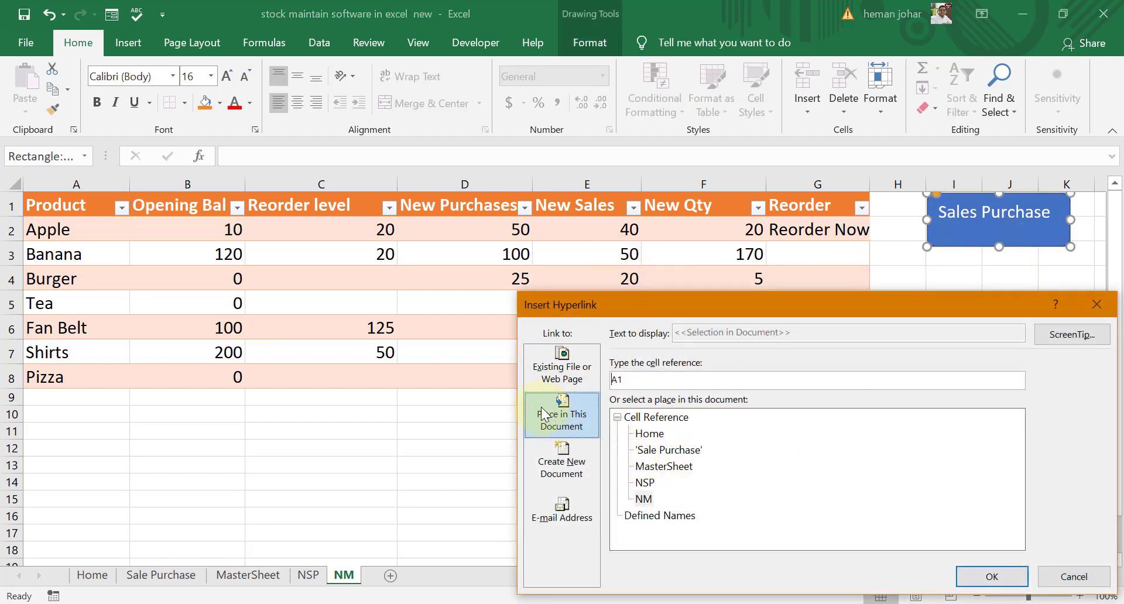
click(645, 483)
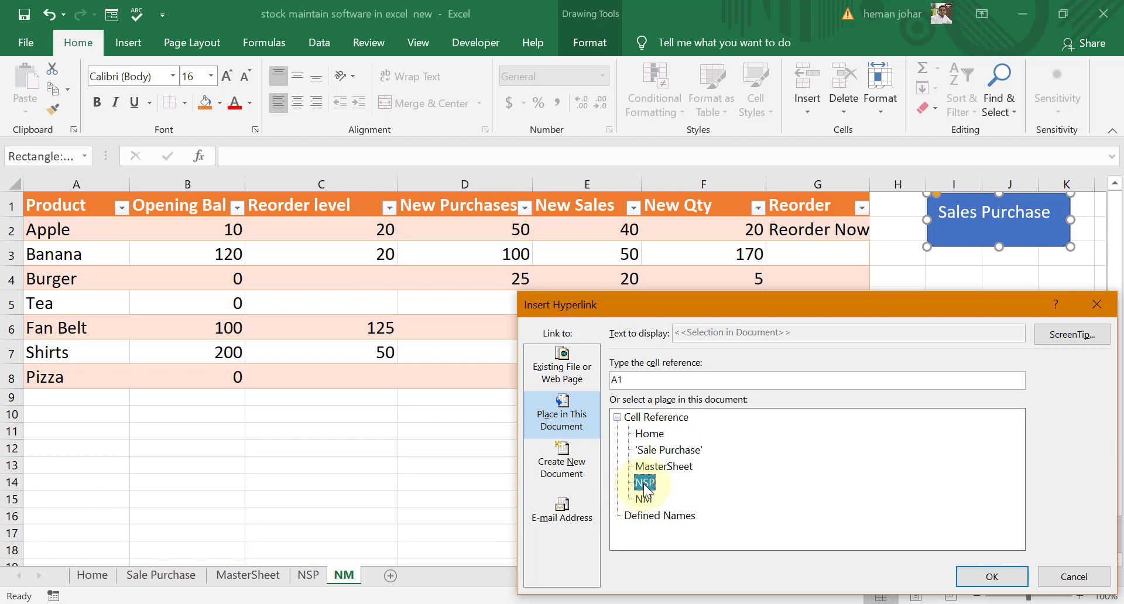
click(994, 578)
Test both navigation shapes by following Sales Purchase to NSP and Mastersheet back to NM
click(969, 424)
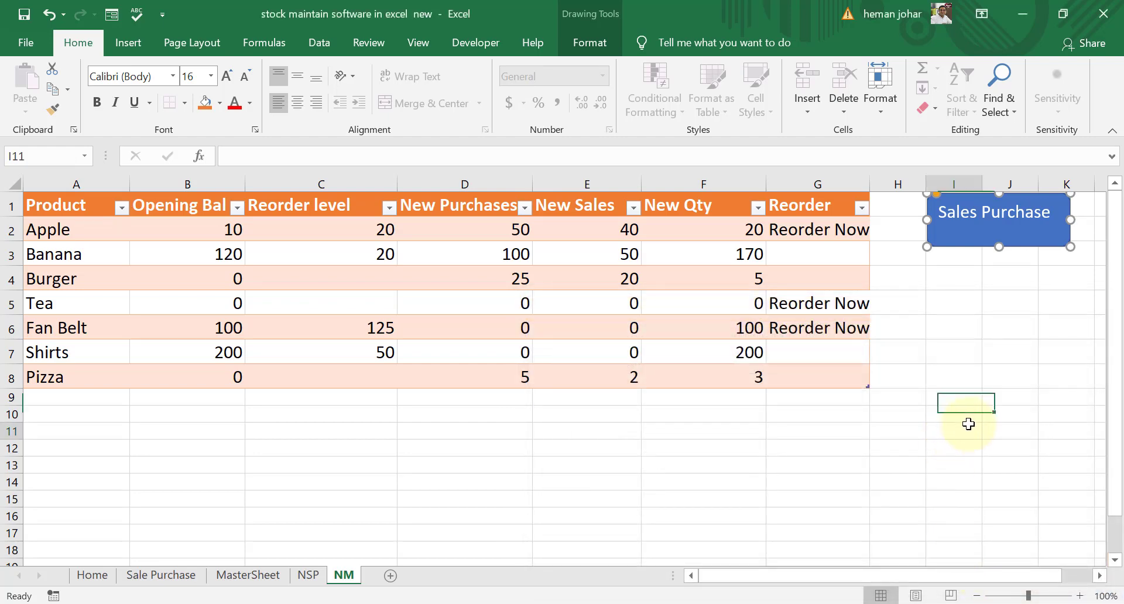
click(998, 230)
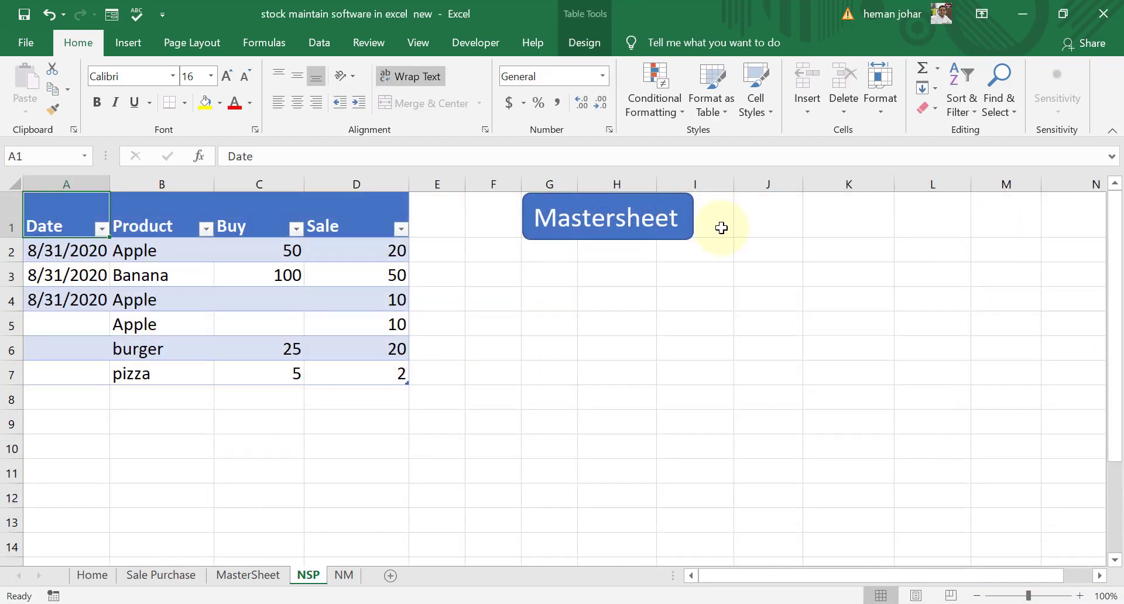
click(609, 233)
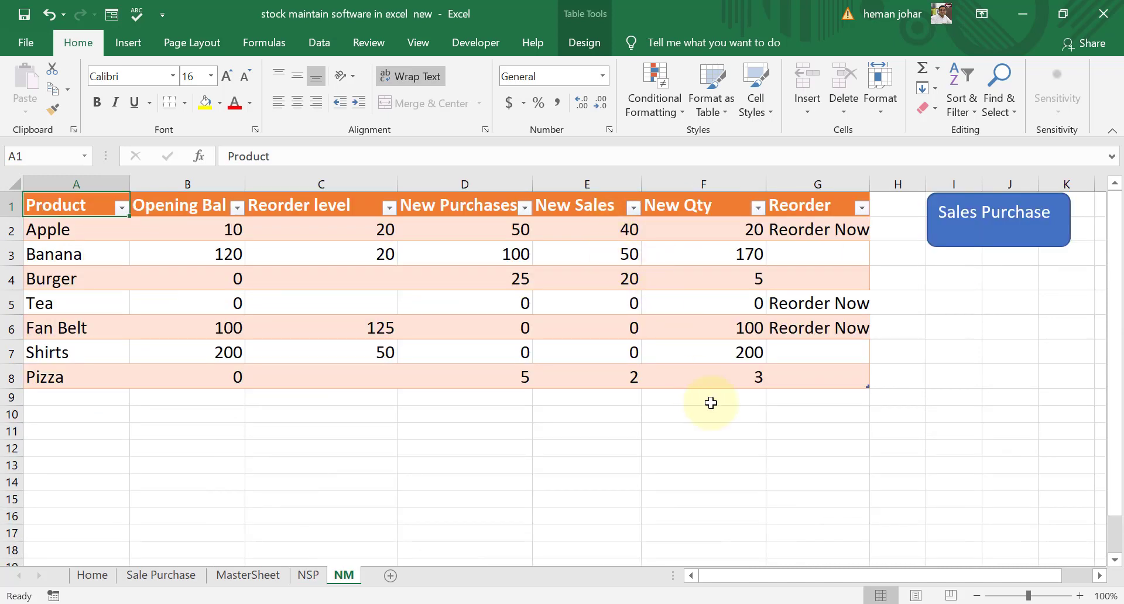